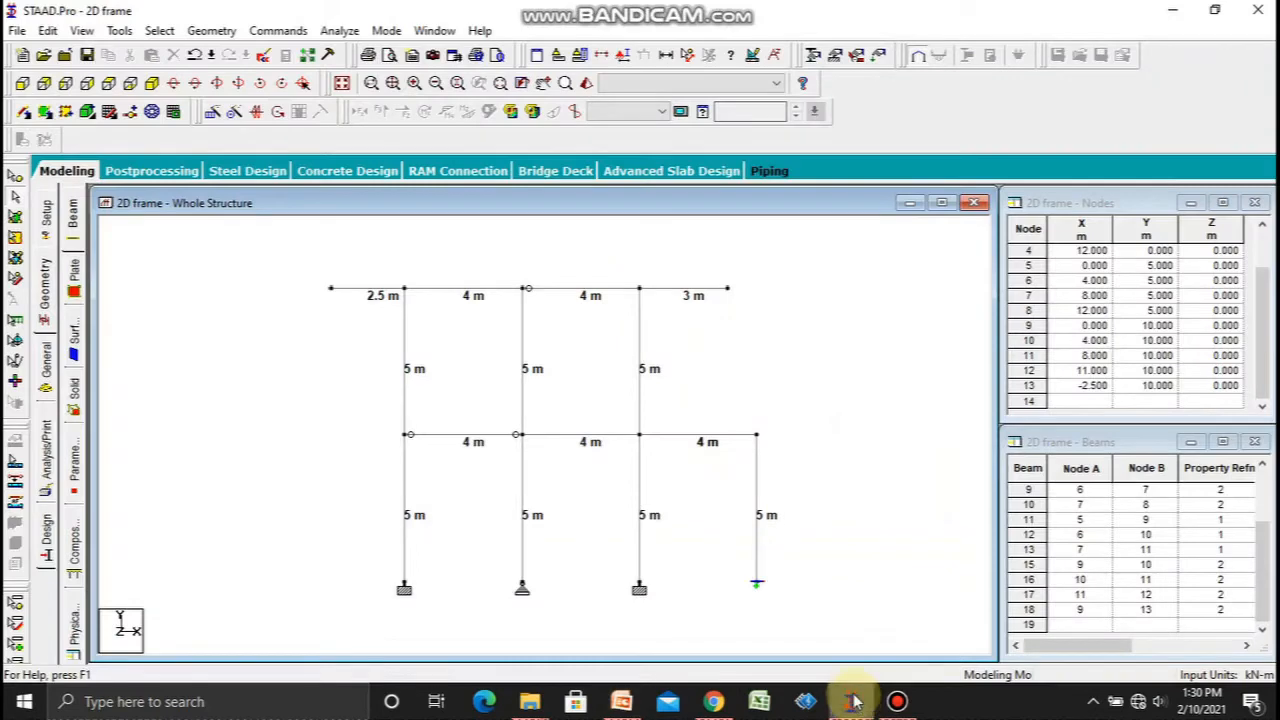
# Step: Consult the load diagram slide in PowerPoint and create primary load case 1 in STAAD.Pro with loading type Live
pyautogui.click(852, 703)
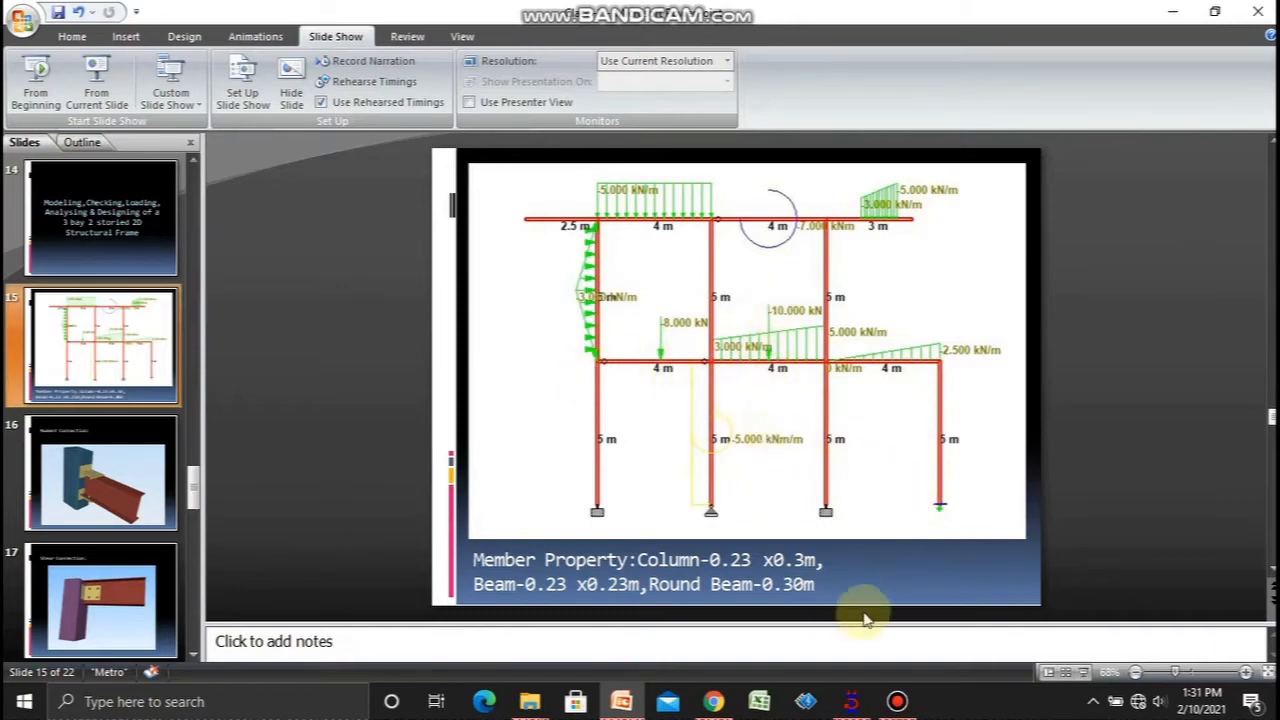
pyautogui.click(850, 701)
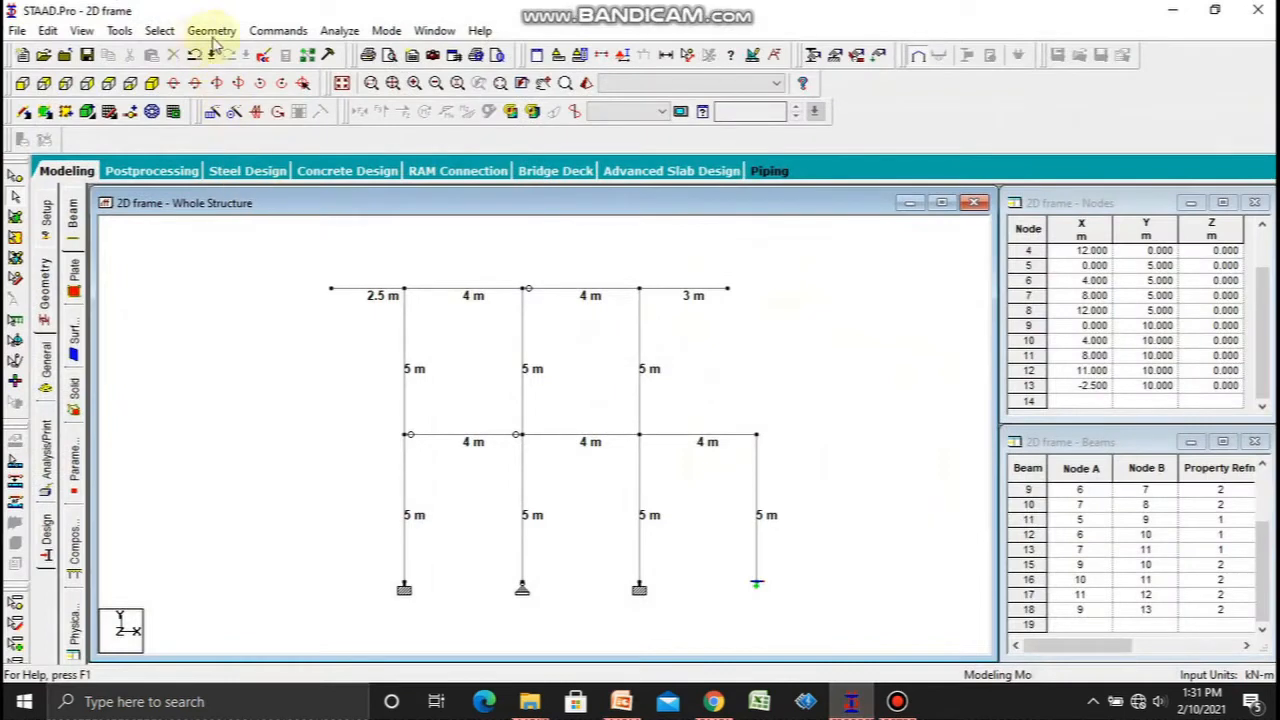
pyautogui.click(278, 31)
pyautogui.moveTo(316, 312)
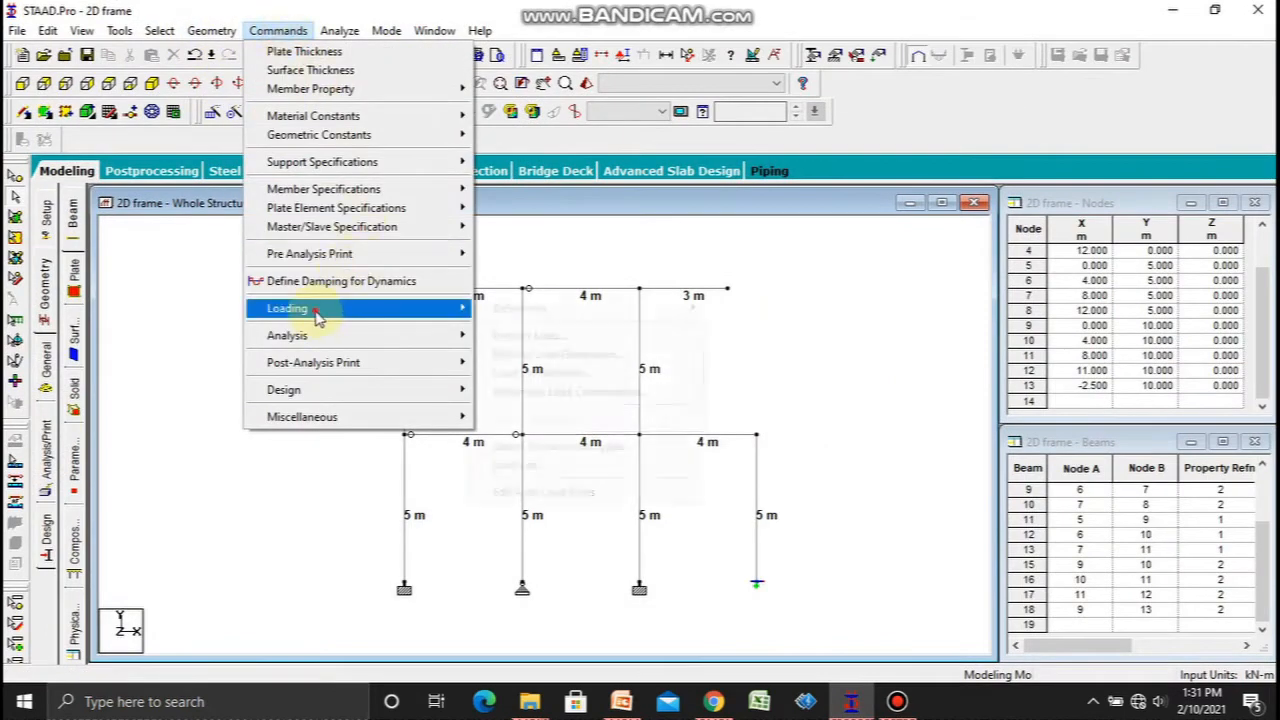
pyautogui.click(512, 335)
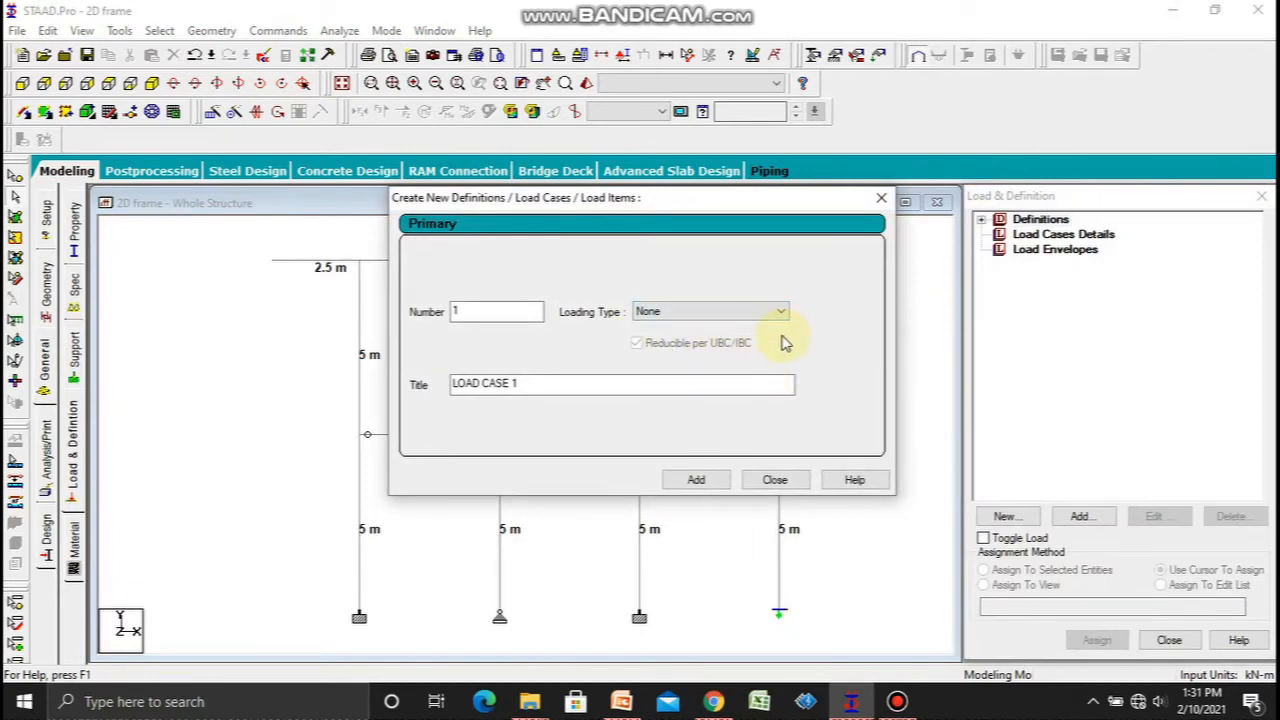
pyautogui.click(733, 319)
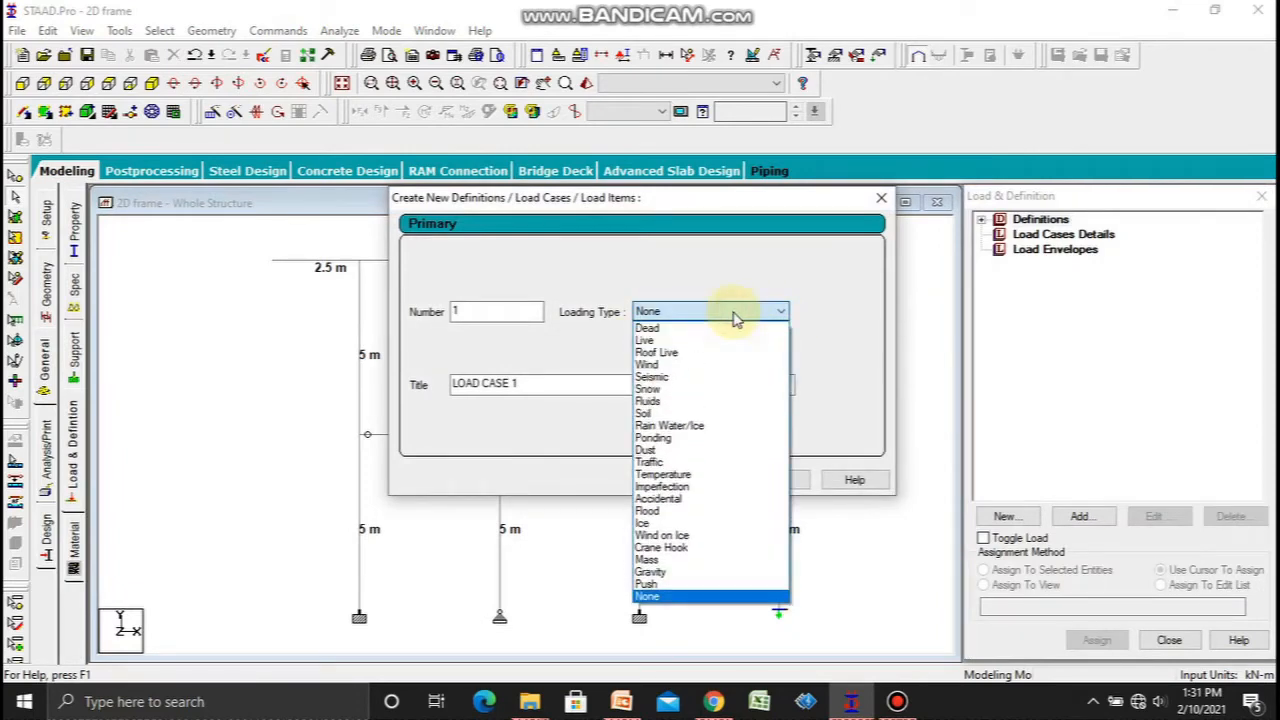
pyautogui.click(734, 315)
pyautogui.click(675, 317)
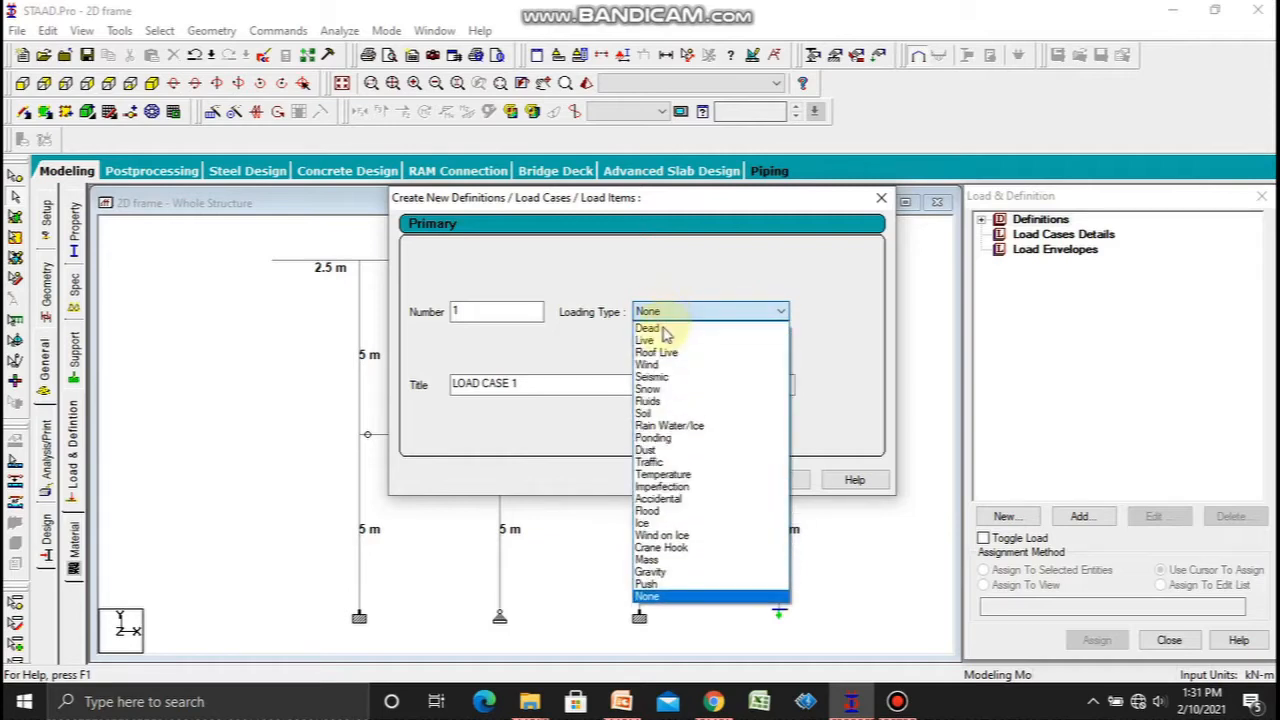
pyautogui.click(659, 341)
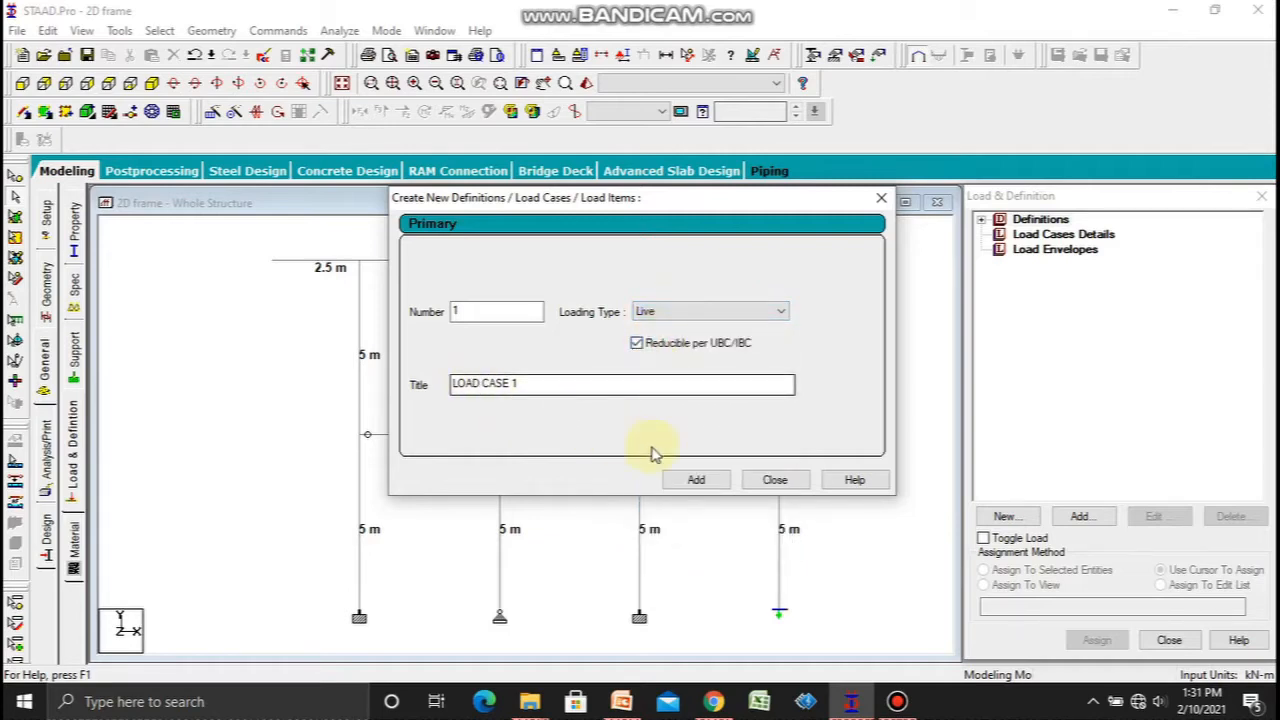
pyautogui.click(692, 483)
pyautogui.click(776, 481)
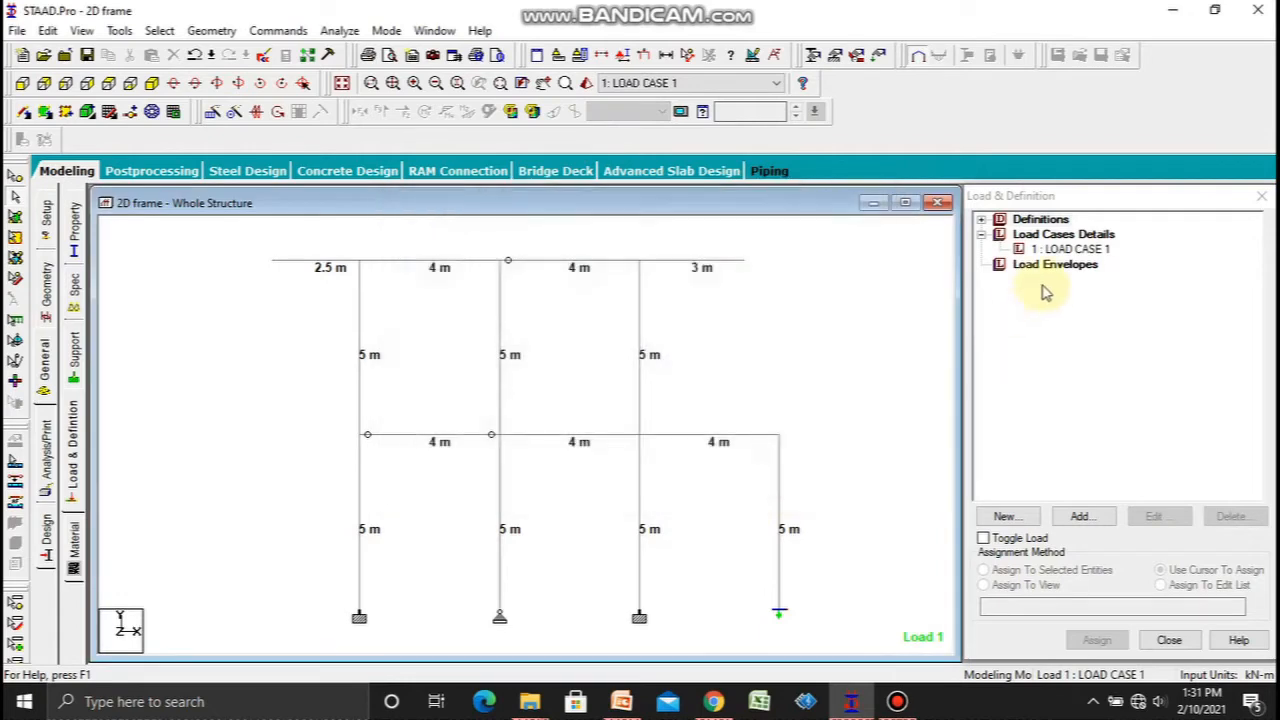
# Step: Add a concentrated member force of -8 kN in the GY direction to load case 1
pyautogui.click(1068, 249)
pyautogui.click(1080, 516)
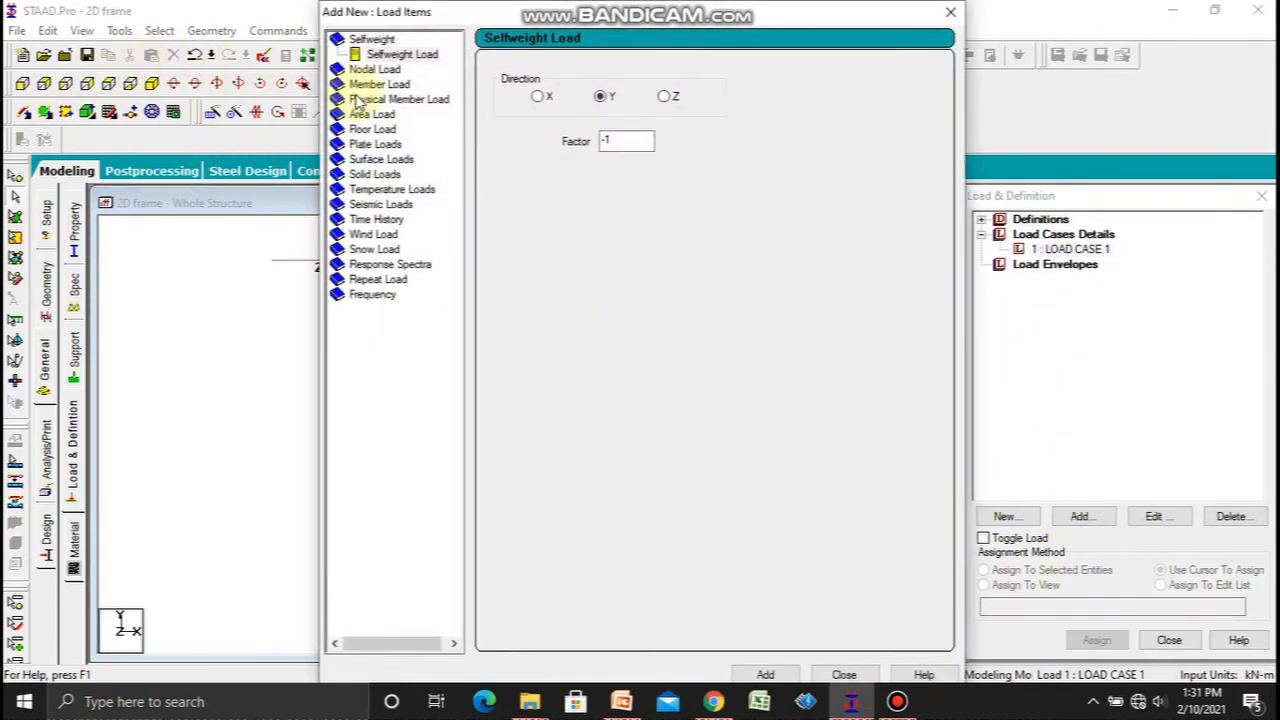
pyautogui.click(378, 86)
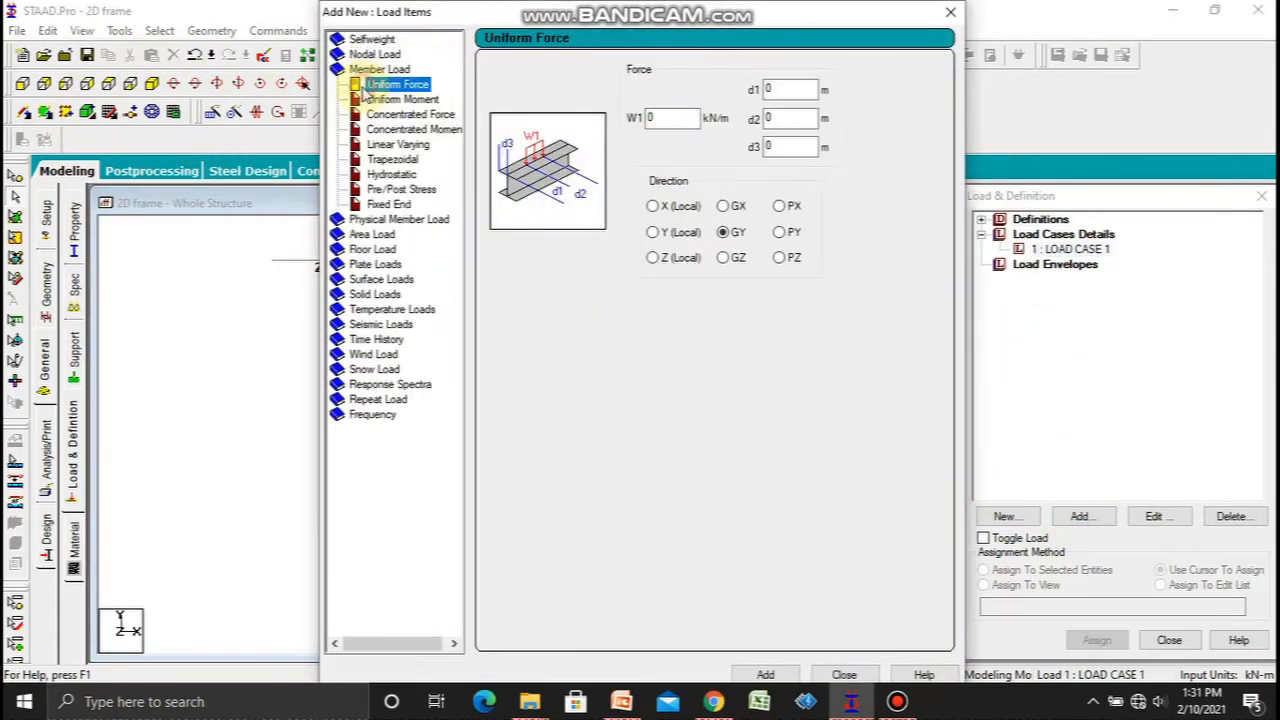
pyautogui.click(424, 102)
pyautogui.click(420, 114)
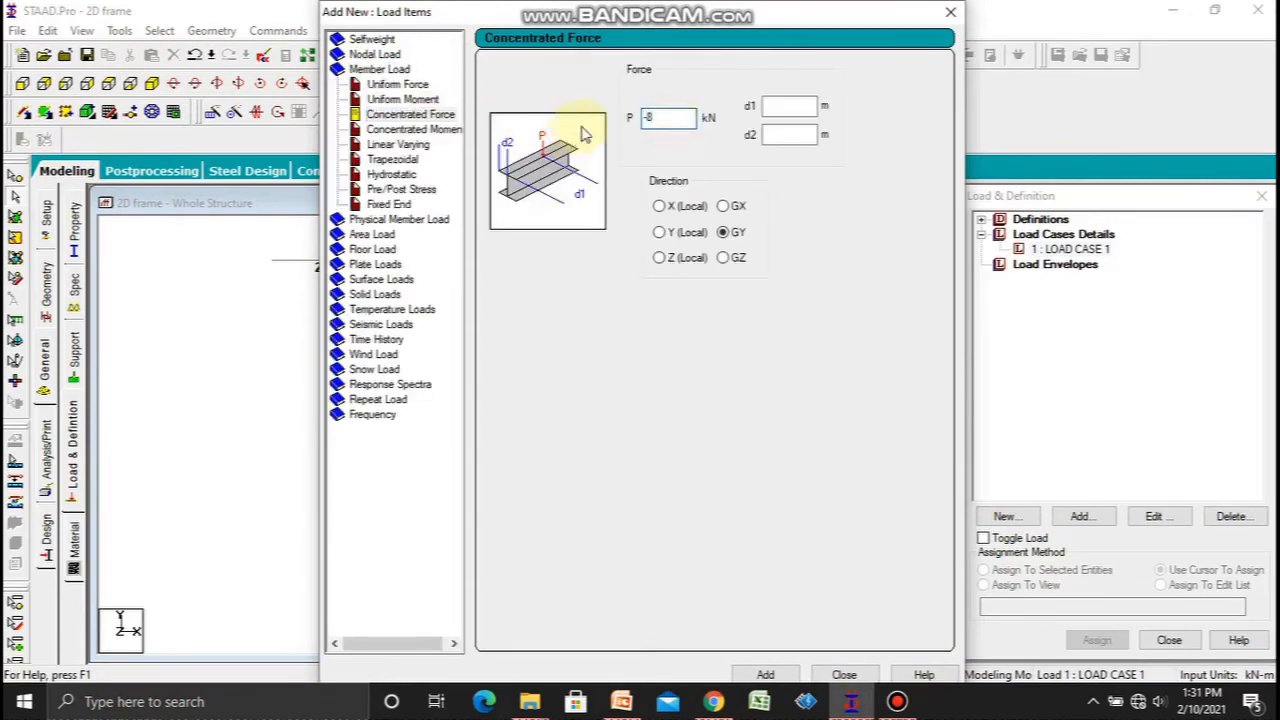
pyautogui.click(765, 675)
# Step: Add a second concentrated member force of -10 kN in GY at a distance d1 of 2.5 m
pyautogui.doubleClick(677, 124)
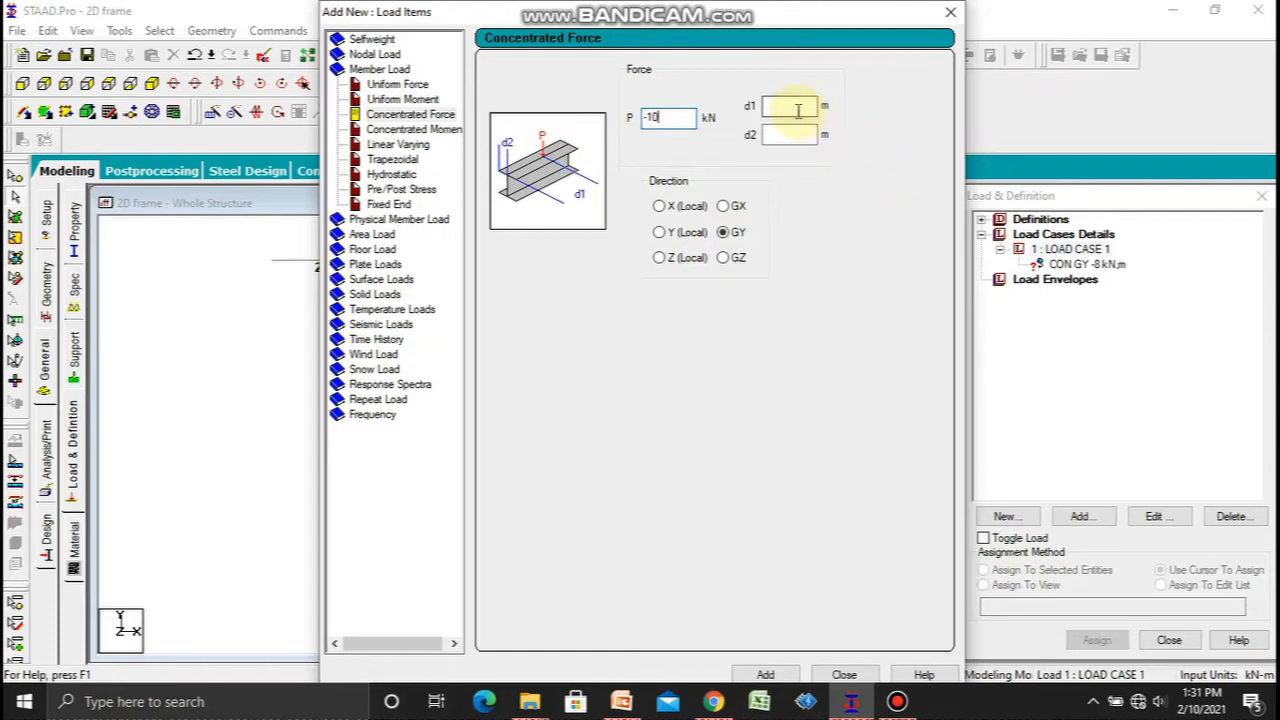
pyautogui.write('2.5')
pyautogui.click(765, 675)
pyautogui.click(765, 675)
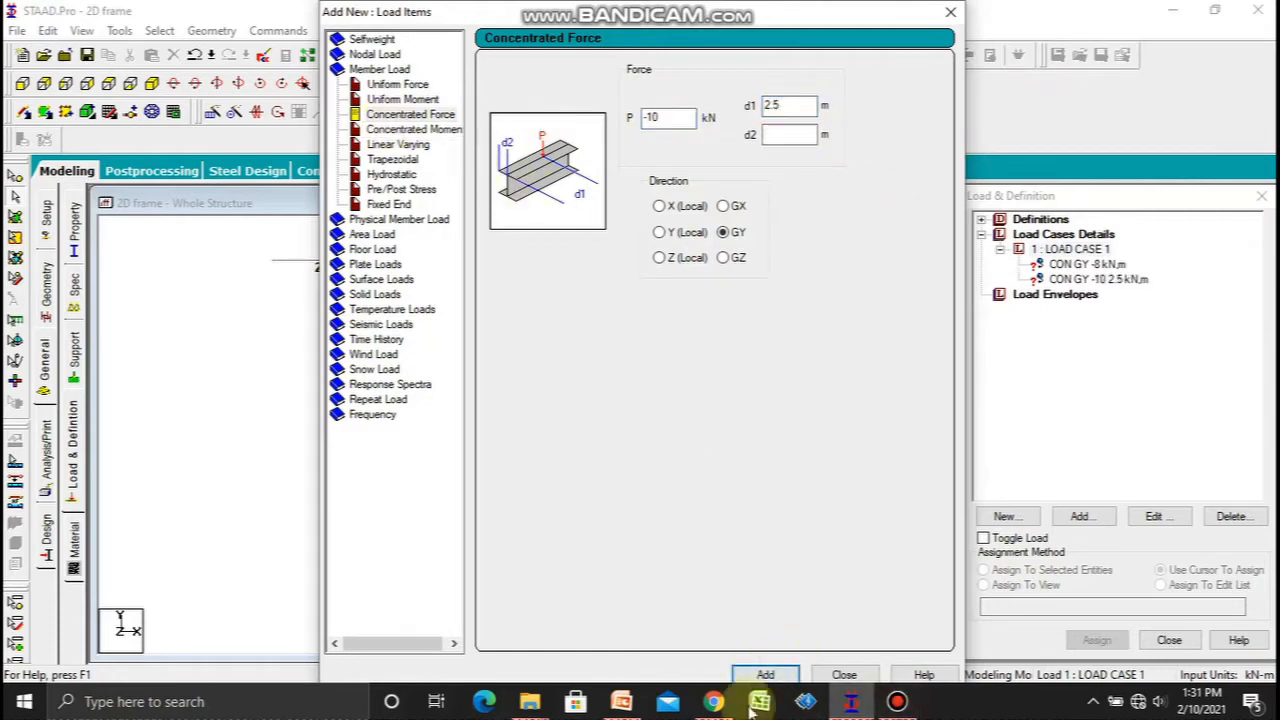
# Step: Consult the load diagram in PowerPoint and add a uniform member force of -5 kN/m in the GY direction
pyautogui.click(621, 701)
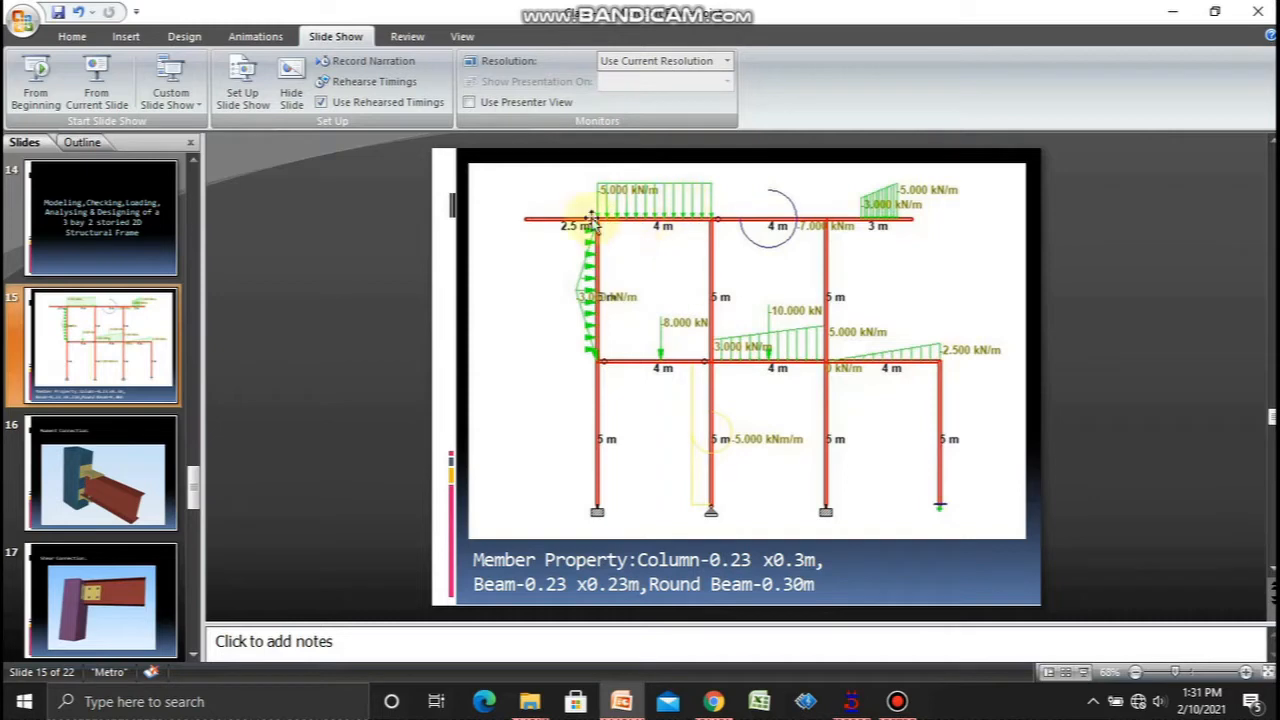
pyautogui.click(858, 705)
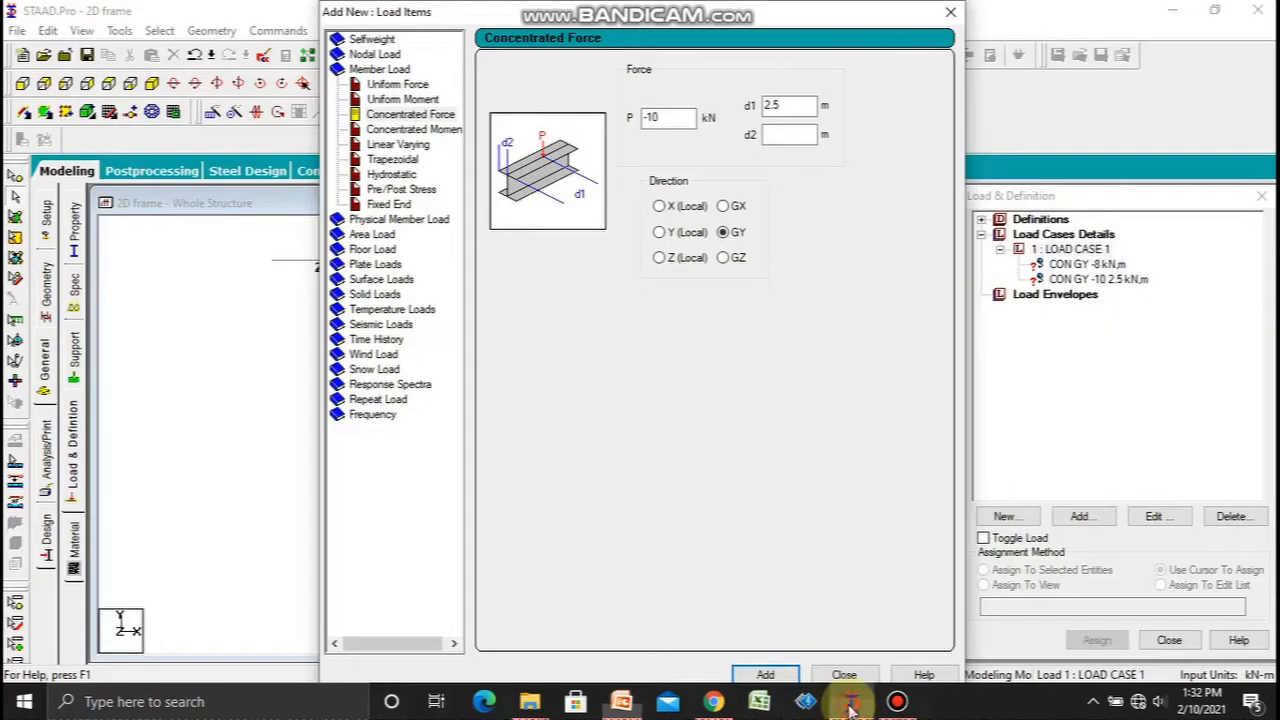
pyautogui.click(399, 86)
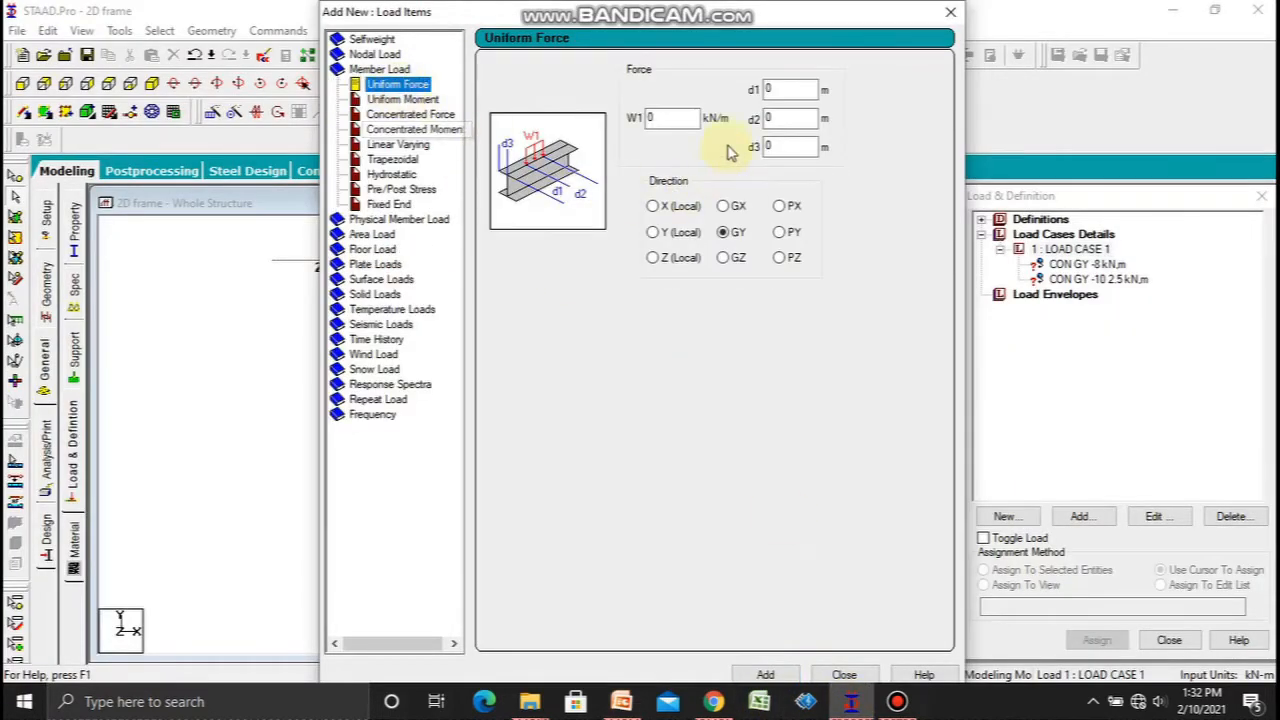
pyautogui.doubleClick(672, 118)
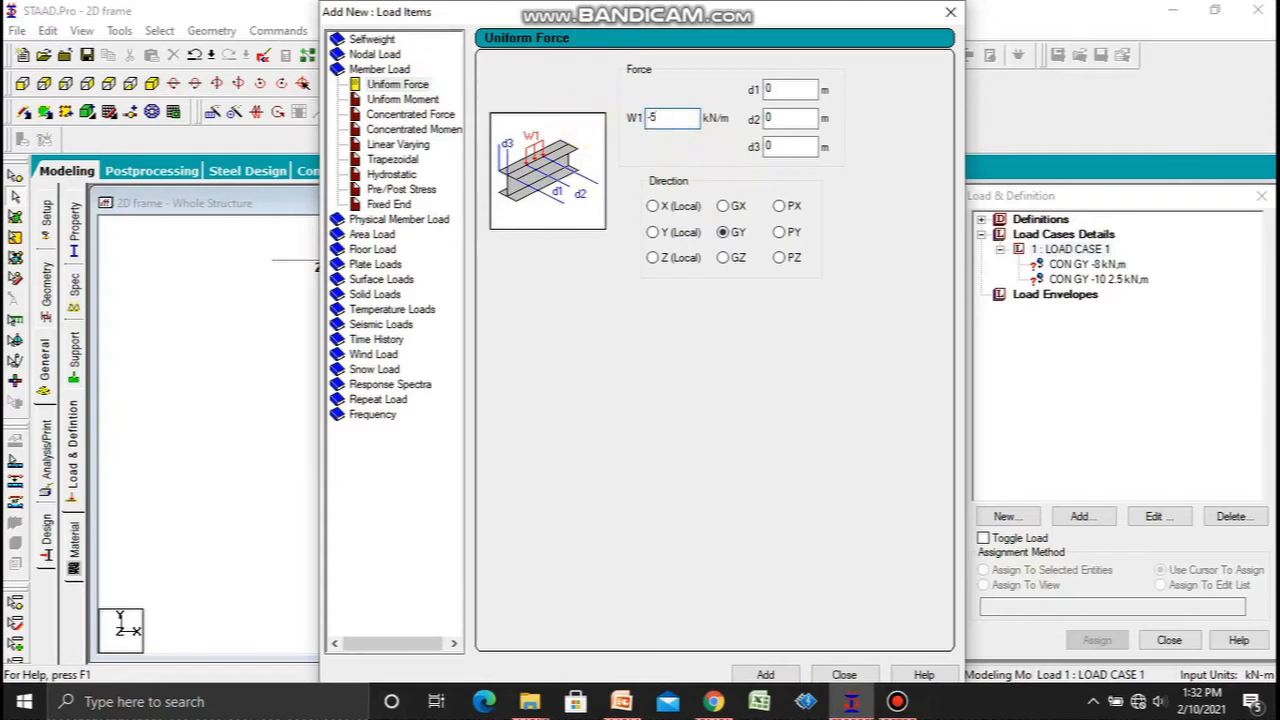
pyautogui.click(767, 675)
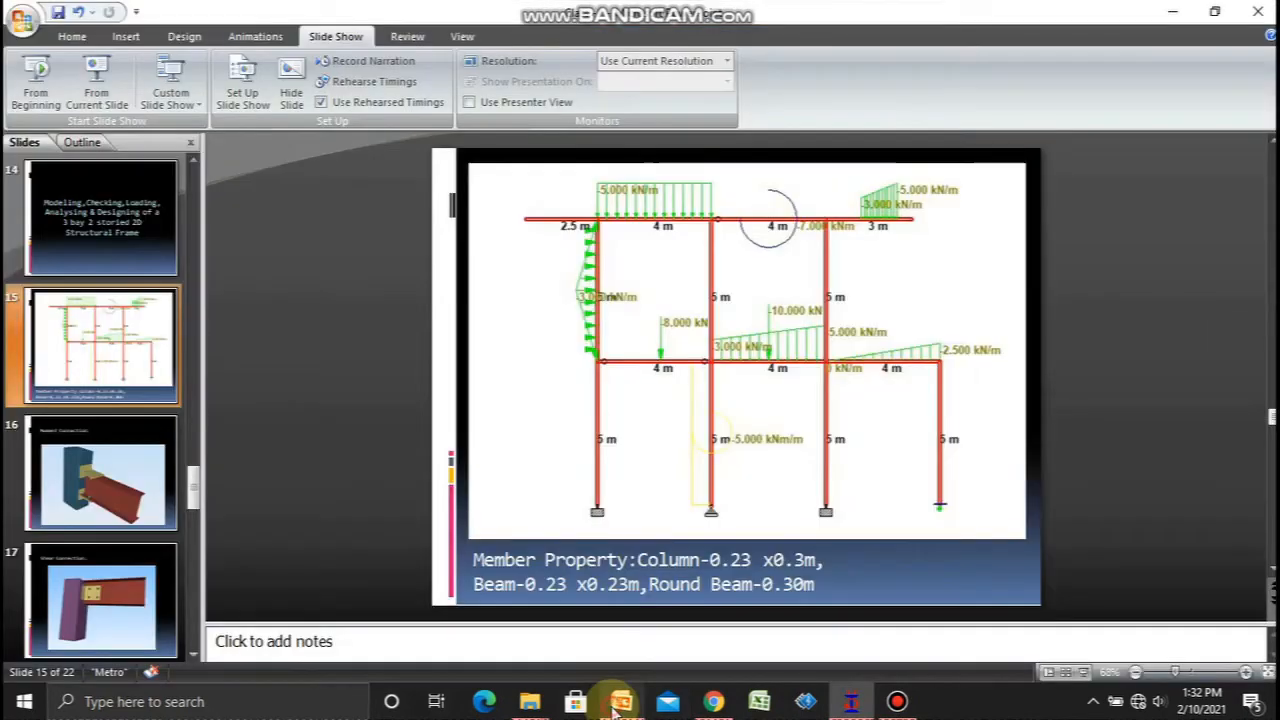
# Step: Consult the load diagram in PowerPoint and add a triangular linear varying member load with W3 of -3 kN/m in local X
pyautogui.click(618, 703)
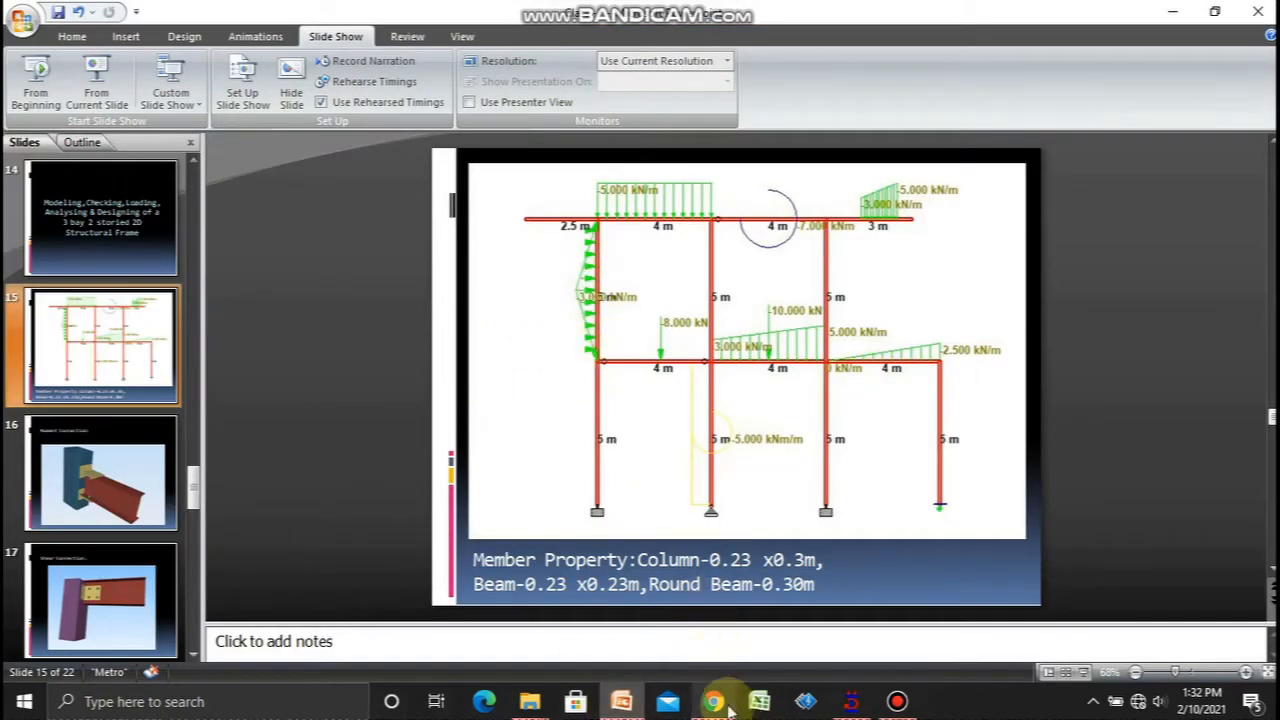
pyautogui.click(621, 703)
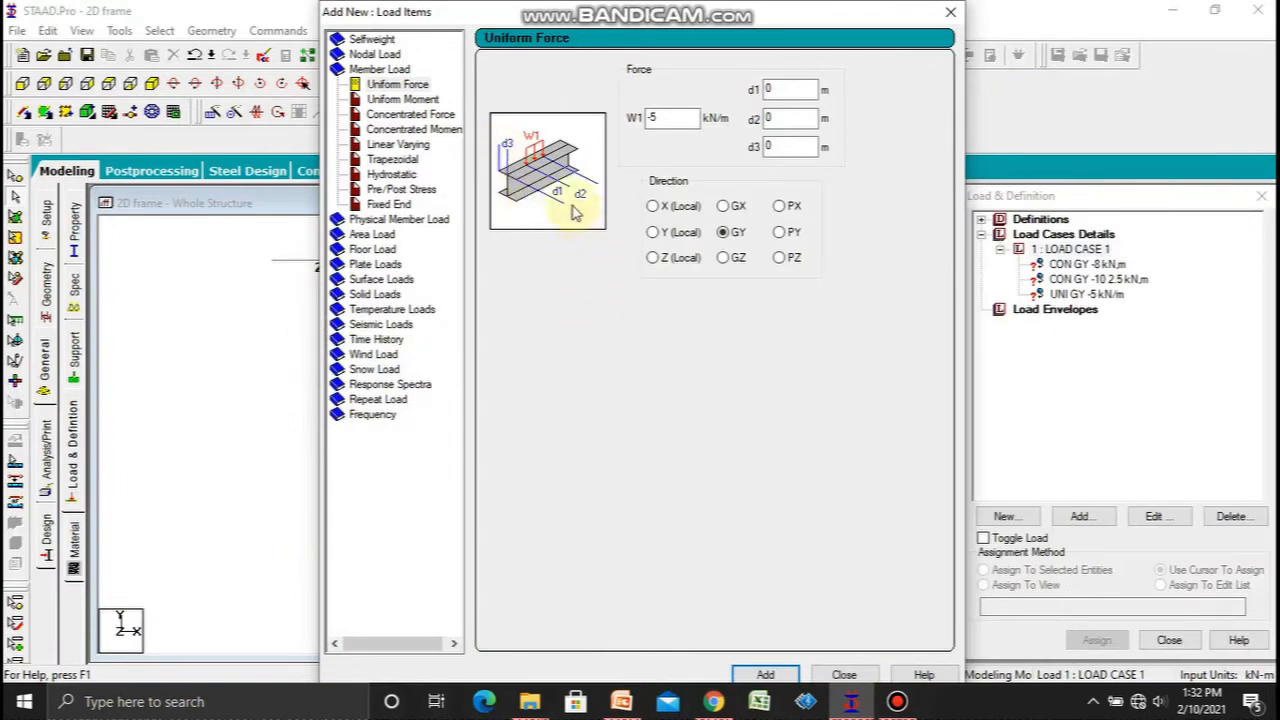
pyautogui.moveTo(722, 706)
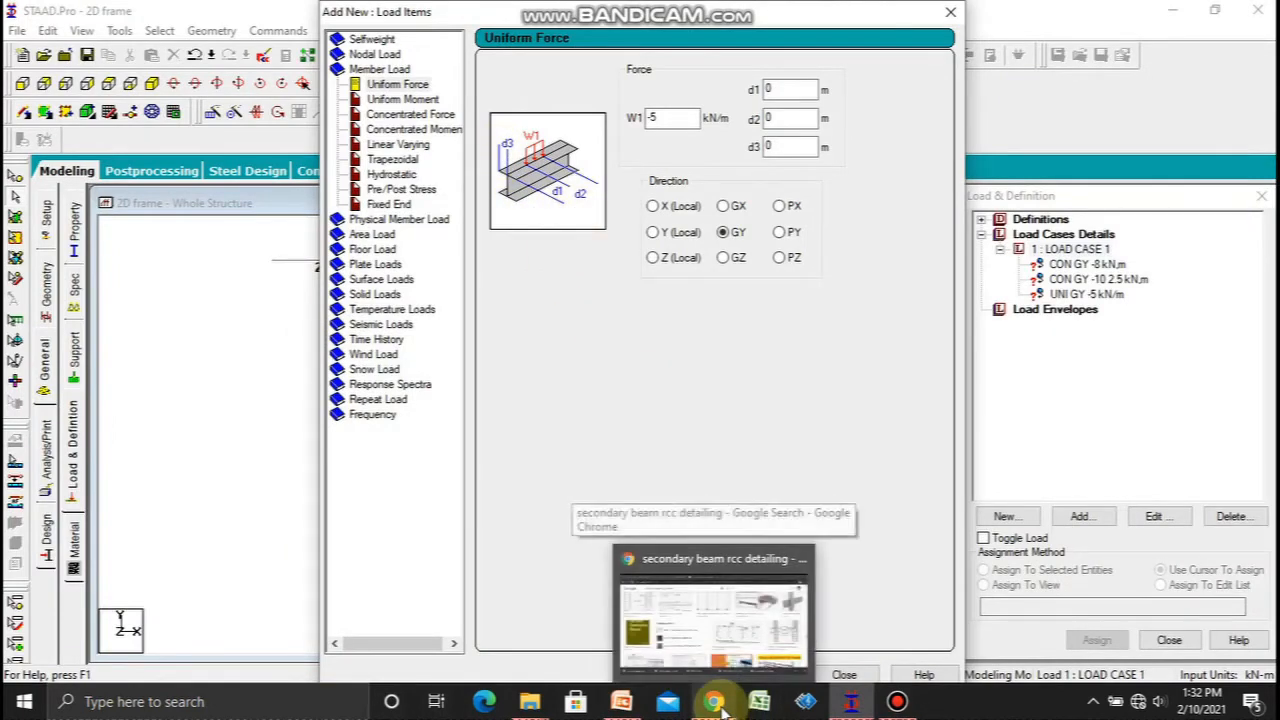
pyautogui.click(727, 207)
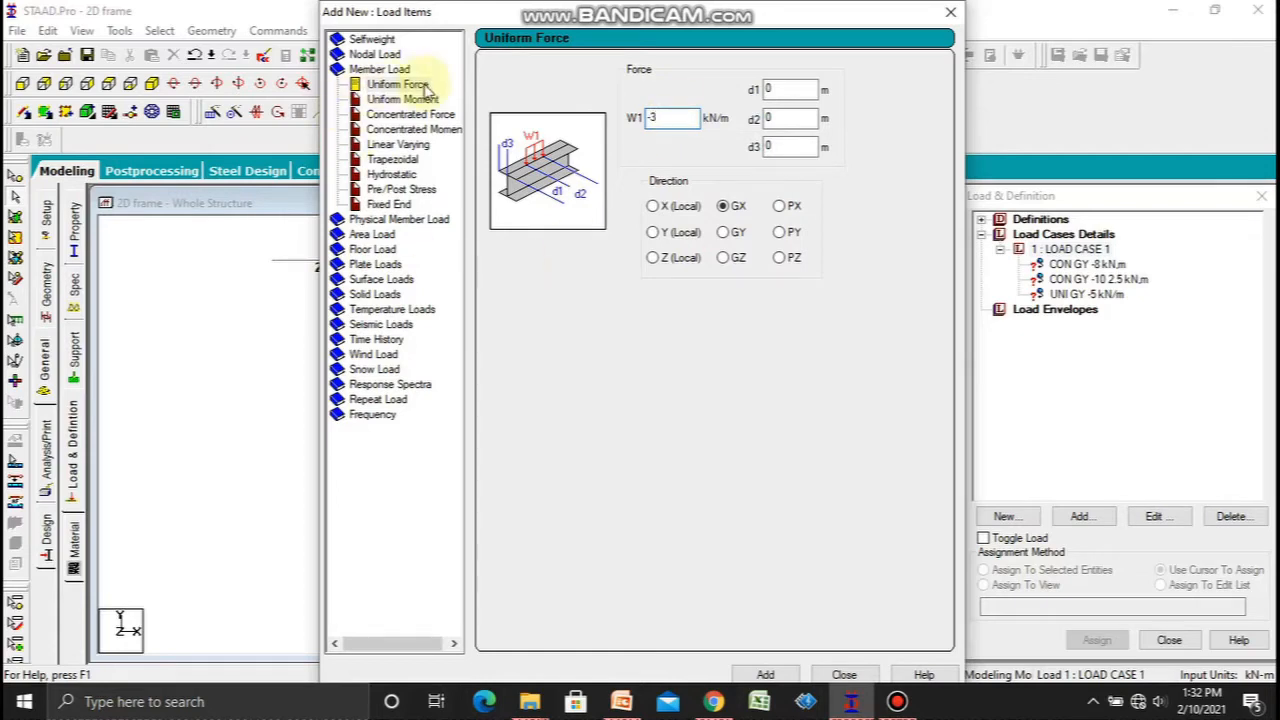
pyautogui.click(392, 160)
pyautogui.click(397, 145)
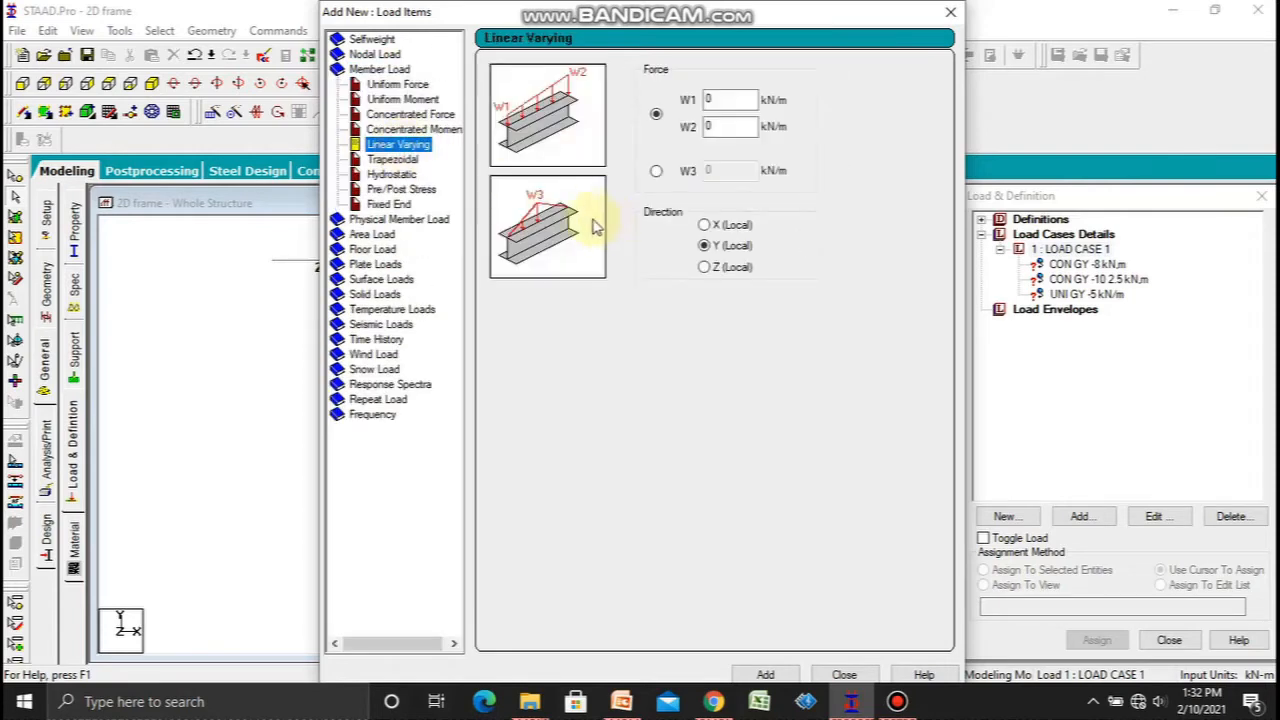
pyautogui.click(656, 171)
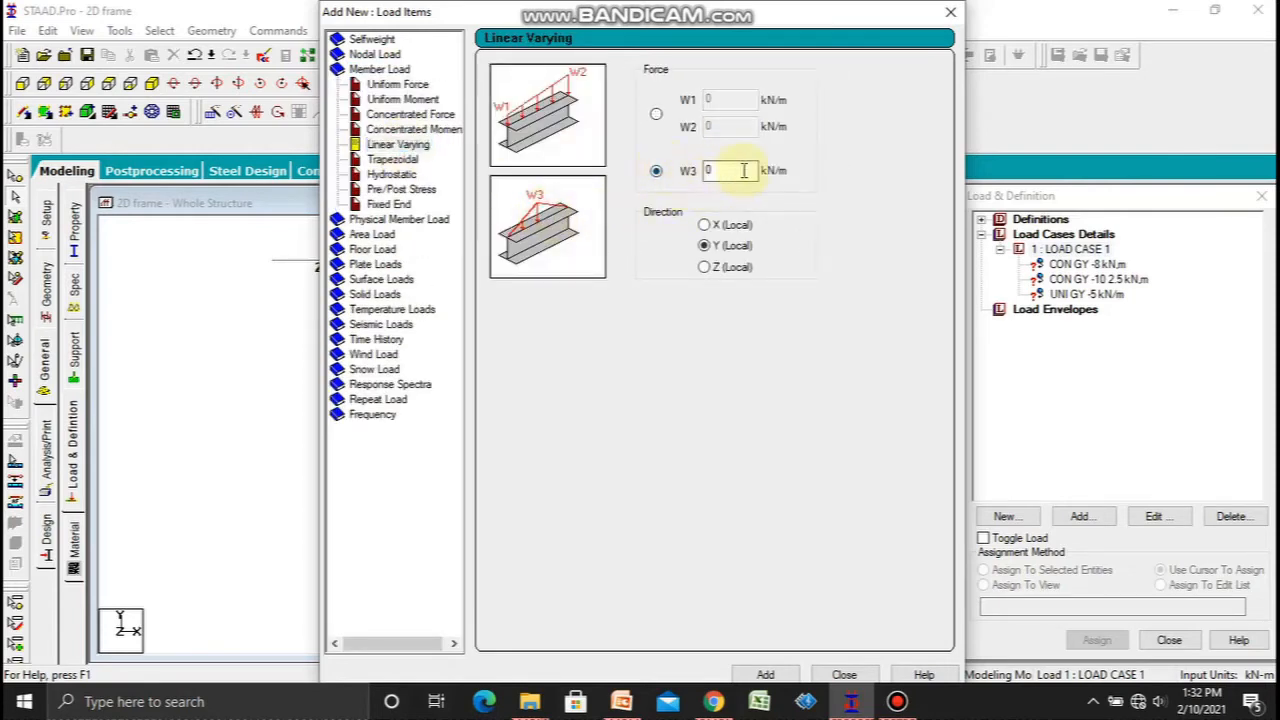
pyautogui.click(705, 225)
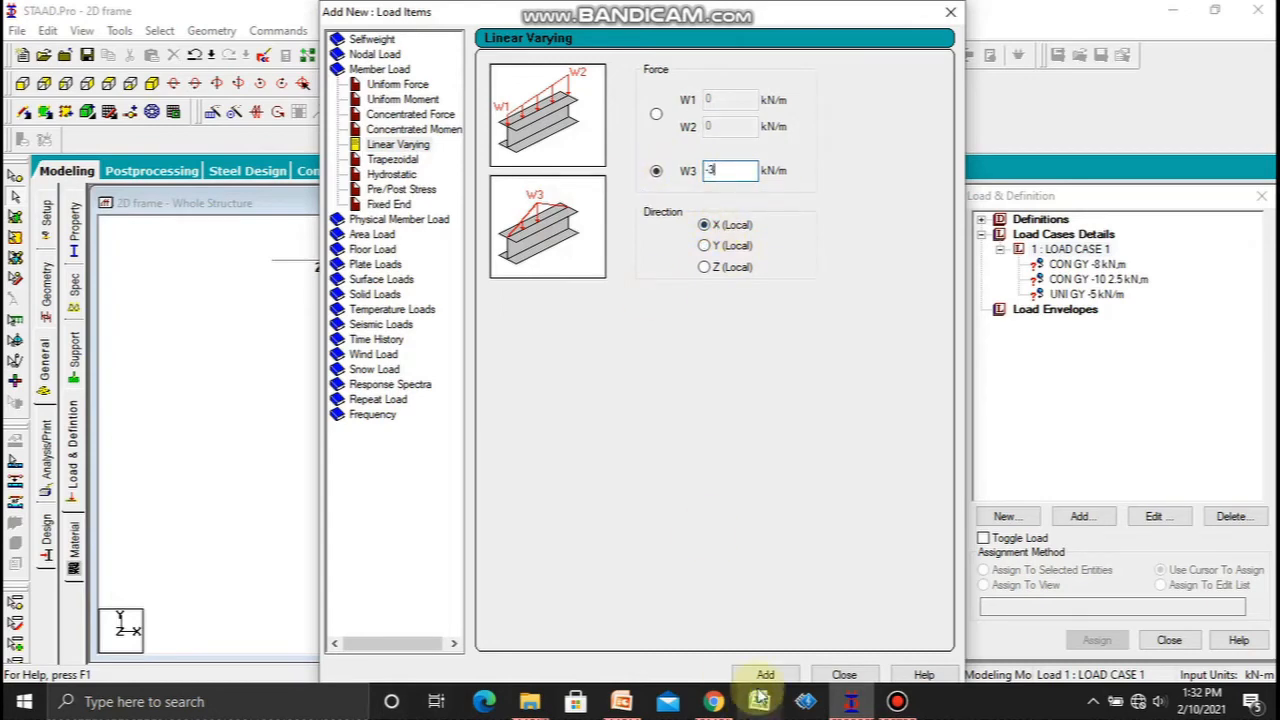
pyautogui.click(765, 675)
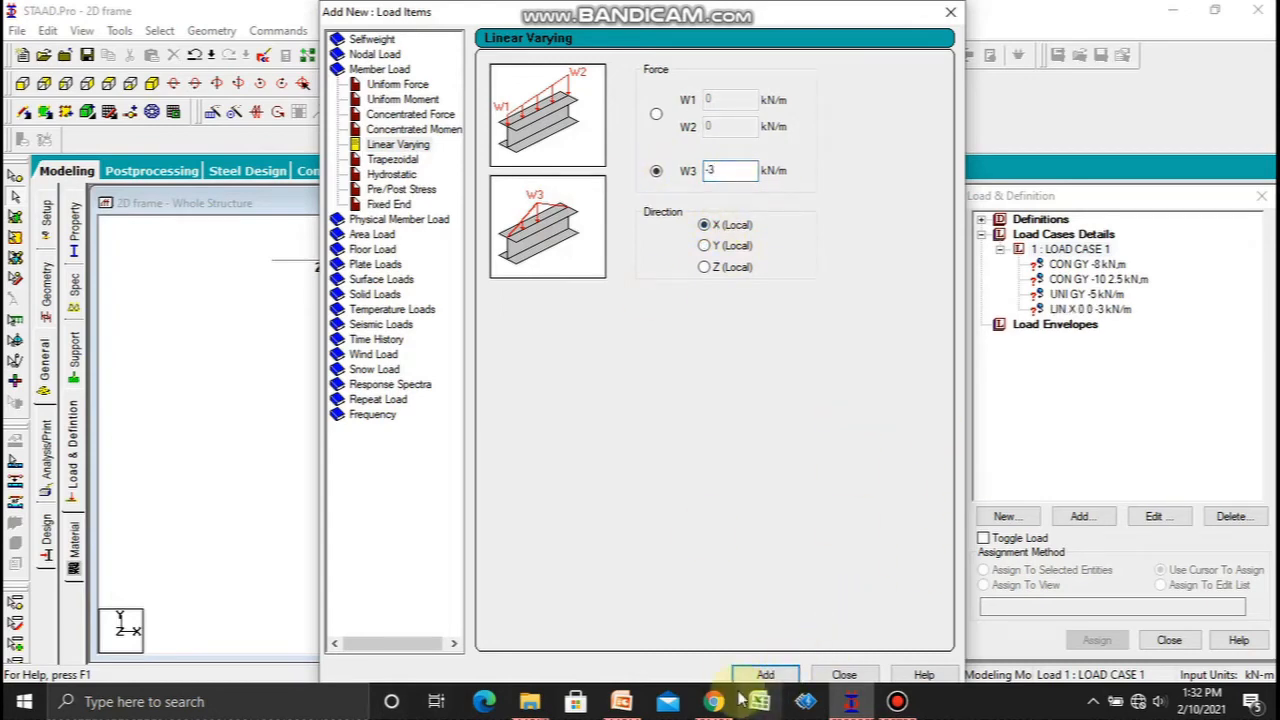
# Step: Check the load diagram in PowerPoint and add a linear varying load with W1 0 and W2 -2.5 kN/m in local X
pyautogui.click(621, 701)
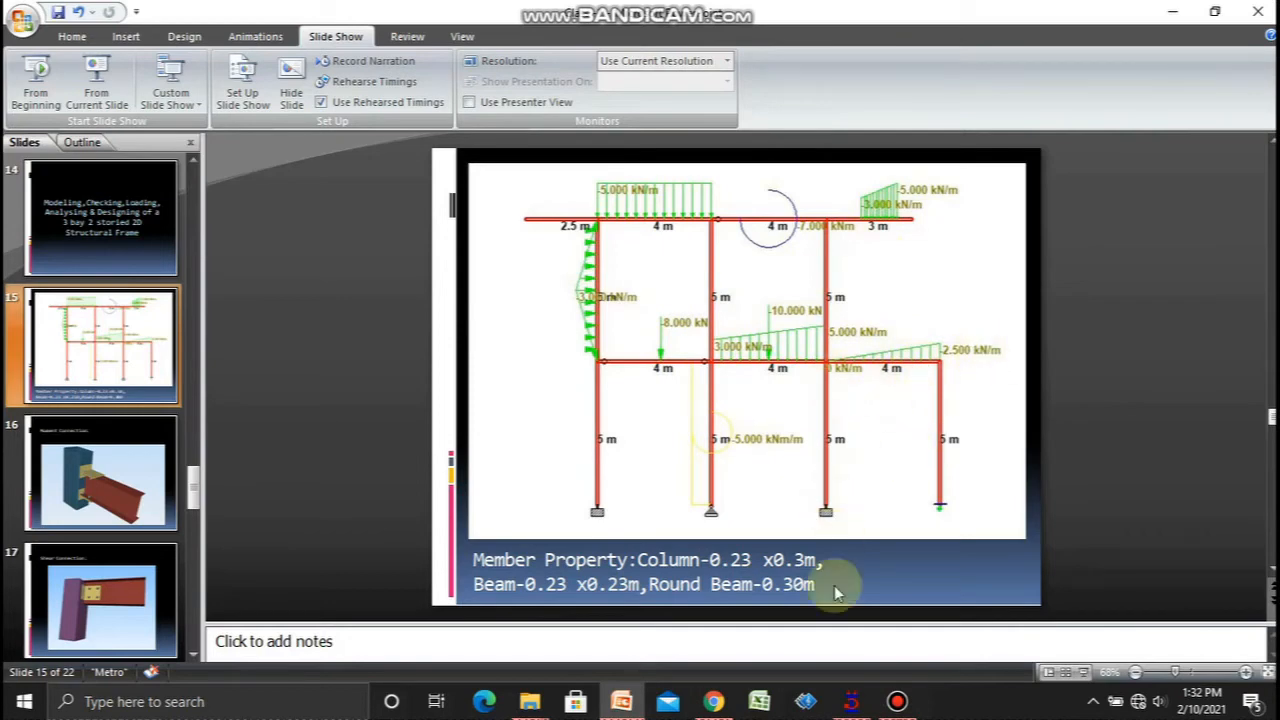
pyautogui.click(846, 704)
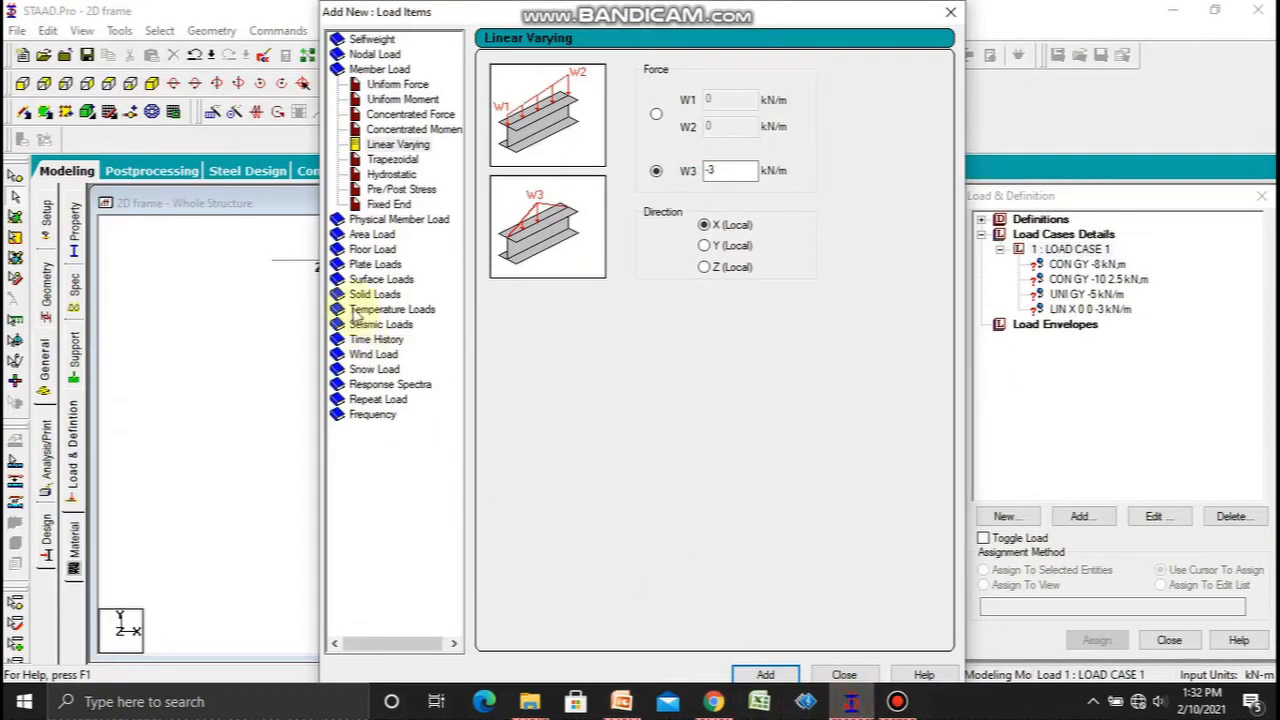
pyautogui.click(656, 115)
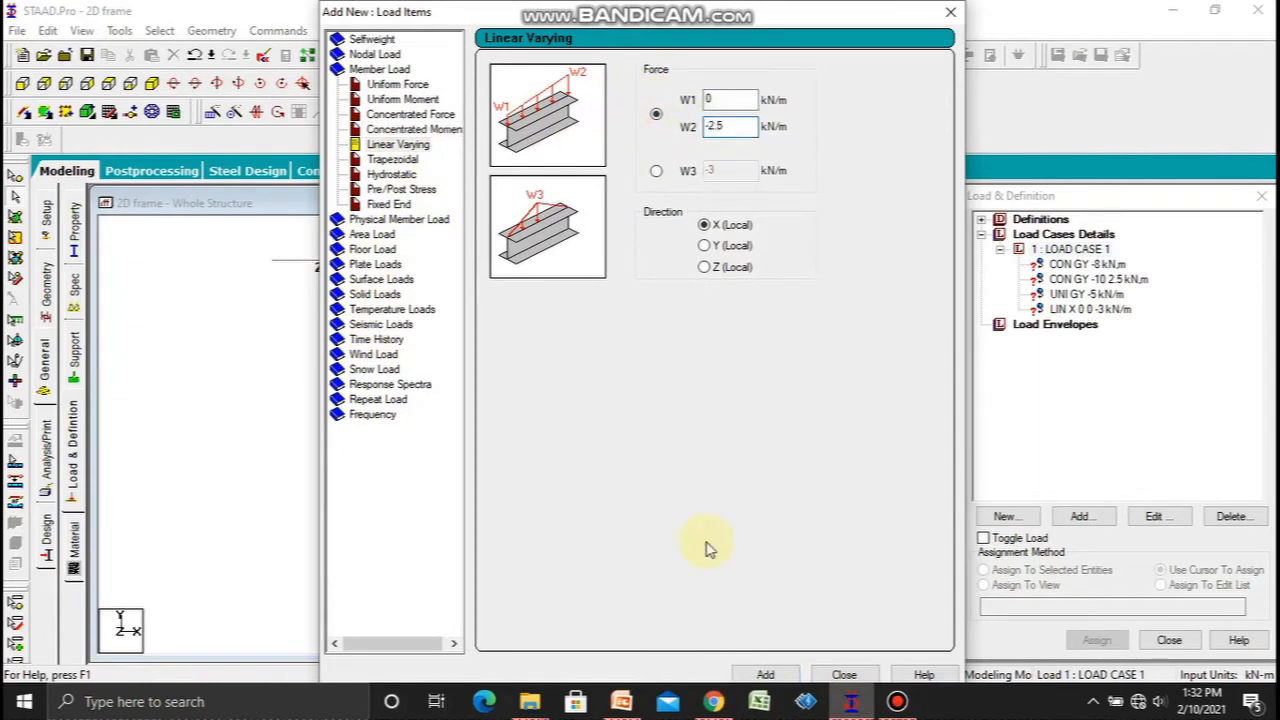
pyautogui.click(765, 674)
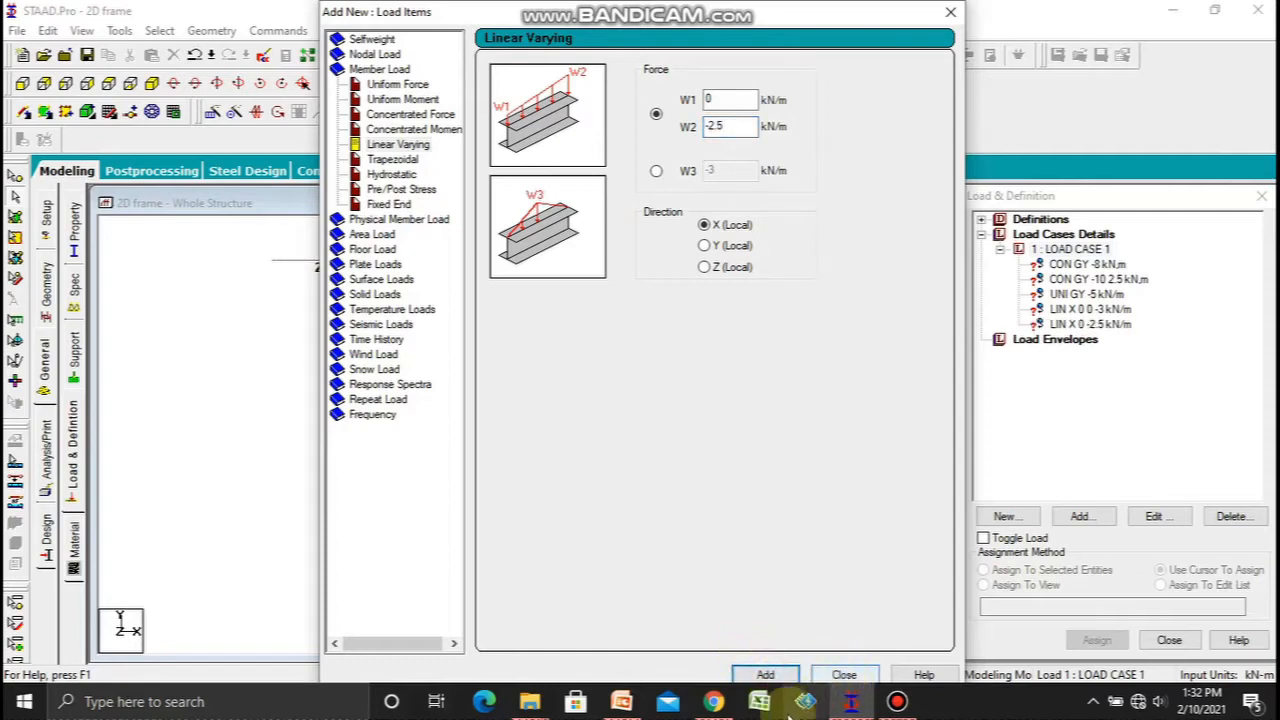
# Step: Check the load diagram in PowerPoint and add a trapezoidal member load with W1 -3 and W2 -5 kN/m in GY
pyautogui.click(621, 701)
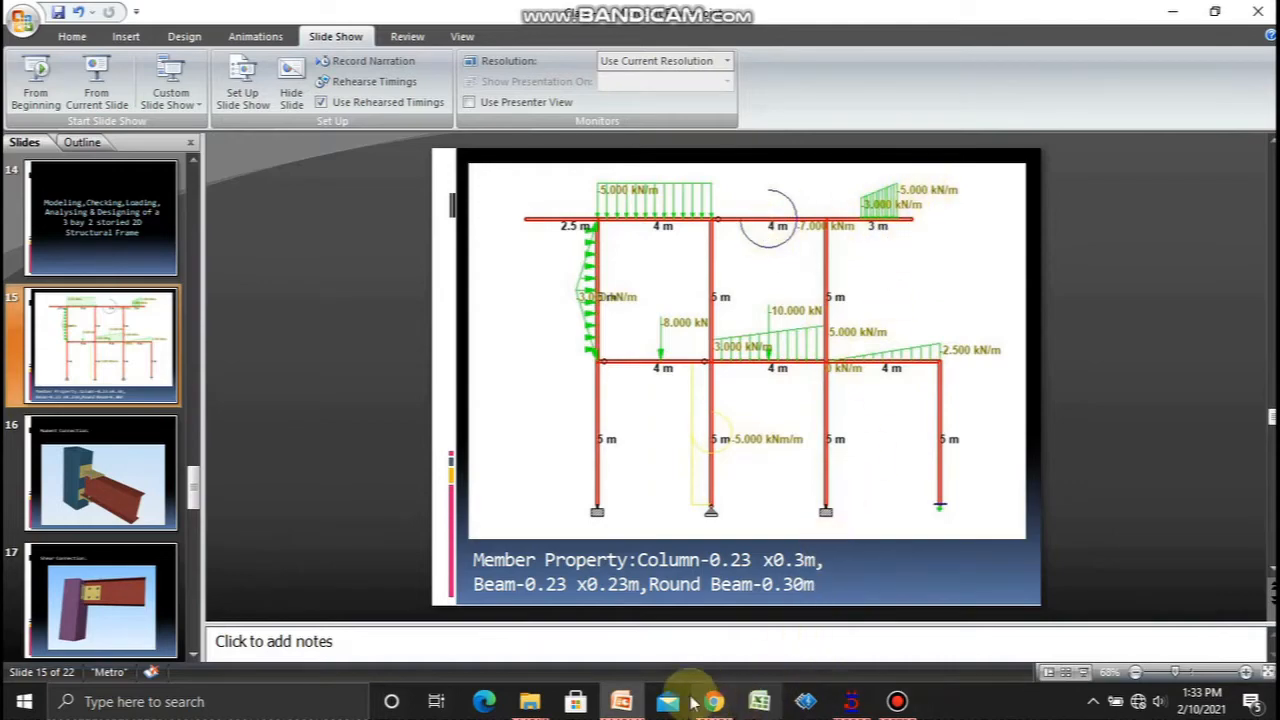
pyautogui.click(621, 701)
pyautogui.click(392, 159)
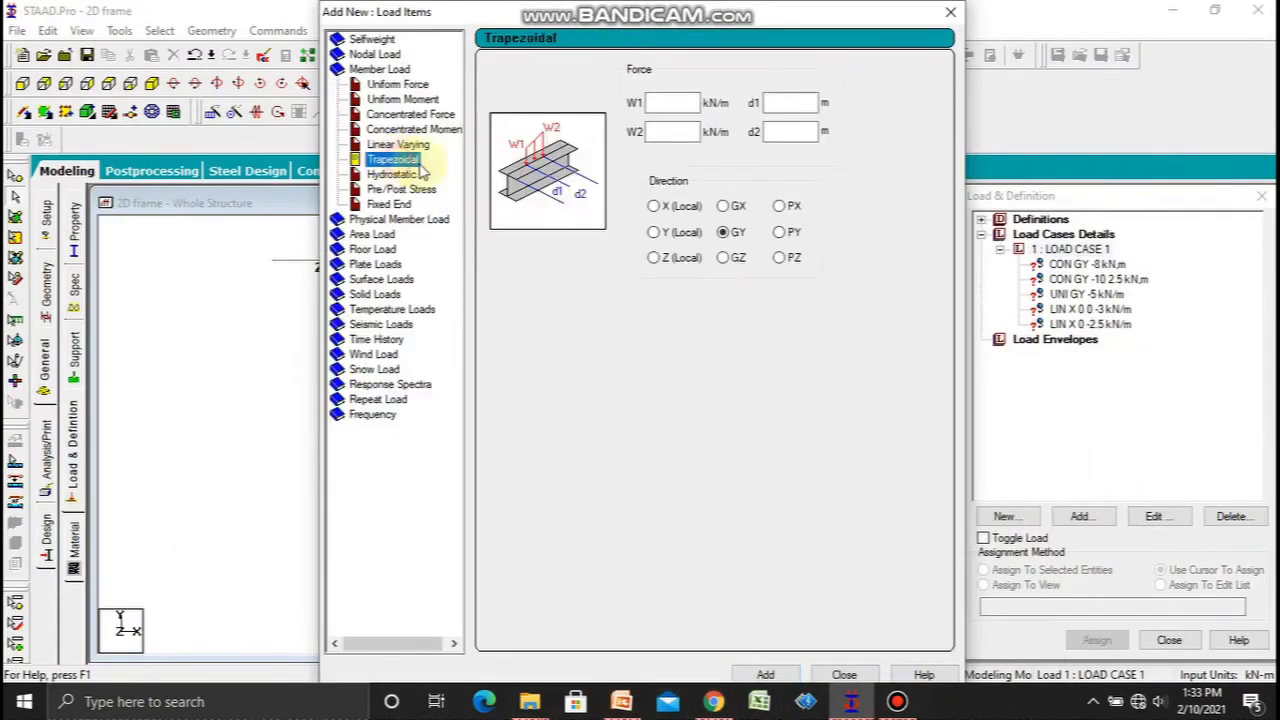
pyautogui.click(663, 104)
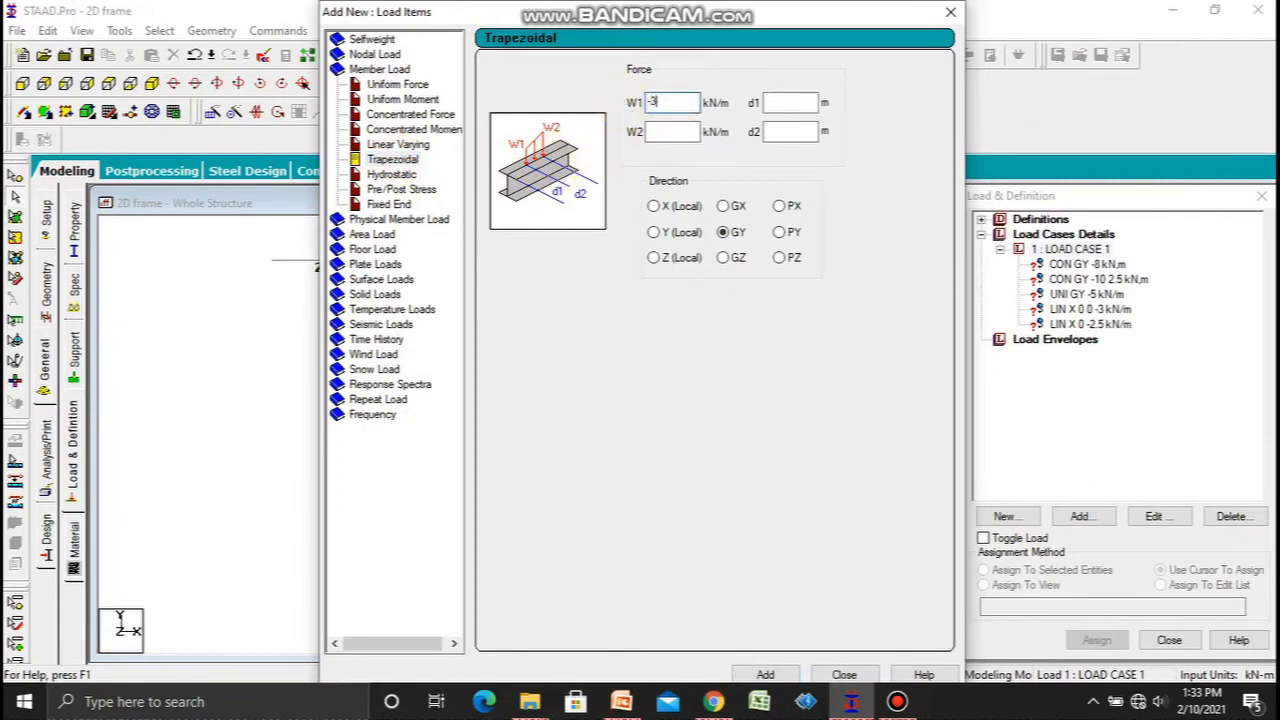
pyautogui.write('-3')
pyautogui.click(674, 132)
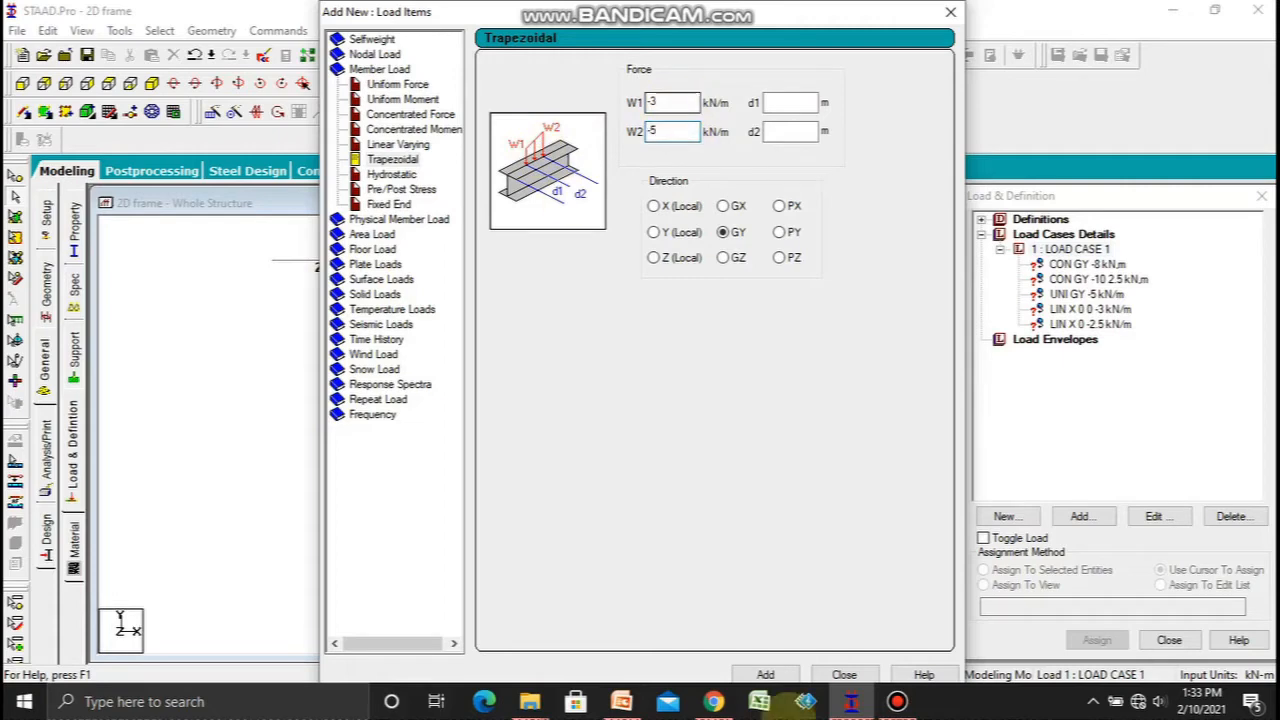
pyautogui.click(765, 675)
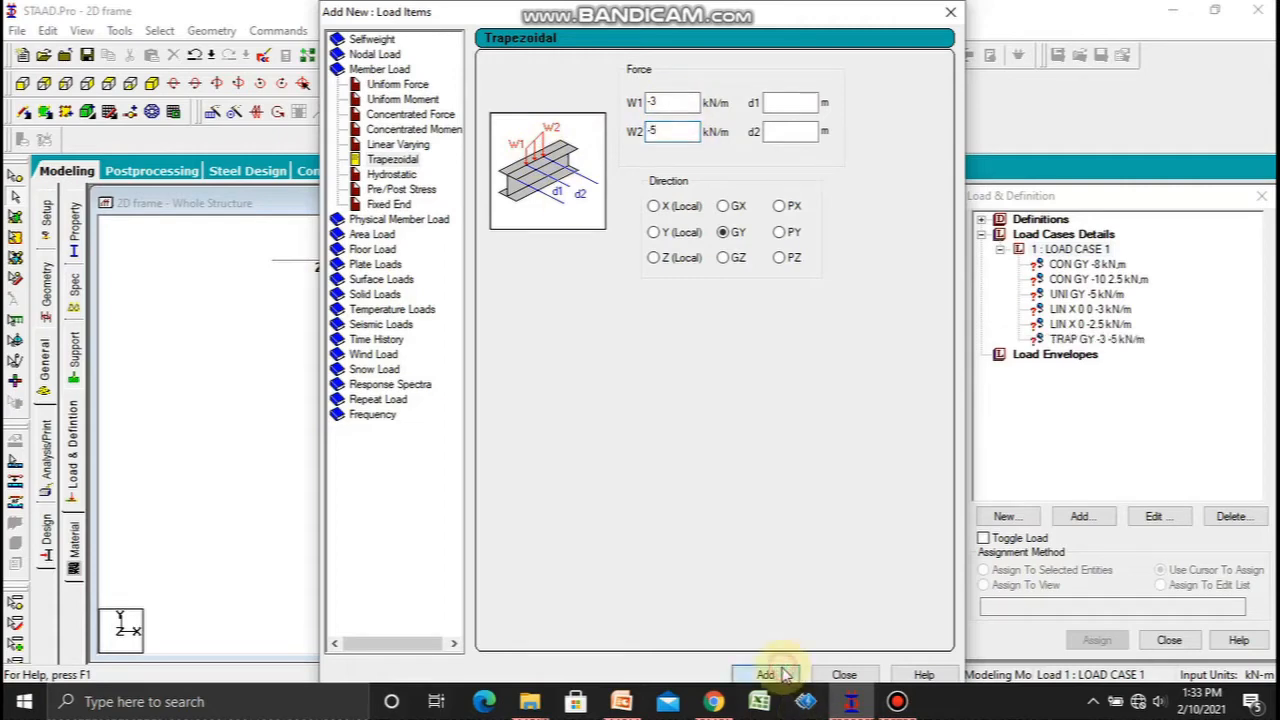
# Step: Add a trapezoidal member load with W1 -3 and W2 -5 kN/m in GY, from d1 1.25 m to d2 2.5 m
pyautogui.click(787, 103)
pyautogui.write('1.25')
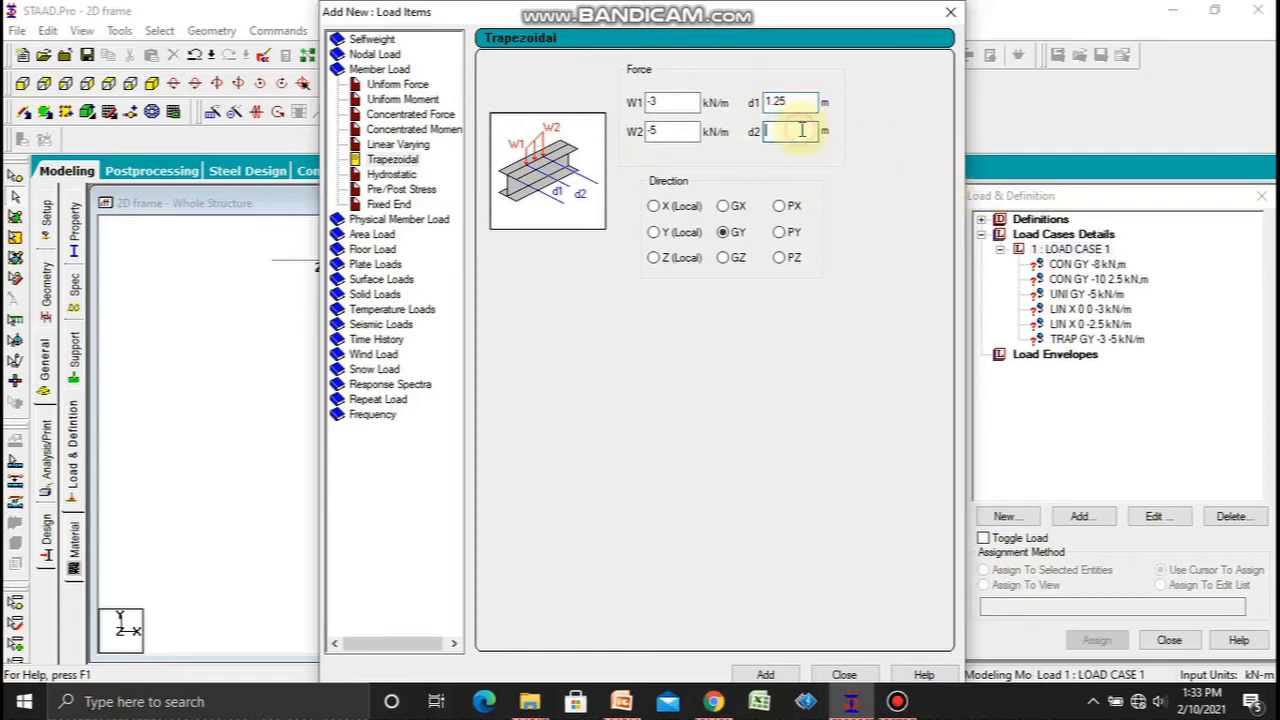
pyautogui.click(801, 129)
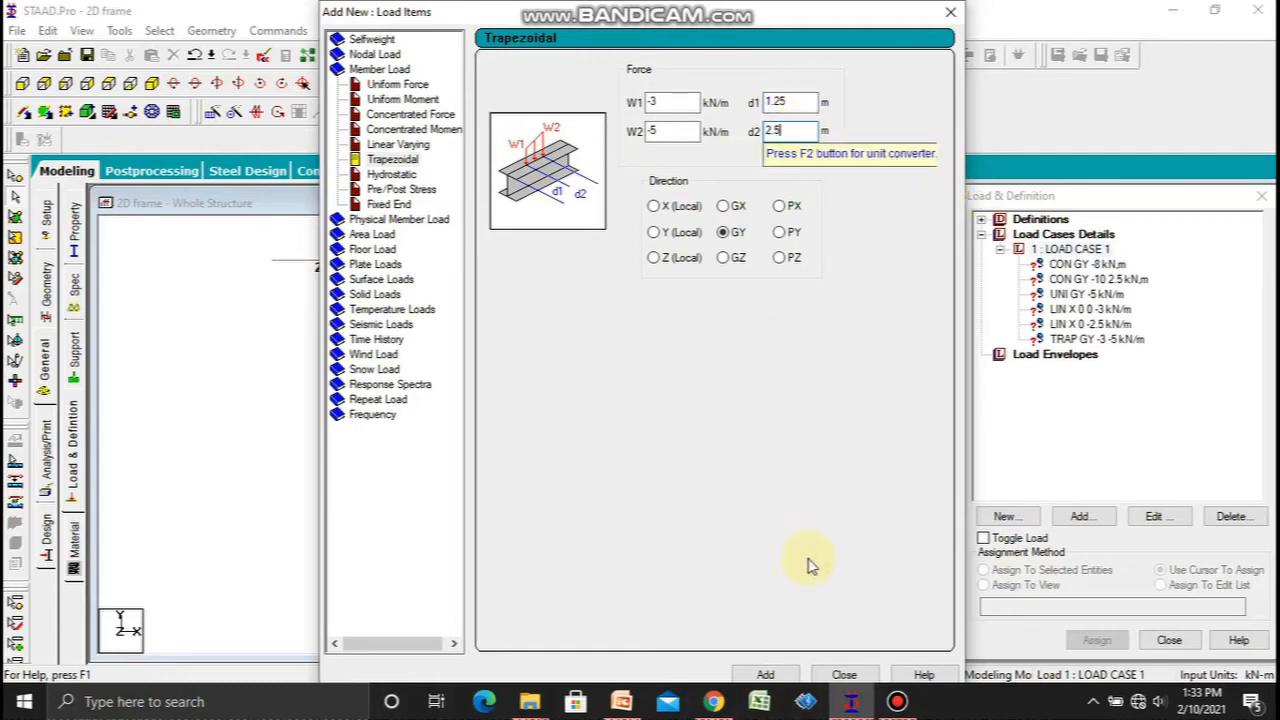
pyautogui.write('2.5')
pyautogui.click(765, 675)
pyautogui.click(844, 675)
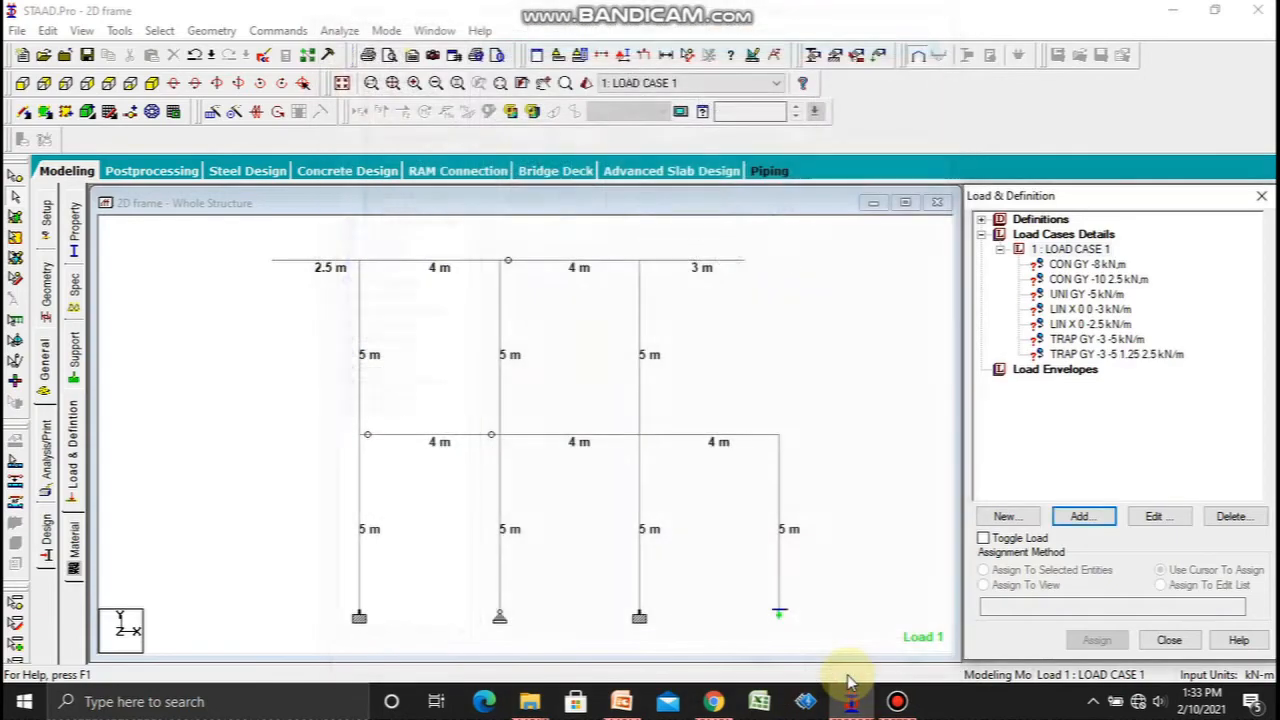
# Step: Check the load diagram in PowerPoint and add a uniform moment member load with W1 of -7 kN-m/m in the GZ direction
pyautogui.click(638, 704)
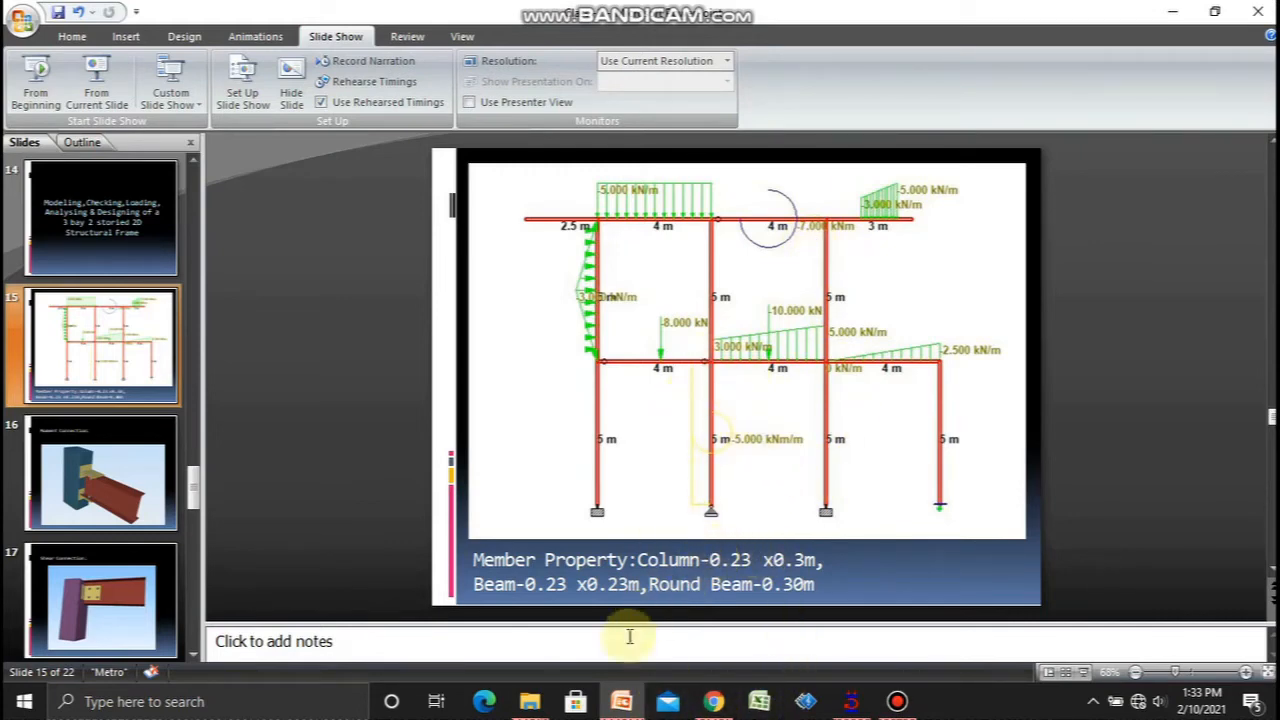
pyautogui.click(621, 701)
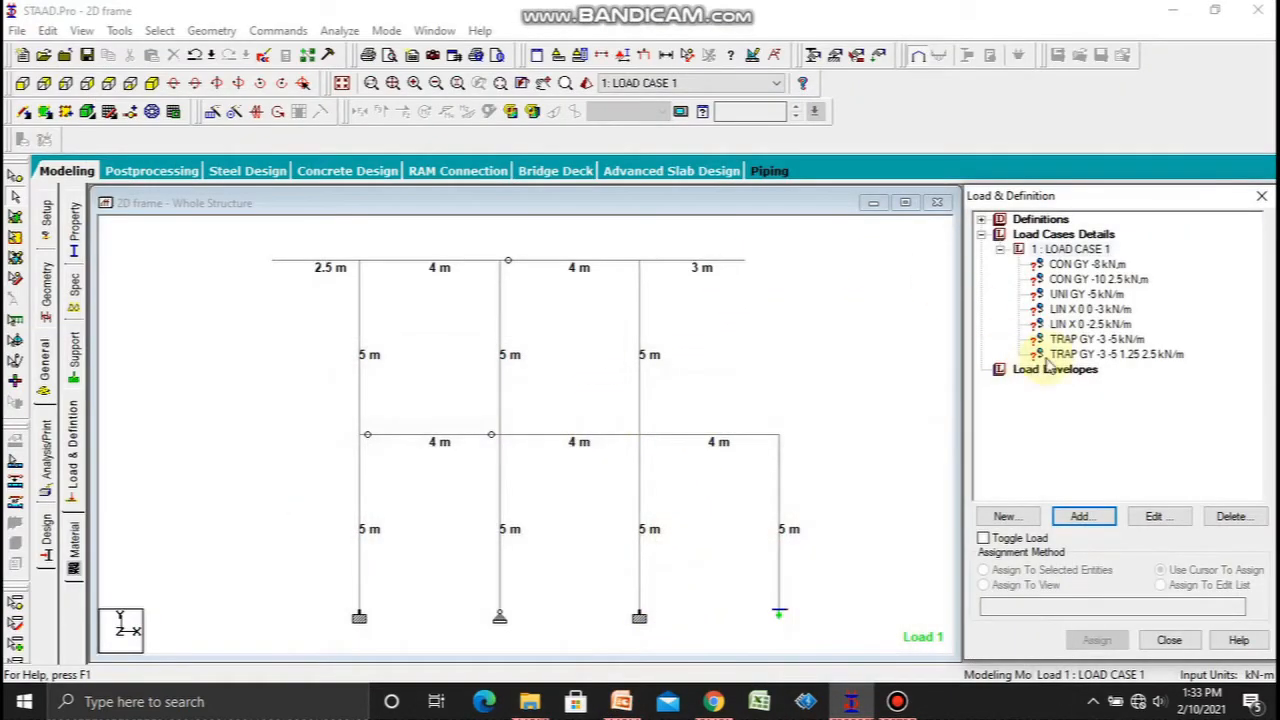
pyautogui.click(1076, 250)
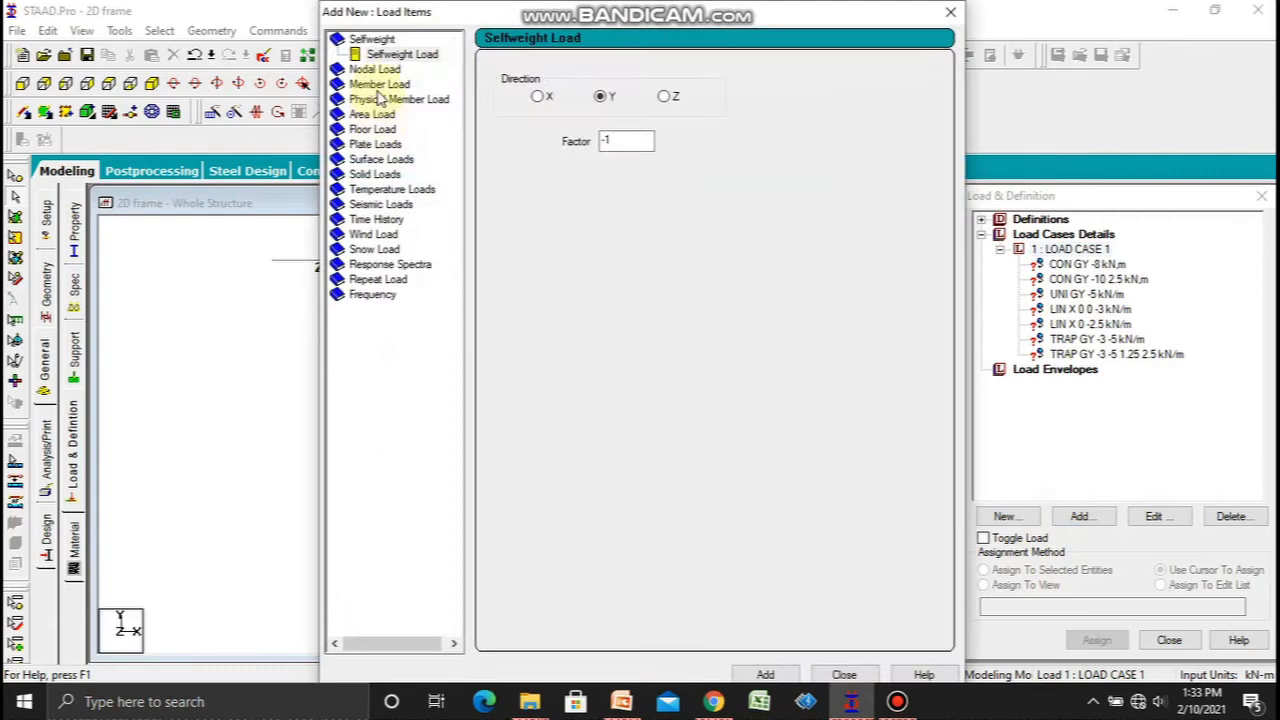
pyautogui.click(383, 95)
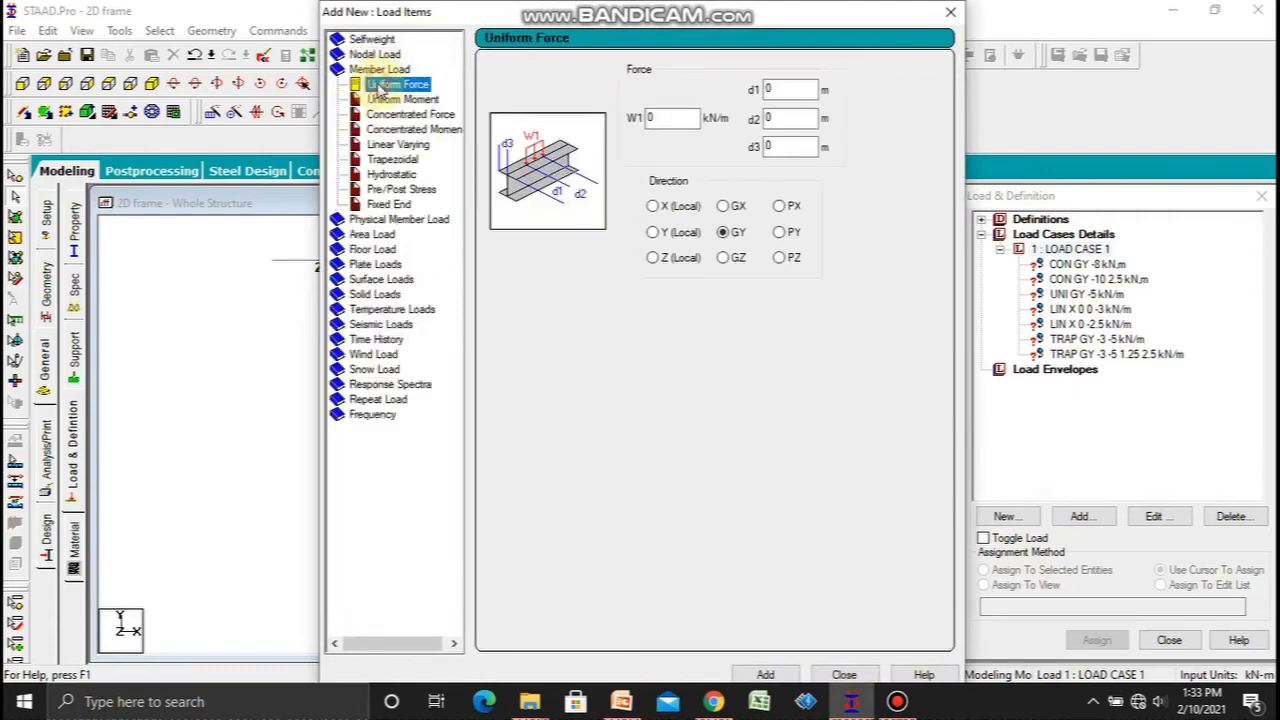
pyautogui.click(402, 99)
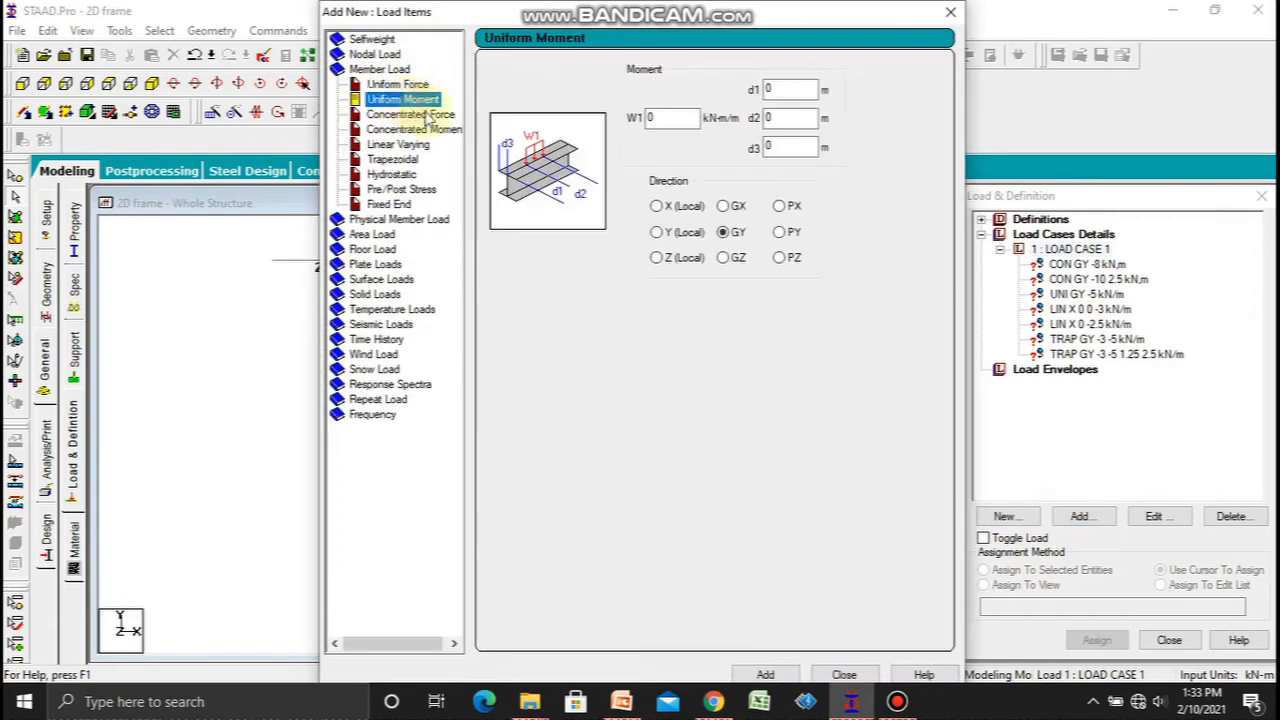
pyautogui.click(668, 118)
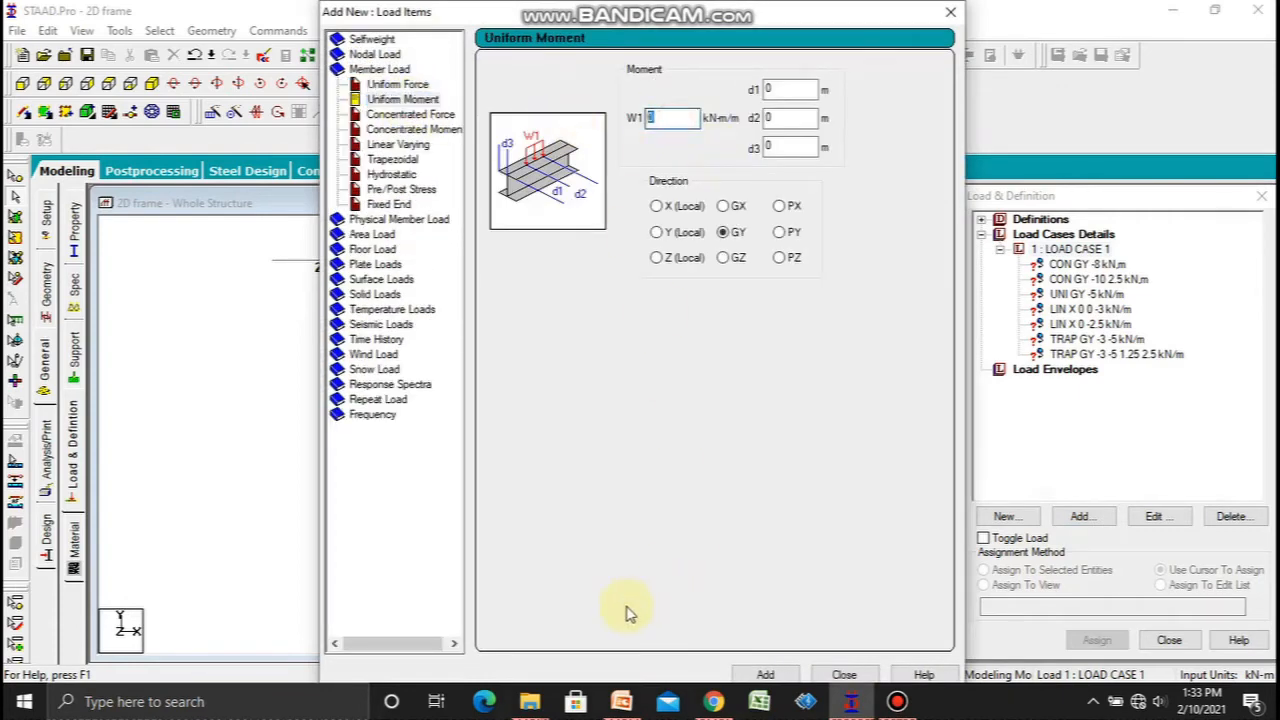
pyautogui.click(625, 702)
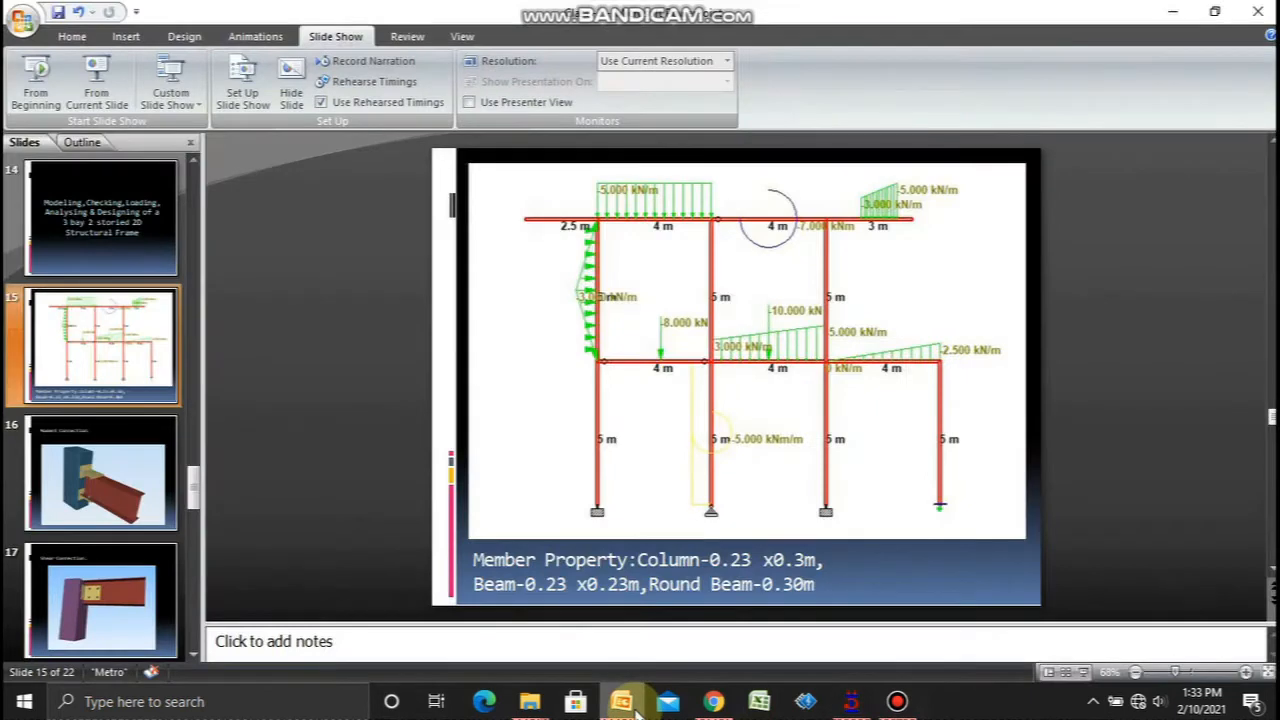
pyautogui.click(637, 706)
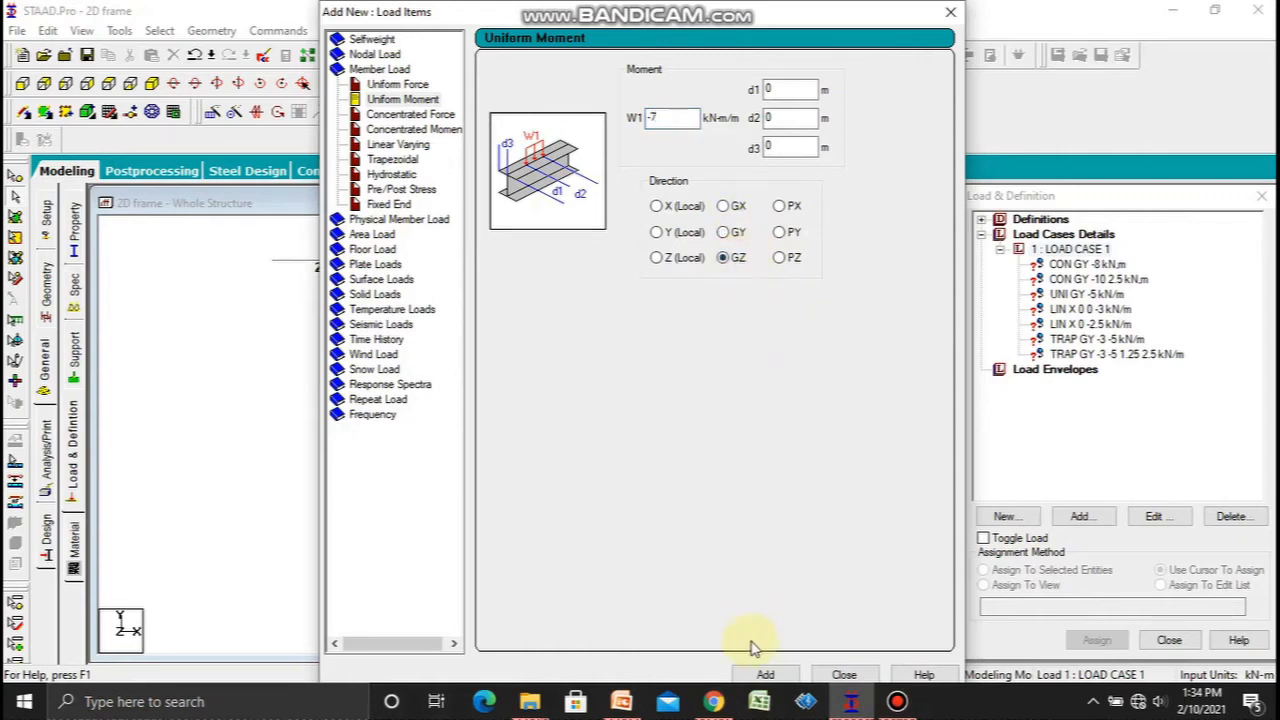
pyautogui.click(763, 675)
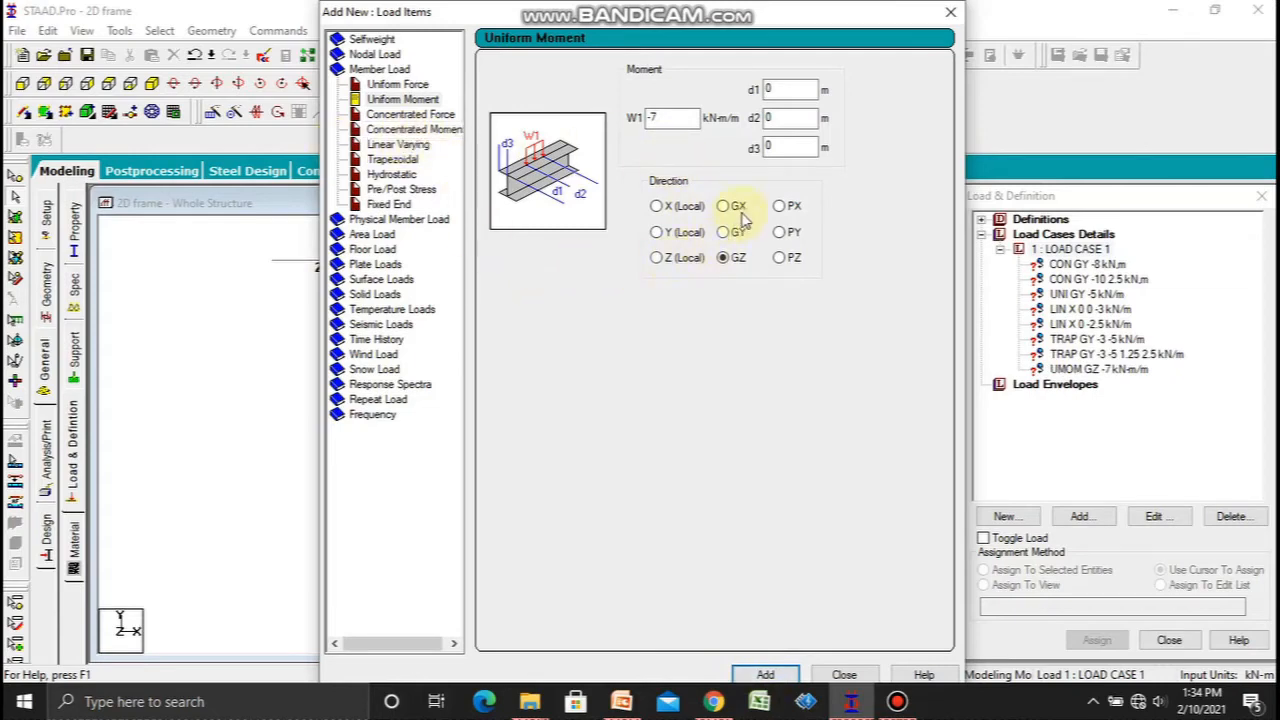
# Step: Add a concentrated moment member load with P of -3 kNm in GZ, saving the structure when Auto Save asks
pyautogui.click(415, 128)
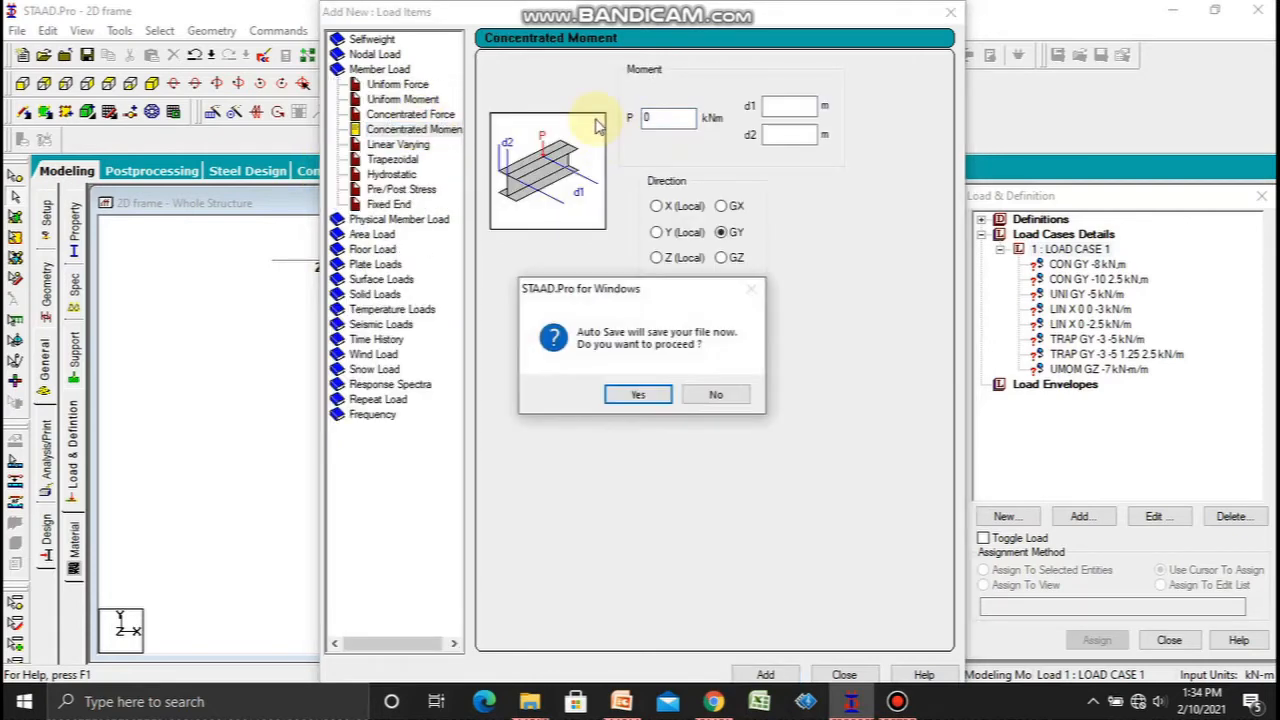
pyautogui.click(664, 394)
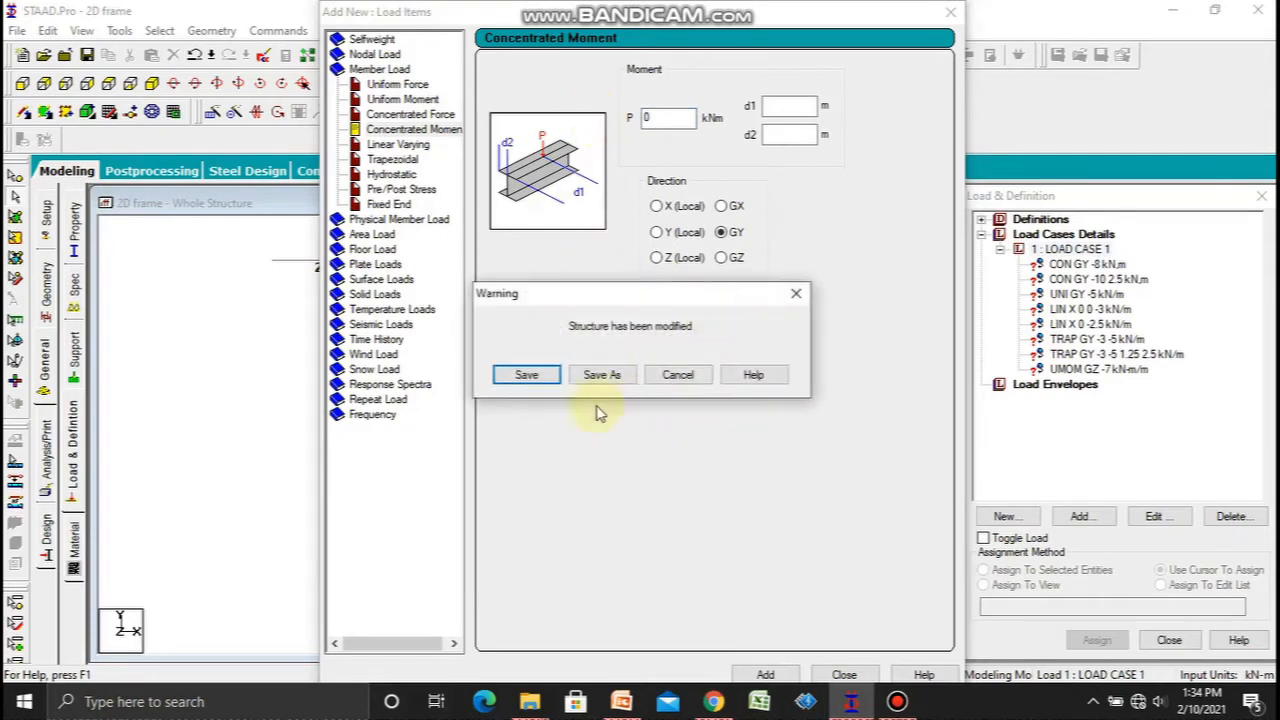
pyautogui.click(524, 374)
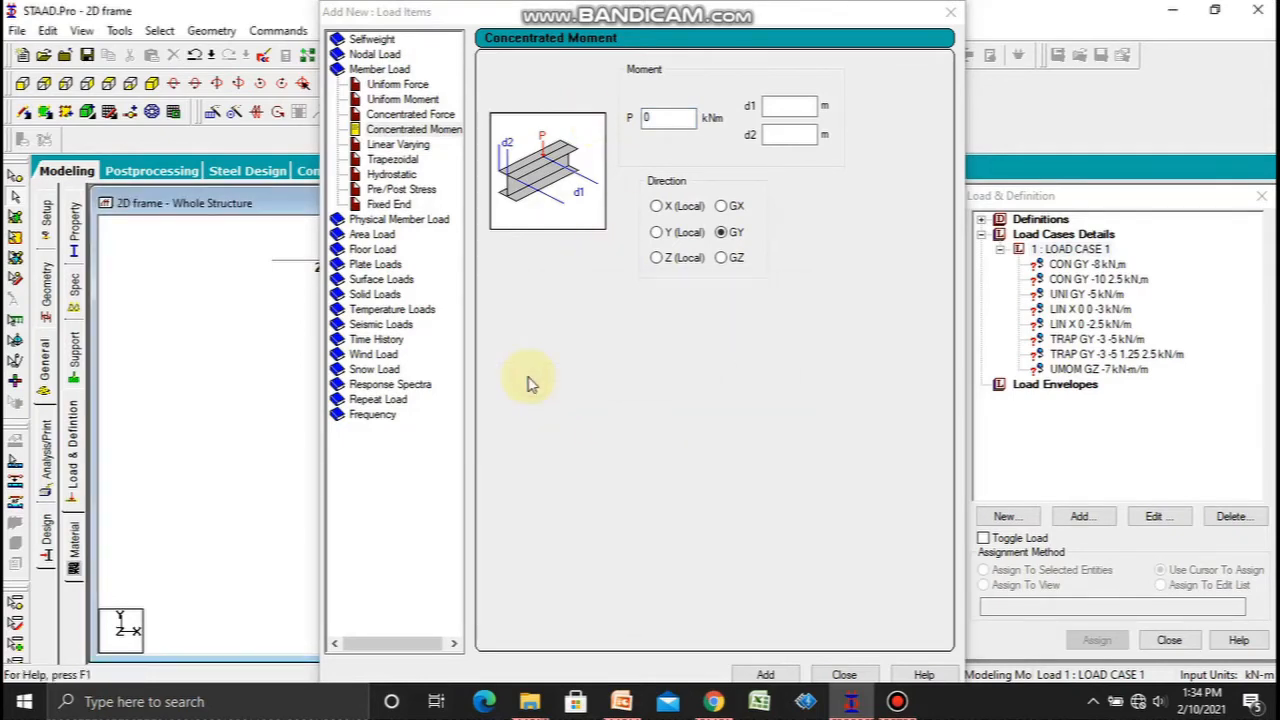
pyautogui.click(657, 118)
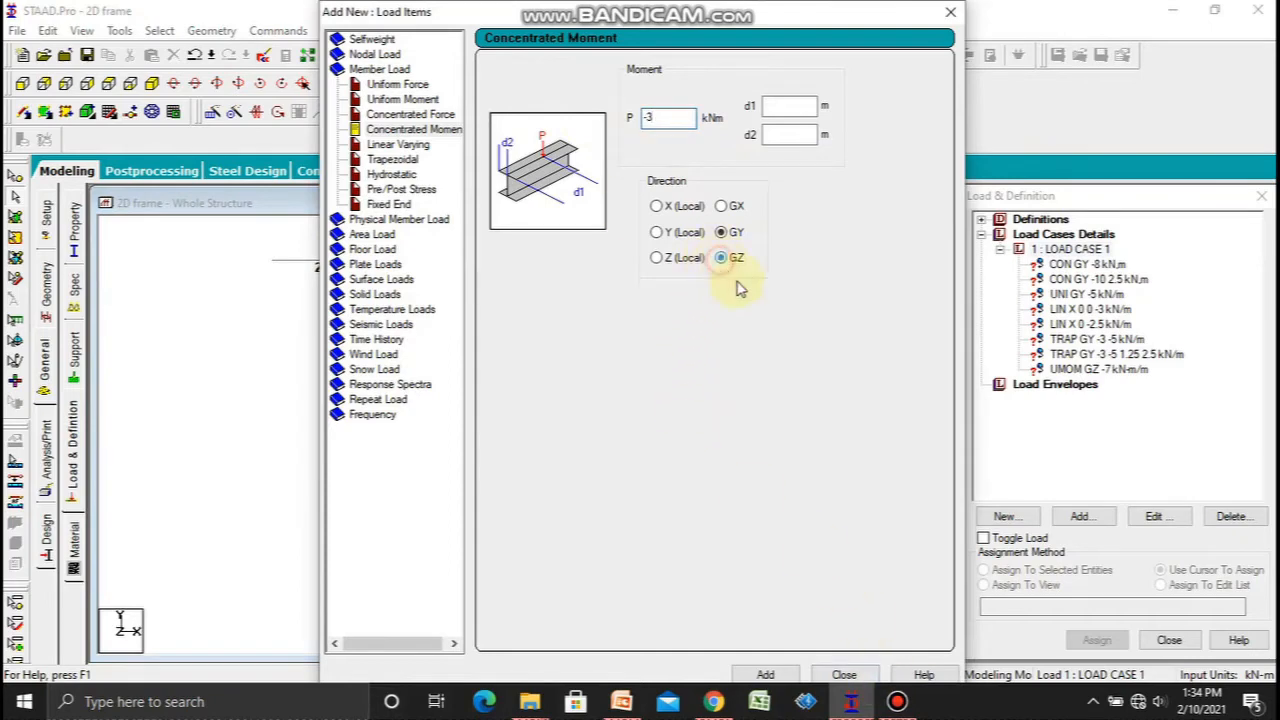
pyautogui.click(765, 676)
pyautogui.click(840, 675)
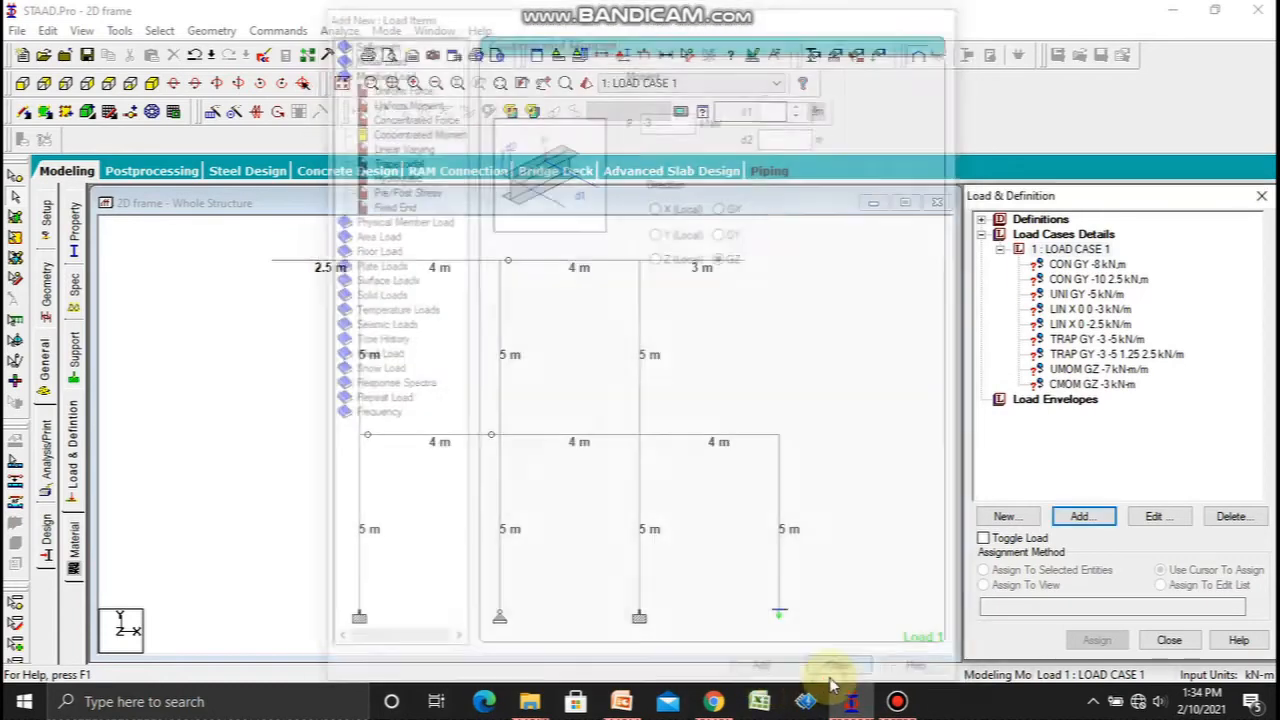
# Step: Check the load diagram in PowerPoint and assign the CON GY -8 load by cursor to the lower storey's left-bay beam
pyautogui.click(621, 702)
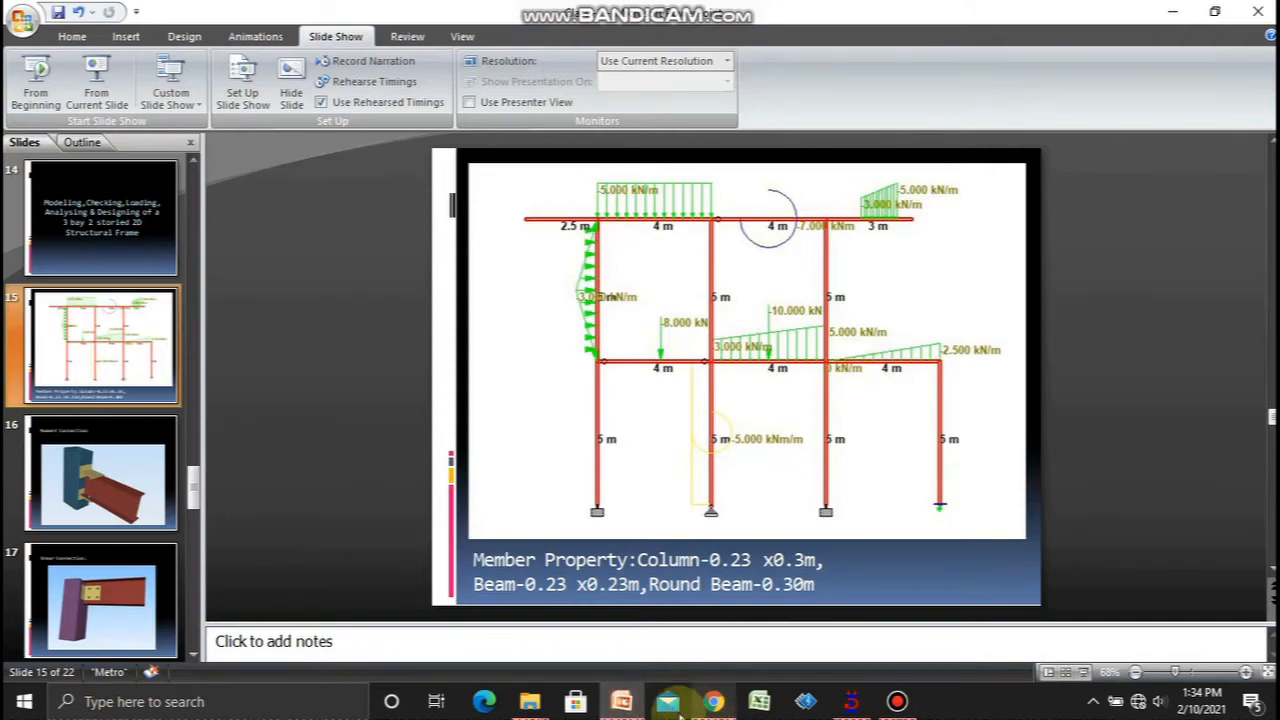
pyautogui.click(851, 701)
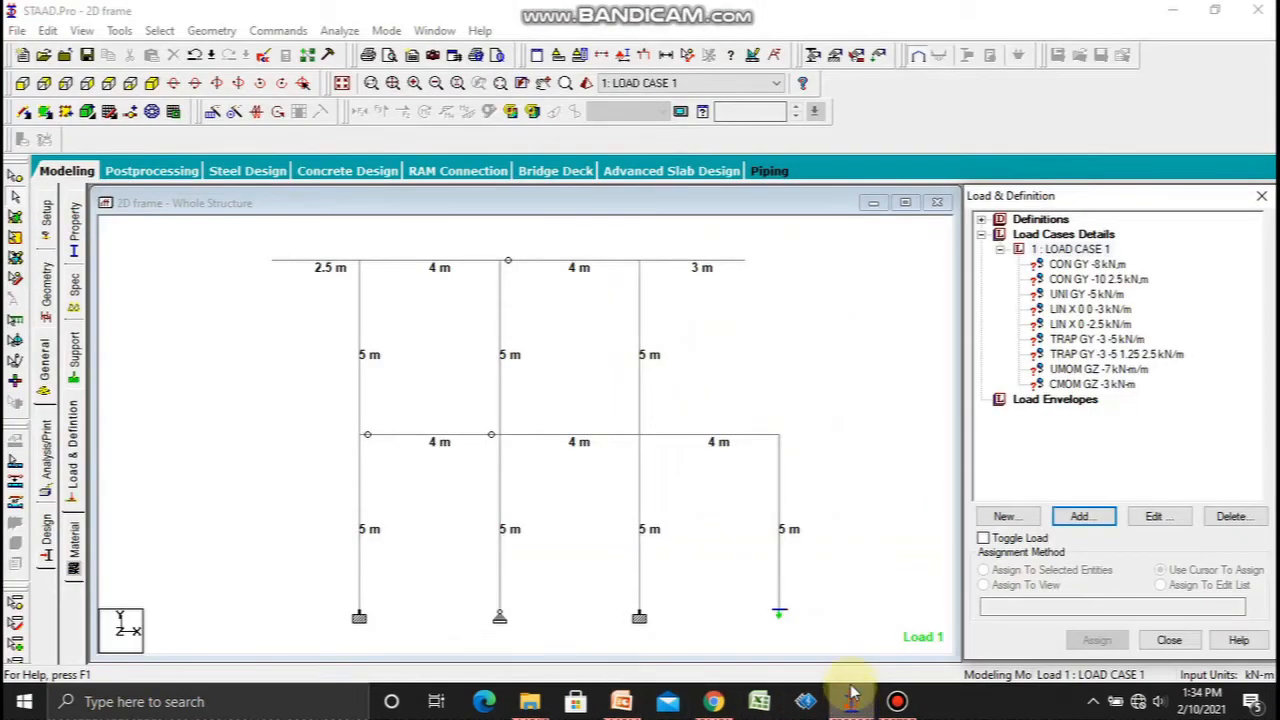
pyautogui.click(852, 699)
pyautogui.click(852, 701)
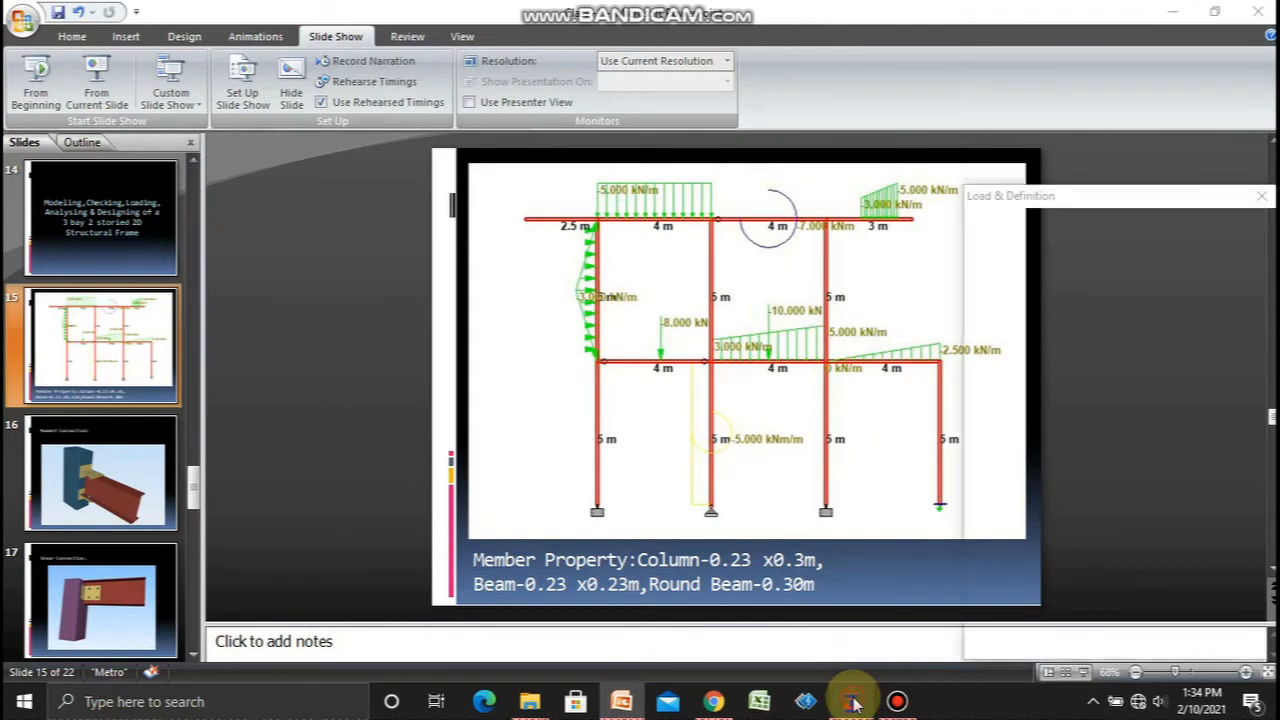
pyautogui.click(1085, 265)
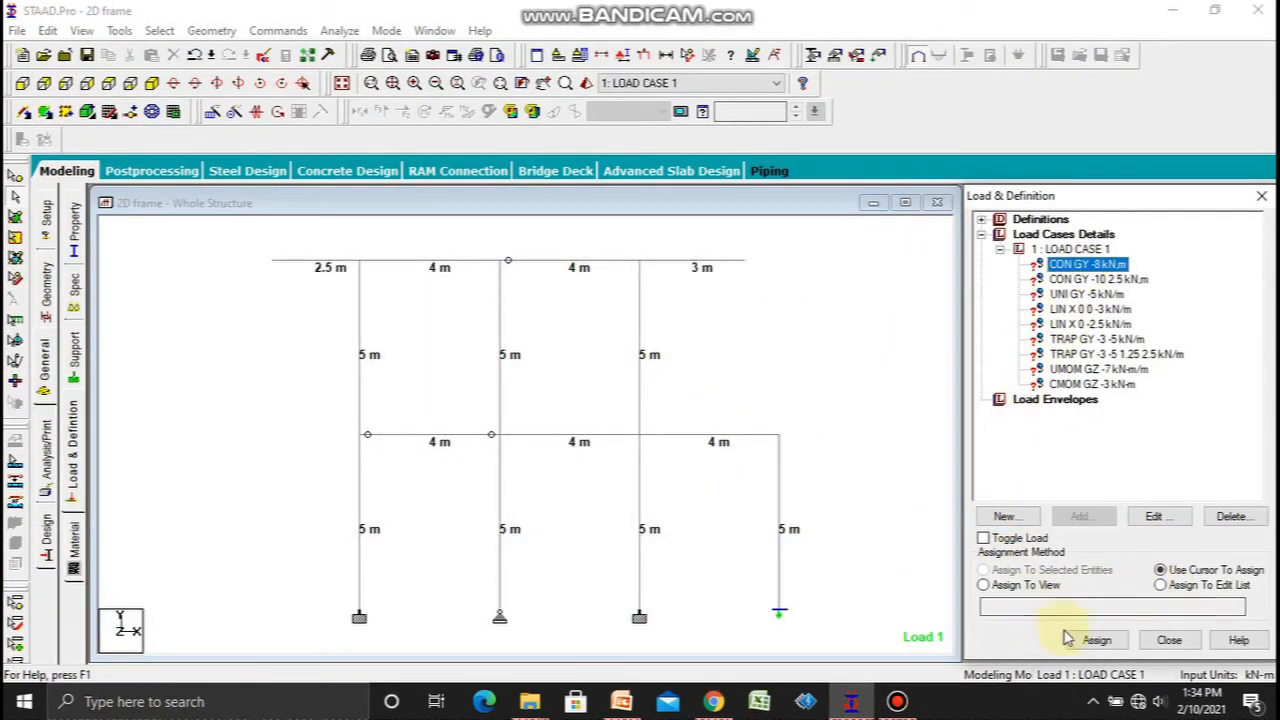
pyautogui.click(1096, 640)
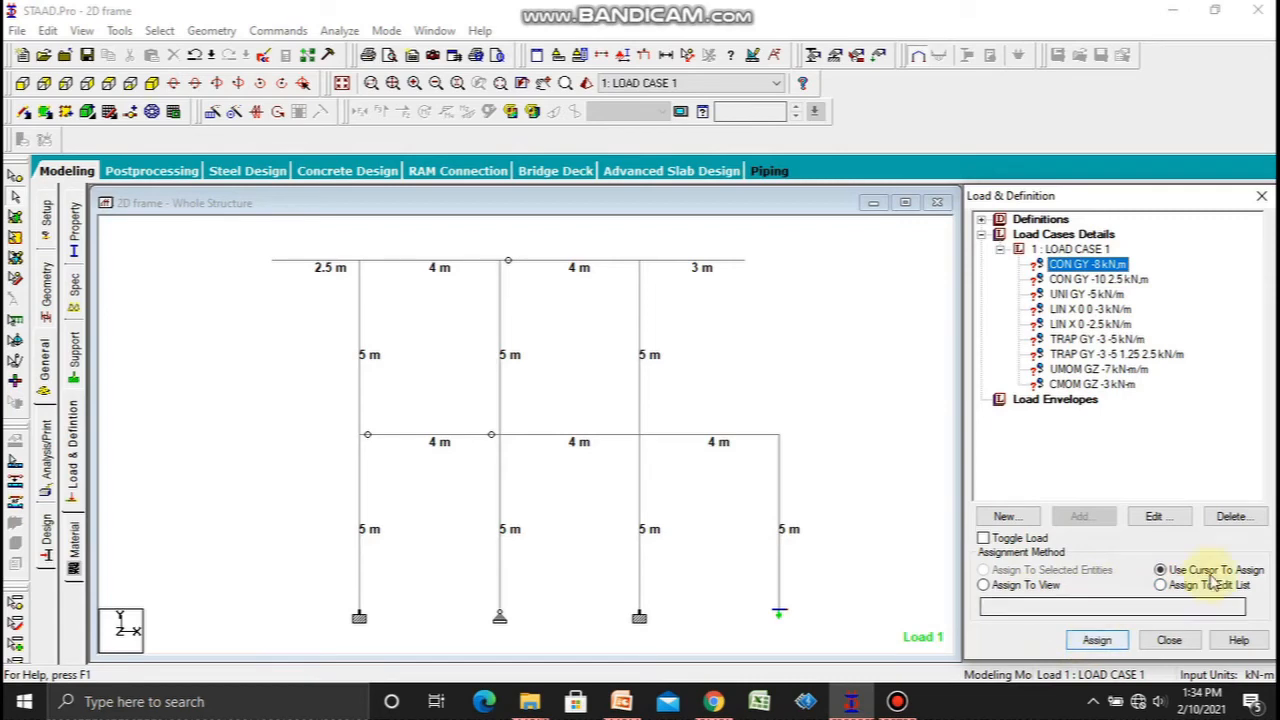
pyautogui.click(1097, 640)
pyautogui.click(445, 437)
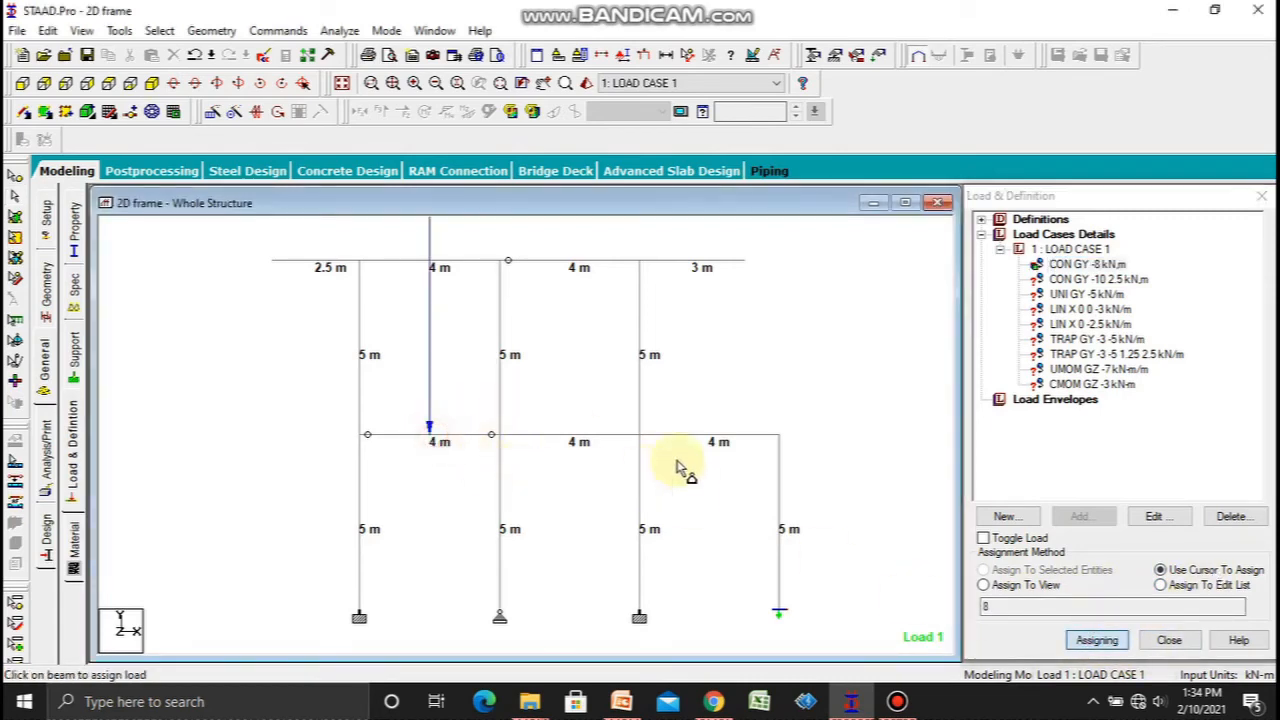
# Step: Check the load diagram in PowerPoint and assign the CON GY -10 2.5 load to the lower storey's middle-bay beam
pyautogui.click(1100, 281)
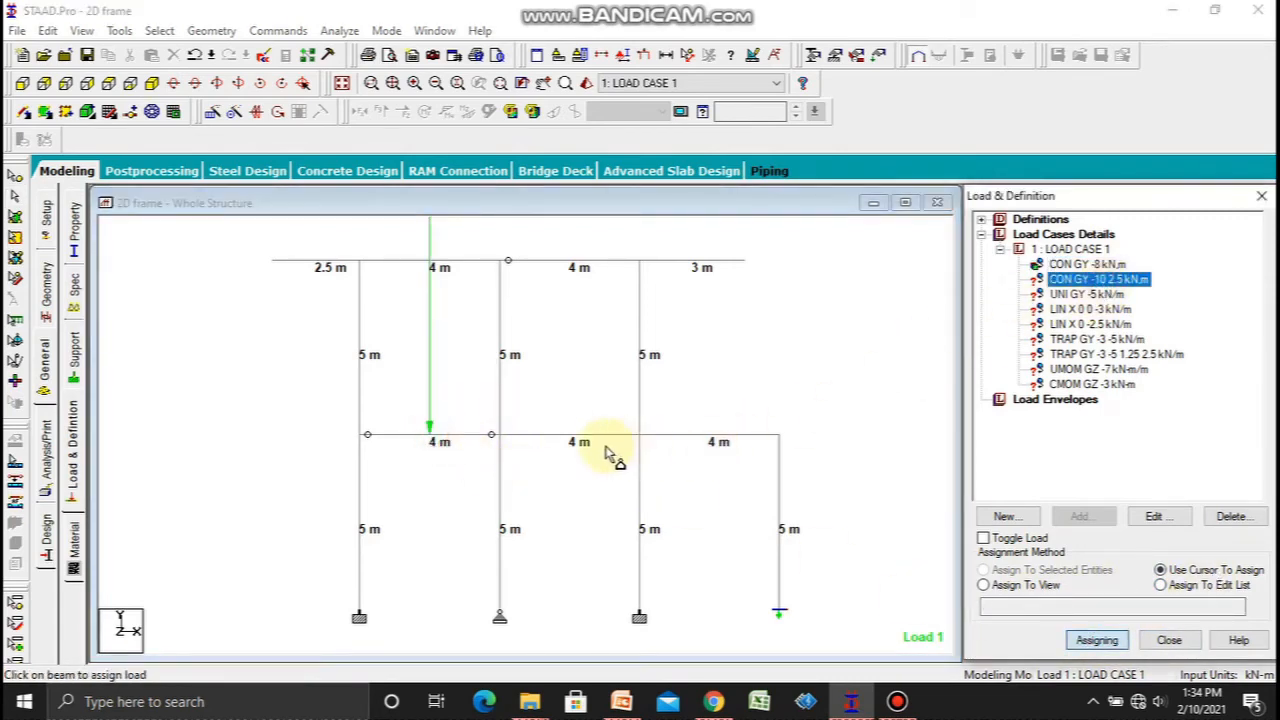
pyautogui.click(622, 702)
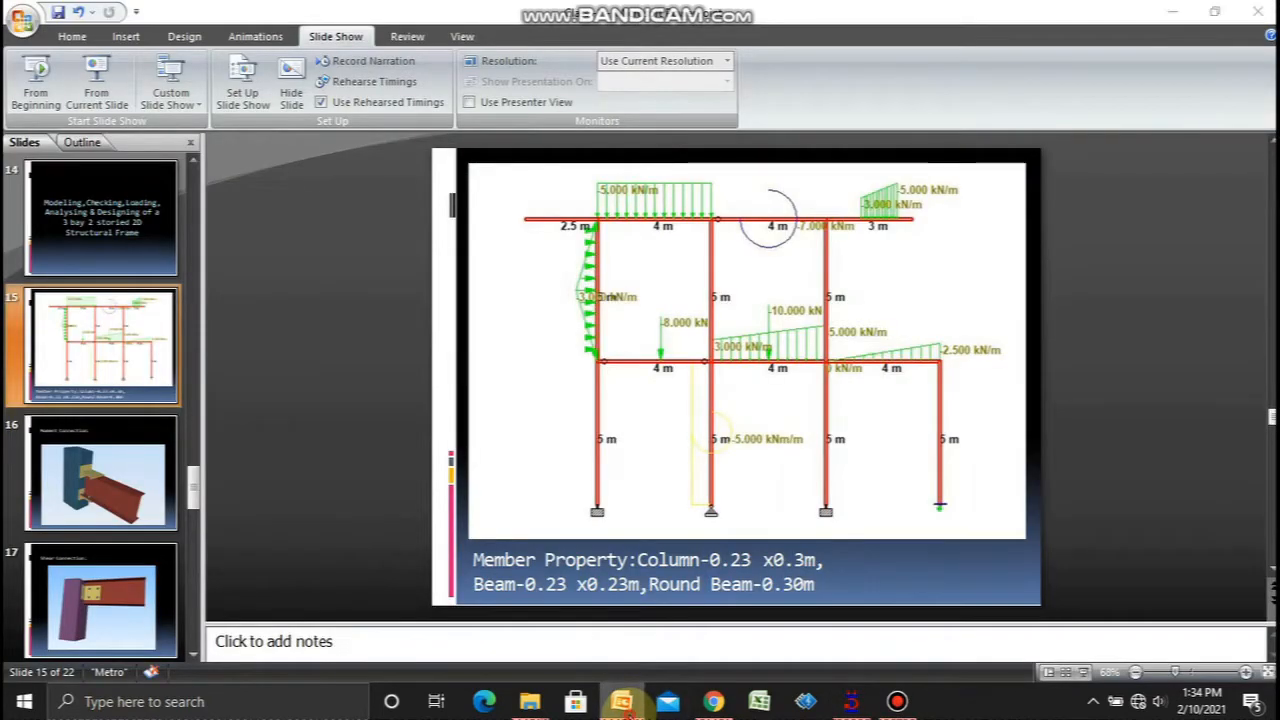
pyautogui.click(851, 702)
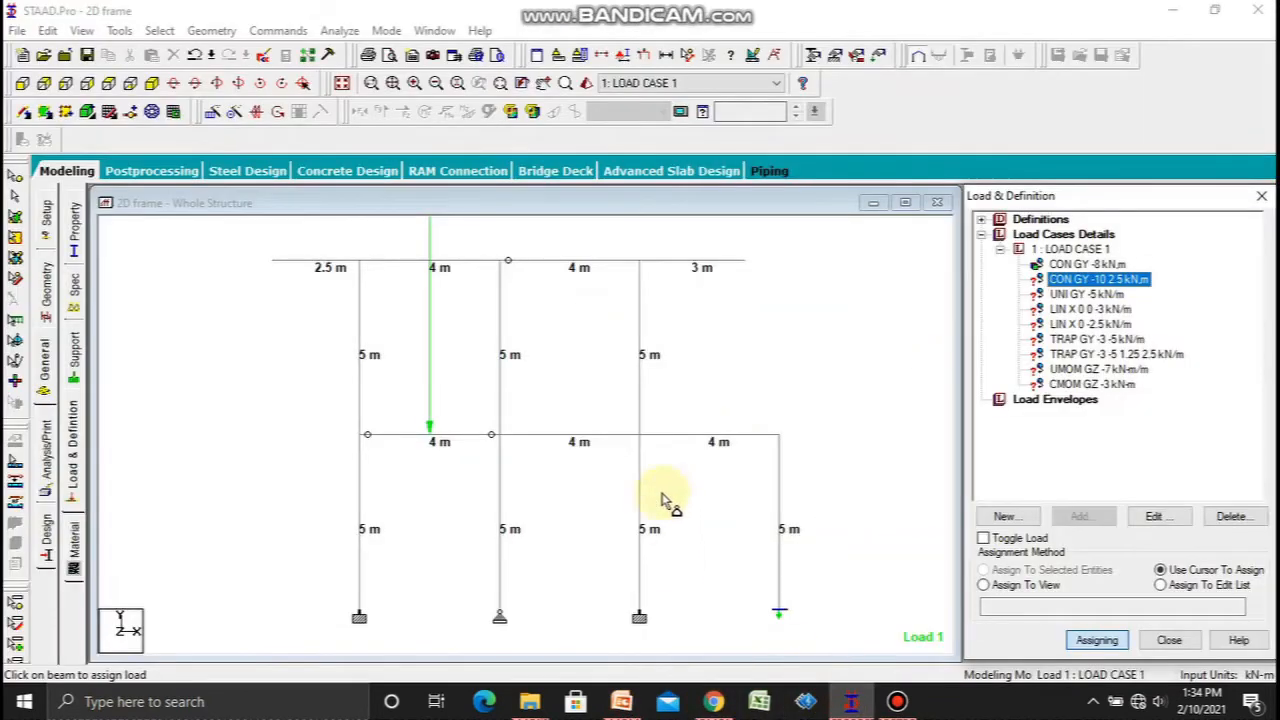
pyautogui.click(582, 438)
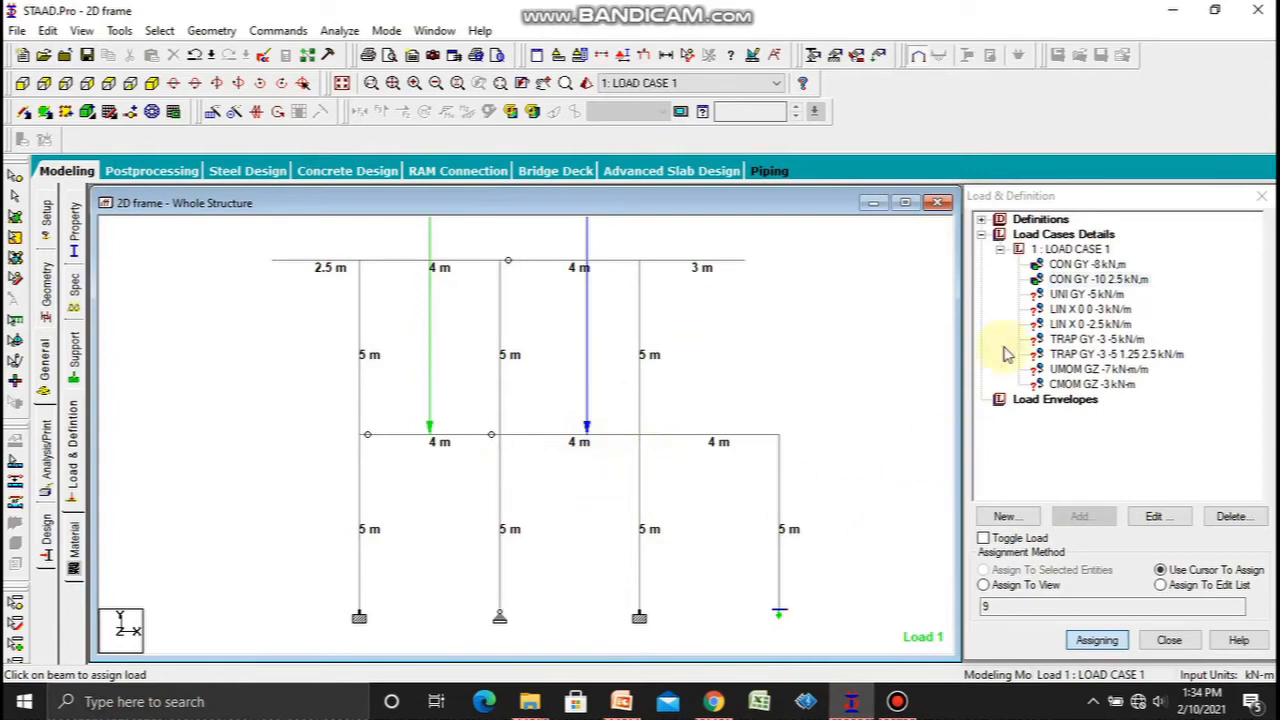
# Step: Assign the UNI GY -5 load to the top-level left-bay beam and the LIN X 0 0 -3 load to the upper-storey left column
pyautogui.click(1088, 295)
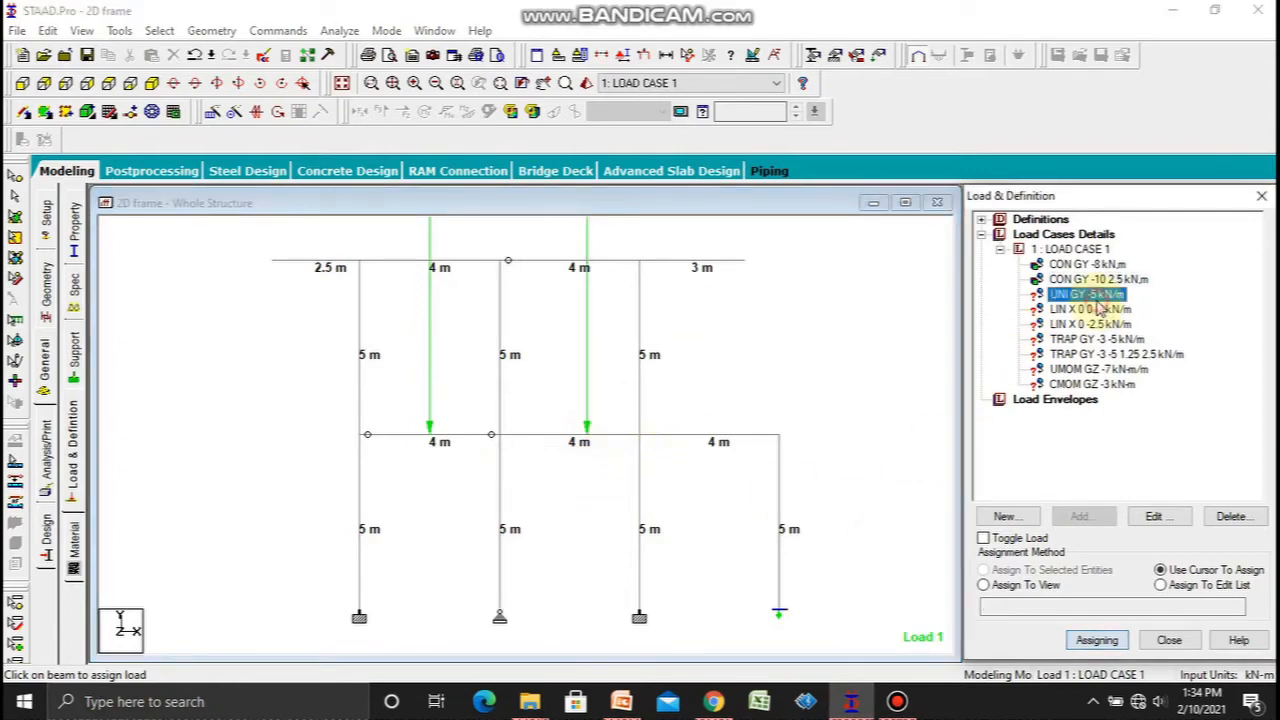
pyautogui.click(466, 263)
pyautogui.click(857, 703)
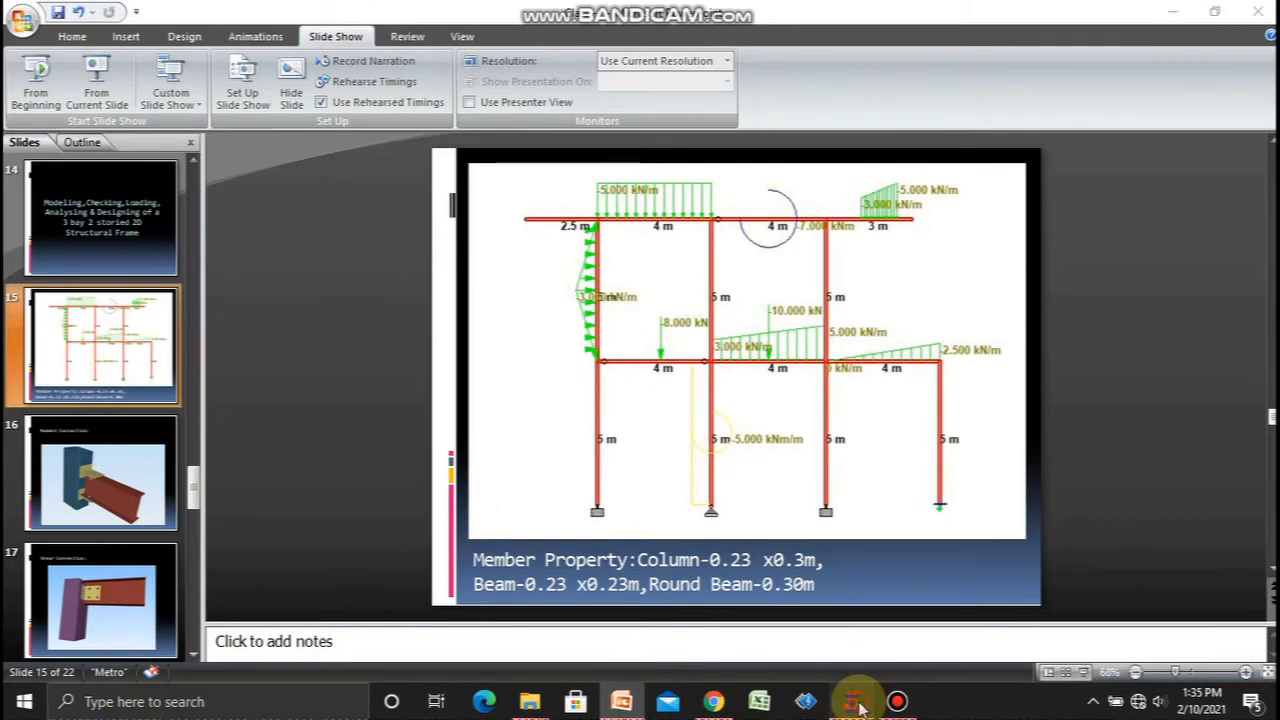
pyautogui.click(857, 703)
pyautogui.click(1090, 309)
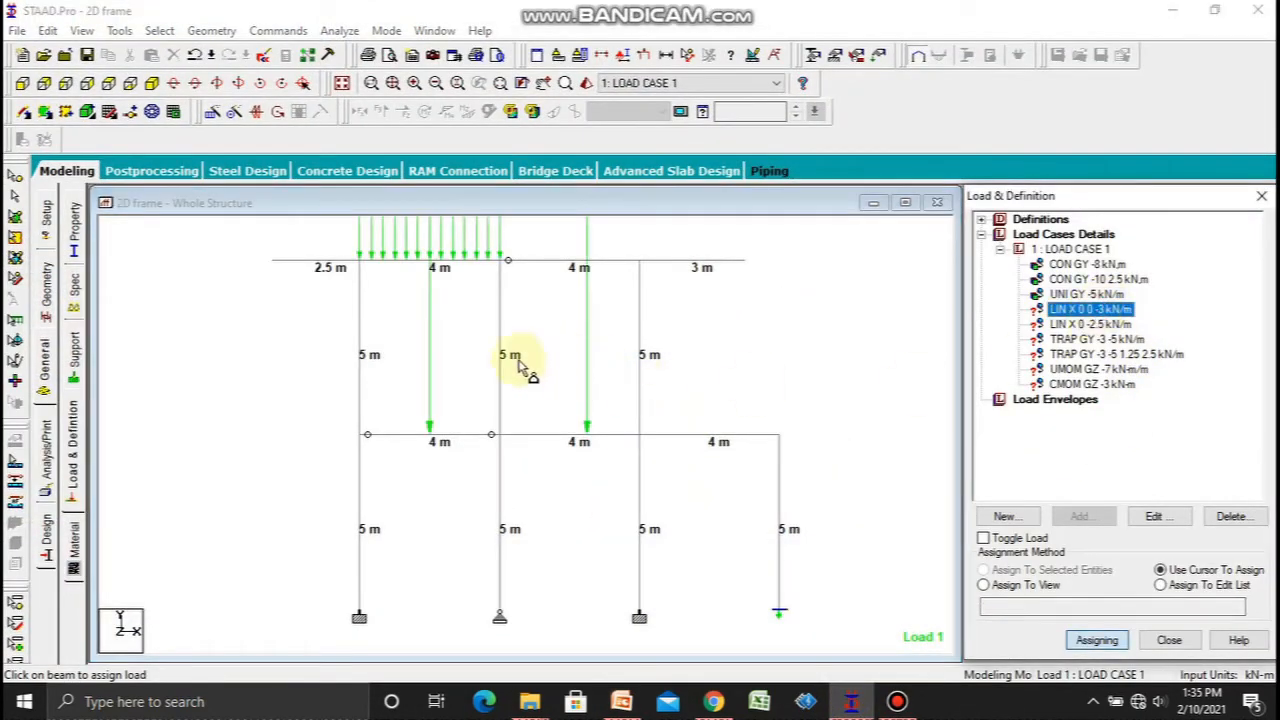
pyautogui.click(361, 343)
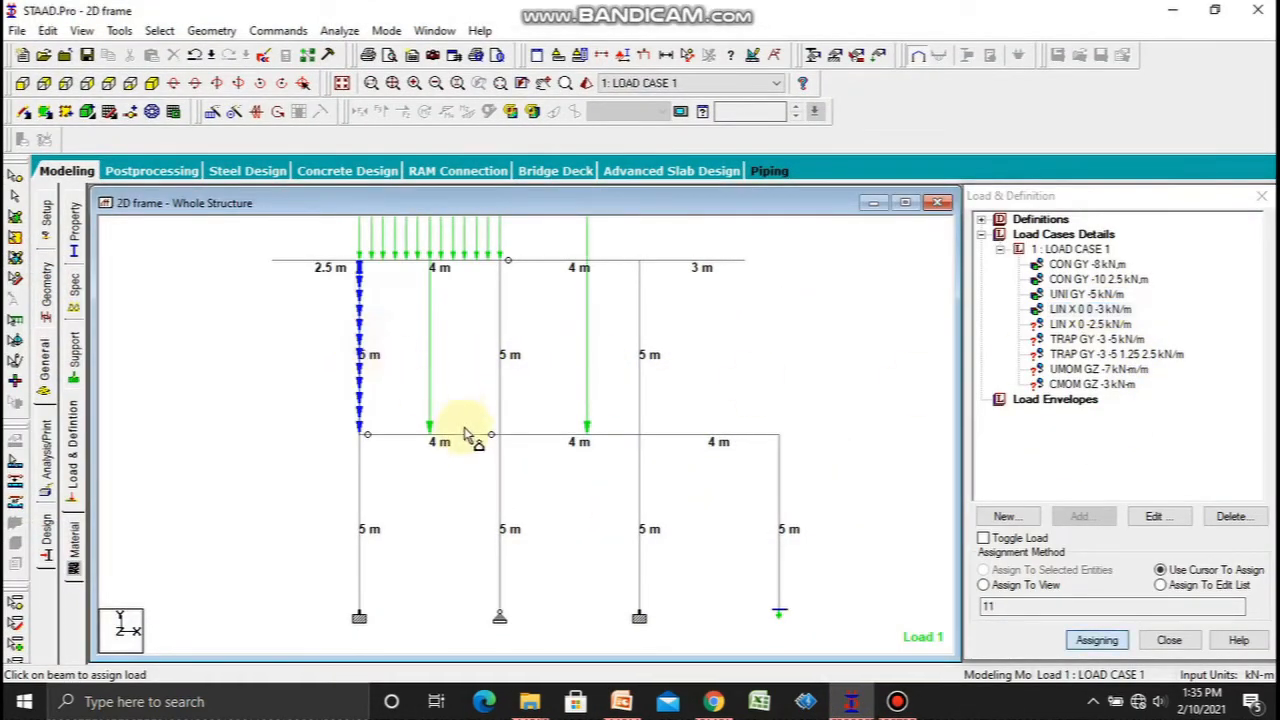
# Step: Consult the load diagram in PowerPoint and assign the LIN X 0 -2.5 load to the lower storey's right-bay beam
pyautogui.click(852, 704)
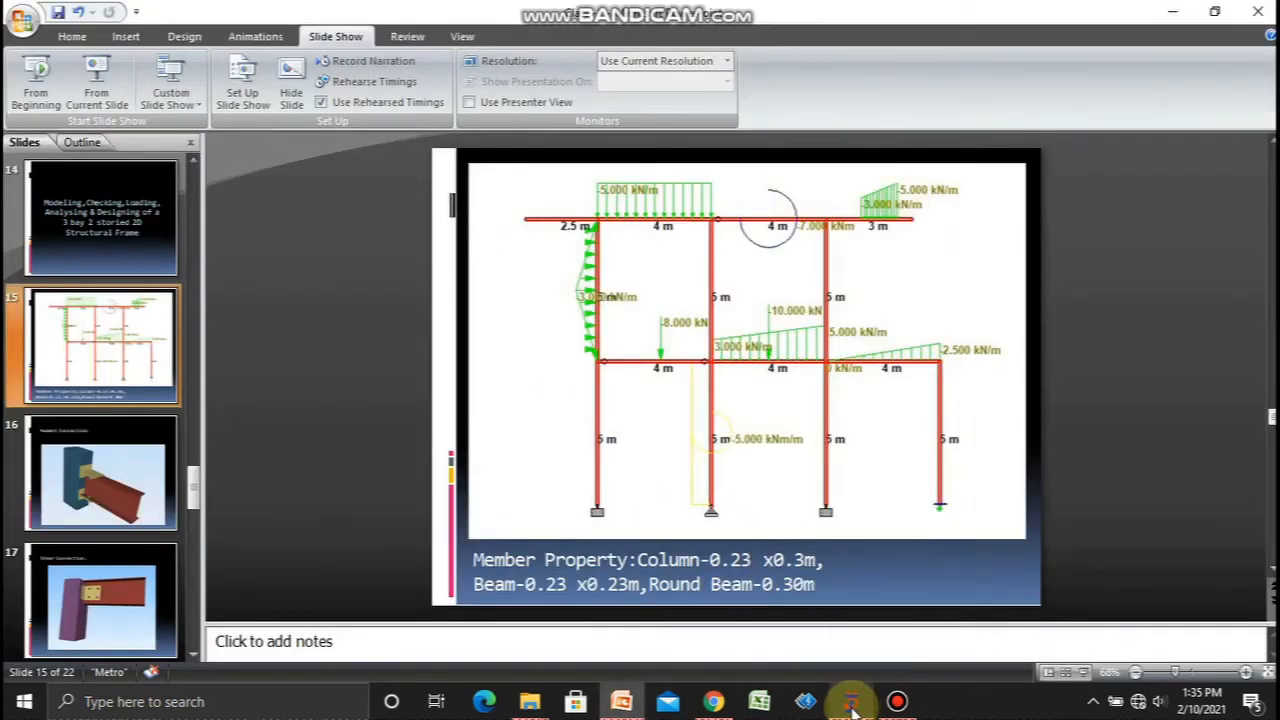
pyautogui.click(852, 705)
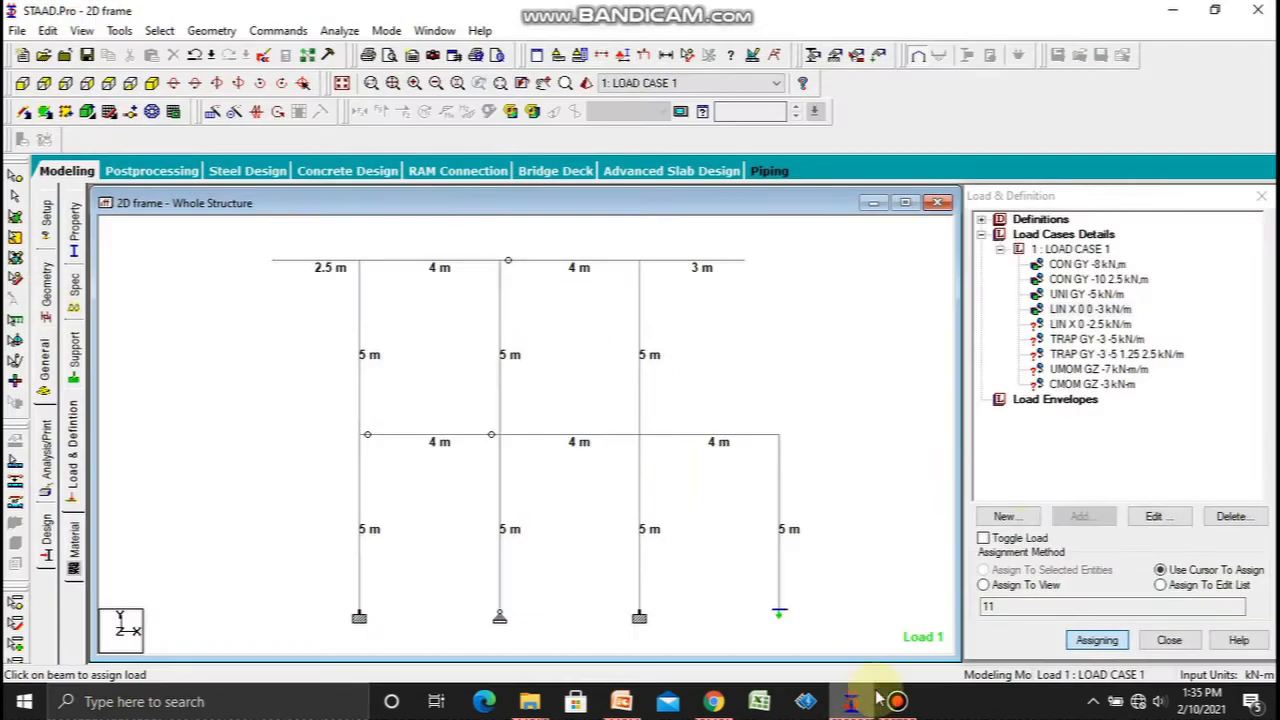
pyautogui.click(1078, 325)
pyautogui.click(689, 437)
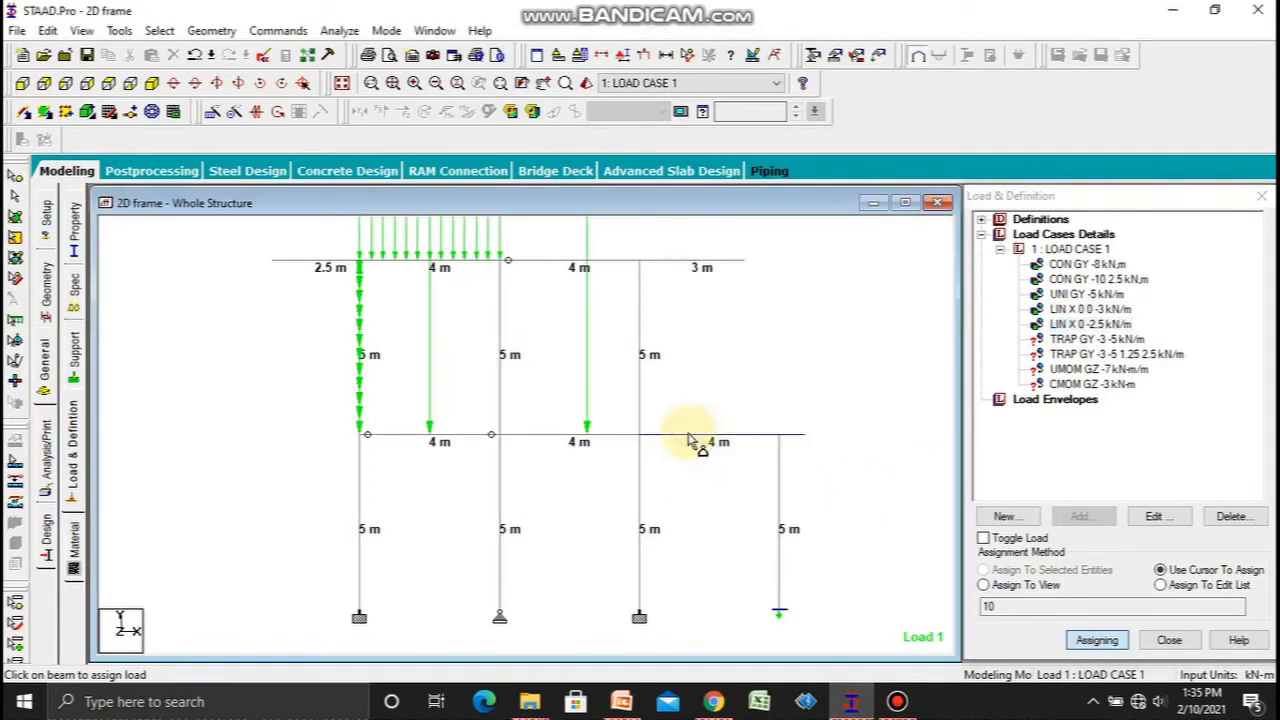
pyautogui.click(851, 704)
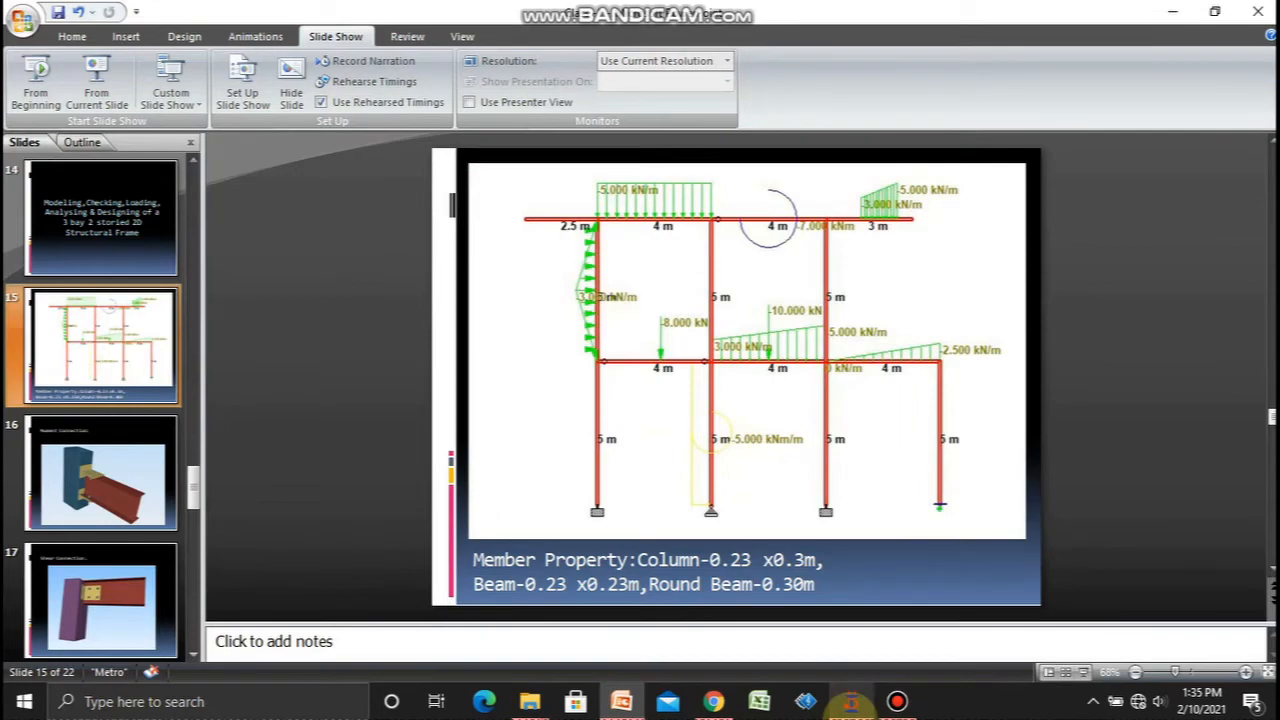
# Step: Back in STAAD.Pro, assign TRAP GY -3 -5 to the lower storey's middle-bay beam and TRAP GY -3 -5 1.25 2.5 to the top-level right overhang
pyautogui.click(851, 704)
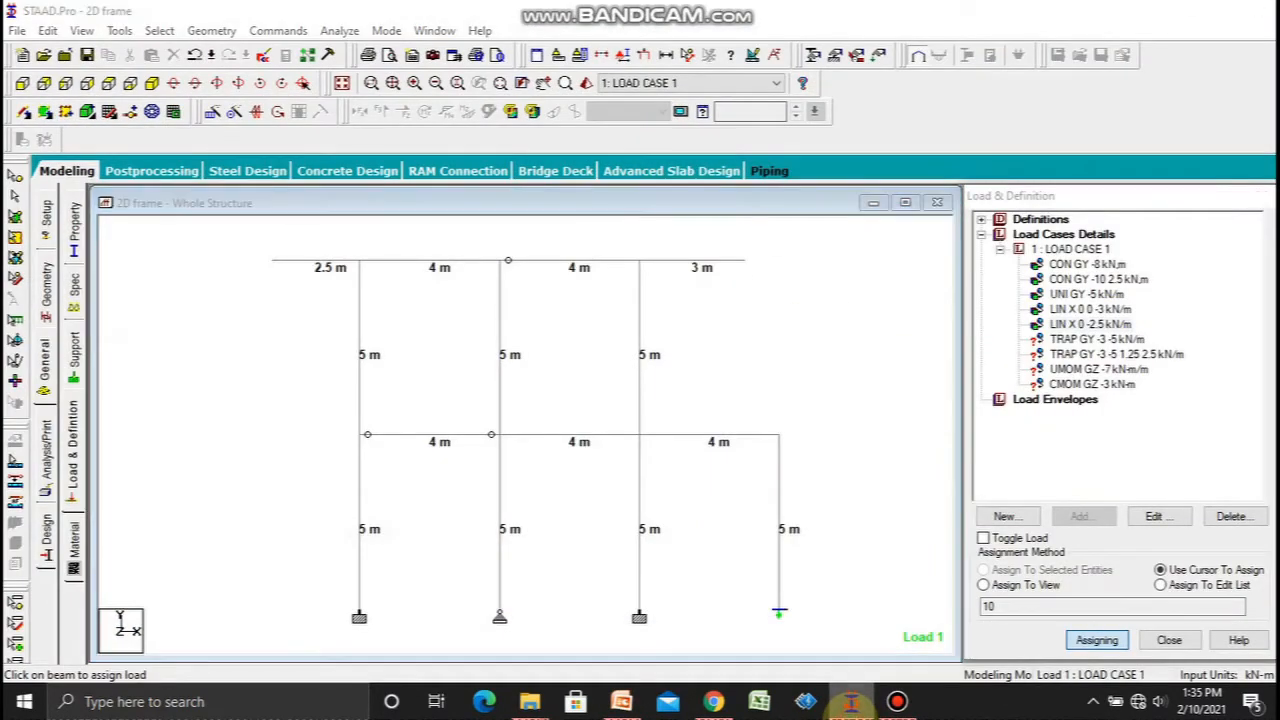
pyautogui.click(851, 704)
pyautogui.click(851, 704)
pyautogui.click(1092, 342)
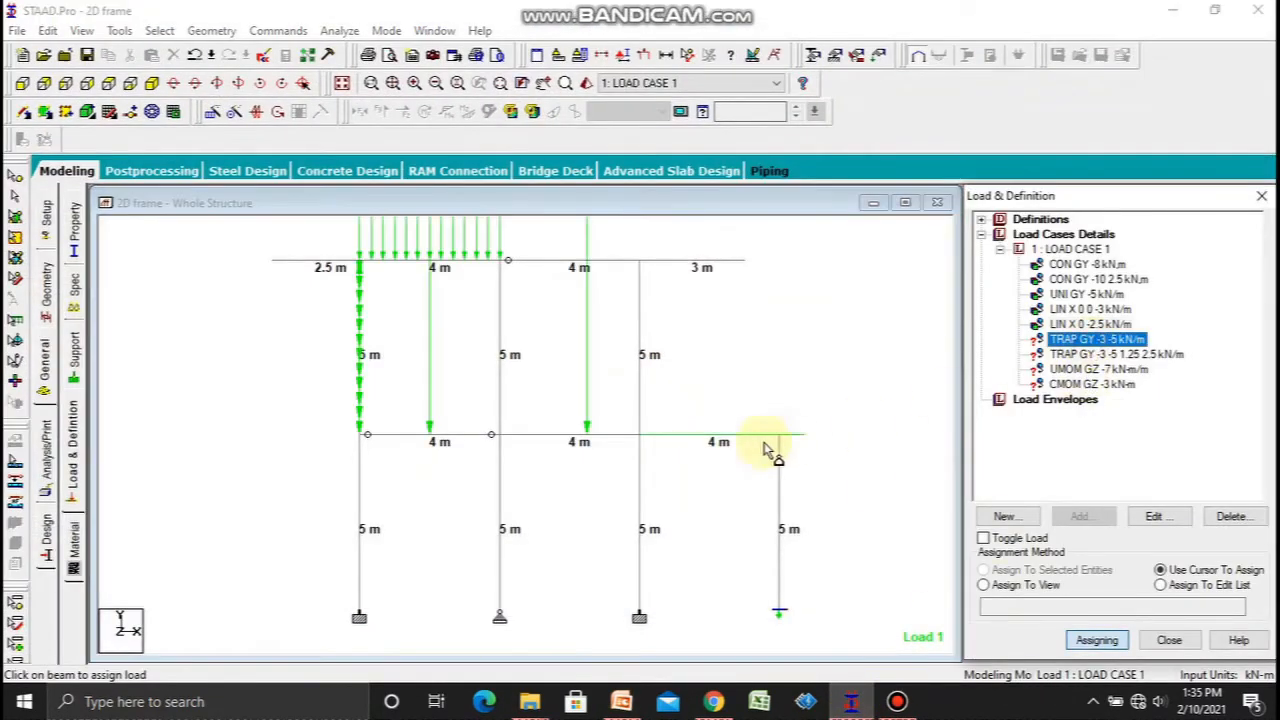
pyautogui.click(545, 438)
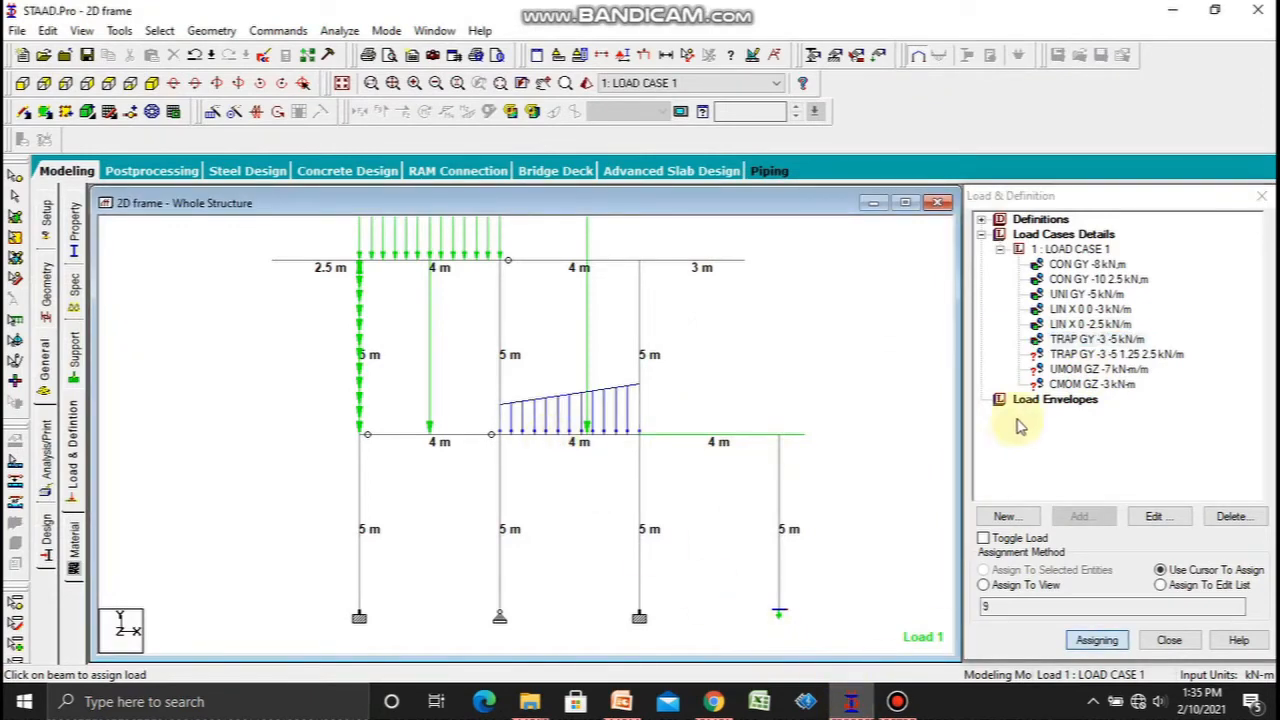
pyautogui.click(1110, 354)
pyautogui.click(698, 263)
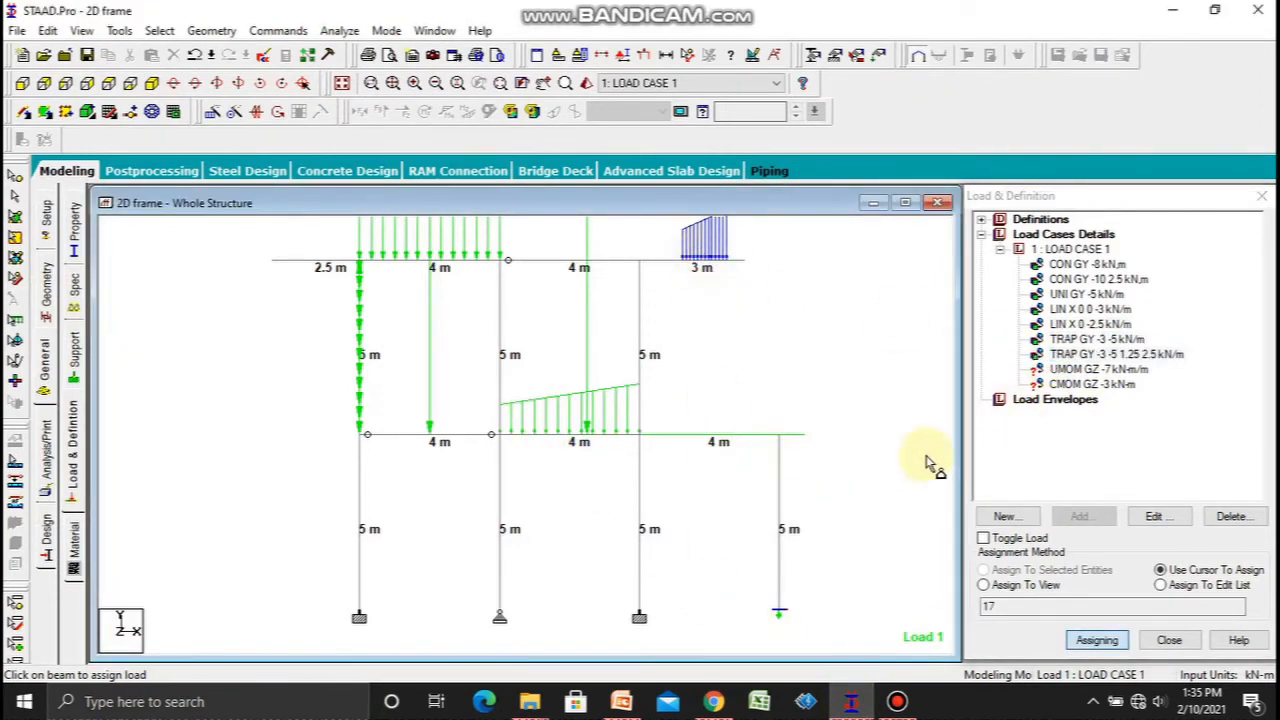
# Step: Consult the load diagram in PowerPoint, then assign CMOM GZ -3 to the top-level middle-bay beam and UMOM GZ -7 to the lower storey's second column
pyautogui.click(850, 704)
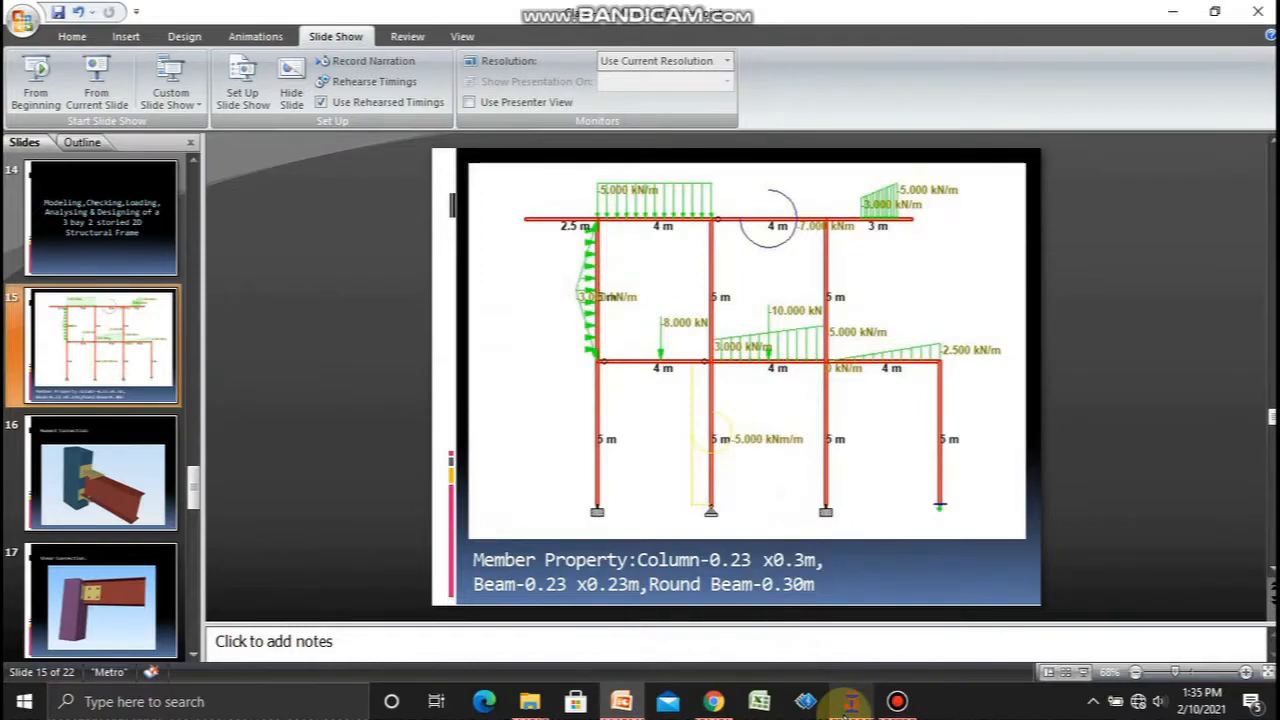
pyautogui.click(850, 704)
pyautogui.click(1083, 386)
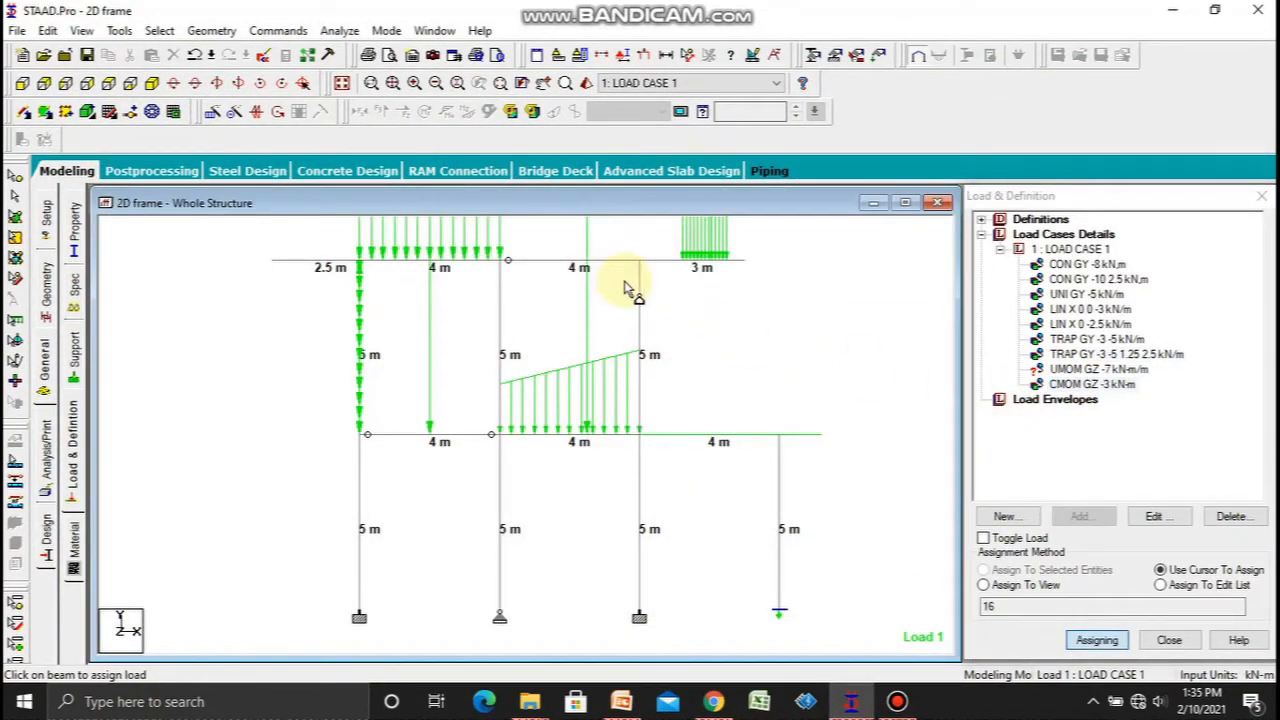
pyautogui.click(1070, 369)
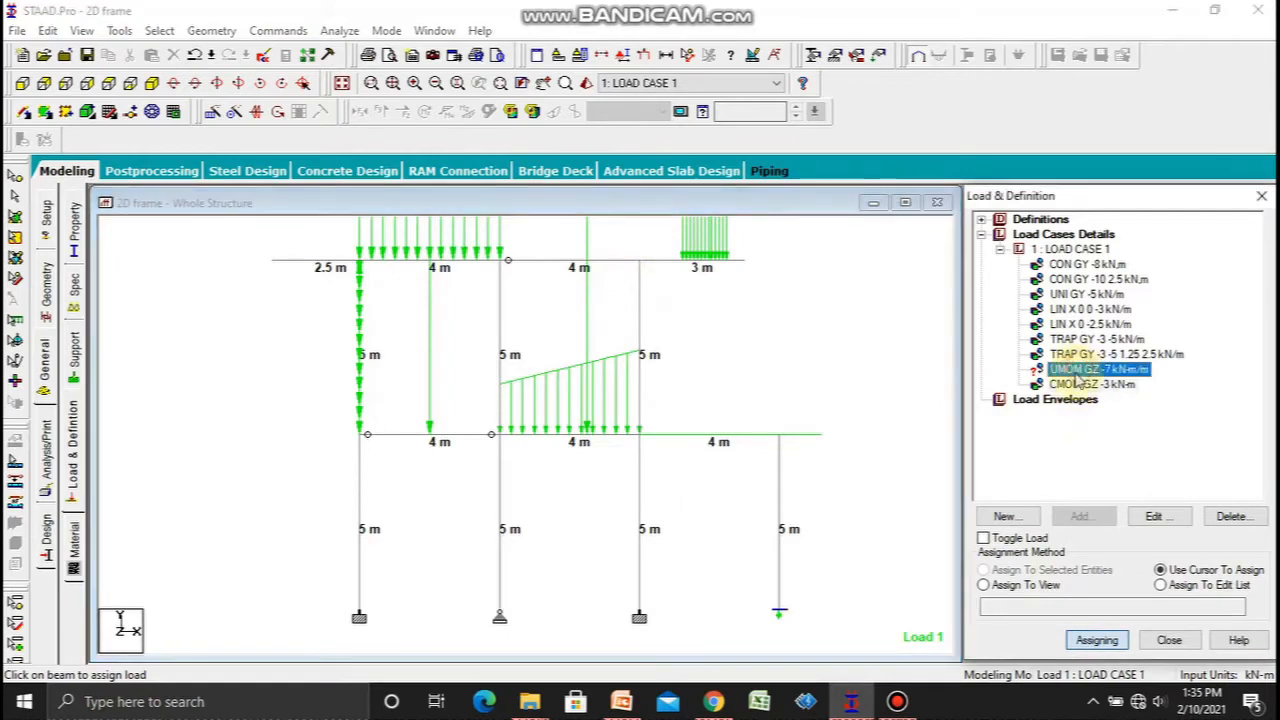
pyautogui.click(504, 488)
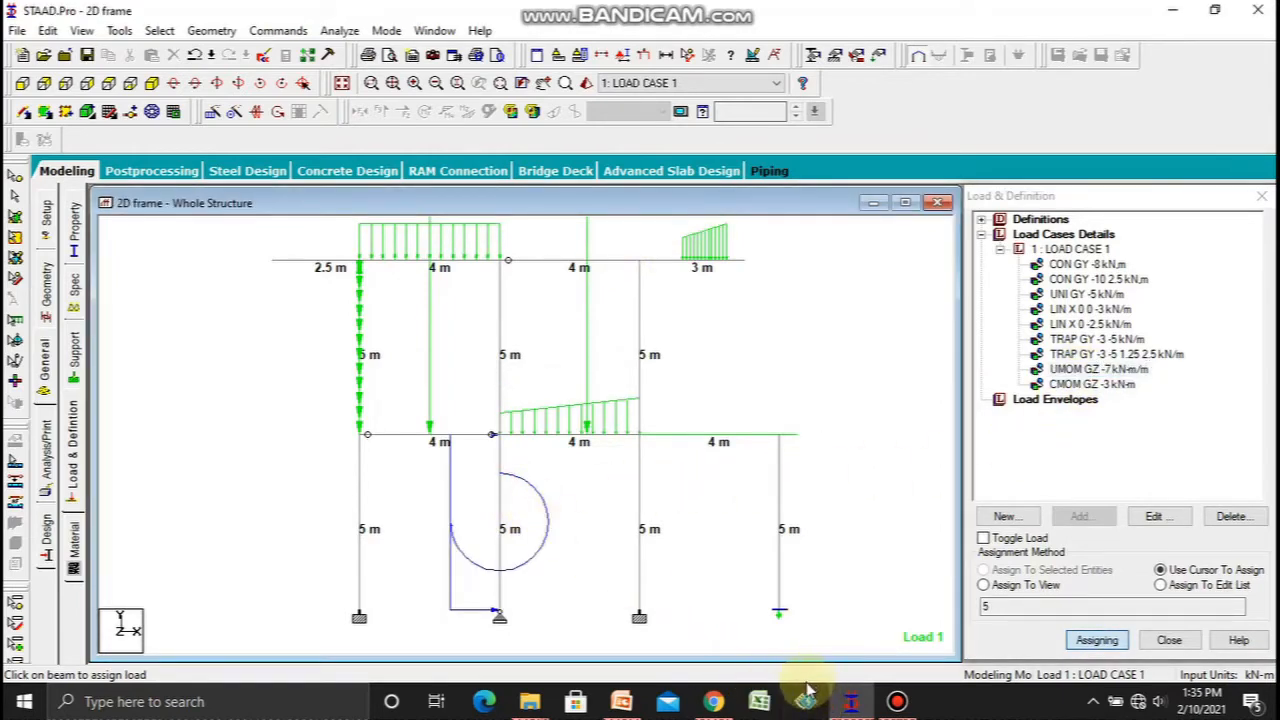
# Step: In isometric view, stop assigning loads and change the upper-storey left column's linear varying load direction to local Y
pyautogui.moveTo(620, 703)
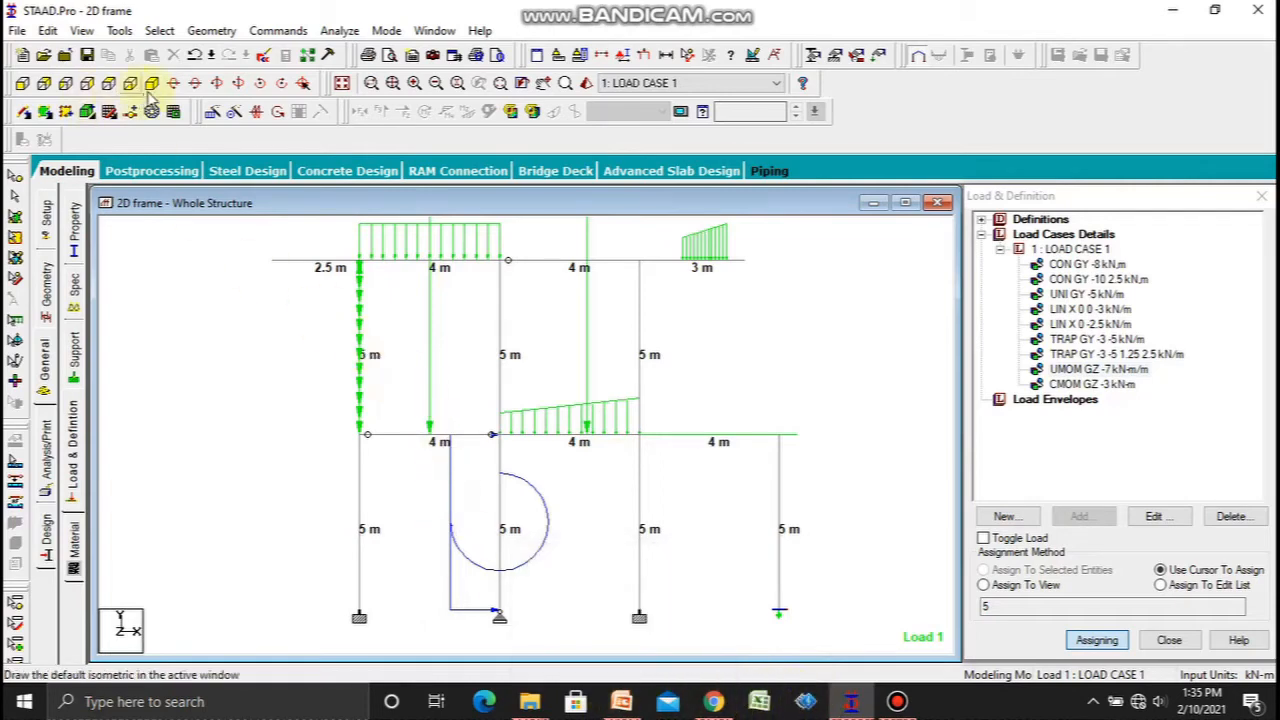
pyautogui.click(151, 85)
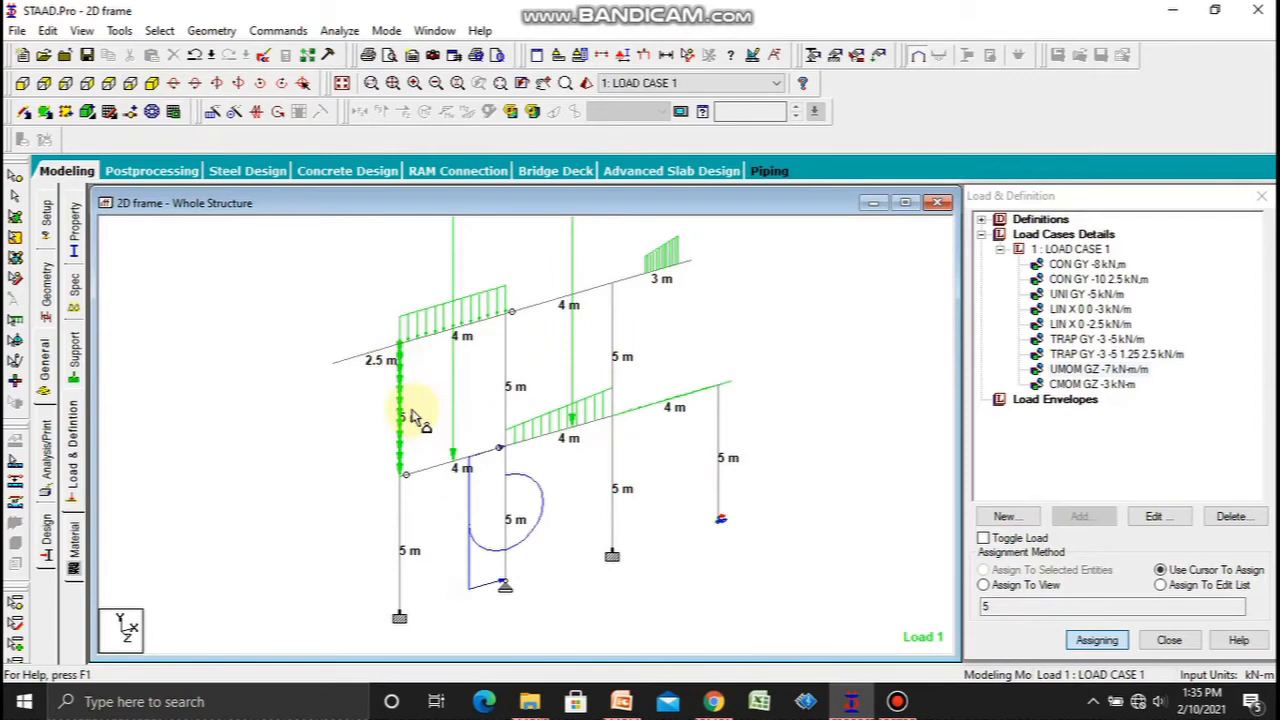
pyautogui.click(15, 198)
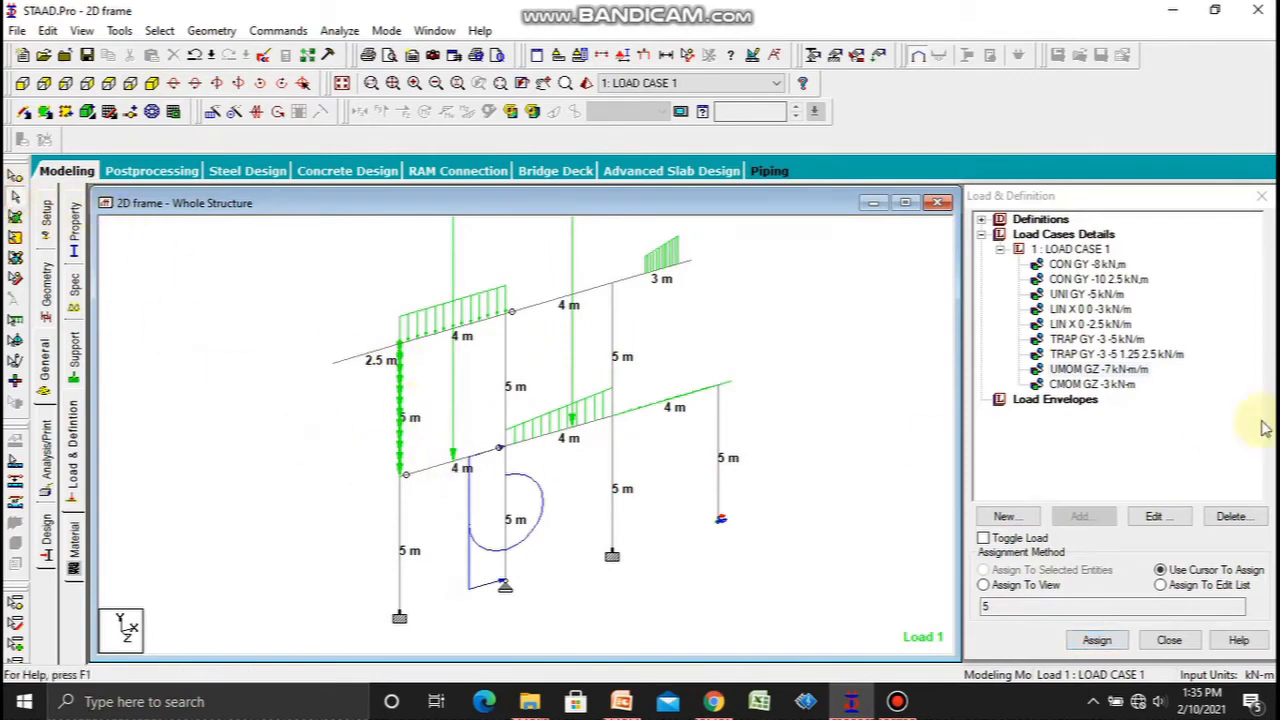
pyautogui.doubleClick(1088, 310)
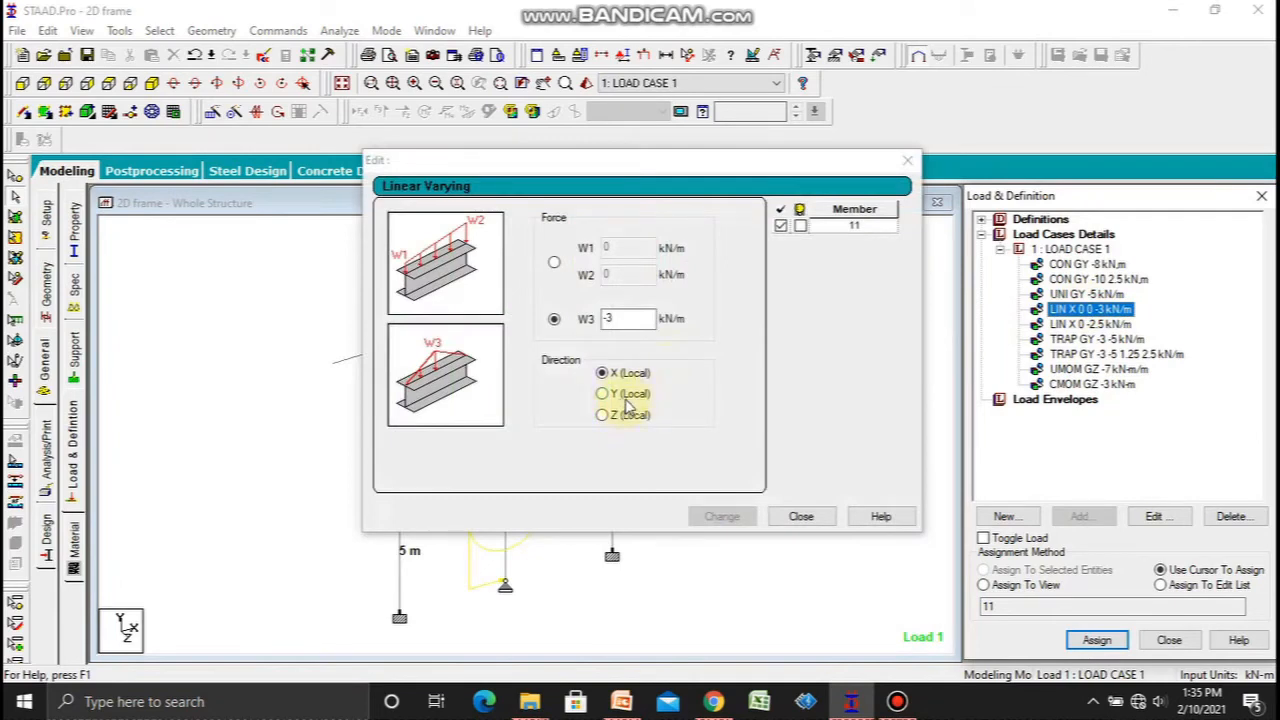
pyautogui.click(627, 395)
pyautogui.click(722, 517)
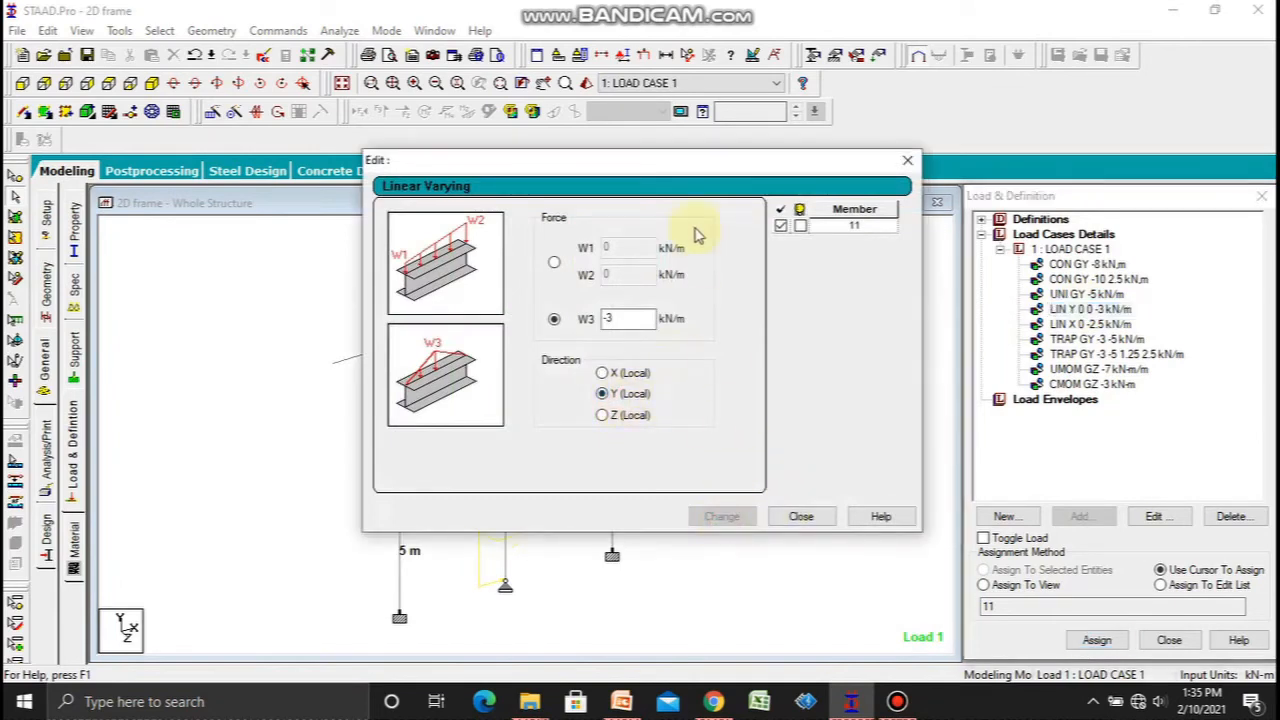
pyautogui.moveTo(714, 162); pyautogui.dragTo(858, 436)
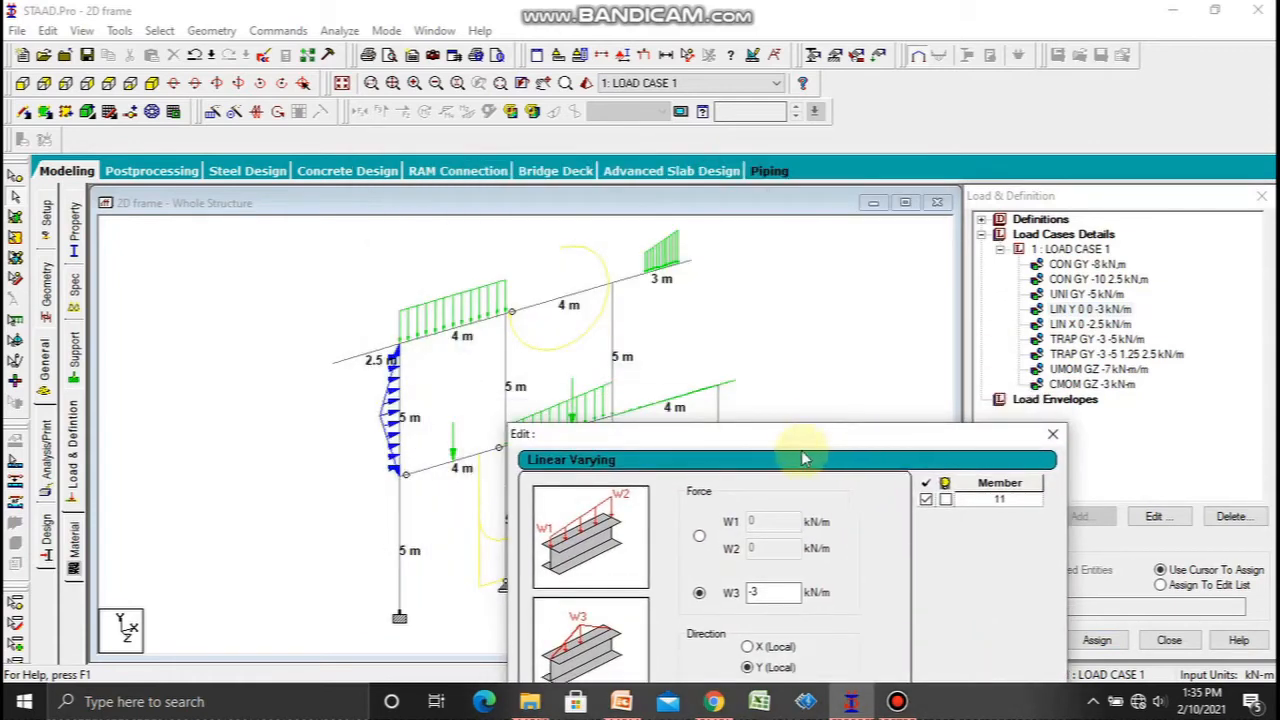
pyautogui.moveTo(806, 434); pyautogui.dragTo(816, 260)
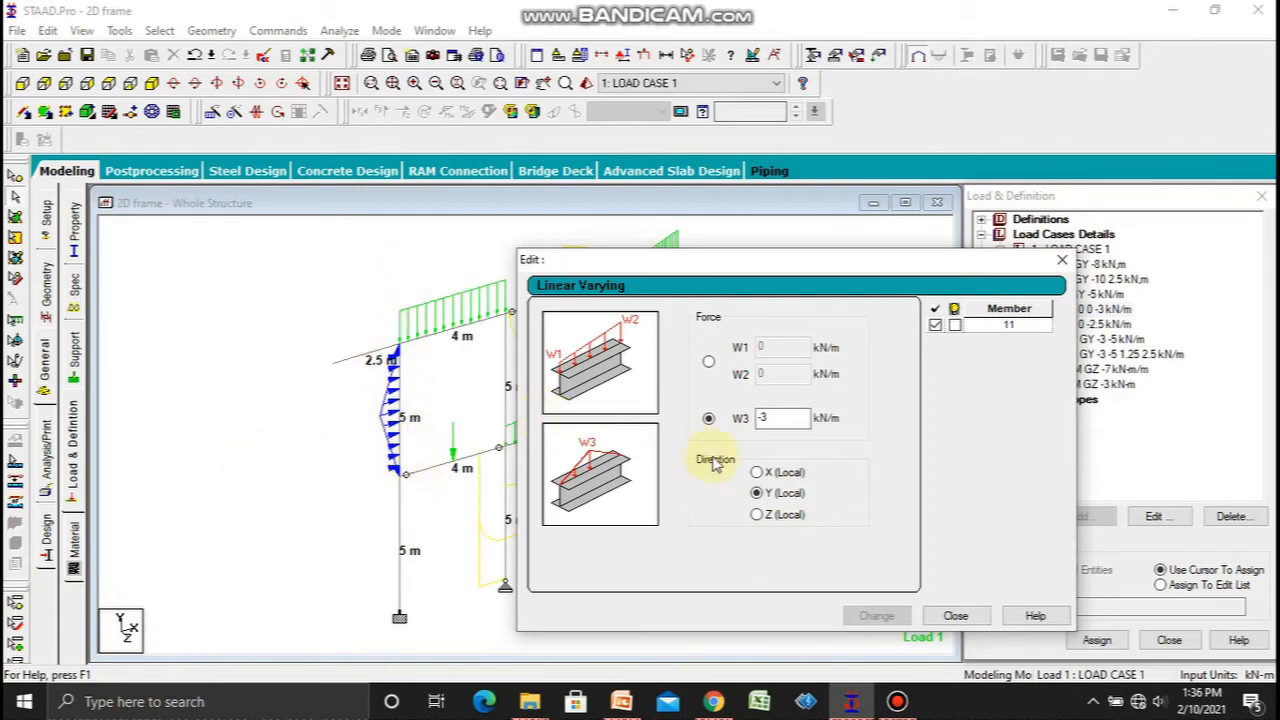
pyautogui.click(953, 615)
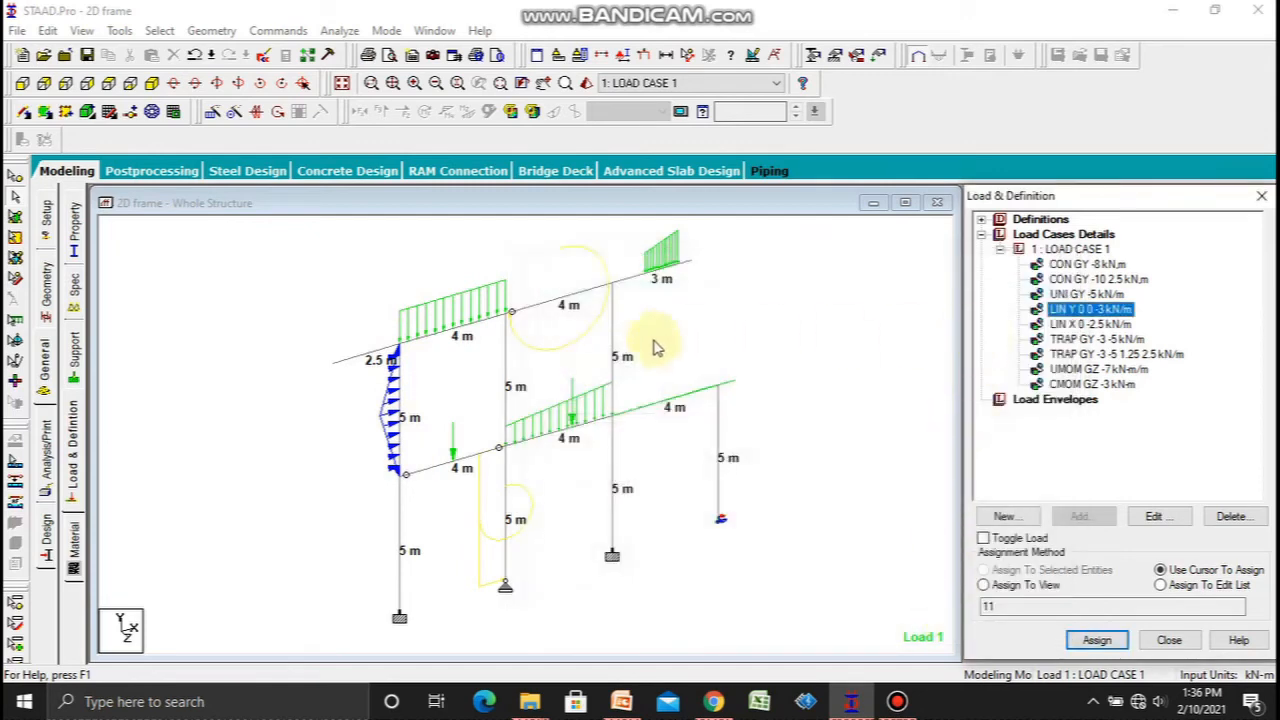
# Step: Change the direction of the linear varying load on the lower storey's right-bay beam to local Y
pyautogui.click(688, 394)
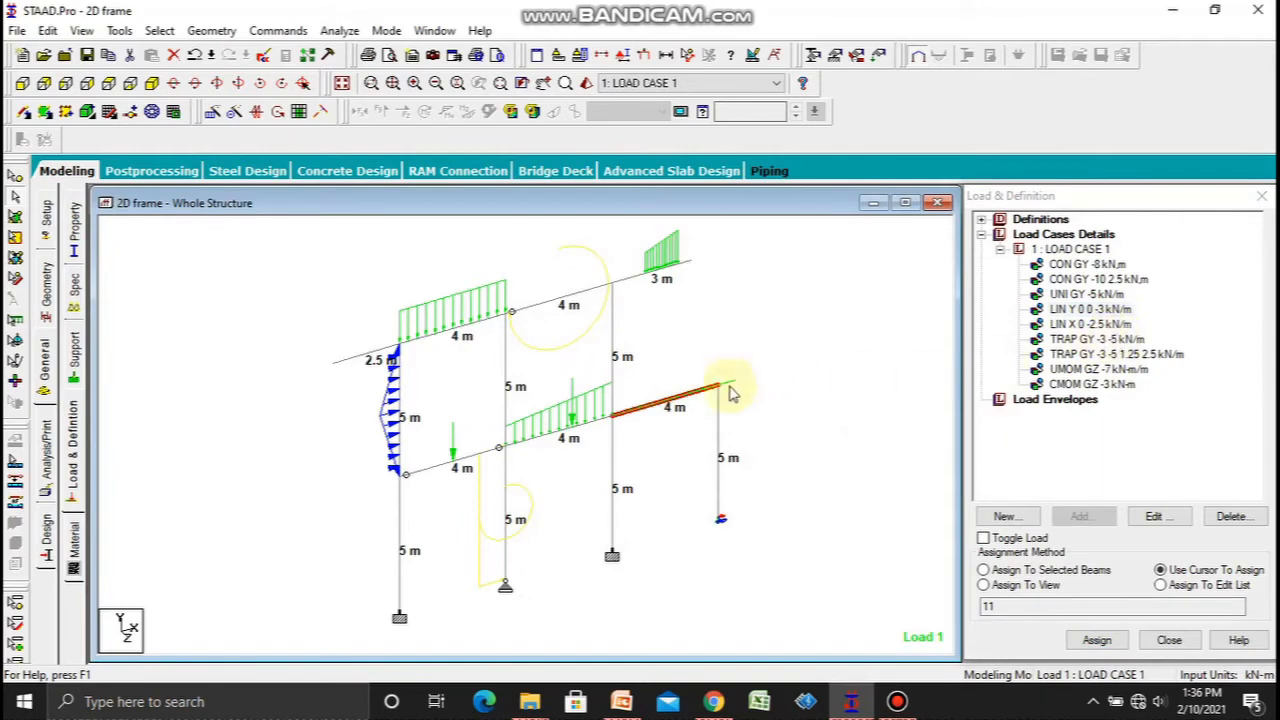
pyautogui.doubleClick(1070, 324)
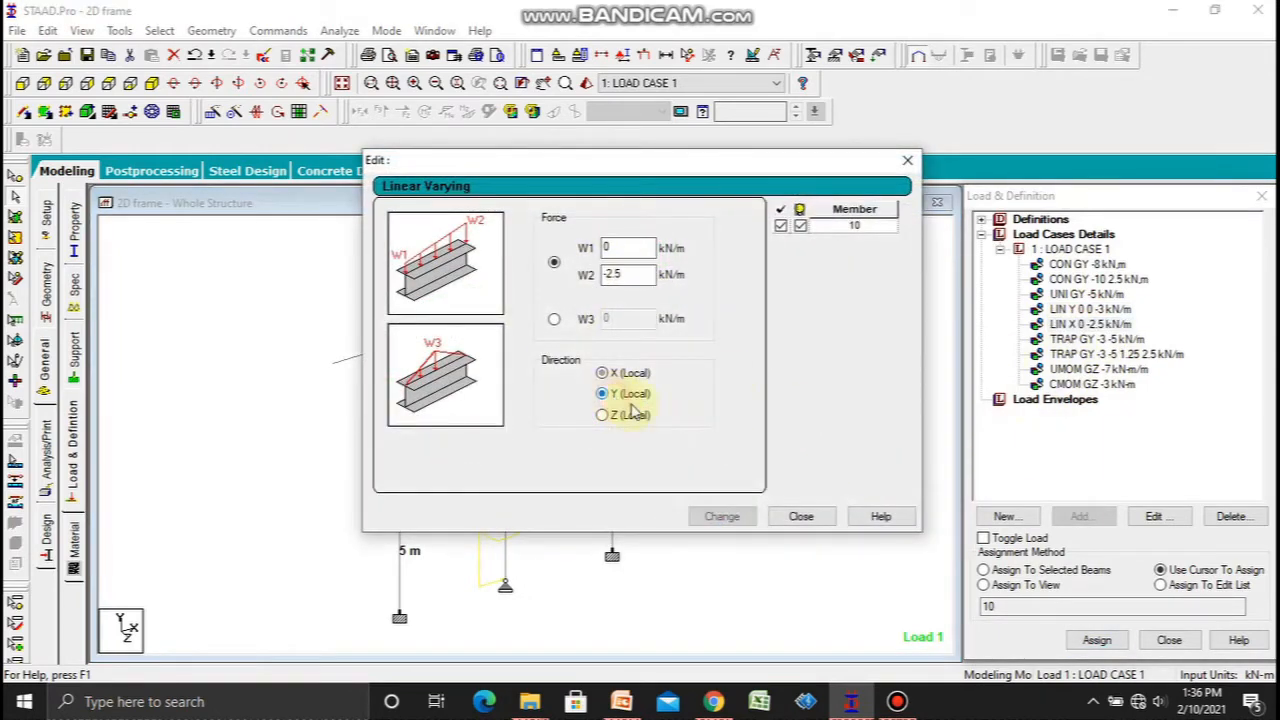
pyautogui.click(722, 516)
pyautogui.click(801, 516)
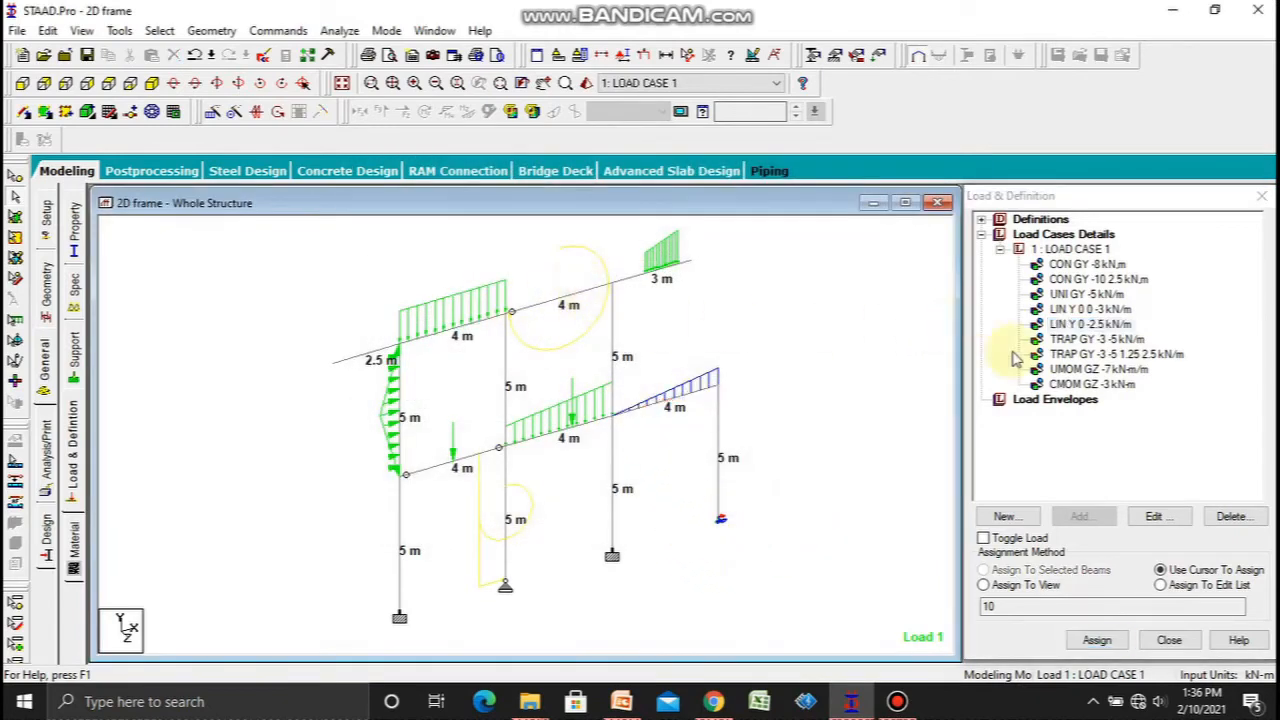
# Step: Try the GX direction for the concentrated moment on the top-level middle-bay beam and inspect it in isometric view
pyautogui.click(1075, 386)
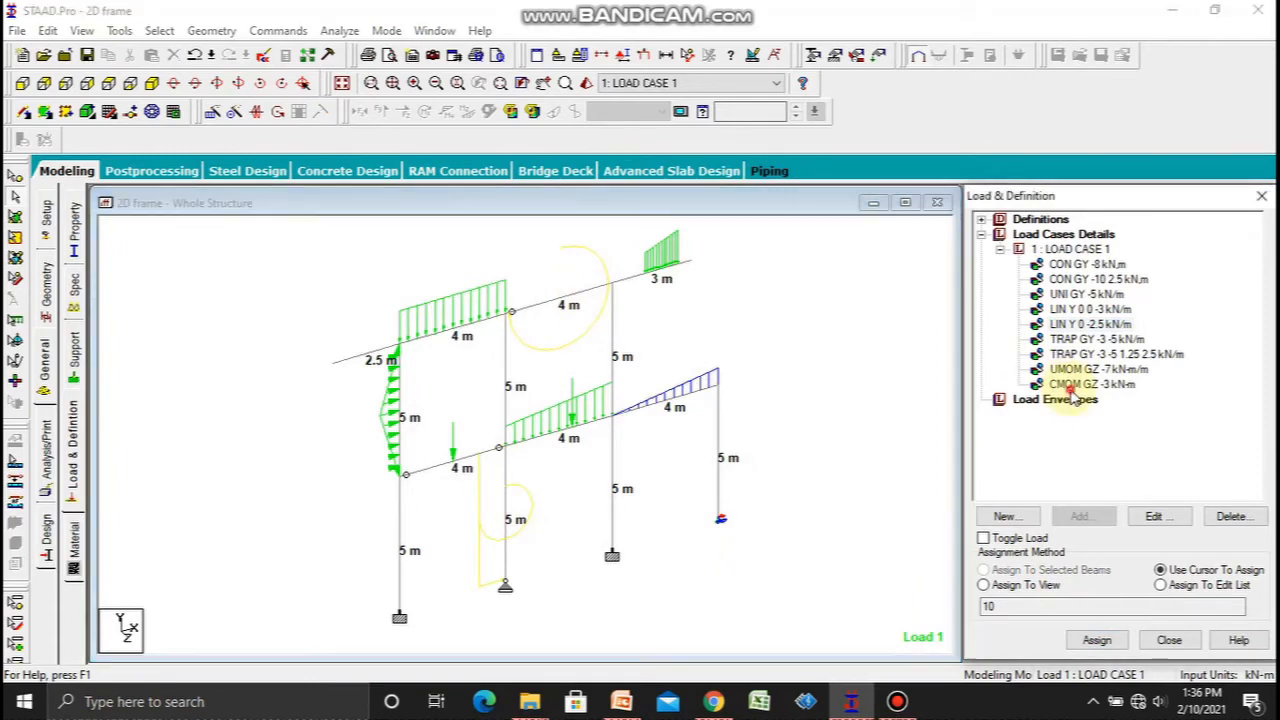
pyautogui.click(24, 83)
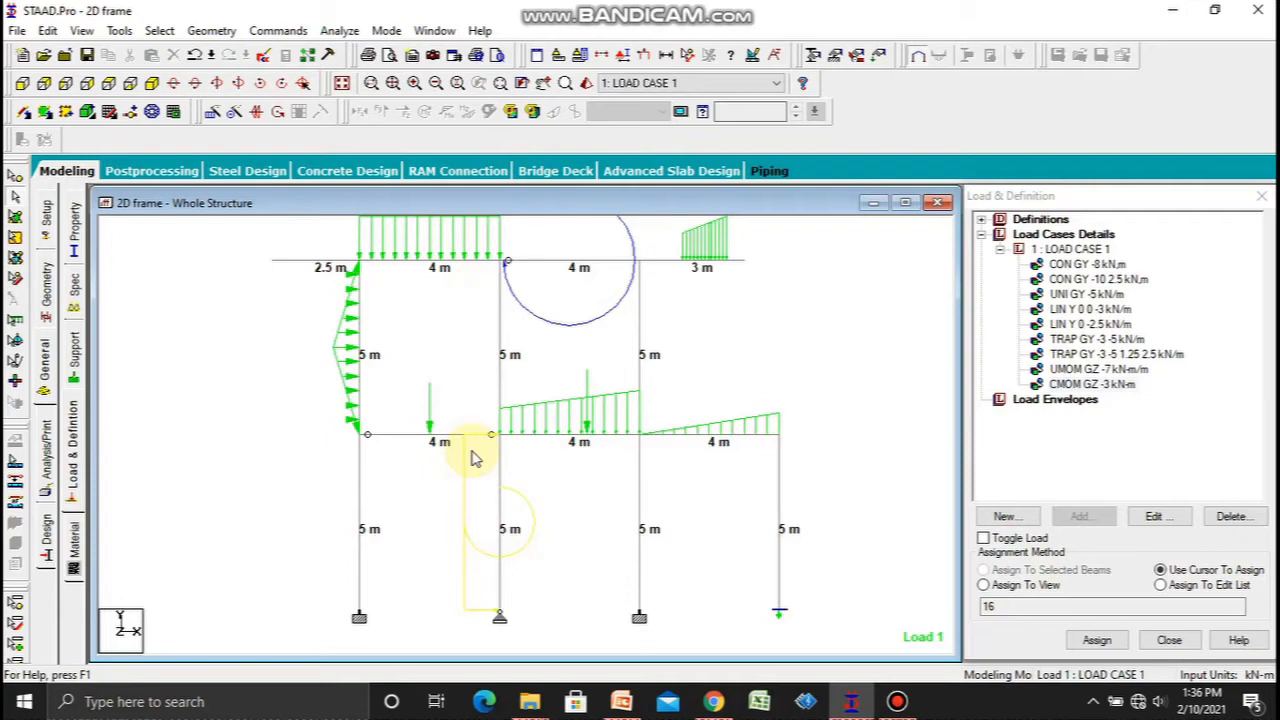
pyautogui.doubleClick(1082, 384)
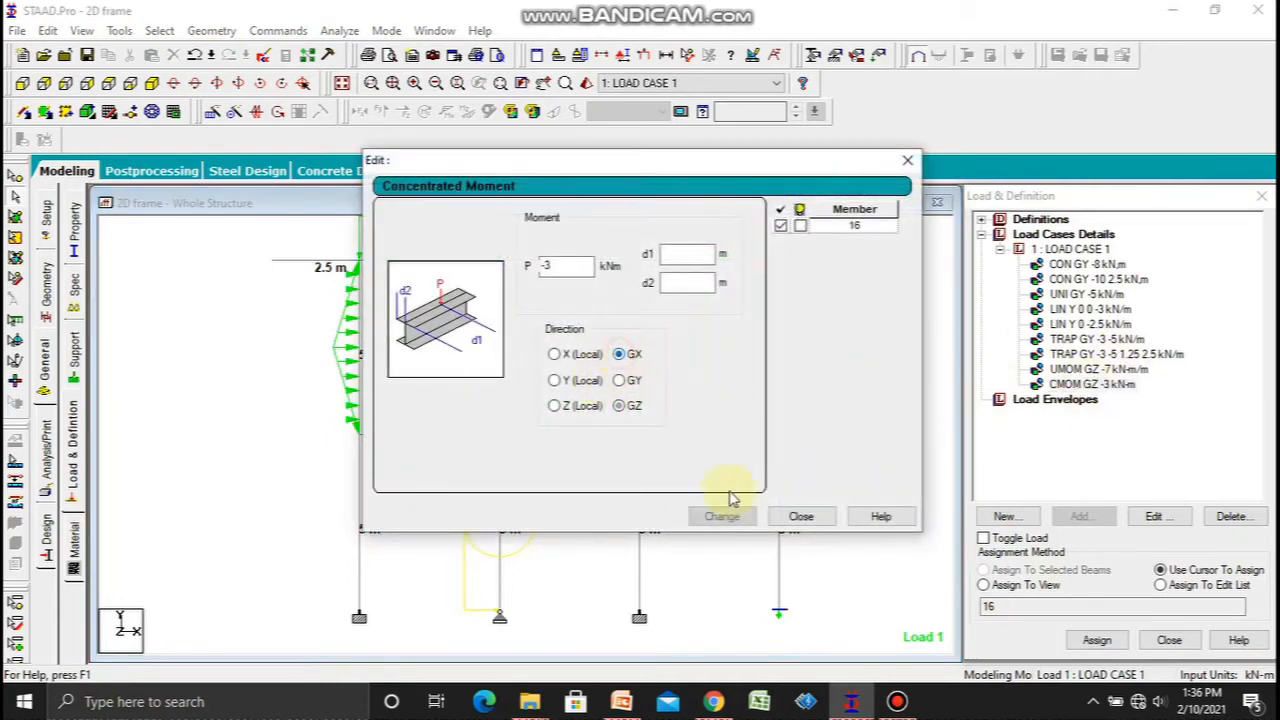
pyautogui.click(726, 516)
pyautogui.moveTo(714, 166); pyautogui.dragTo(592, 422)
pyautogui.click(147, 86)
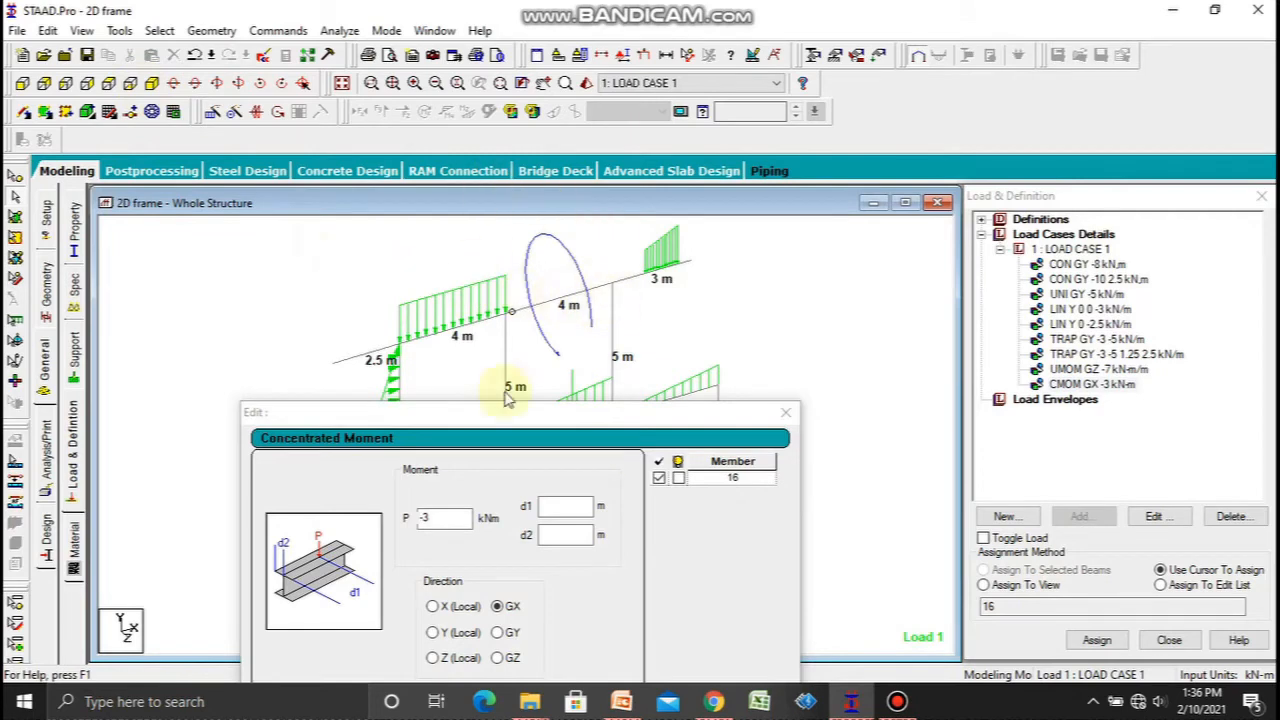
# Step: Set the direction of the top-level middle-bay beam's concentrated moment back to GZ and close the load editor
pyautogui.click(505, 658)
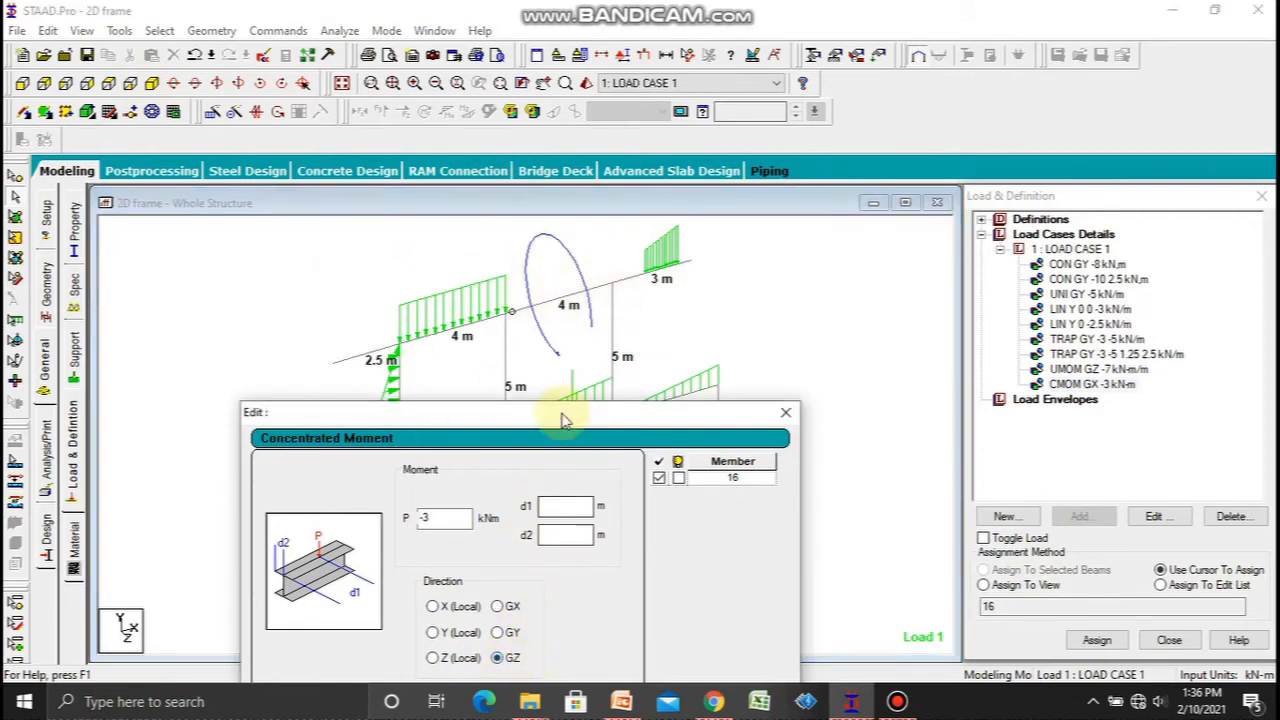
pyautogui.moveTo(562, 420); pyautogui.dragTo(388, 260)
pyautogui.click(420, 612)
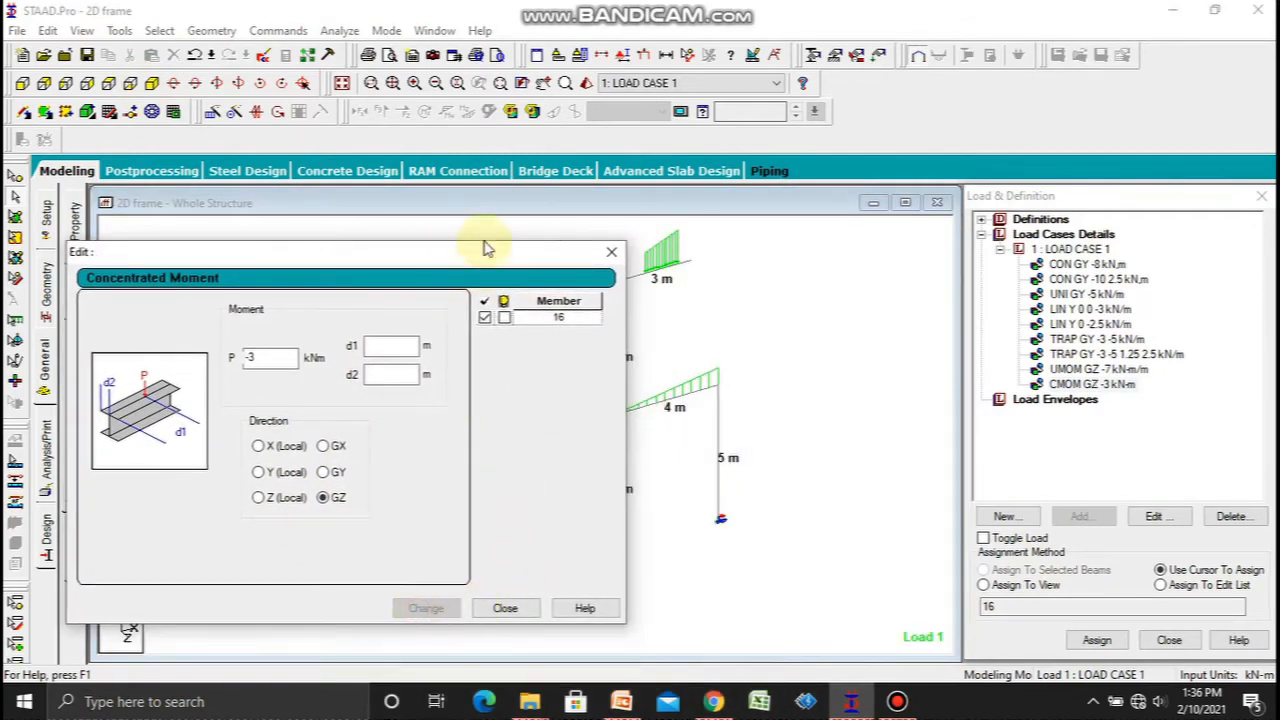
pyautogui.moveTo(486, 243); pyautogui.dragTo(519, 529)
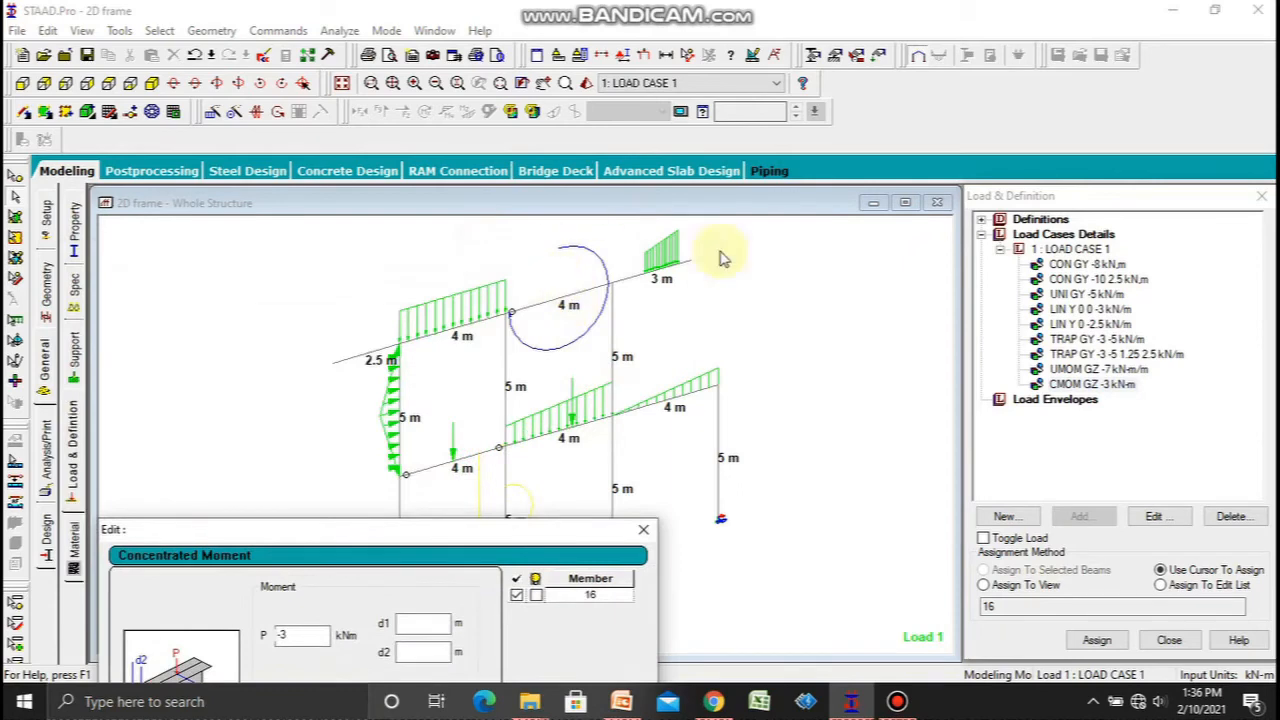
pyautogui.click(643, 529)
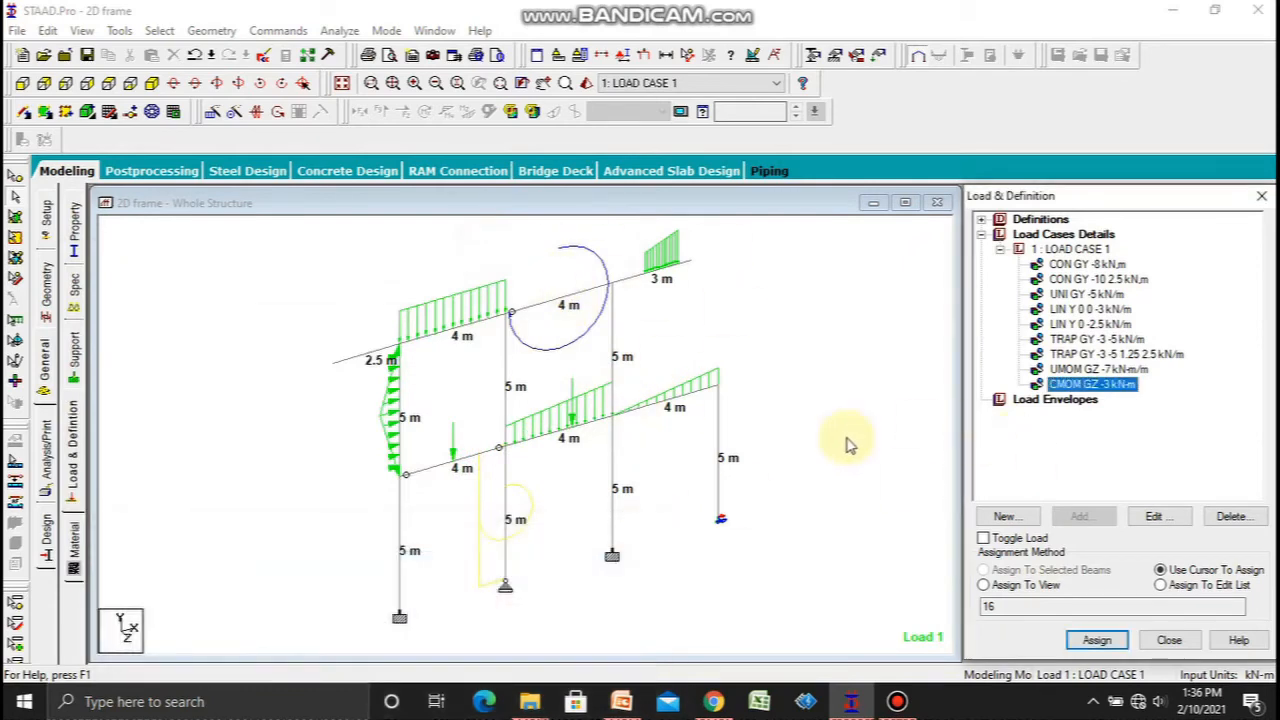
# Step: Compare the frame's front view with the load diagram in PowerPoint and turn on the Load Values labels for the frame
pyautogui.click(22, 84)
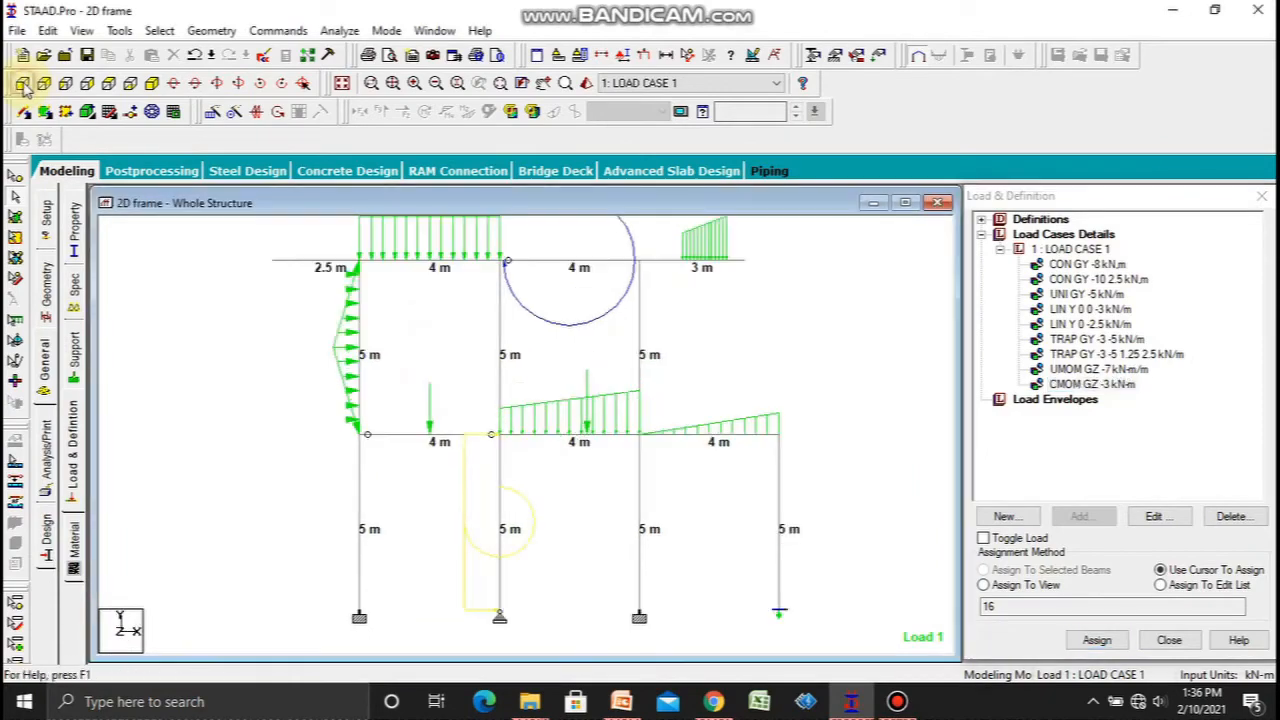
pyautogui.click(622, 704)
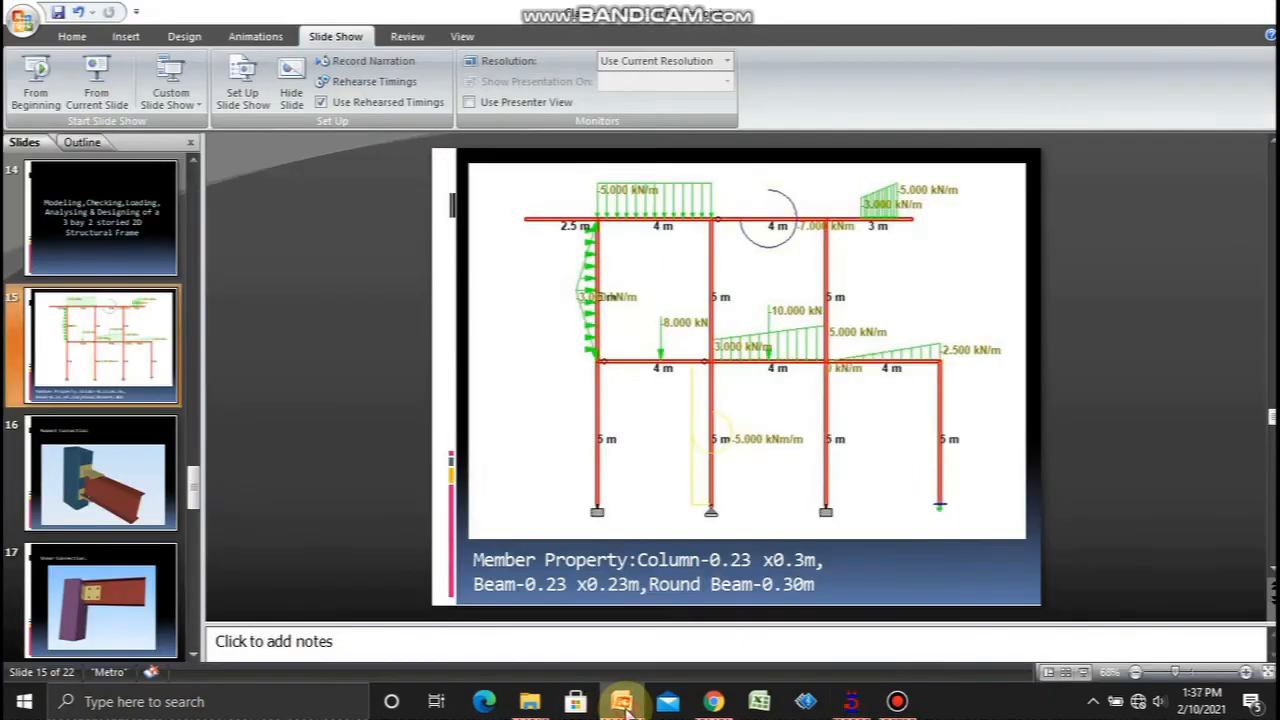
pyautogui.click(624, 704)
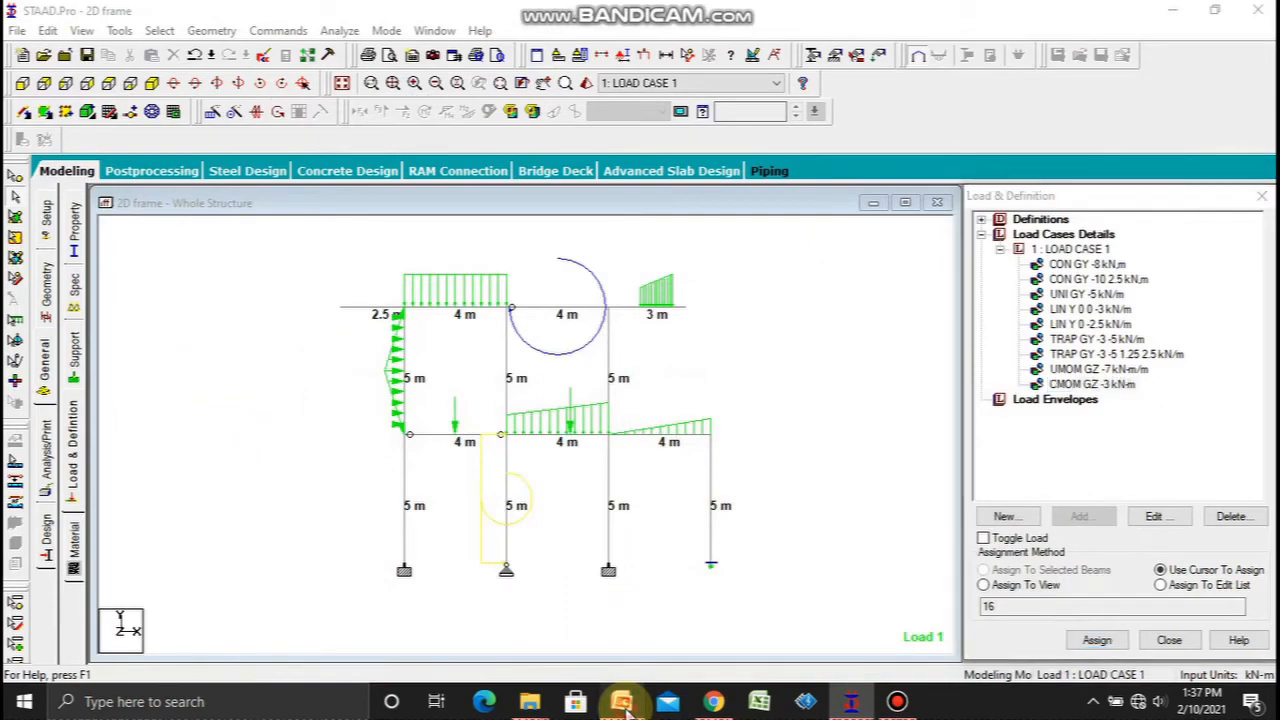
pyautogui.click(622, 704)
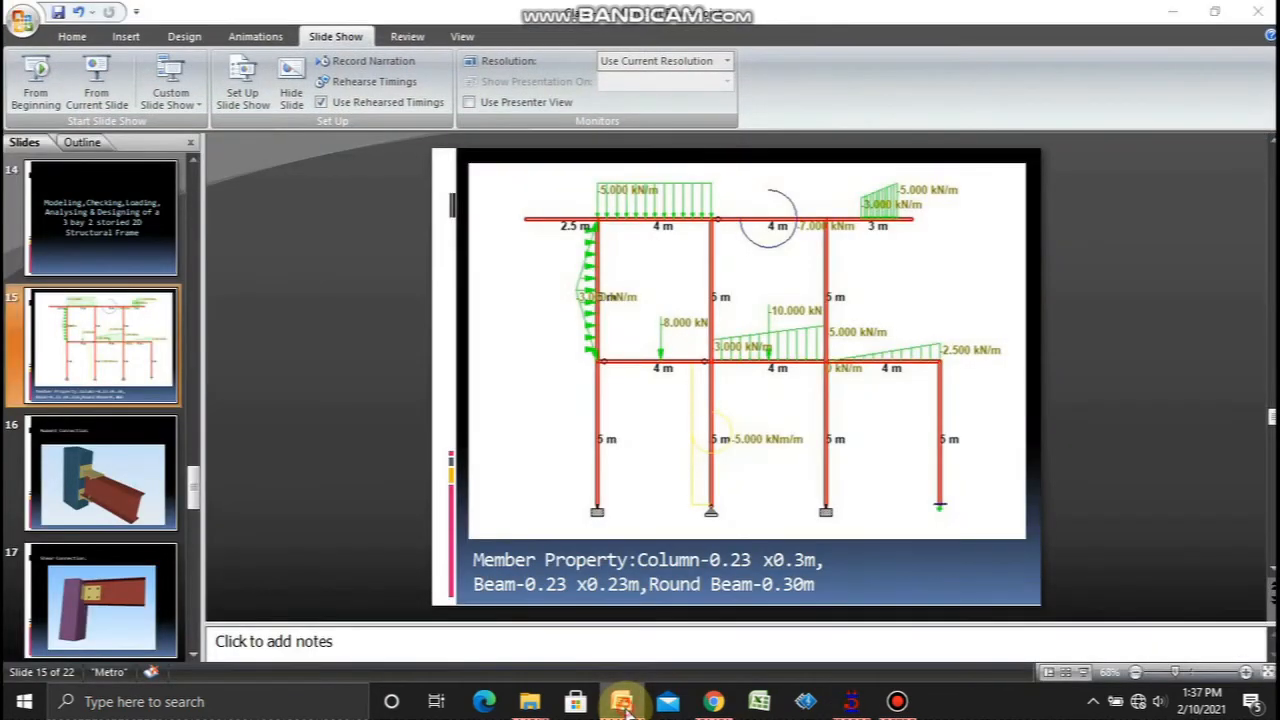
pyautogui.click(622, 704)
pyautogui.rightClick(775, 369)
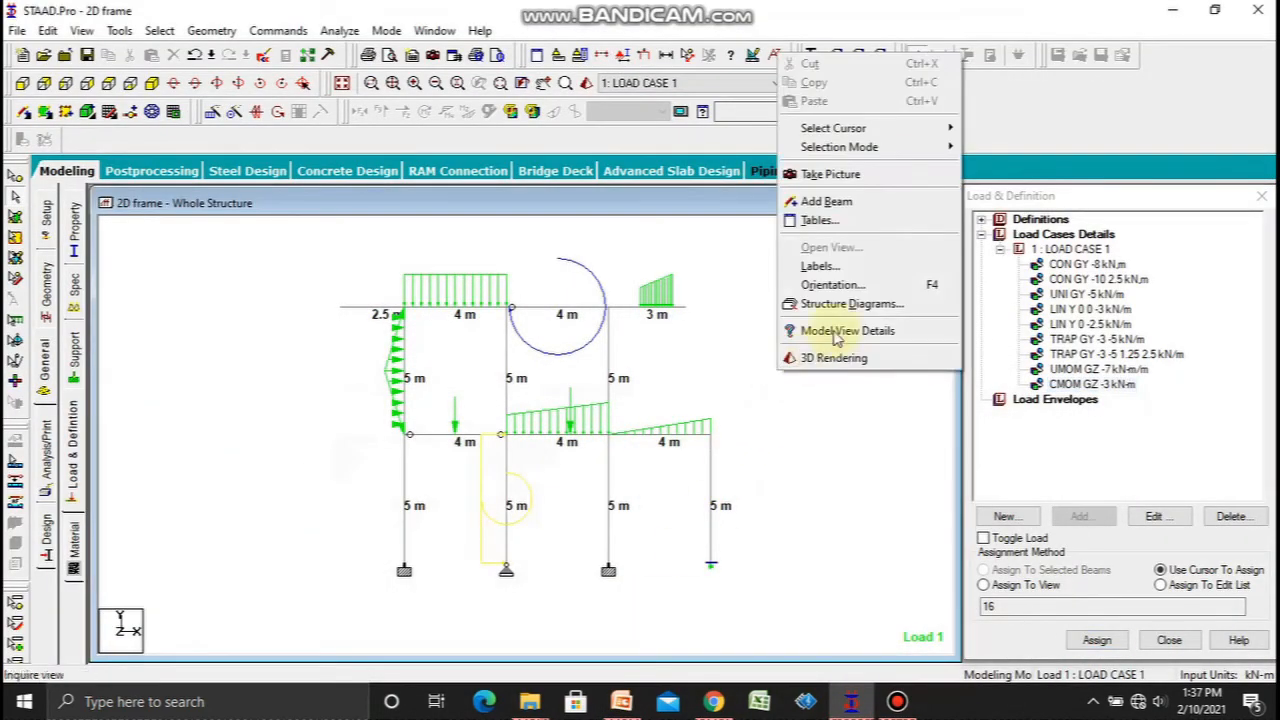
pyautogui.click(828, 265)
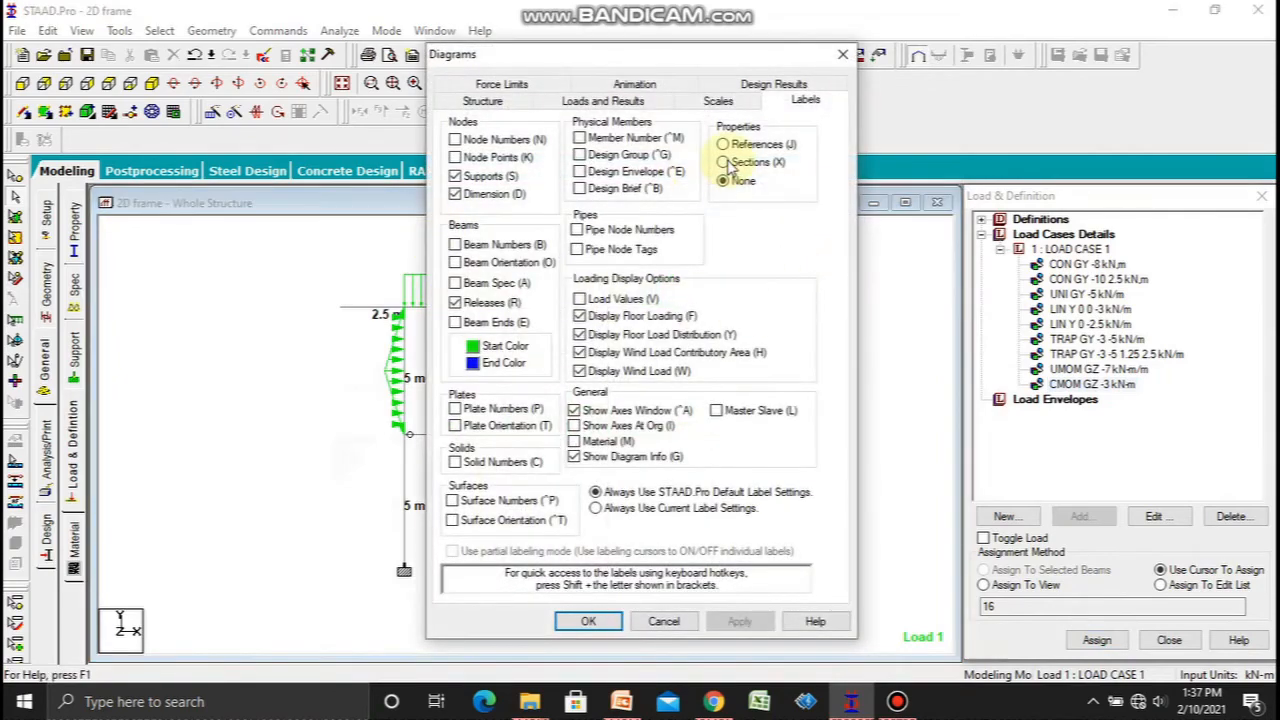
pyautogui.click(606, 300)
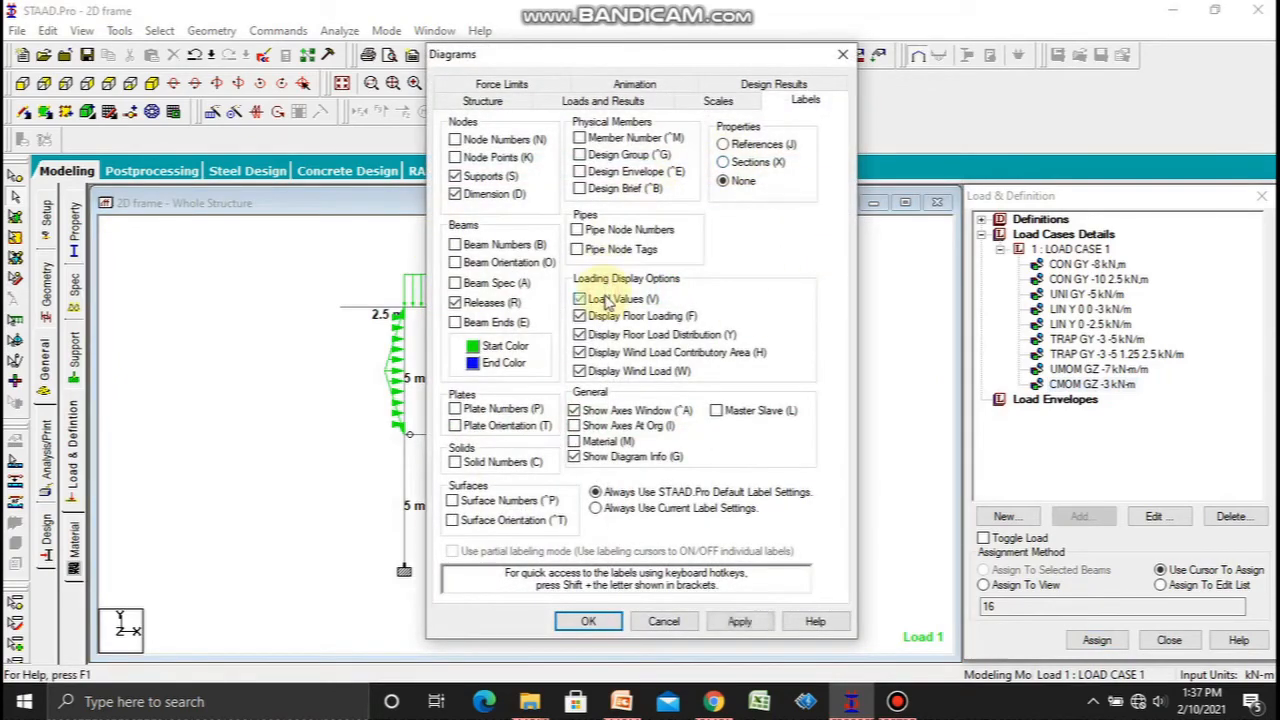
pyautogui.click(590, 620)
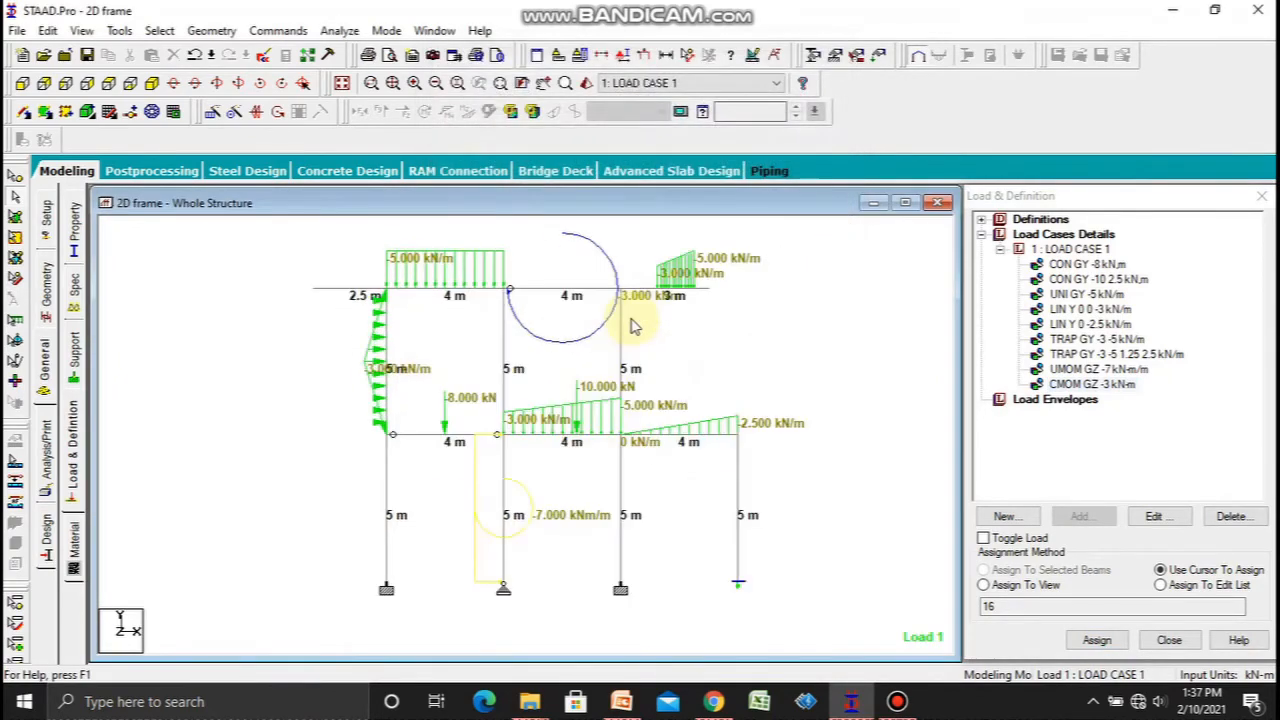
# Step: Select the whole frame and compare its load values and positions with the load diagram in PowerPoint
pyautogui.moveTo(251, 251); pyautogui.dragTo(815, 622)
pyautogui.click(622, 702)
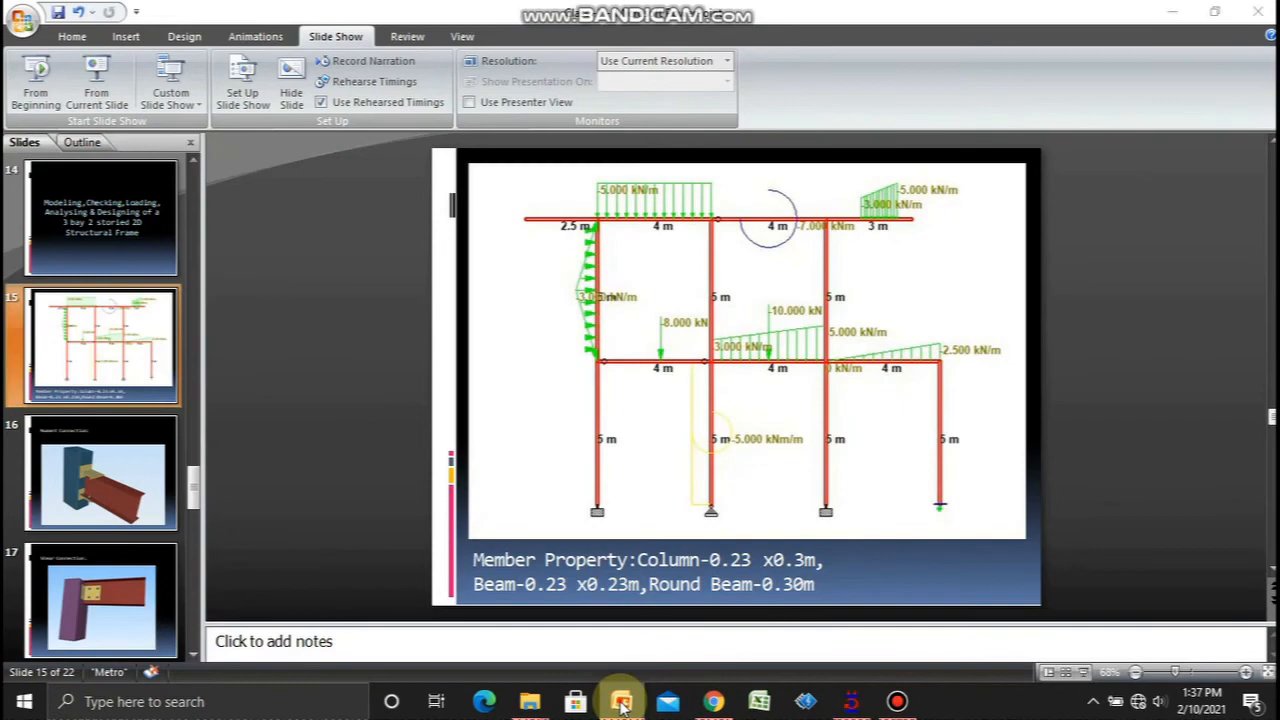
pyautogui.click(622, 702)
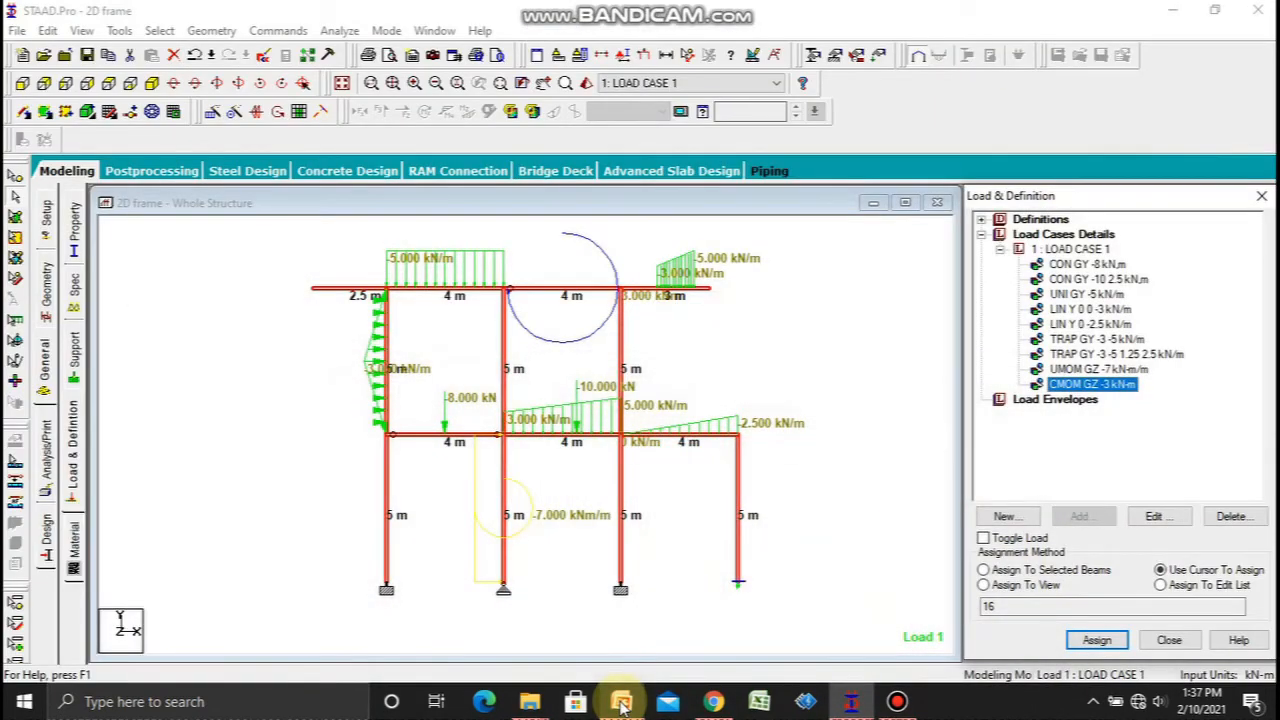
pyautogui.click(622, 702)
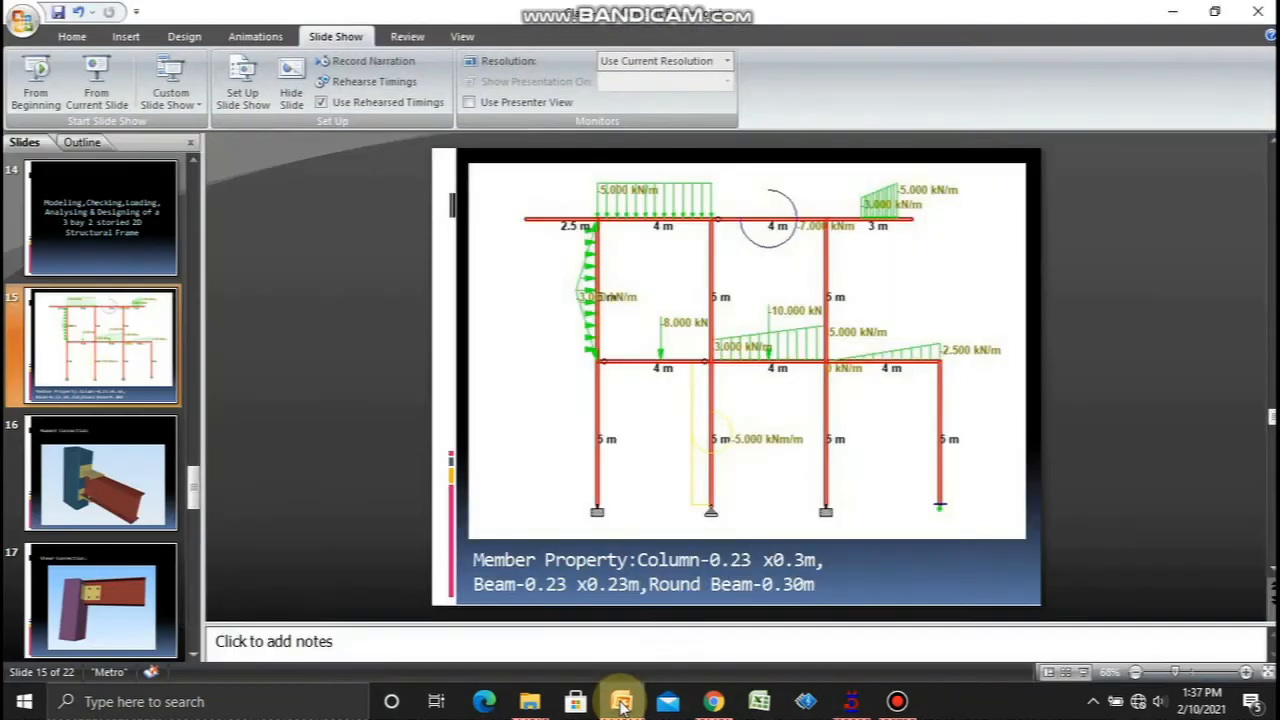
pyautogui.click(622, 702)
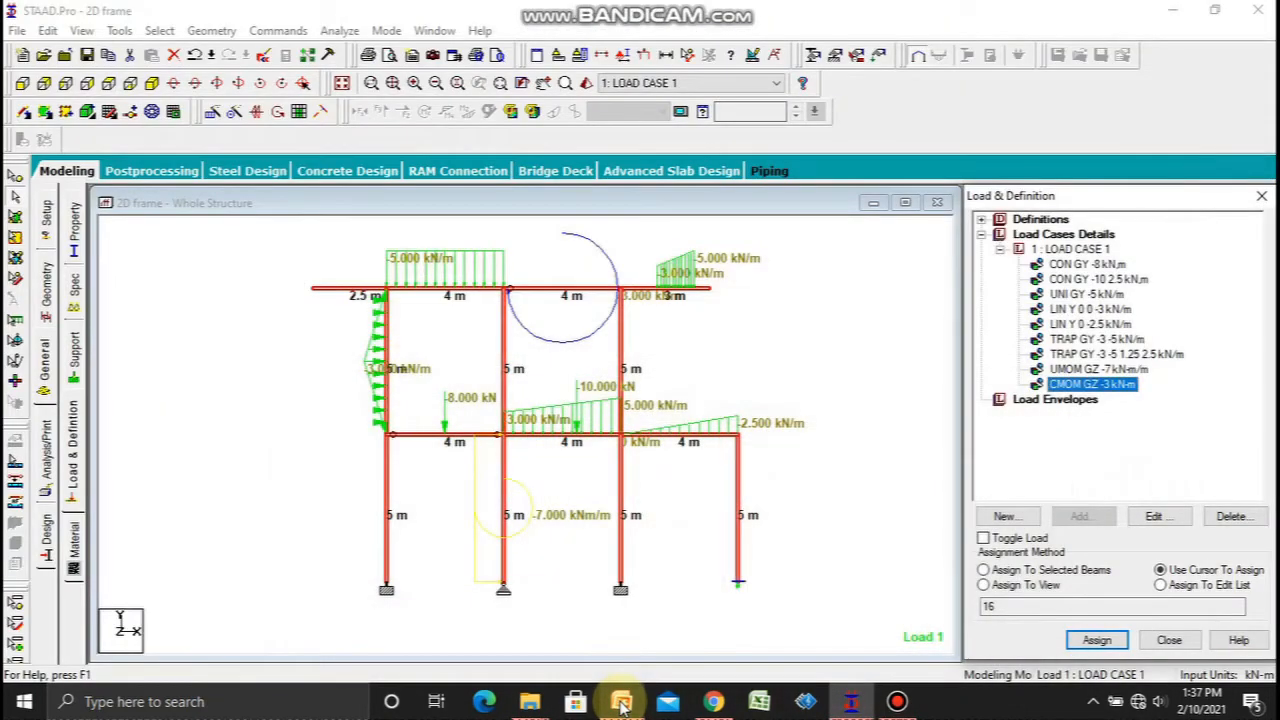
pyautogui.click(743, 357)
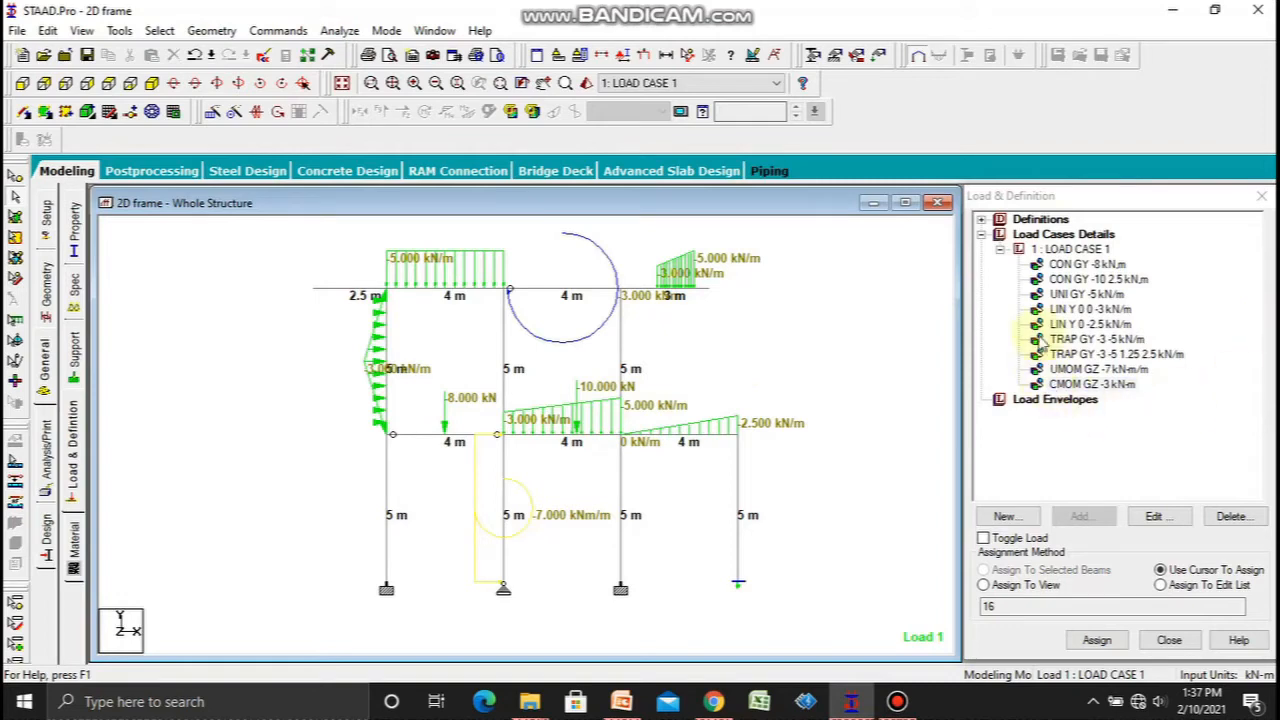
# Step: Highlight the 10 kN concentrated load of LOAD CASE 1 on the frame to check its position
pyautogui.click(1068, 250)
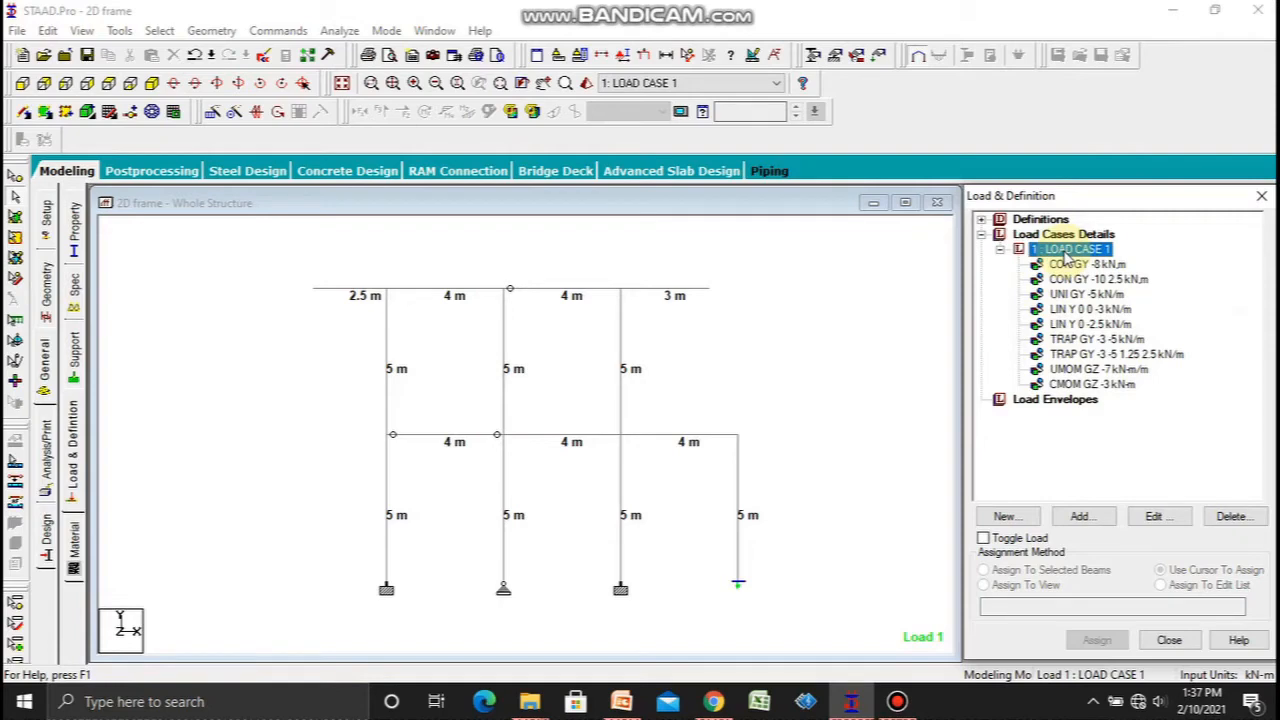
pyautogui.click(1096, 281)
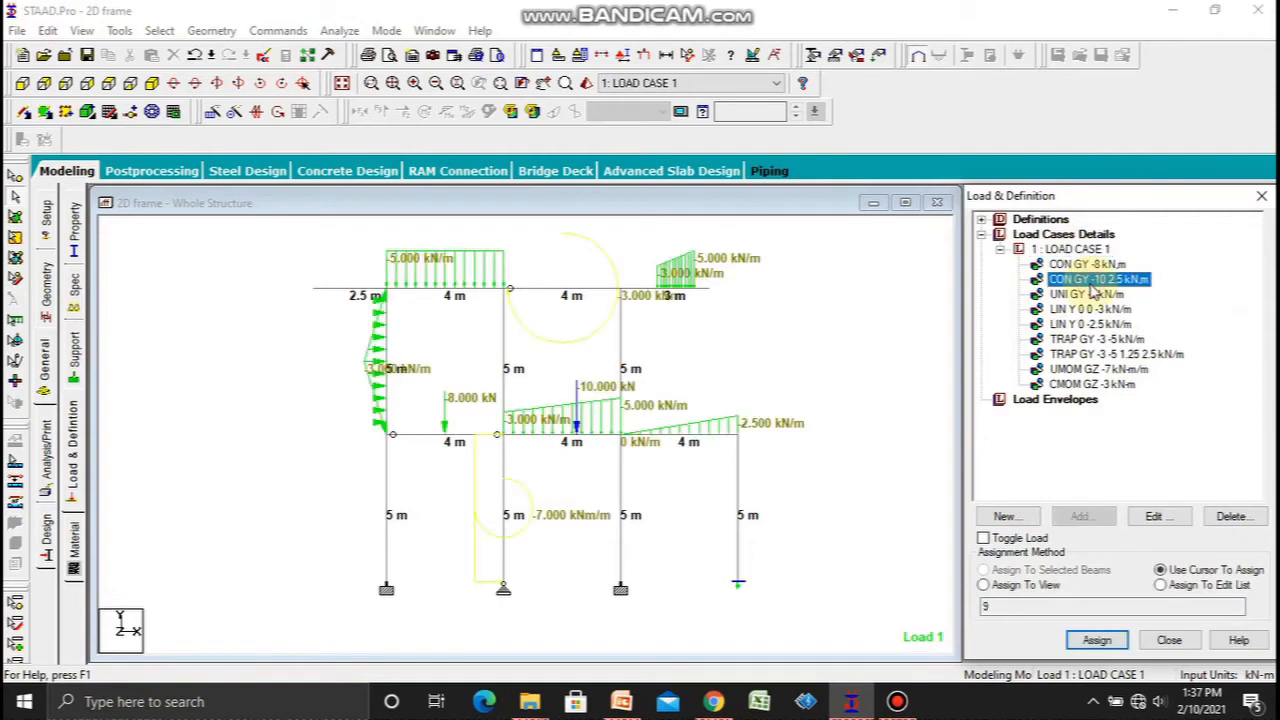
pyautogui.click(851, 314)
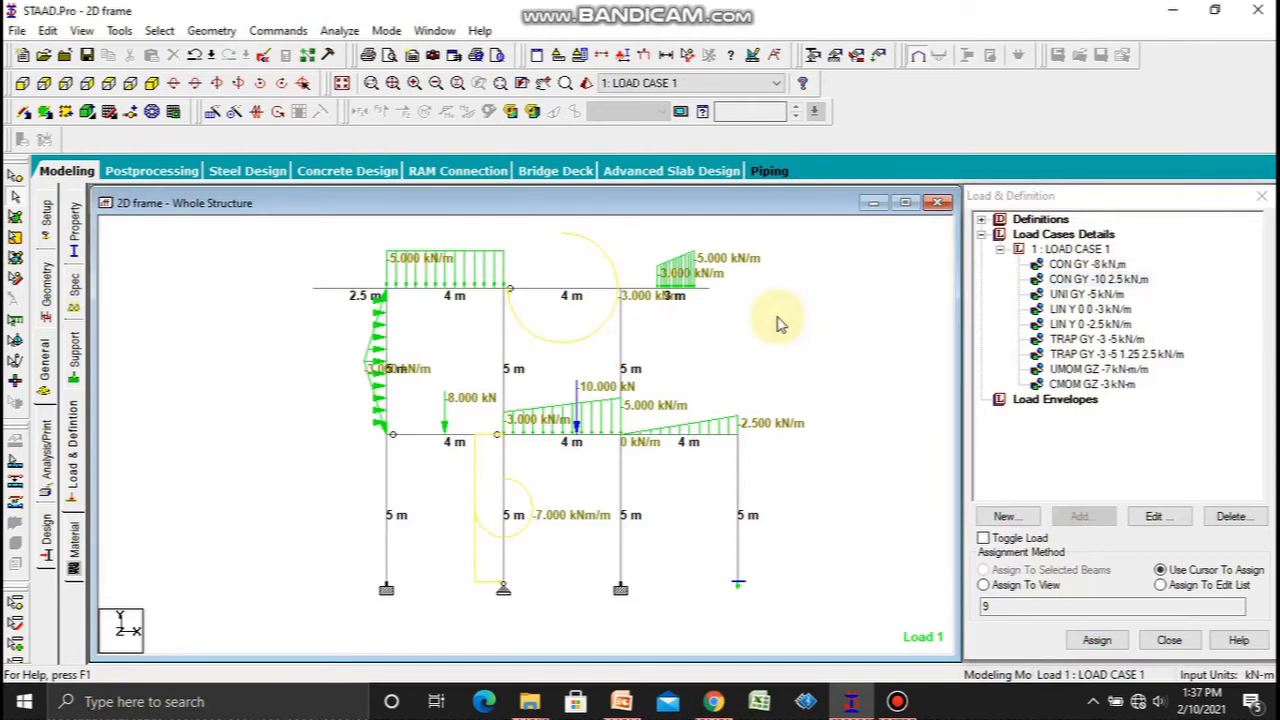
# Step: Add the Perform Analysis command to the model
pyautogui.click(278, 30)
pyautogui.moveTo(420, 335)
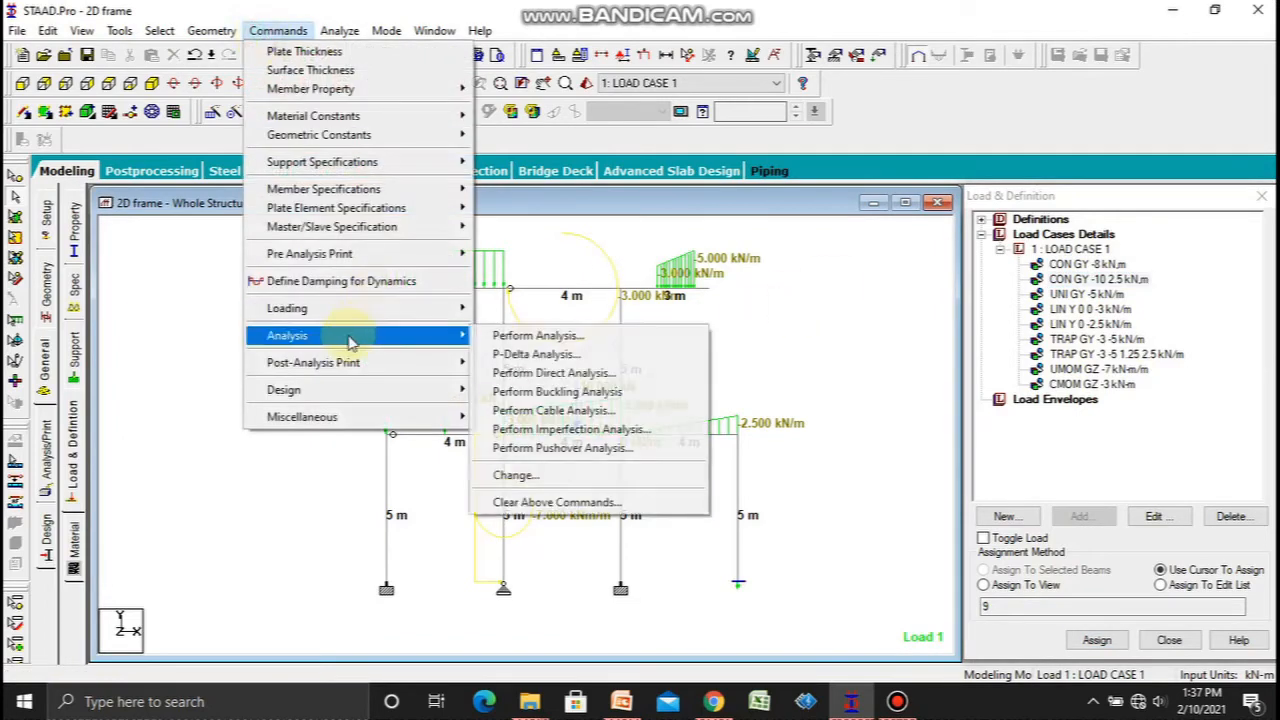
pyautogui.click(486, 338)
pyautogui.click(596, 462)
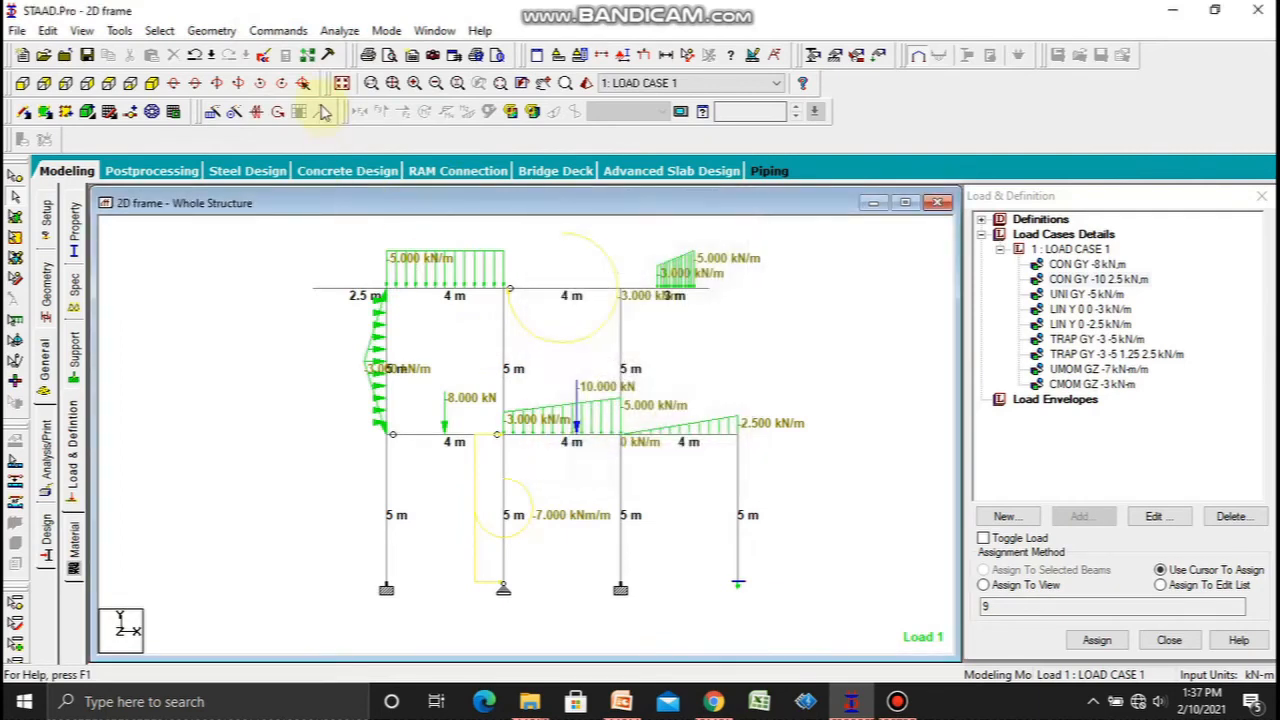
# Step: Save the modified structure, run the analysis, and close the finished run while staying in modelling mode
pyautogui.click(339, 30)
pyautogui.click(382, 52)
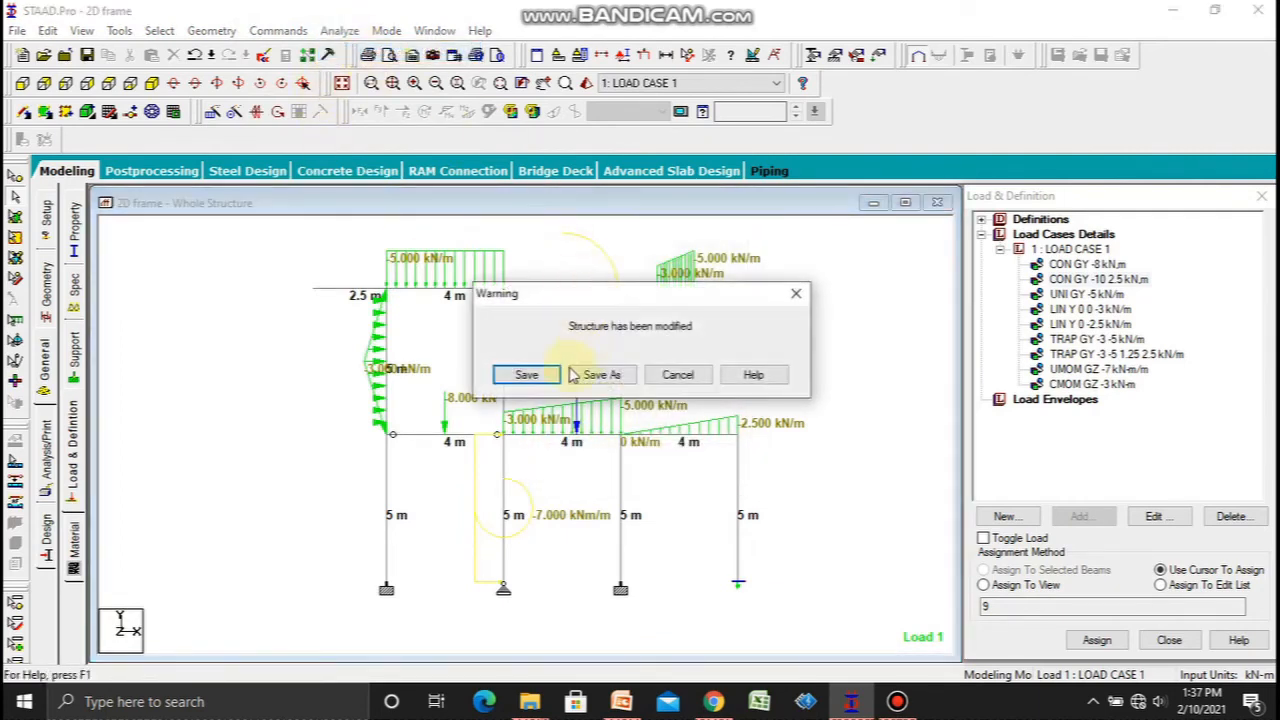
pyautogui.click(527, 372)
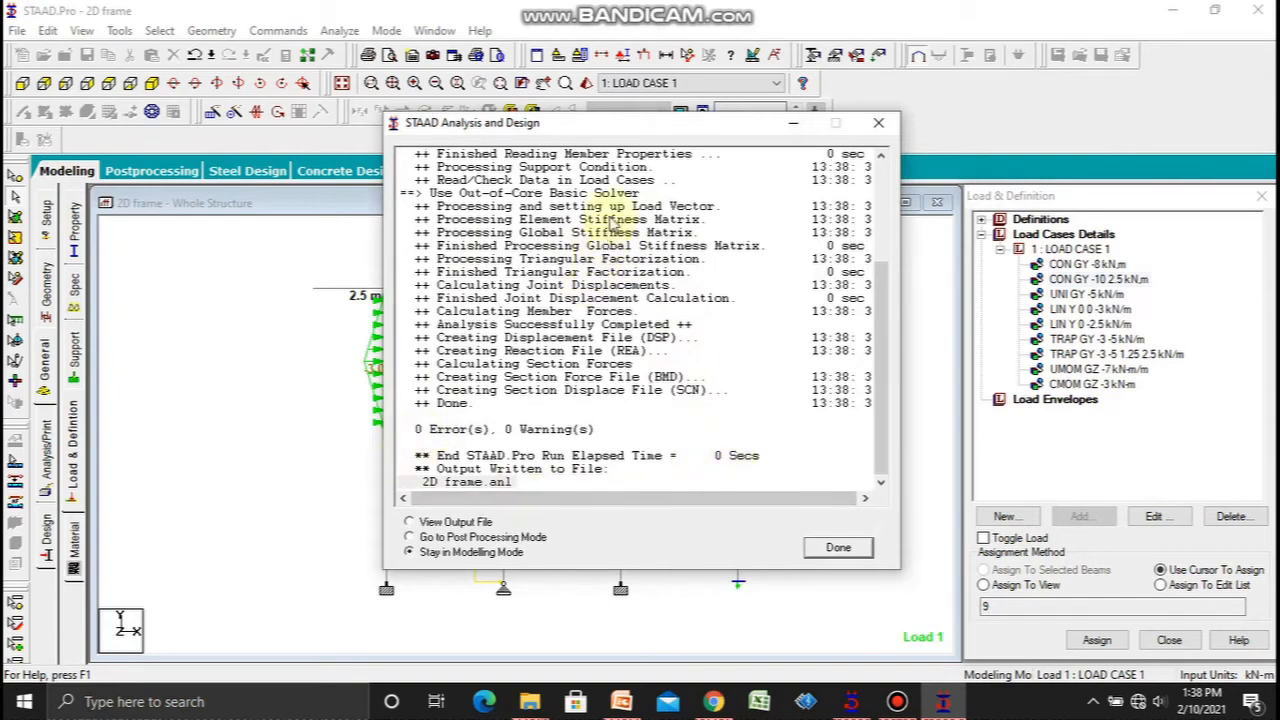
pyautogui.moveTo(622, 140); pyautogui.dragTo(916, 143)
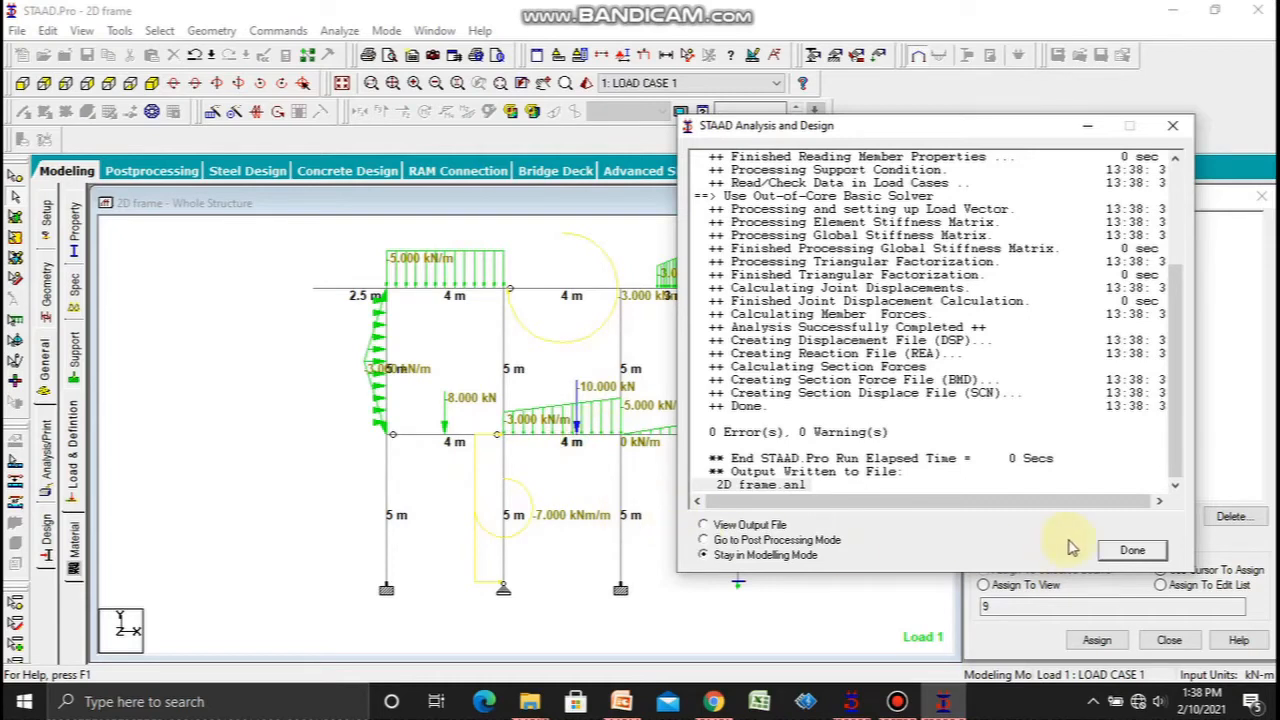
pyautogui.click(1128, 551)
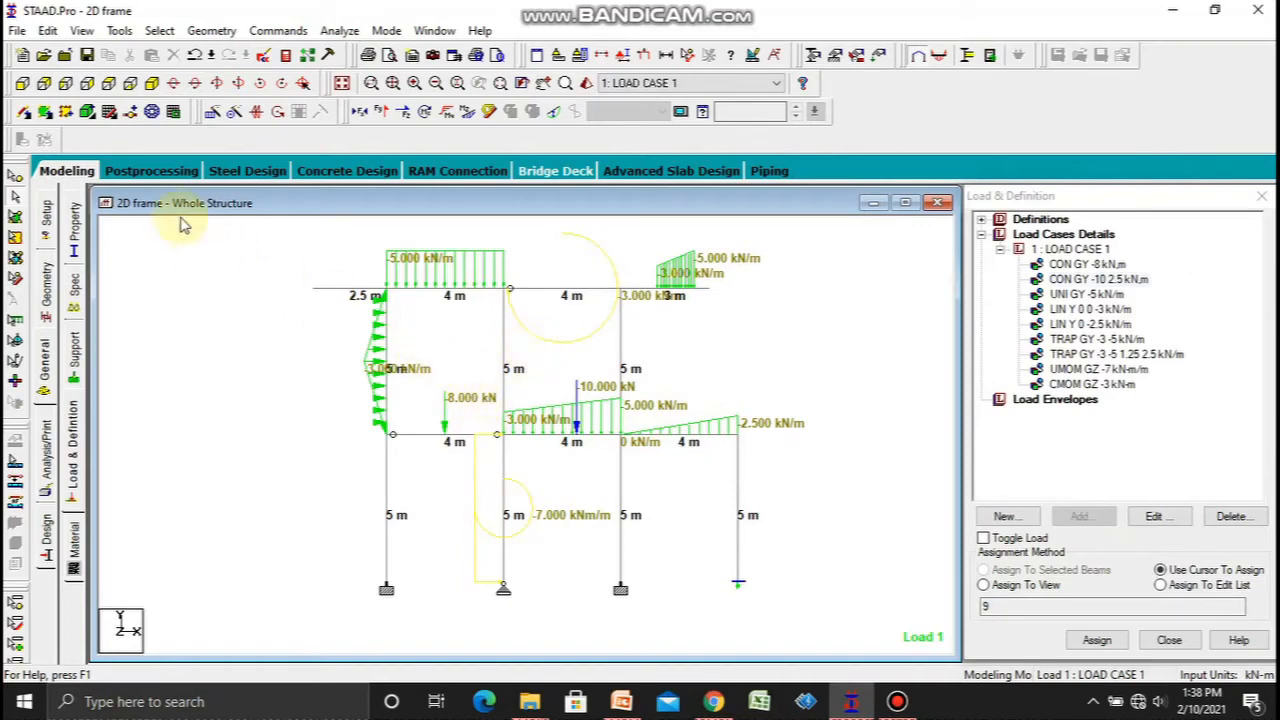
# Step: Open the postprocessing results with LOAD CASE 1 selected and show the summary of the node displacements
pyautogui.click(150, 172)
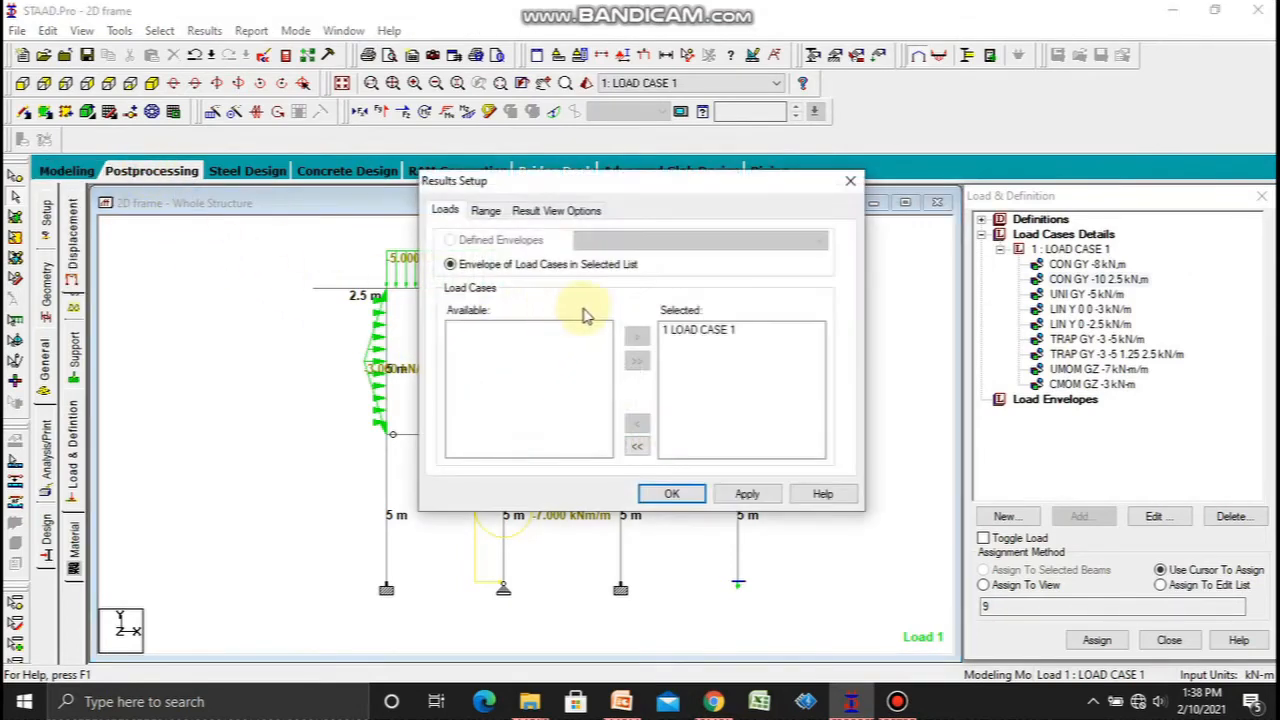
pyautogui.click(673, 332)
pyautogui.click(684, 492)
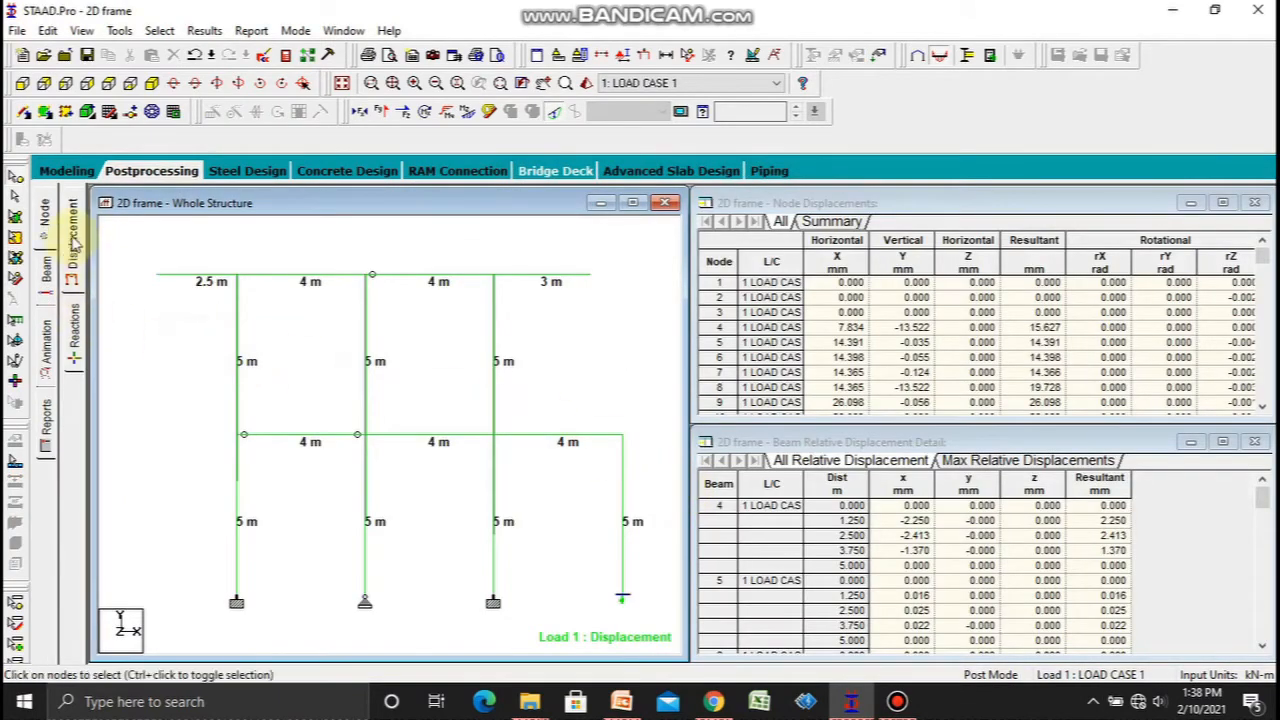
pyautogui.click(45, 211)
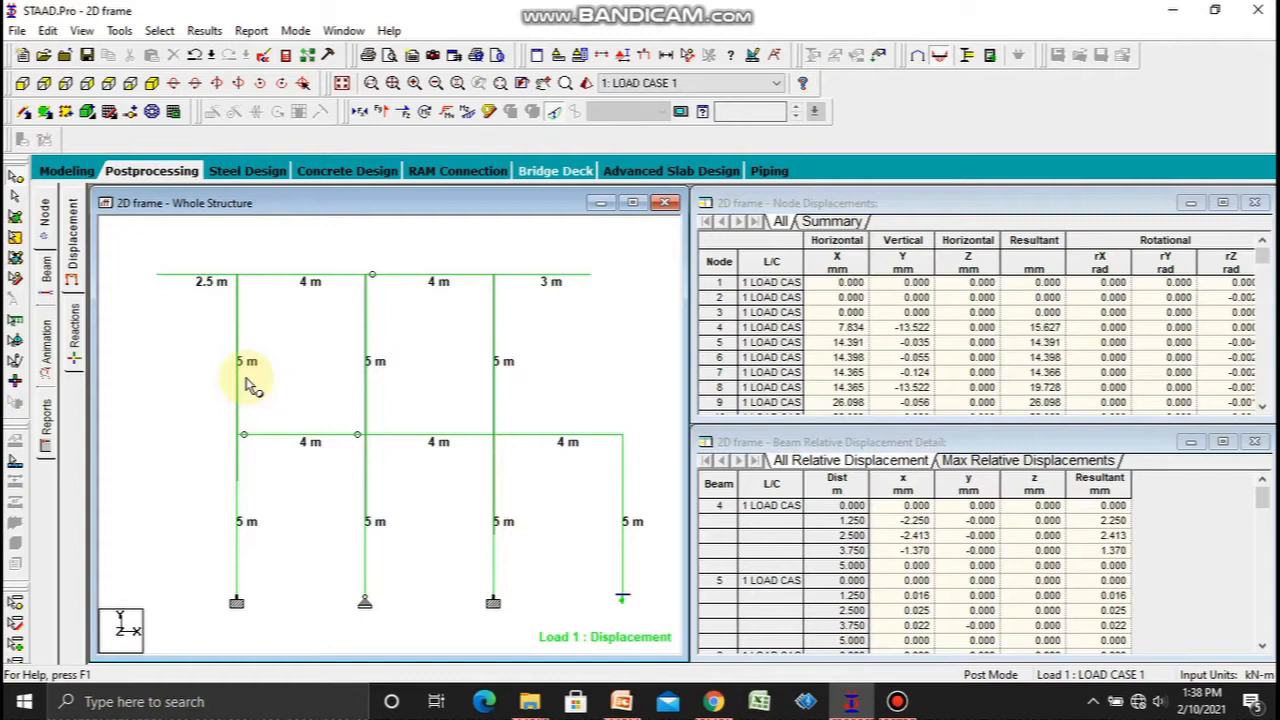
pyautogui.click(836, 221)
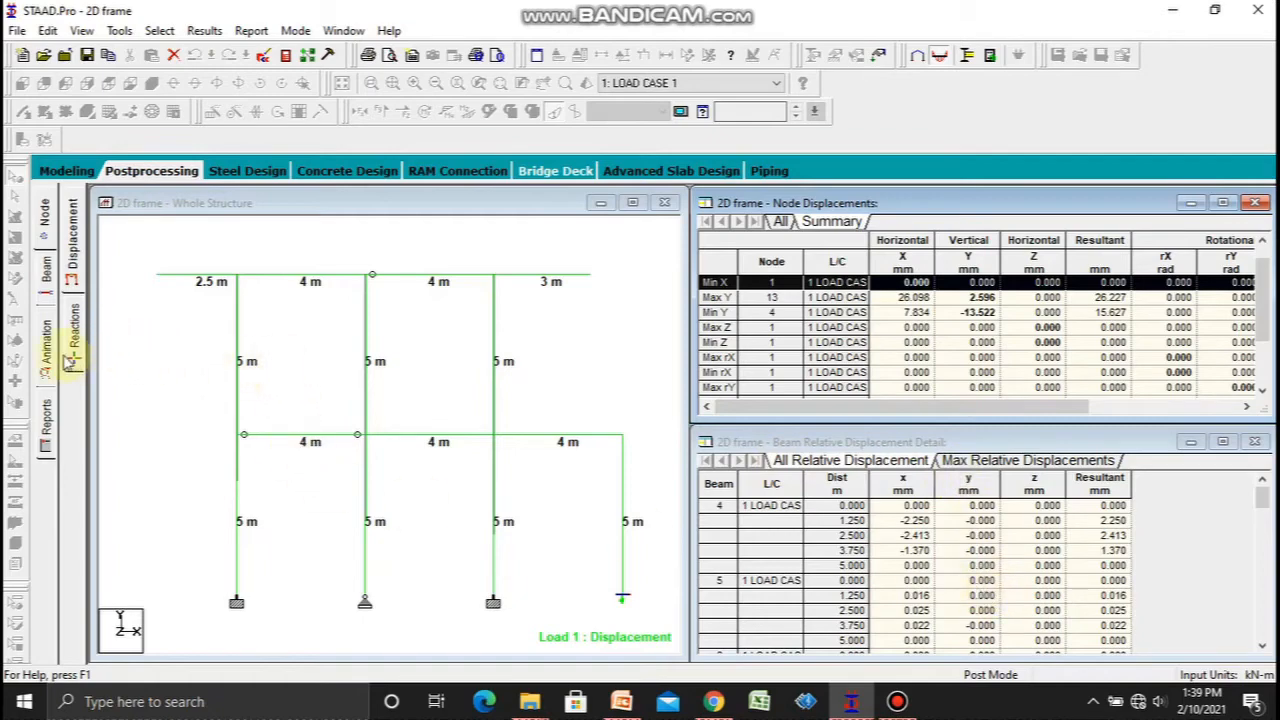
# Step: Animate the frame's section displacement and apply it while keeping the diagram settings open
pyautogui.click(45, 345)
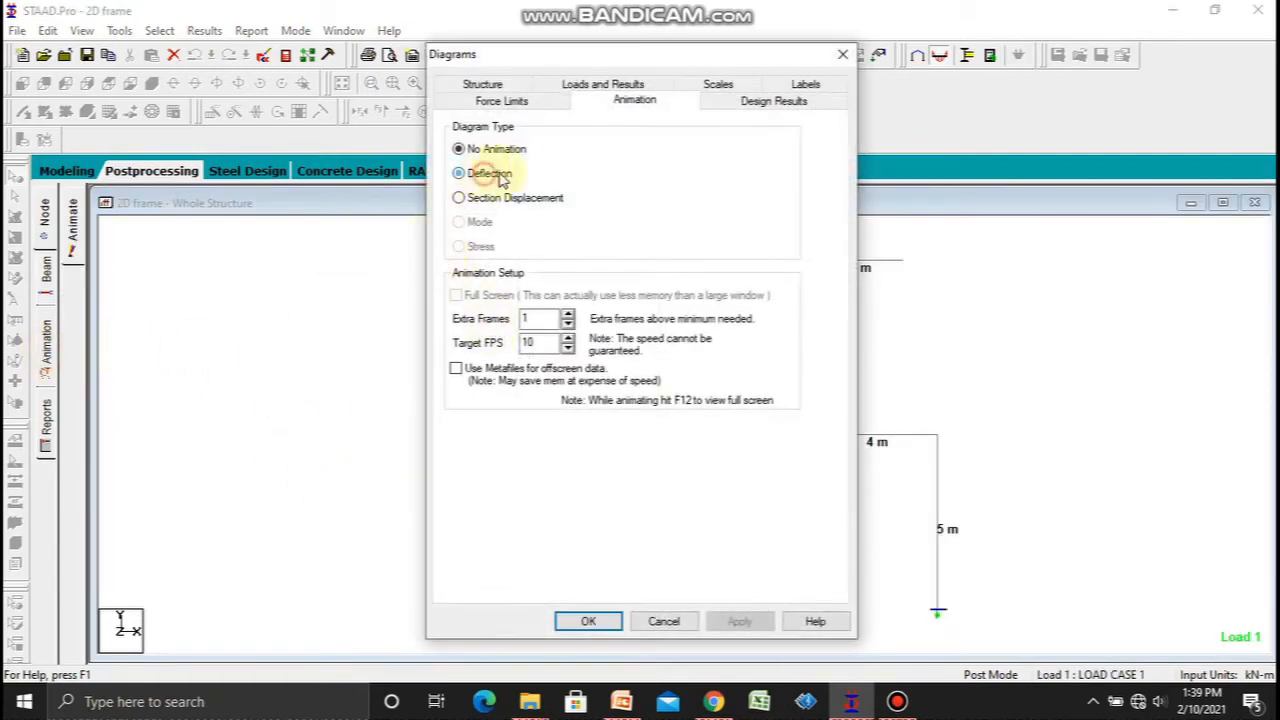
pyautogui.click(503, 178)
pyautogui.click(515, 198)
pyautogui.moveTo(686, 60); pyautogui.dragTo(1069, 52)
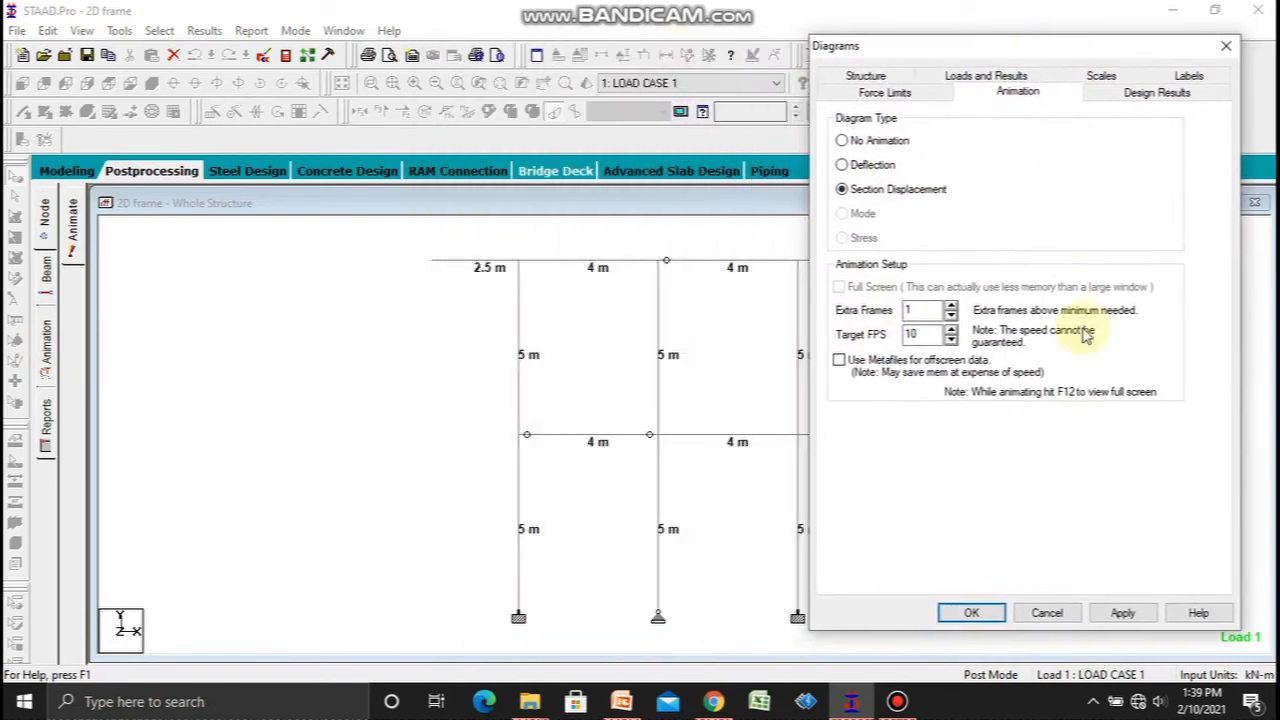
pyautogui.click(1122, 612)
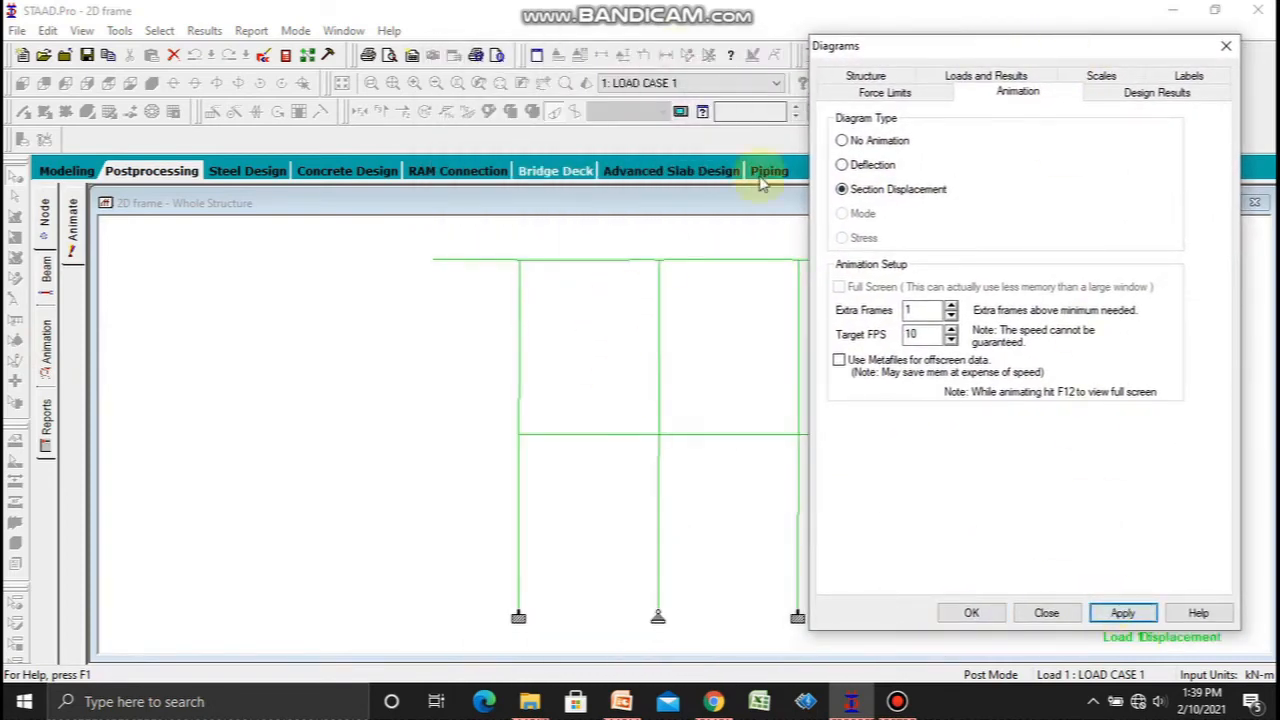
# Step: Set the displacement result scale to 500 mm per m with scale changes applied immediately
pyautogui.moveTo(909, 47); pyautogui.dragTo(833, 149)
pyautogui.click(1006, 166)
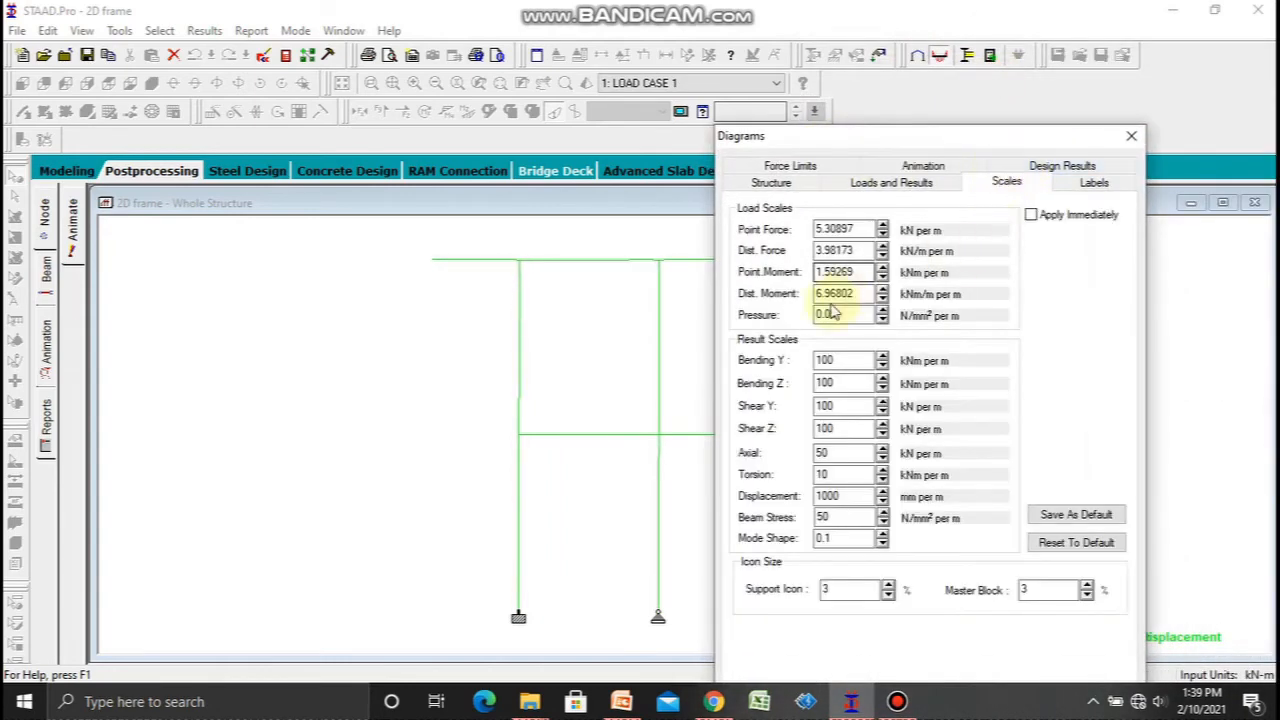
pyautogui.click(882, 501)
pyautogui.click(882, 502)
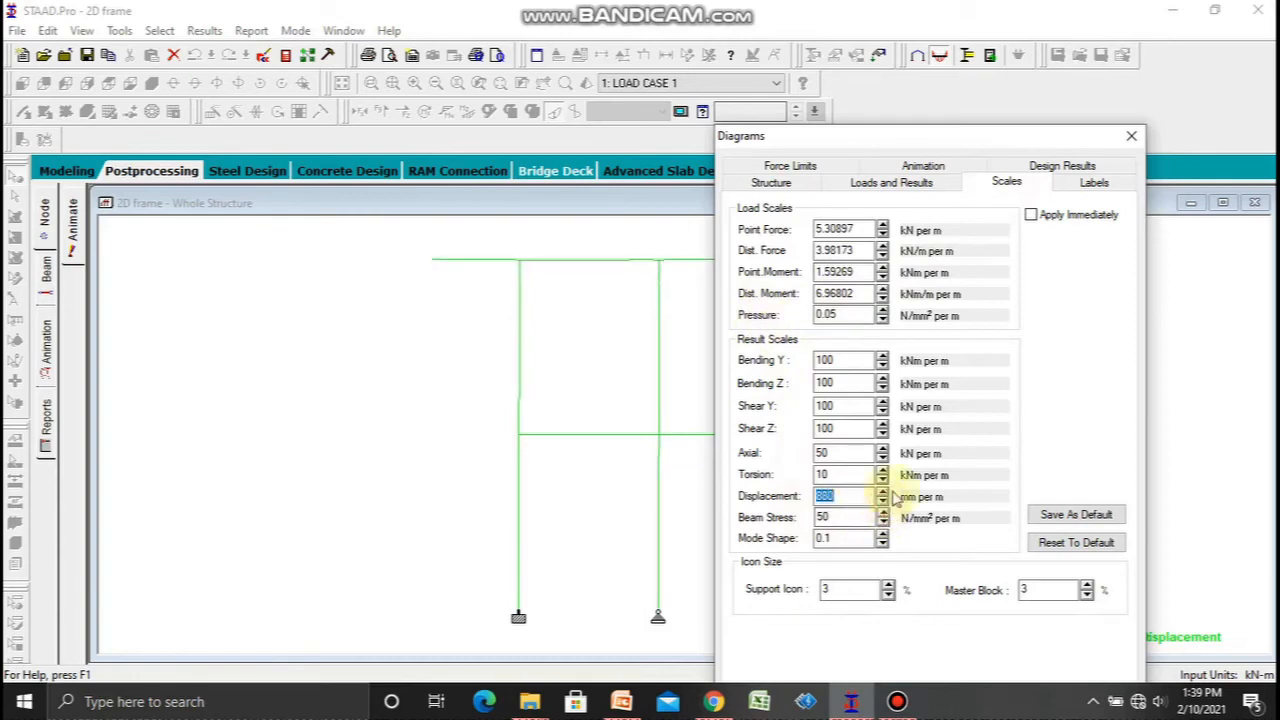
pyautogui.click(1031, 214)
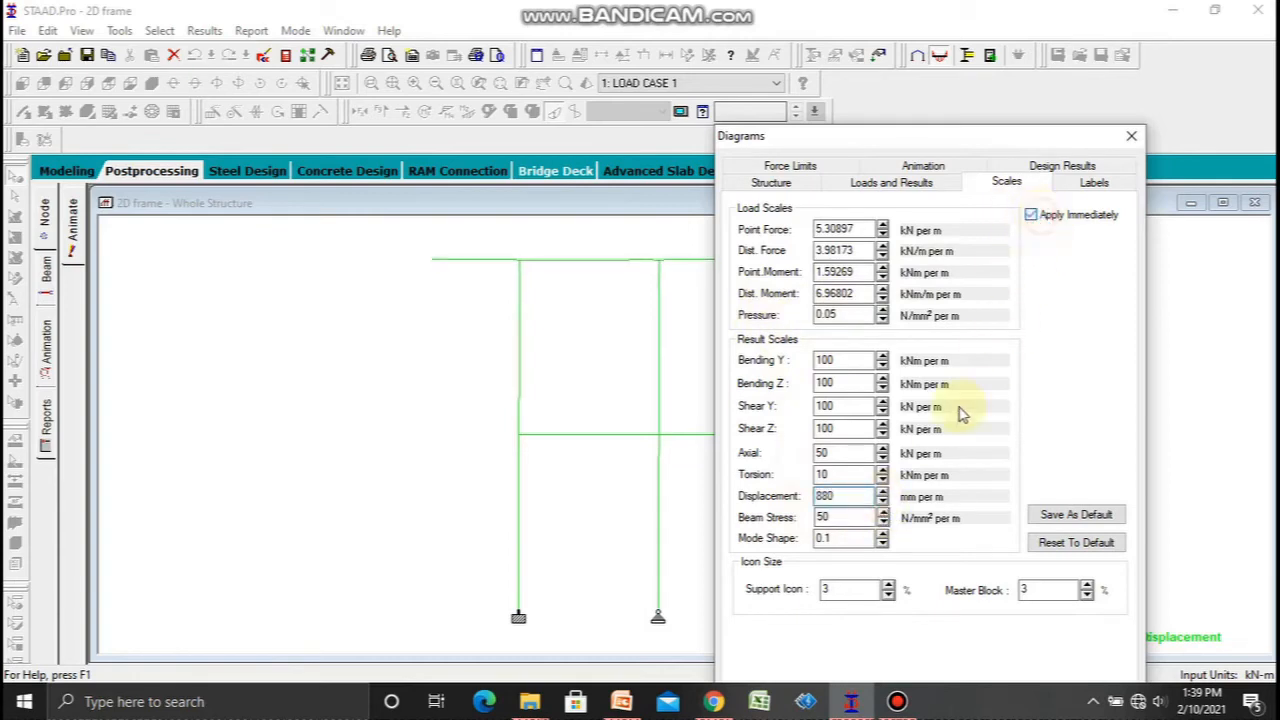
pyautogui.click(881, 501)
pyautogui.click(881, 501)
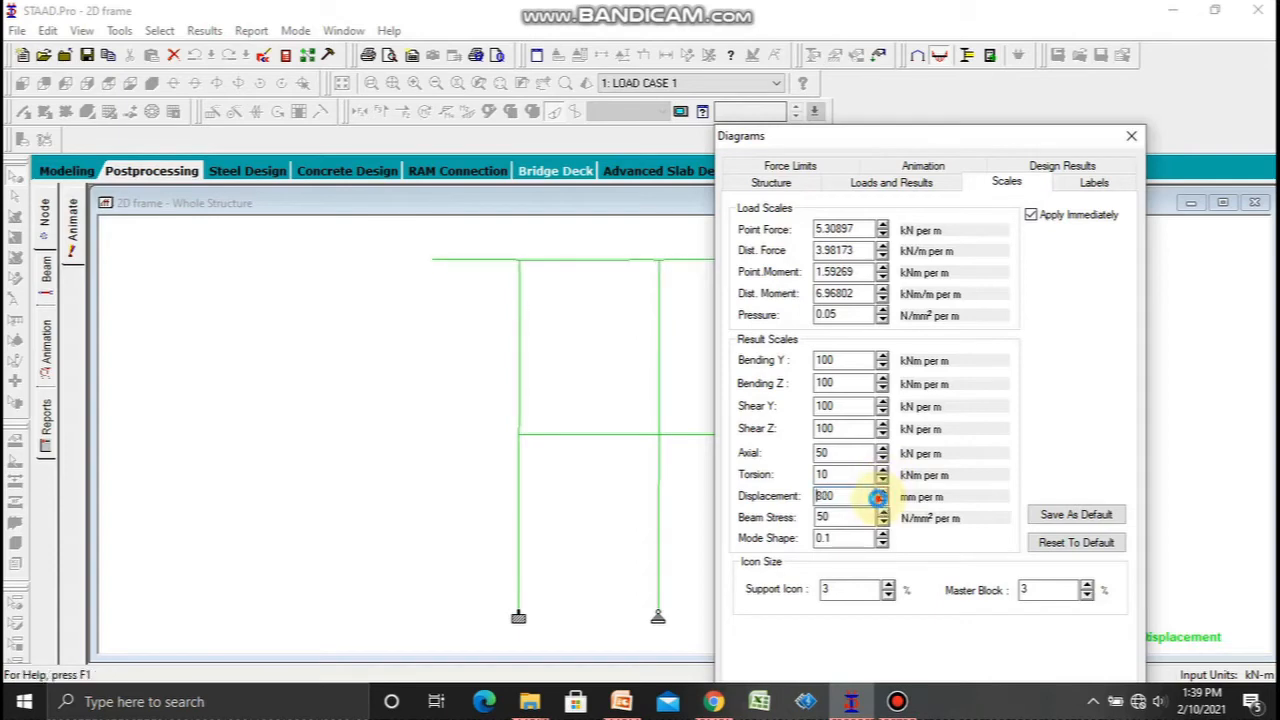
pyautogui.click(881, 501)
pyautogui.click(881, 501)
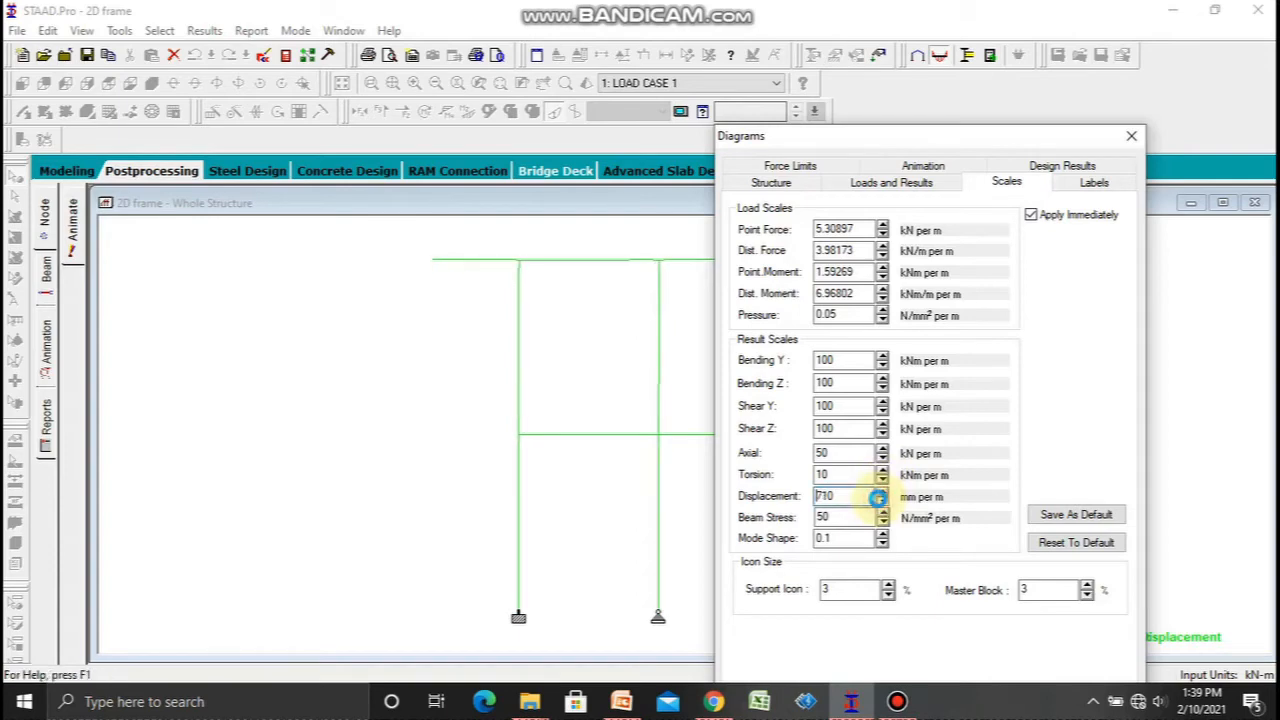
pyautogui.click(881, 501)
pyautogui.click(880, 500)
pyautogui.click(880, 500)
pyautogui.click(880, 500)
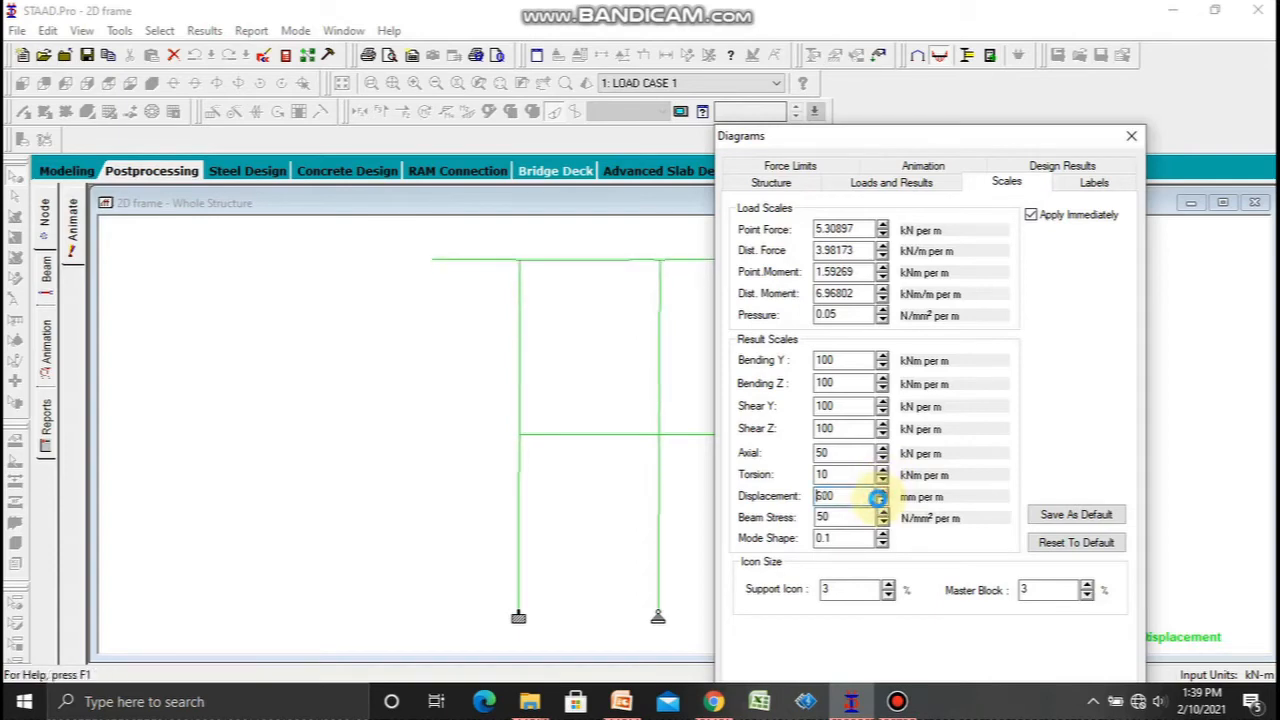
pyautogui.click(880, 500)
pyautogui.click(880, 500)
pyautogui.click(880, 500)
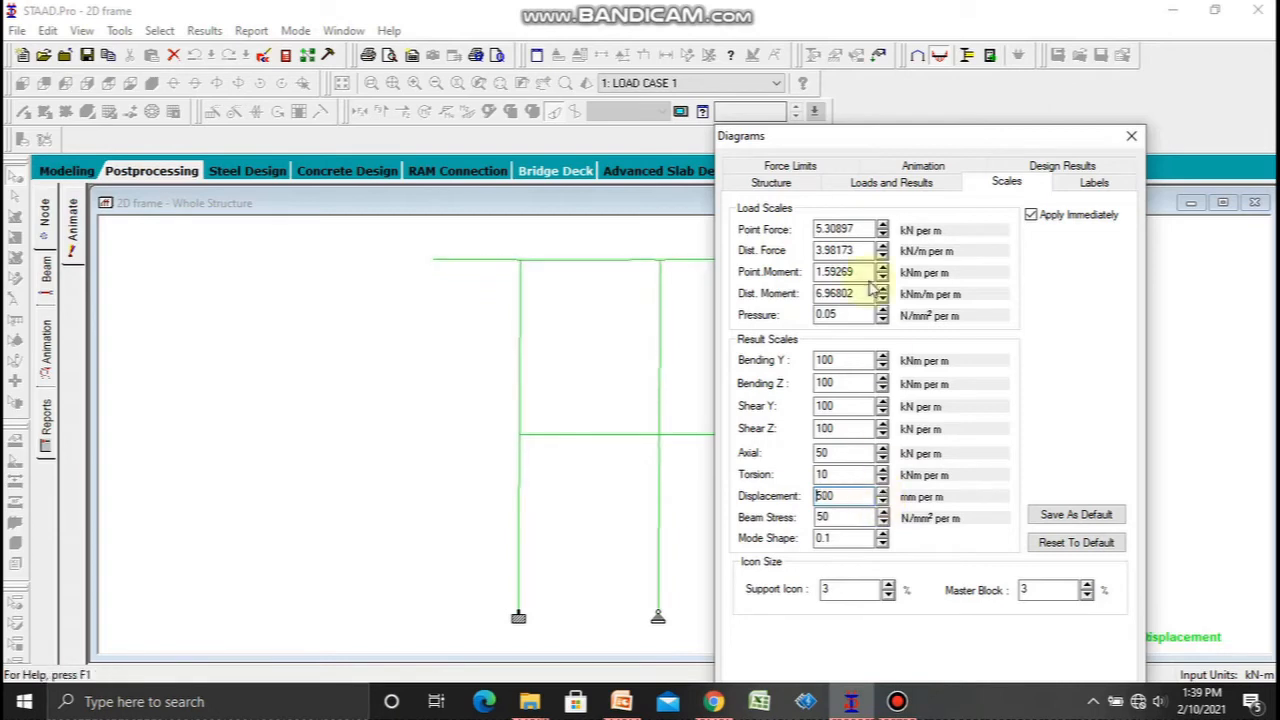
# Step: Compare the Deflection and Section Displacement animations of the frame, finishing with Deflection applied
pyautogui.click(923, 166)
pyautogui.click(766, 254)
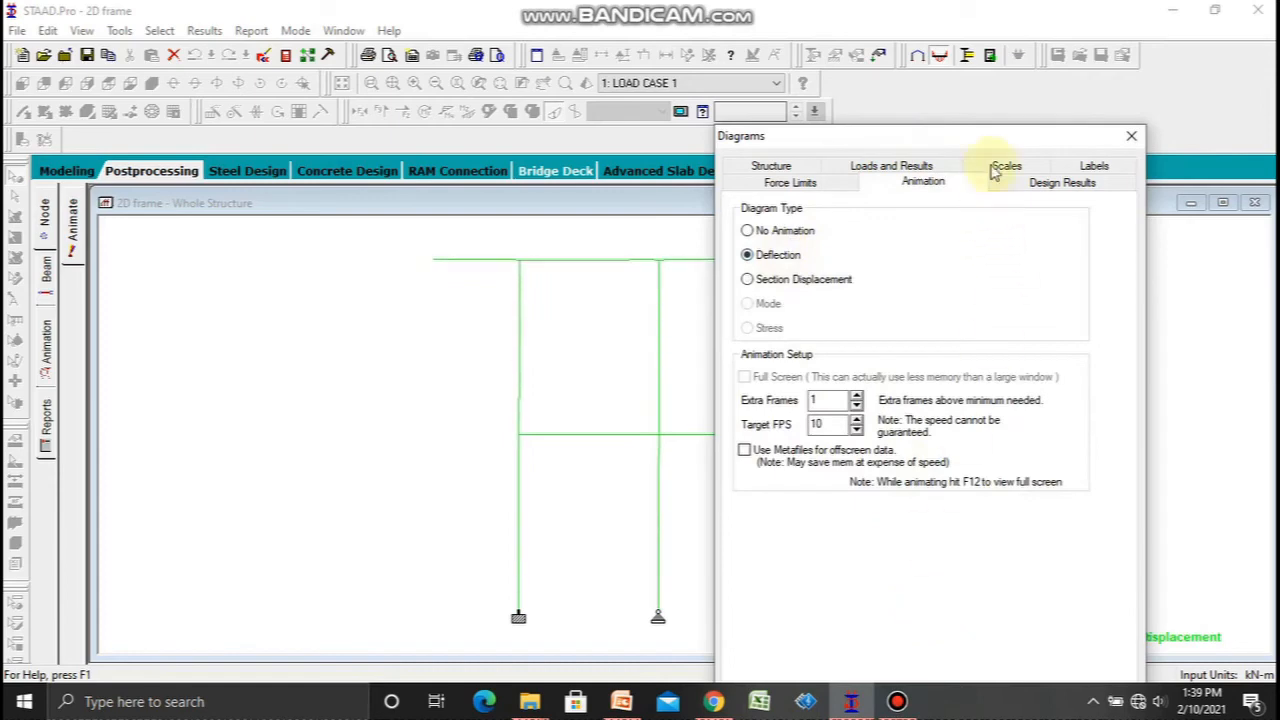
pyautogui.moveTo(999, 126); pyautogui.dragTo(1040, 51)
pyautogui.click(1082, 629)
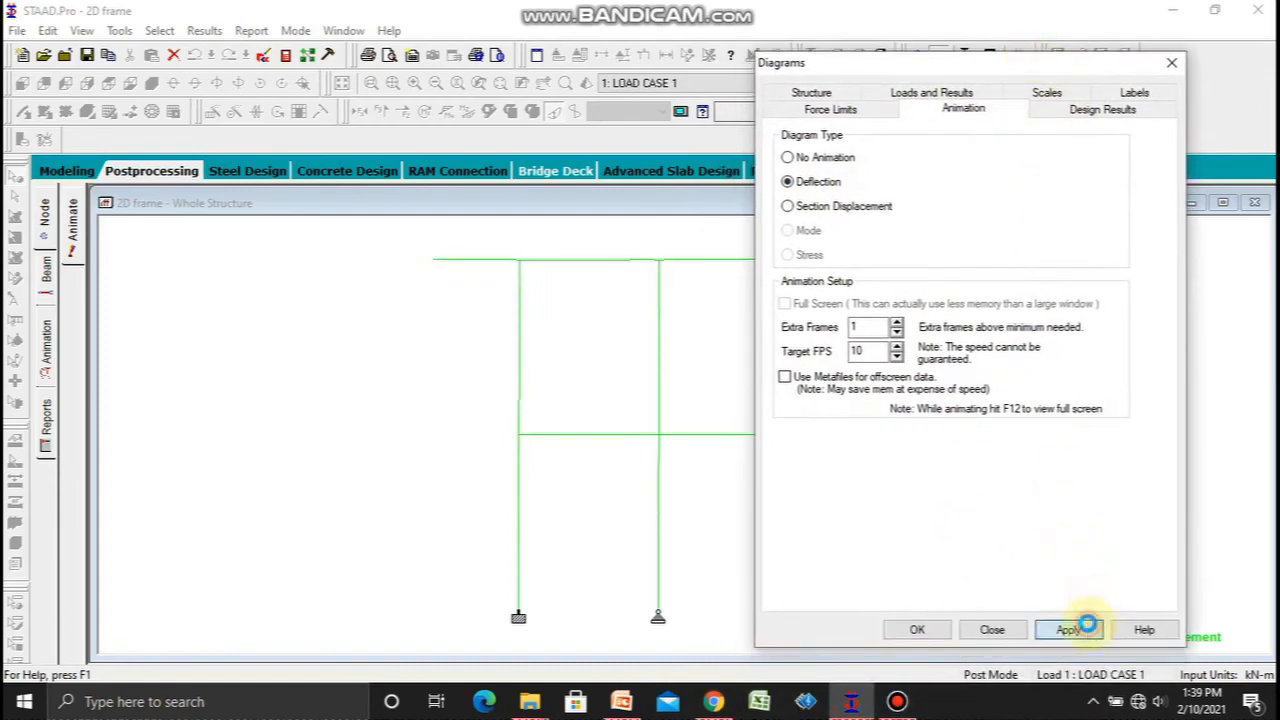
pyautogui.click(818, 210)
pyautogui.click(1066, 632)
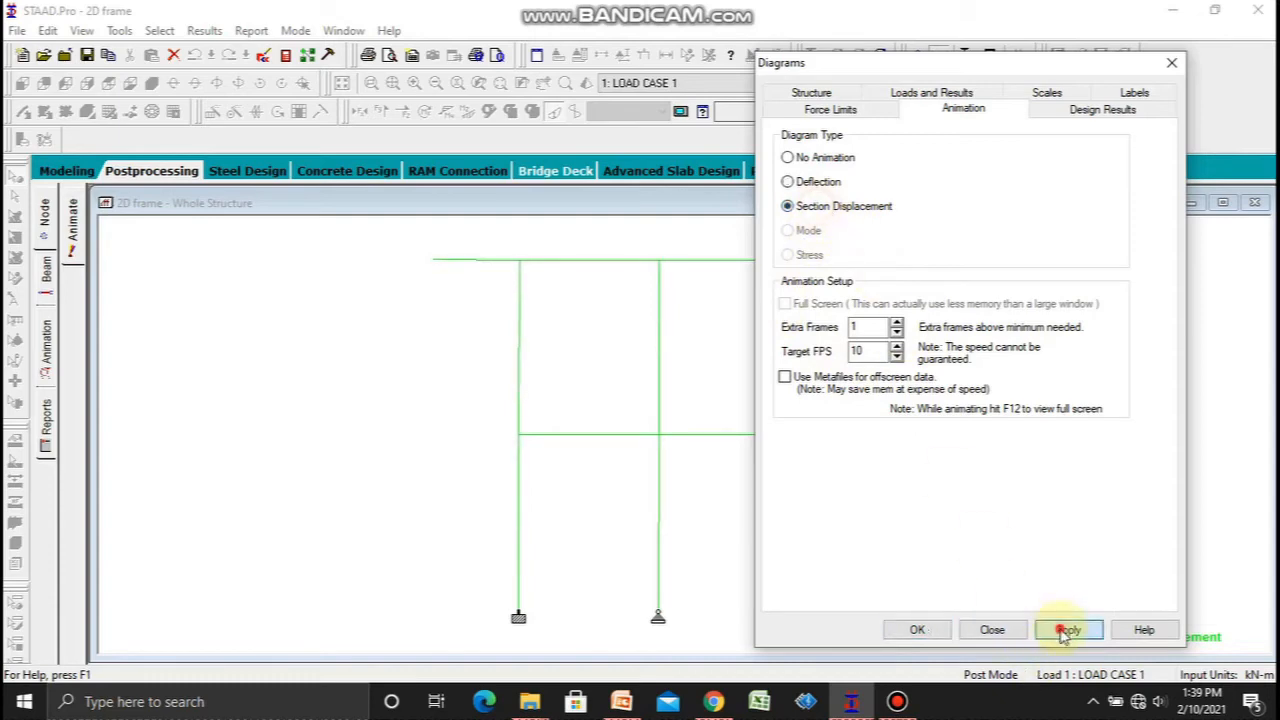
pyautogui.click(818, 182)
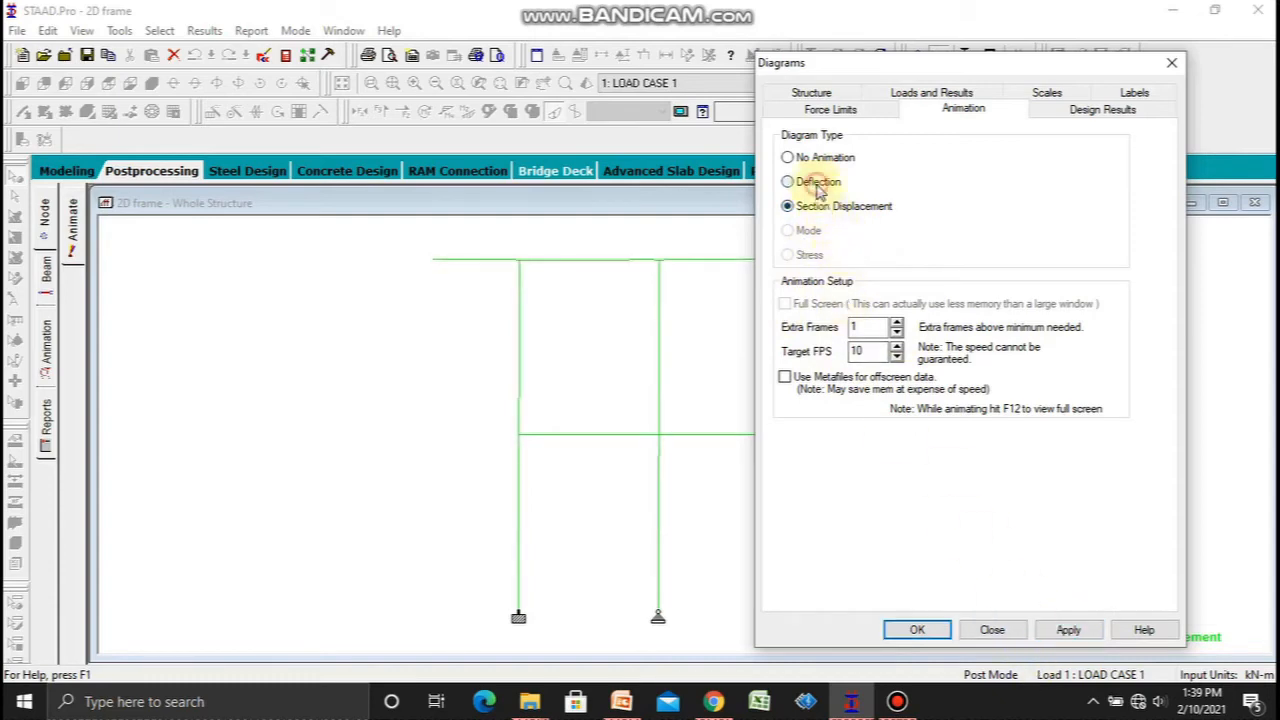
pyautogui.click(1066, 630)
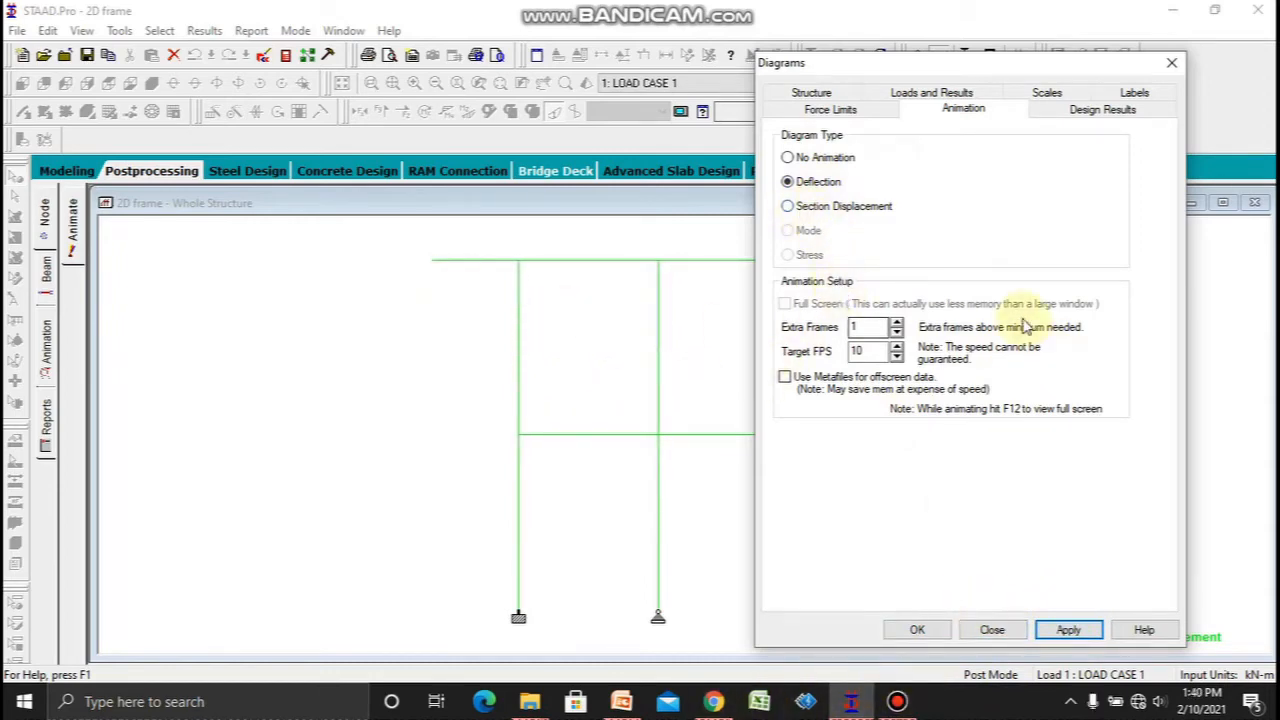
# Step: Set the displacement result scale to 200 mm per m and accept the diagram settings
pyautogui.click(1058, 94)
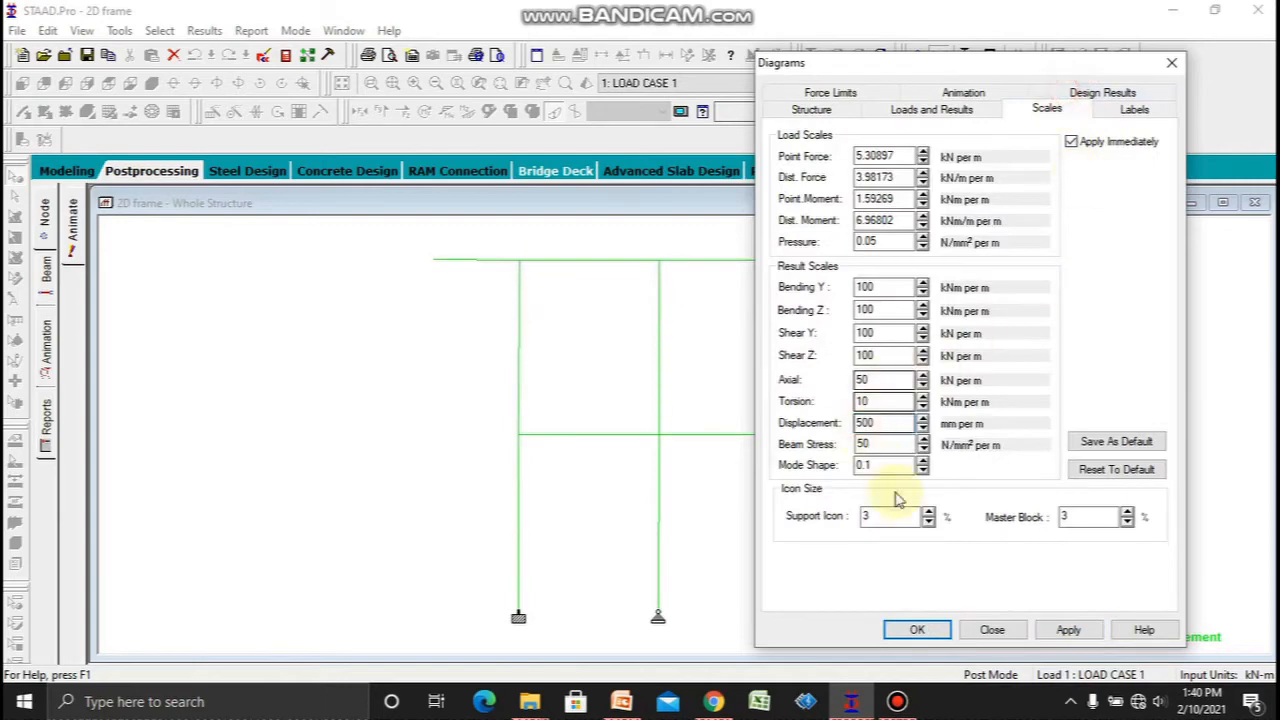
pyautogui.click(924, 430)
pyautogui.click(924, 430)
pyautogui.moveTo(893, 423); pyautogui.dragTo(762, 434)
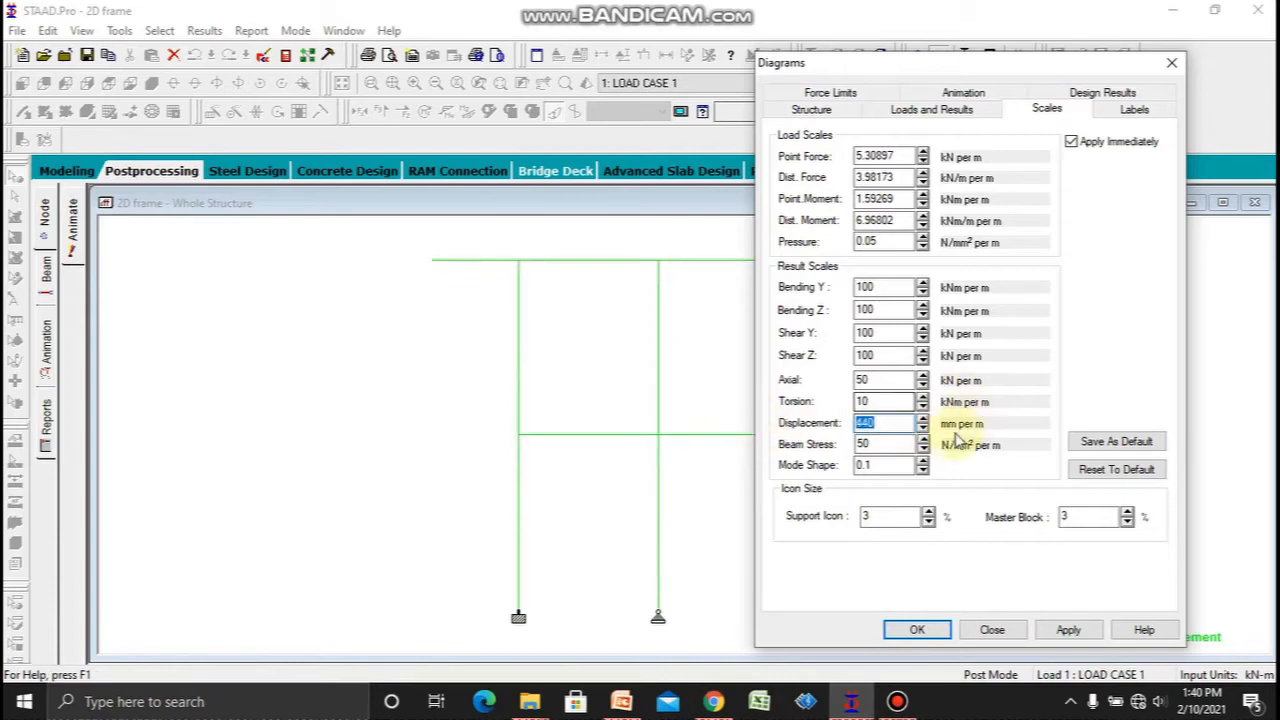
pyautogui.click(924, 430)
pyautogui.click(924, 430)
pyautogui.click(924, 430)
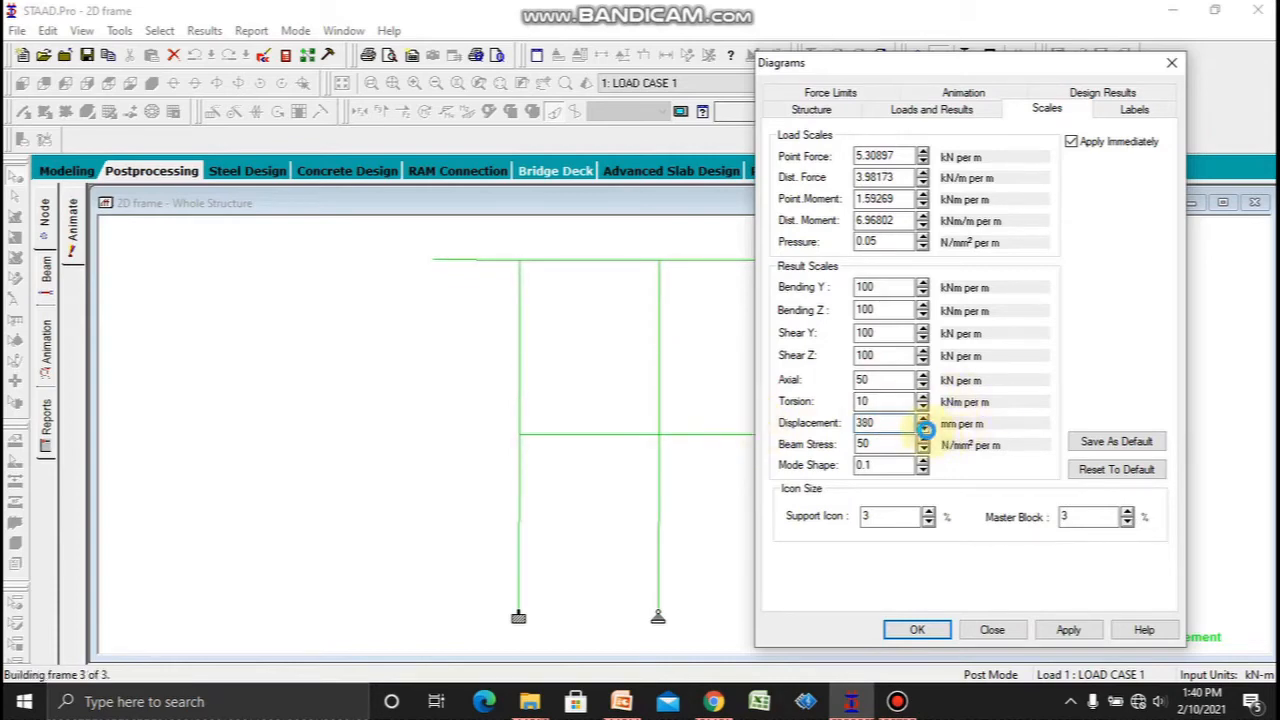
pyautogui.click(924, 430)
pyautogui.click(924, 430)
pyautogui.click(924, 430)
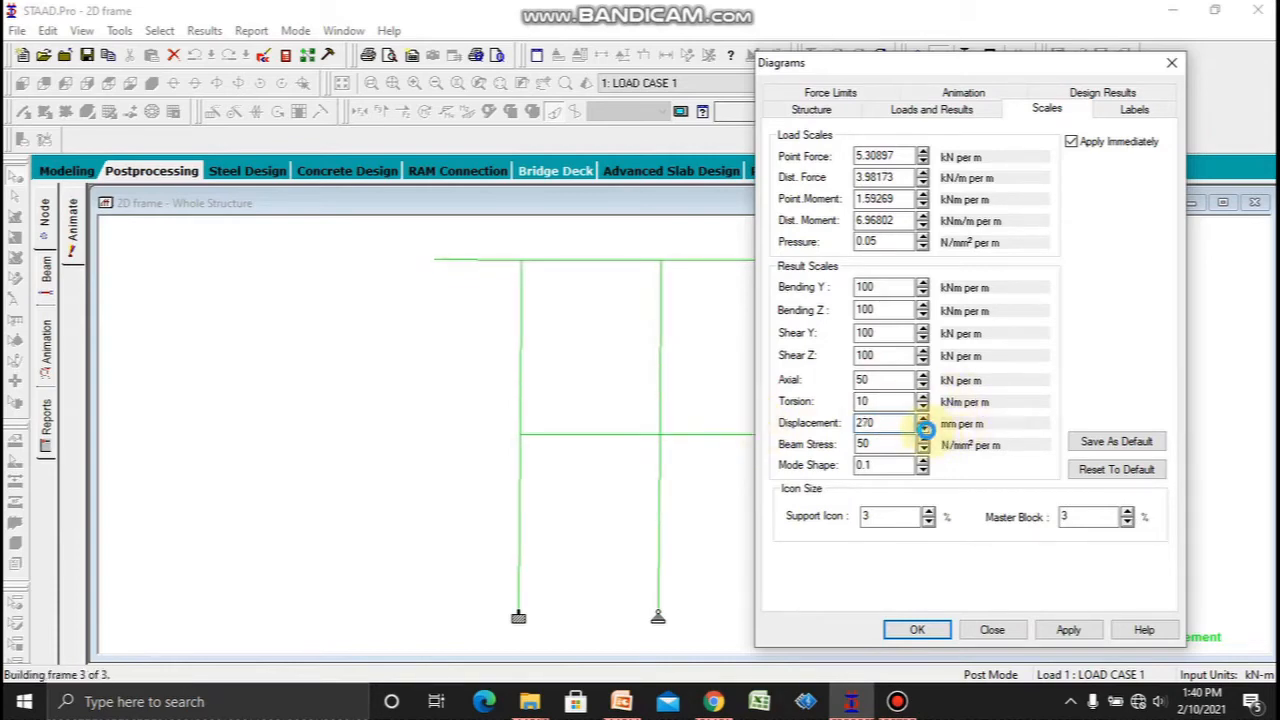
pyautogui.click(924, 430)
pyautogui.click(924, 430)
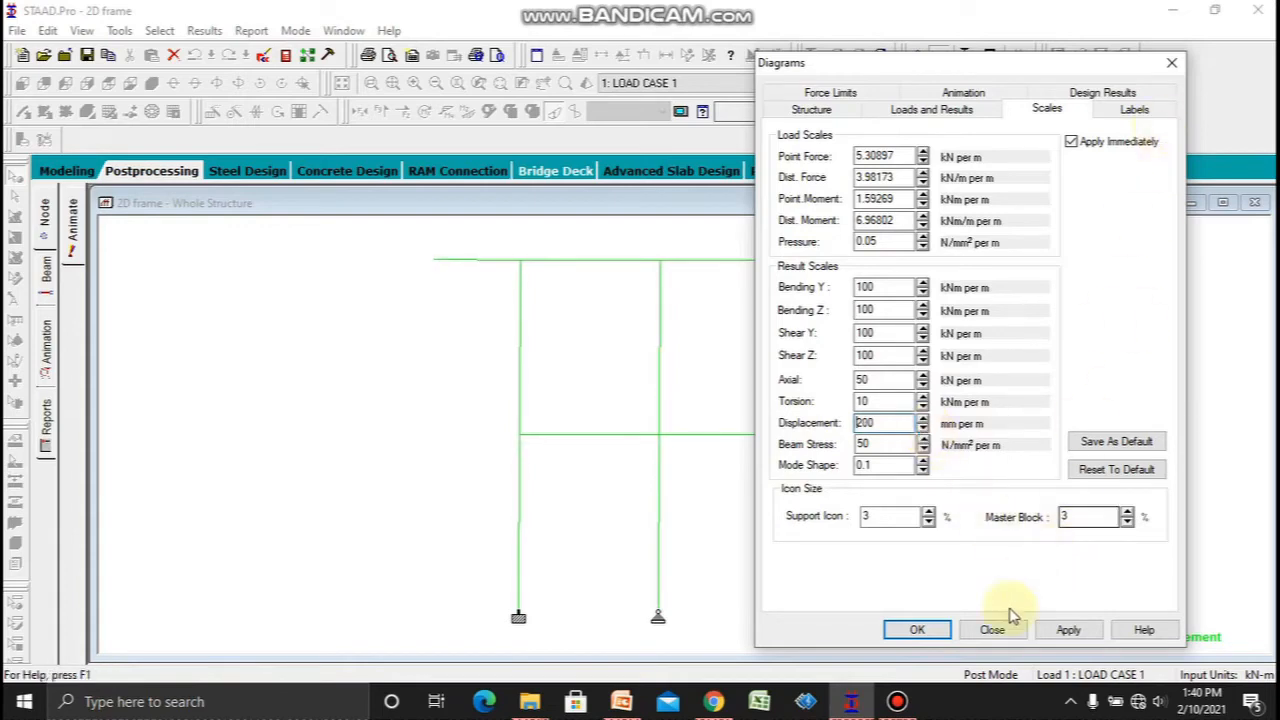
pyautogui.click(920, 627)
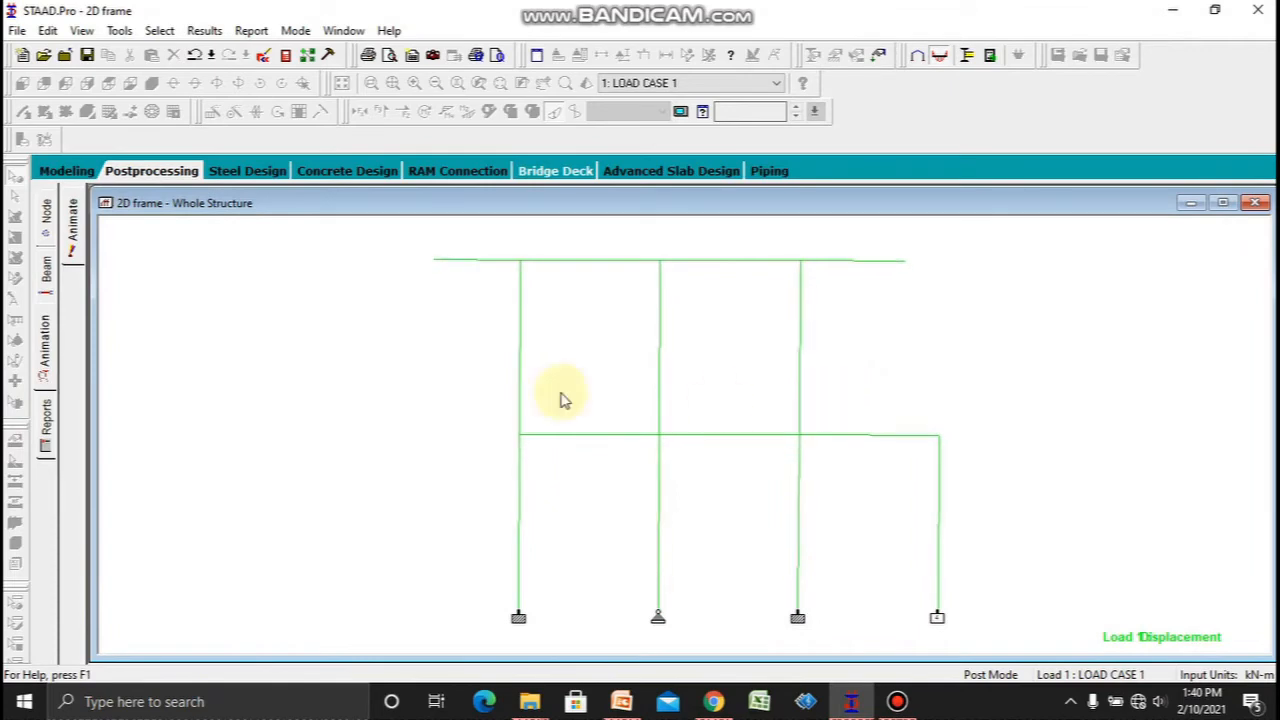
# Step: Animate the frame's section displacement and compare it with the Deflection animation, finishing with Deflection accepted
pyautogui.click(70, 240)
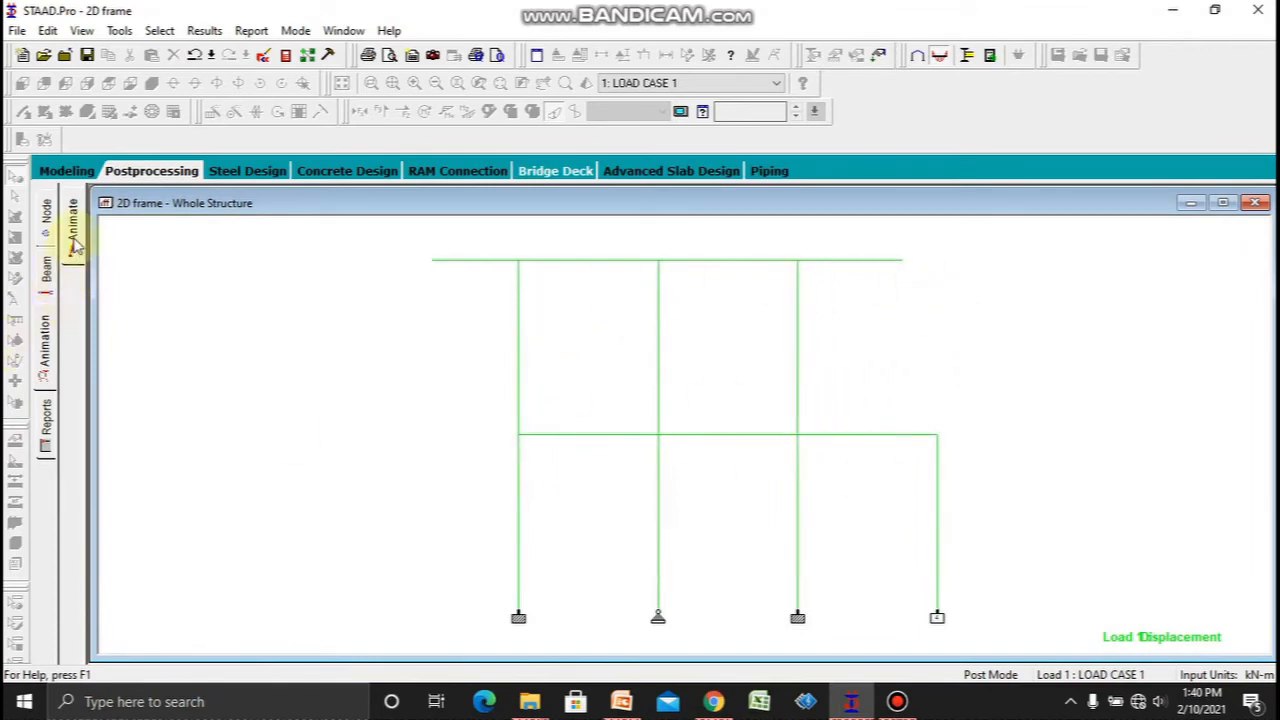
pyautogui.click(515, 198)
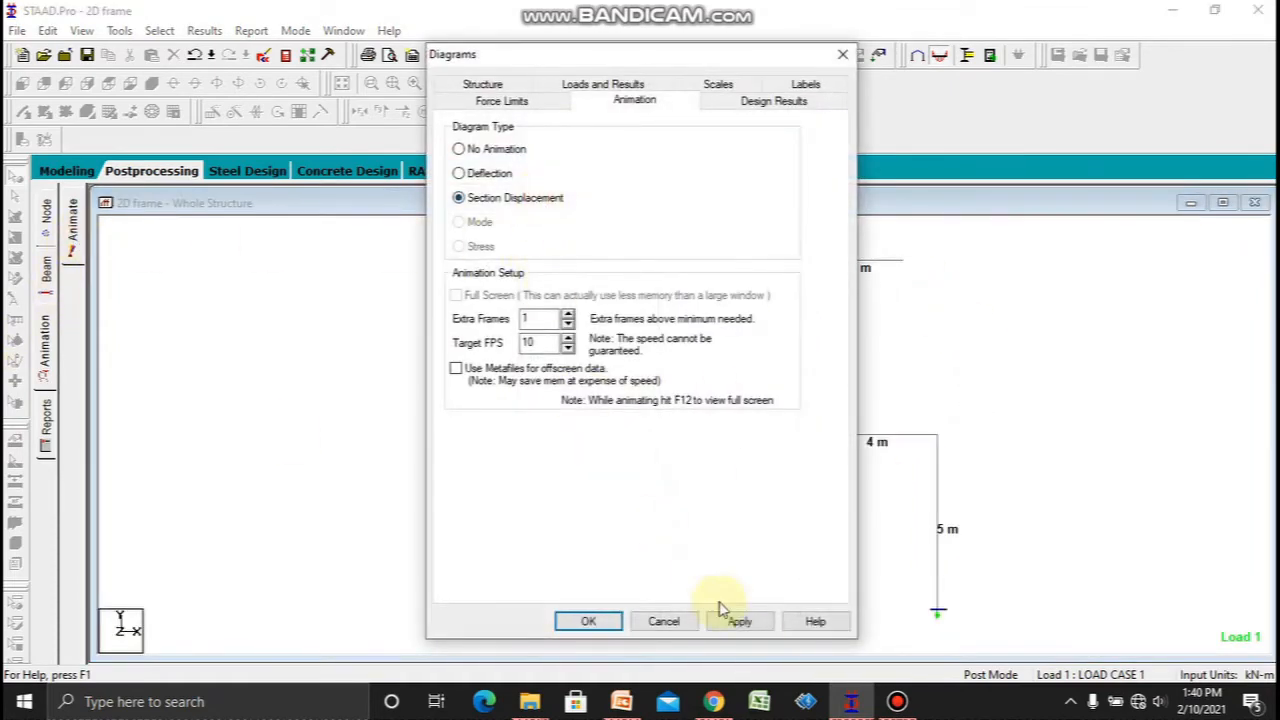
pyautogui.click(742, 619)
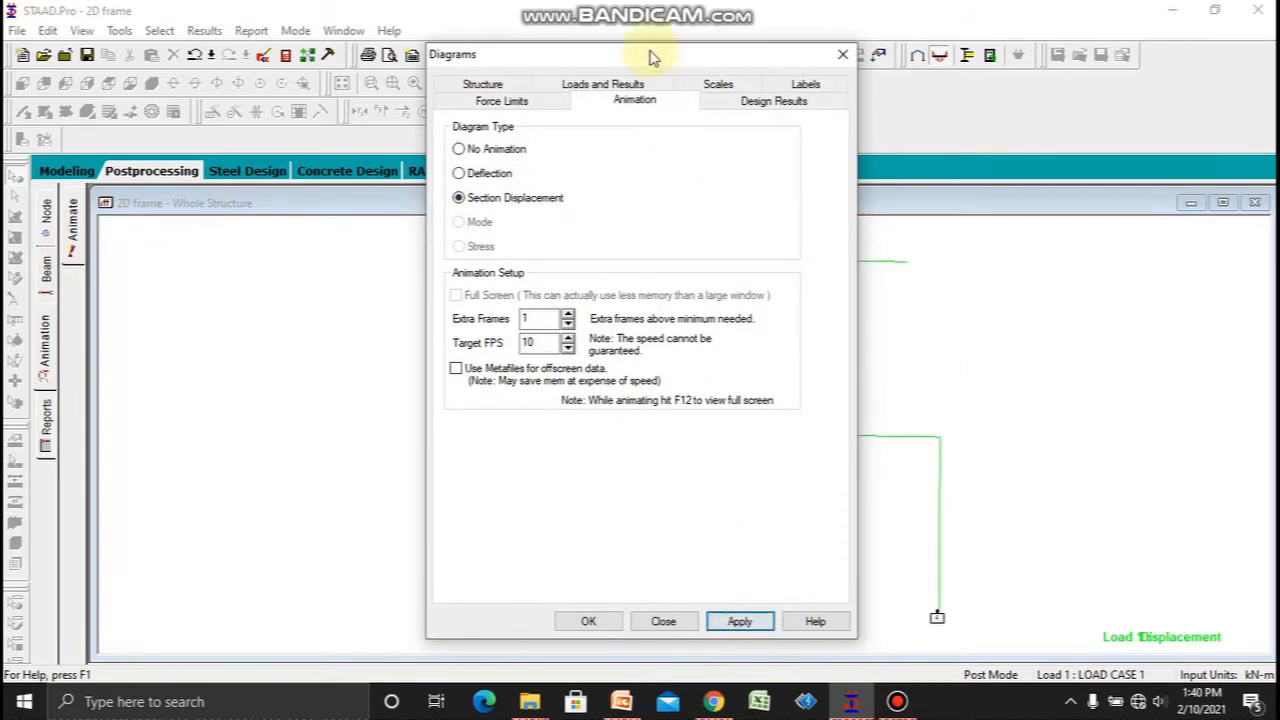
pyautogui.moveTo(651, 57); pyautogui.dragTo(365, 114)
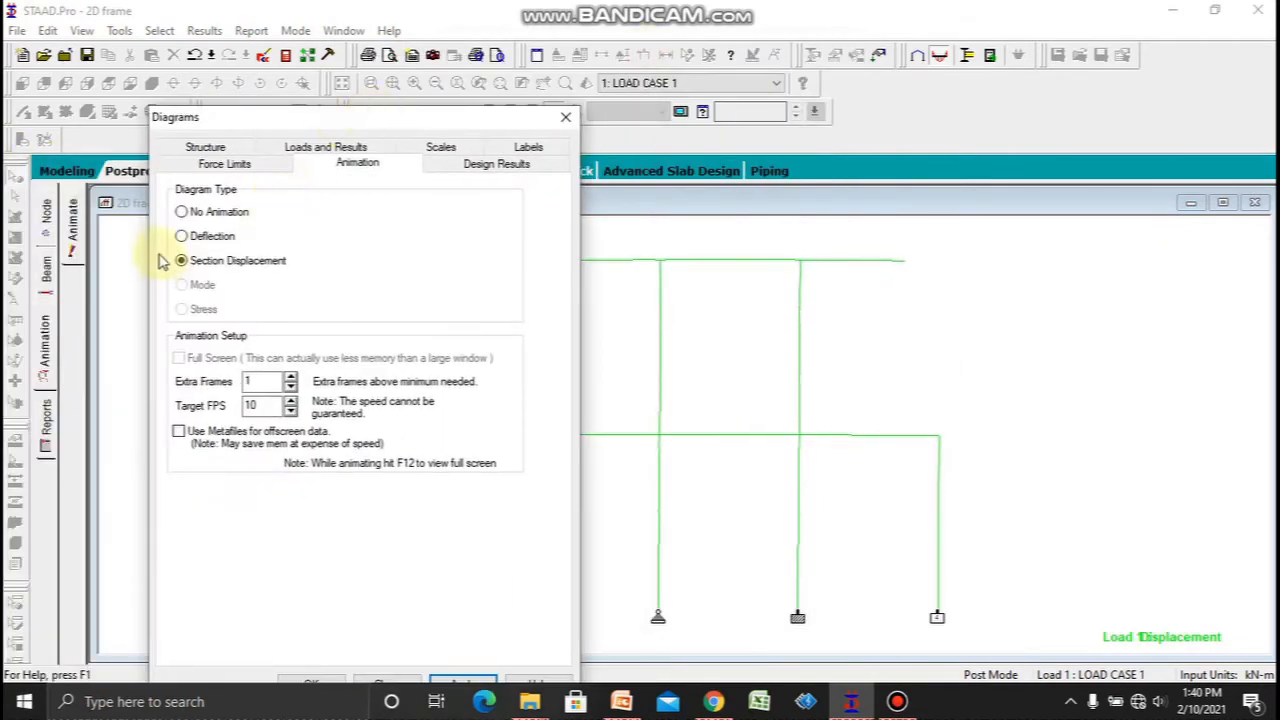
pyautogui.click(180, 232)
pyautogui.moveTo(270, 115); pyautogui.dragTo(170, 35)
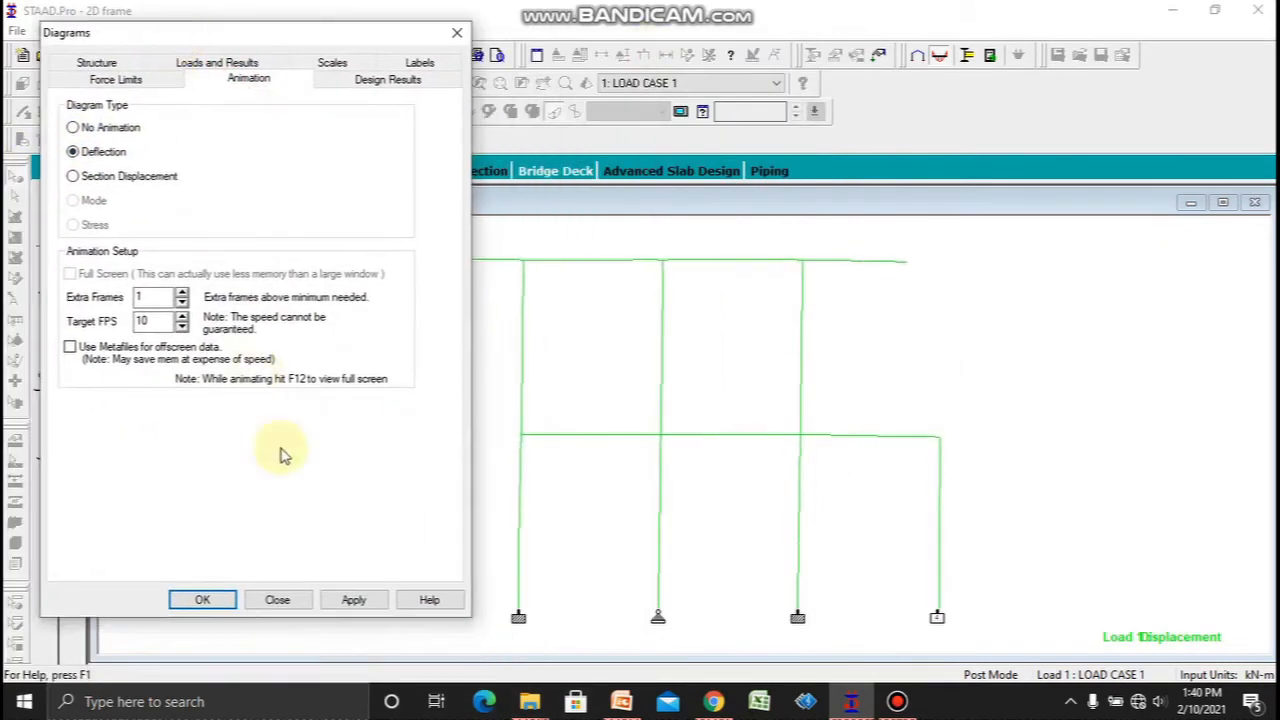
pyautogui.click(350, 598)
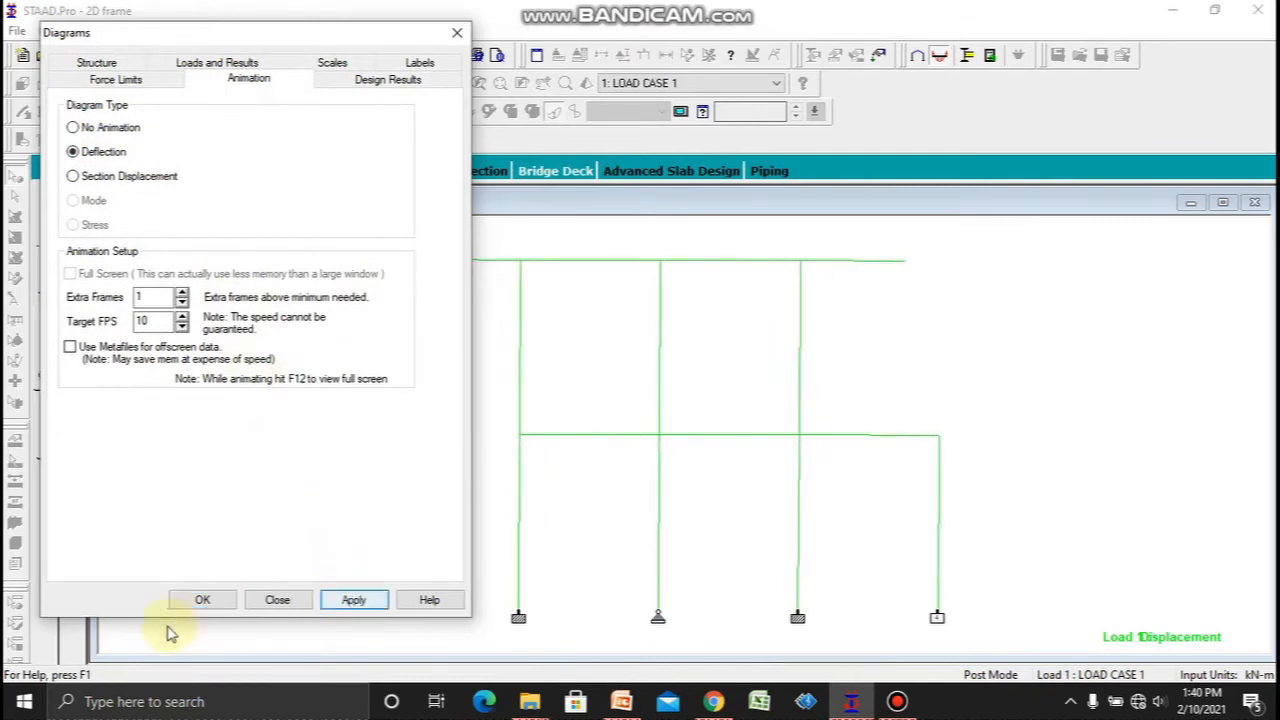
pyautogui.click(201, 600)
# Step: Open the beam force results and display only the Shear Y diagram on the frame, with Bending Z hidden
pyautogui.click(57, 275)
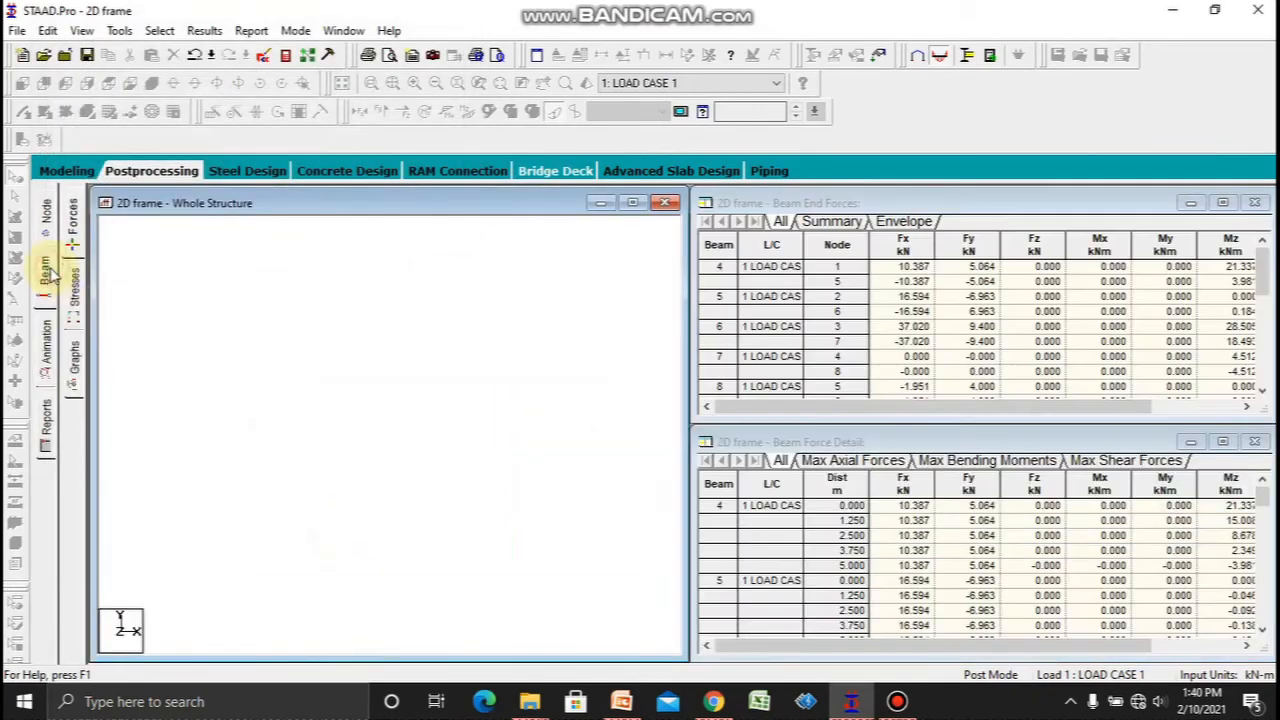
pyautogui.click(78, 228)
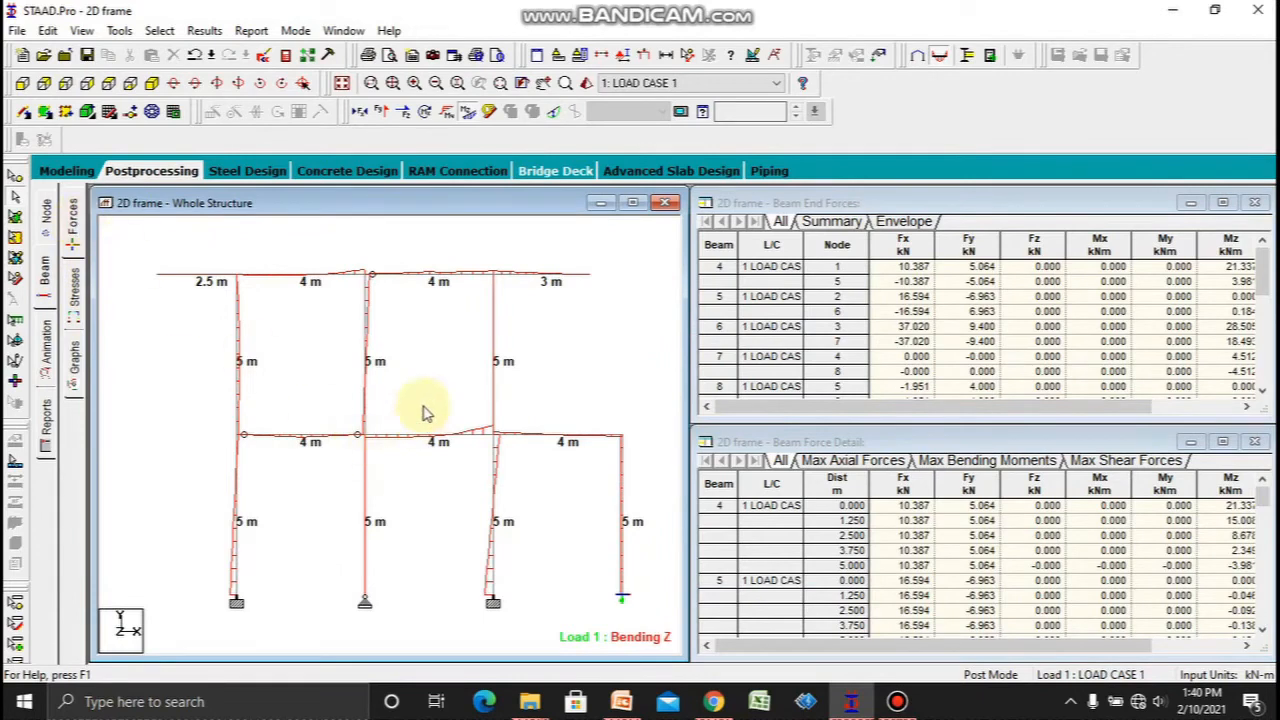
pyautogui.click(382, 113)
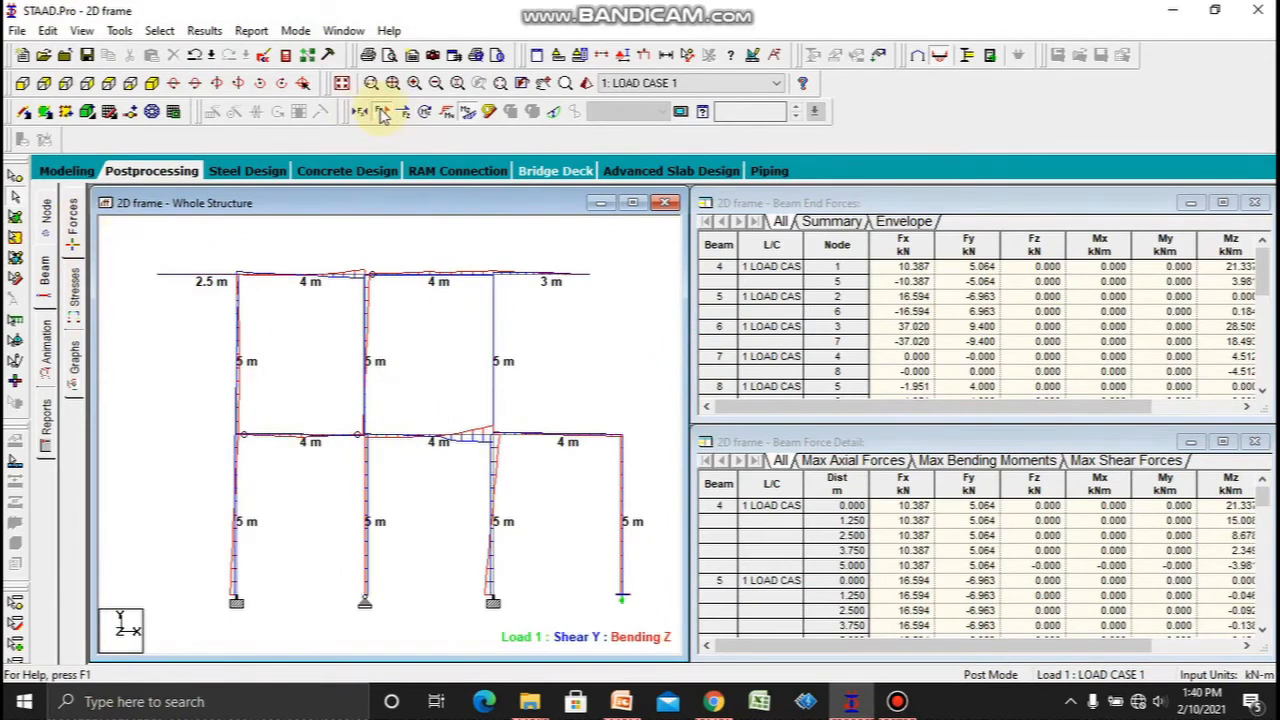
pyautogui.click(446, 112)
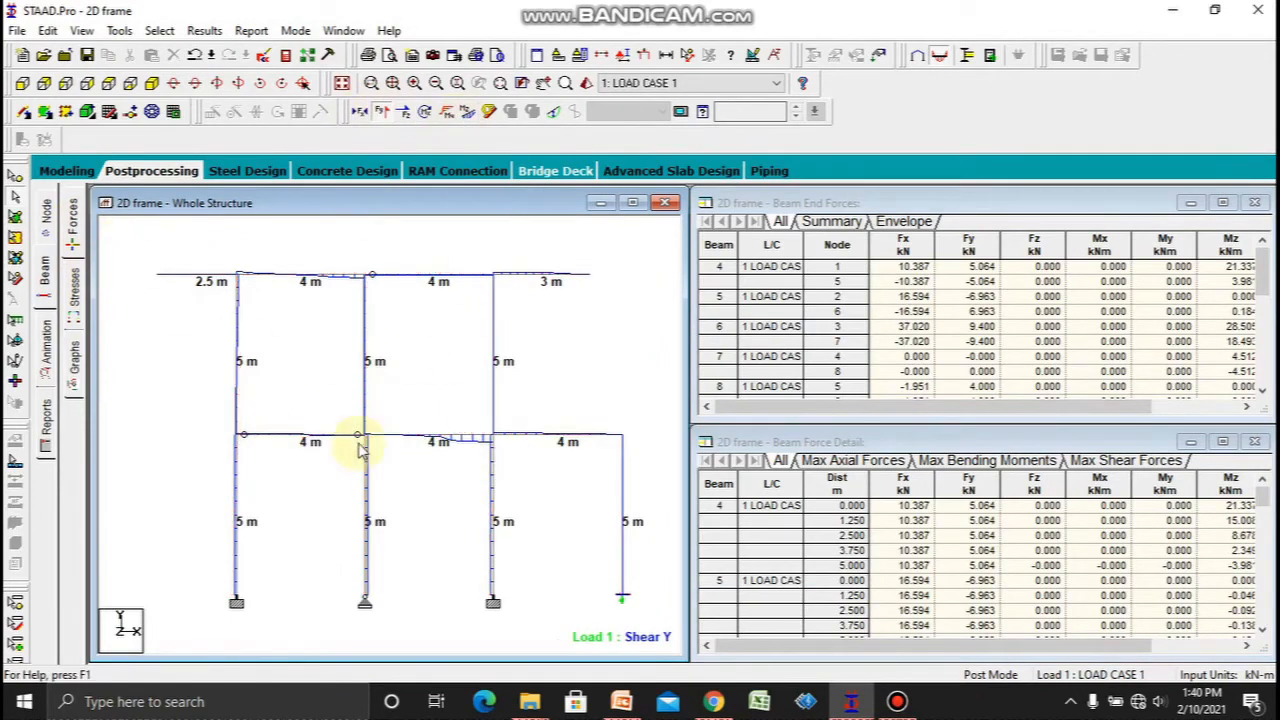
# Step: Set the Shear Y result scale to 8 kN per m with scale changes applied immediately
pyautogui.rightClick(457, 358)
pyautogui.click(505, 565)
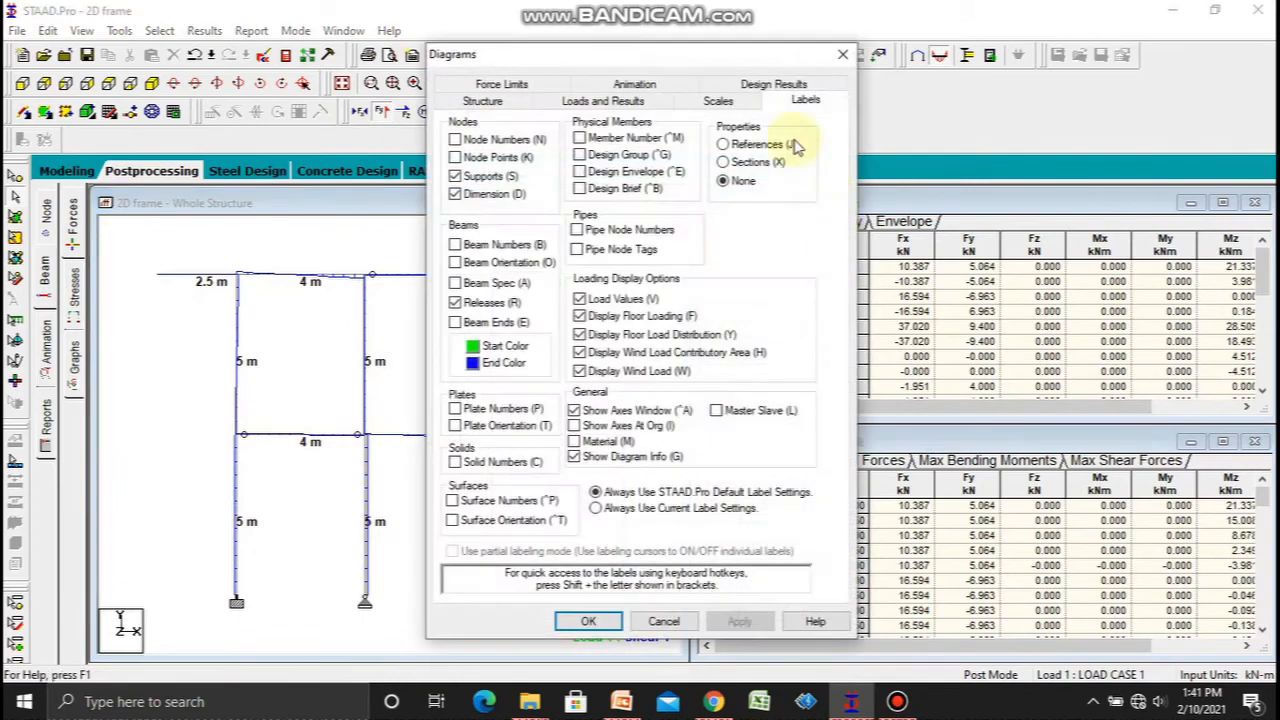
pyautogui.moveTo(692, 58); pyautogui.dragTo(994, 58)
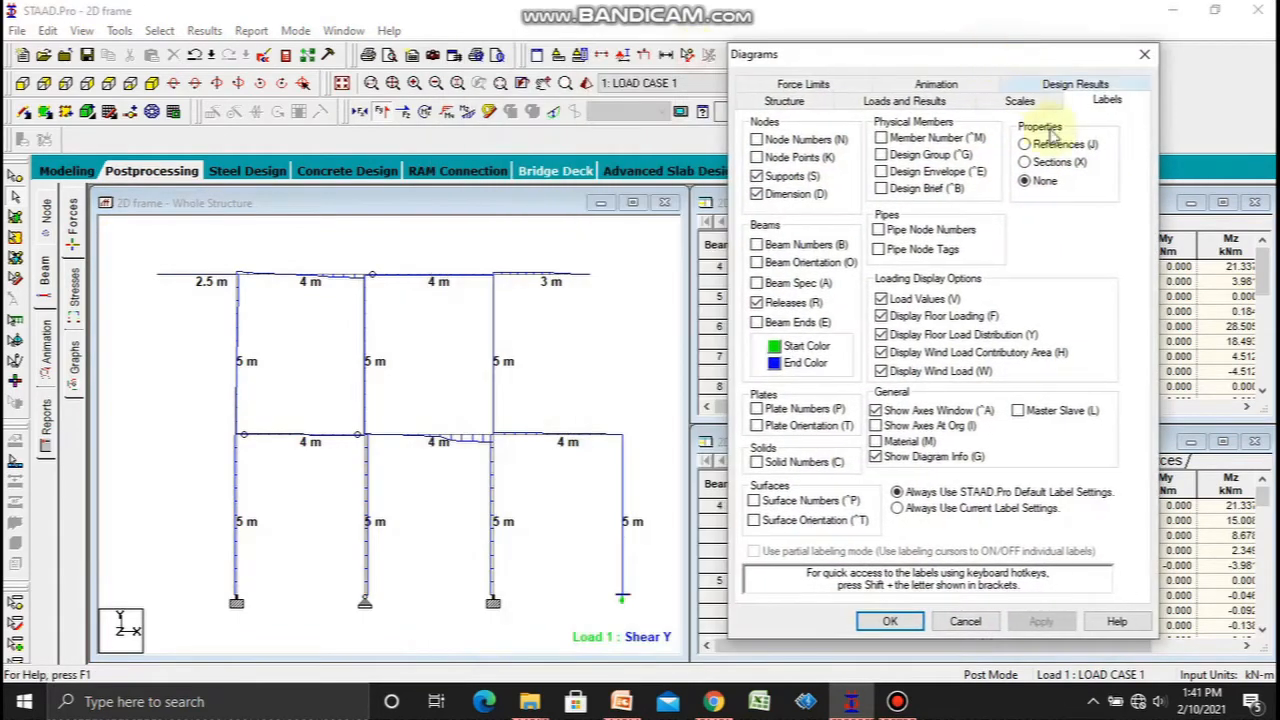
pyautogui.click(1019, 101)
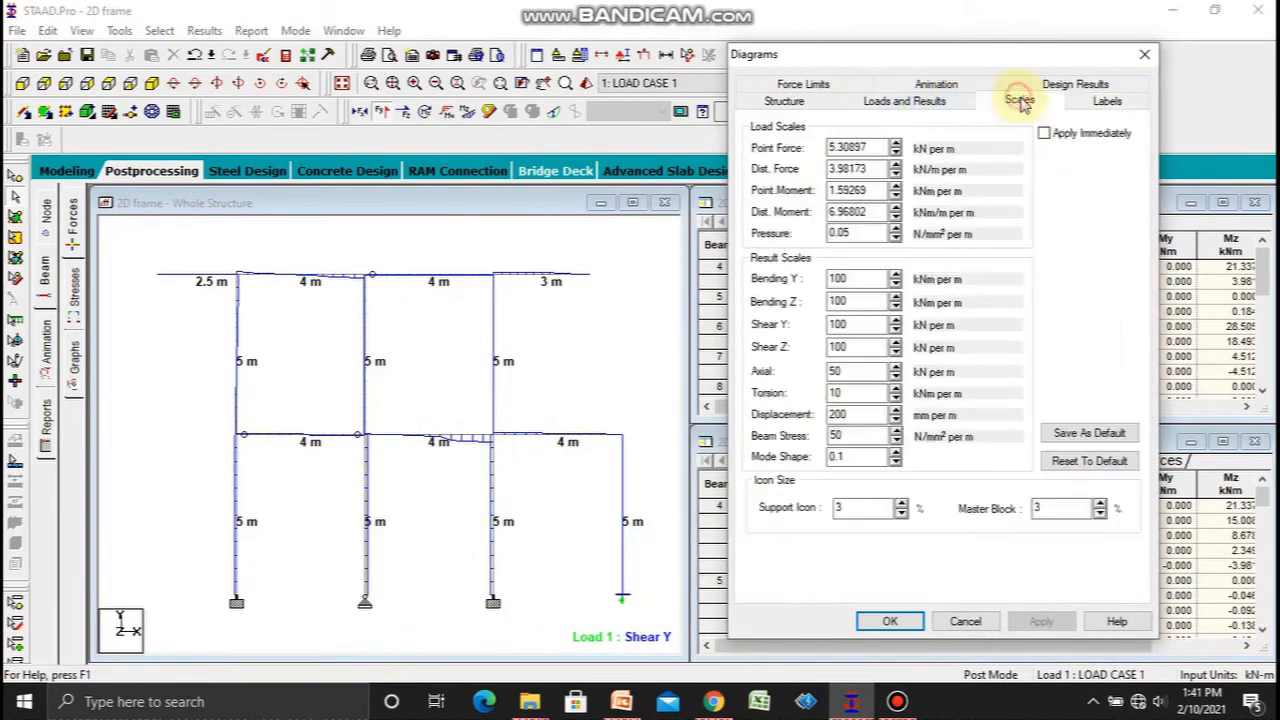
pyautogui.click(896, 330)
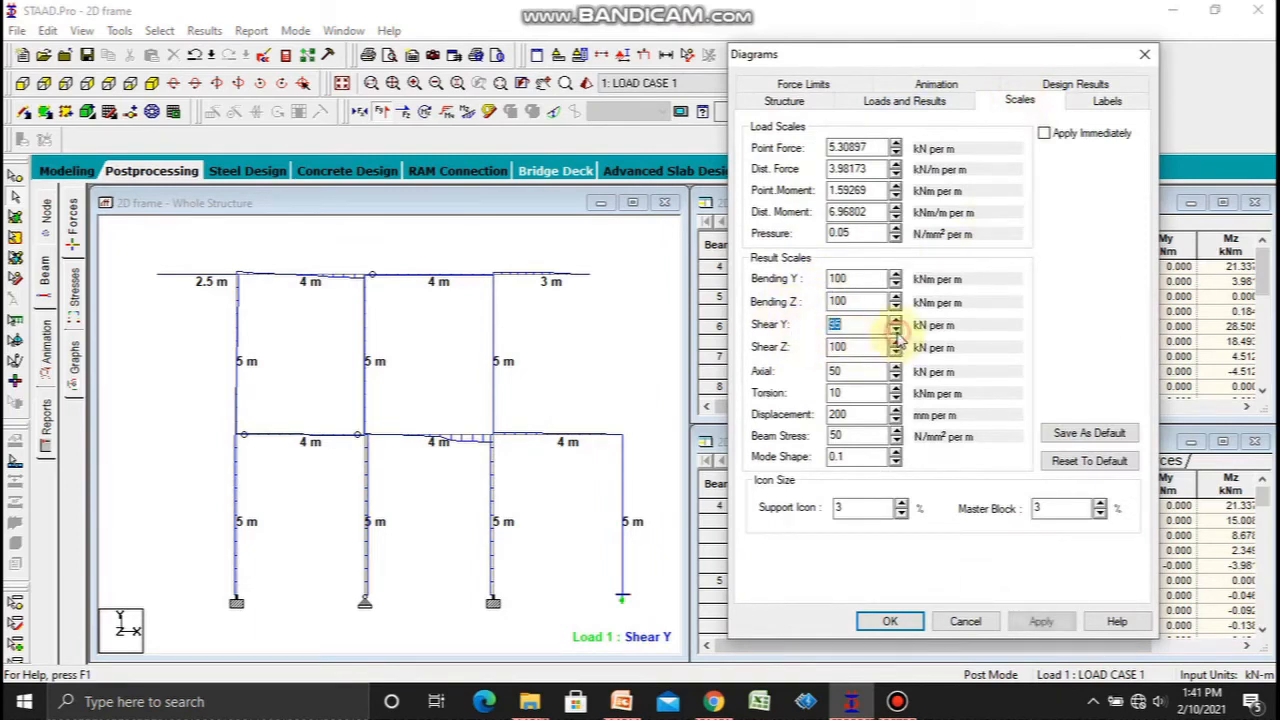
pyautogui.click(1068, 135)
pyautogui.click(896, 331)
pyautogui.click(896, 331)
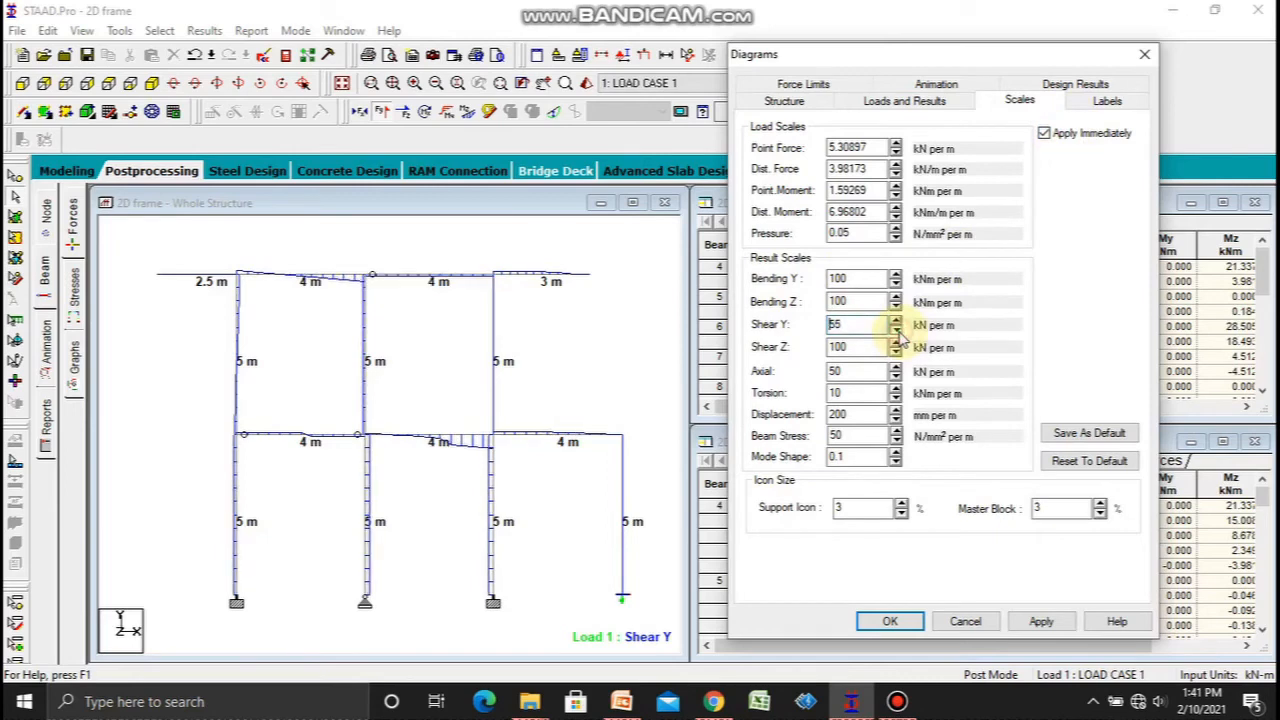
pyautogui.click(896, 331)
pyautogui.click(896, 331)
pyautogui.click(896, 331)
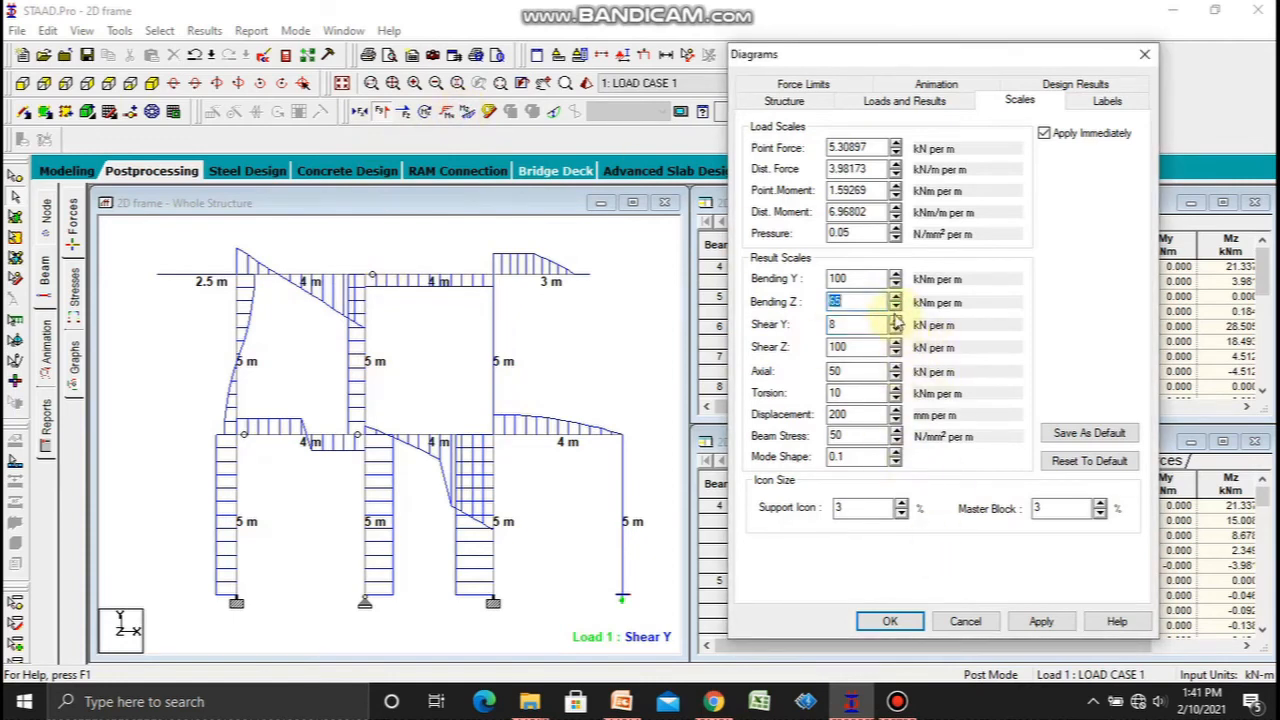
# Step: Accept a Bending Z result scale of 40 kNm per m and replace the Shear Y diagram with Bending Z
pyautogui.click(1041, 621)
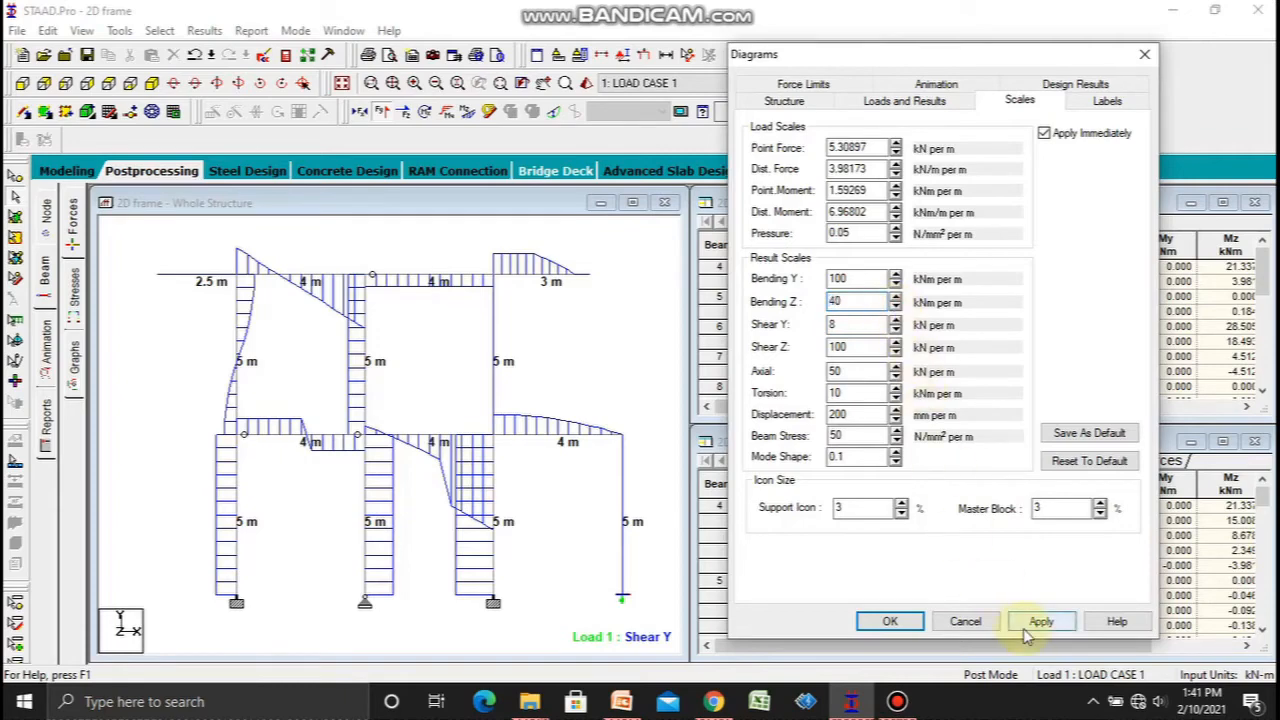
pyautogui.click(888, 621)
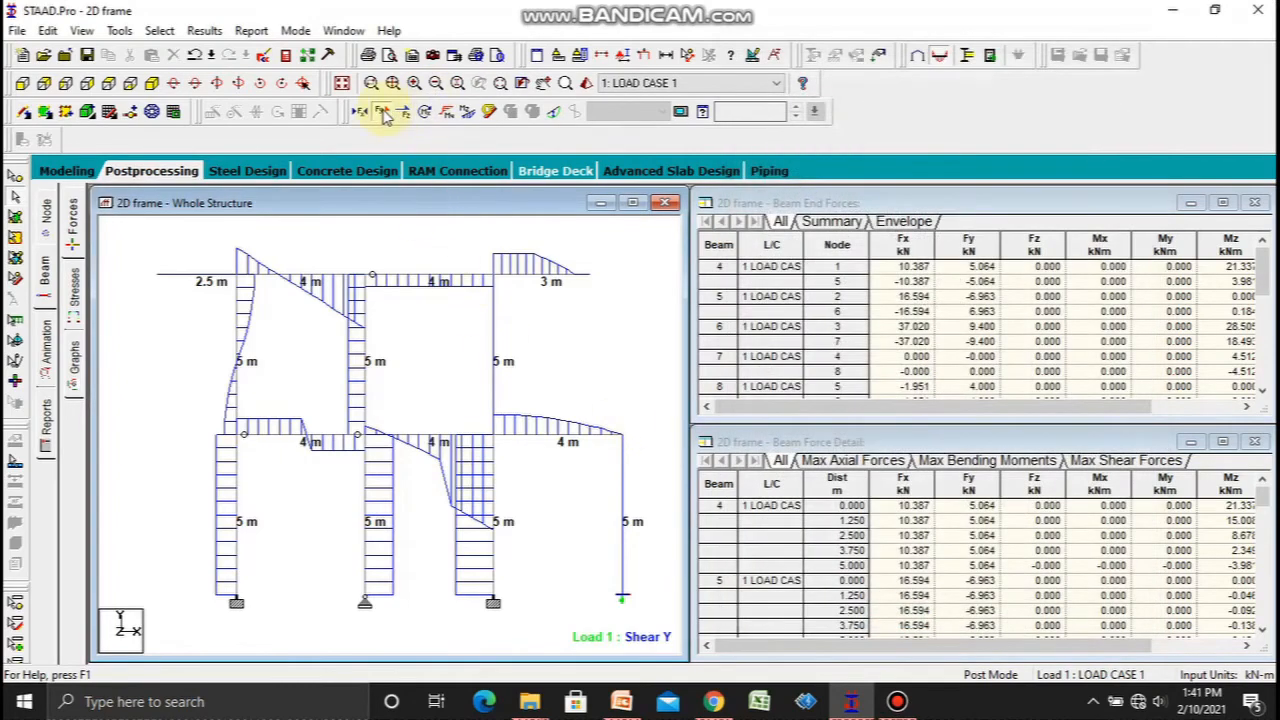
pyautogui.click(383, 112)
pyautogui.click(472, 112)
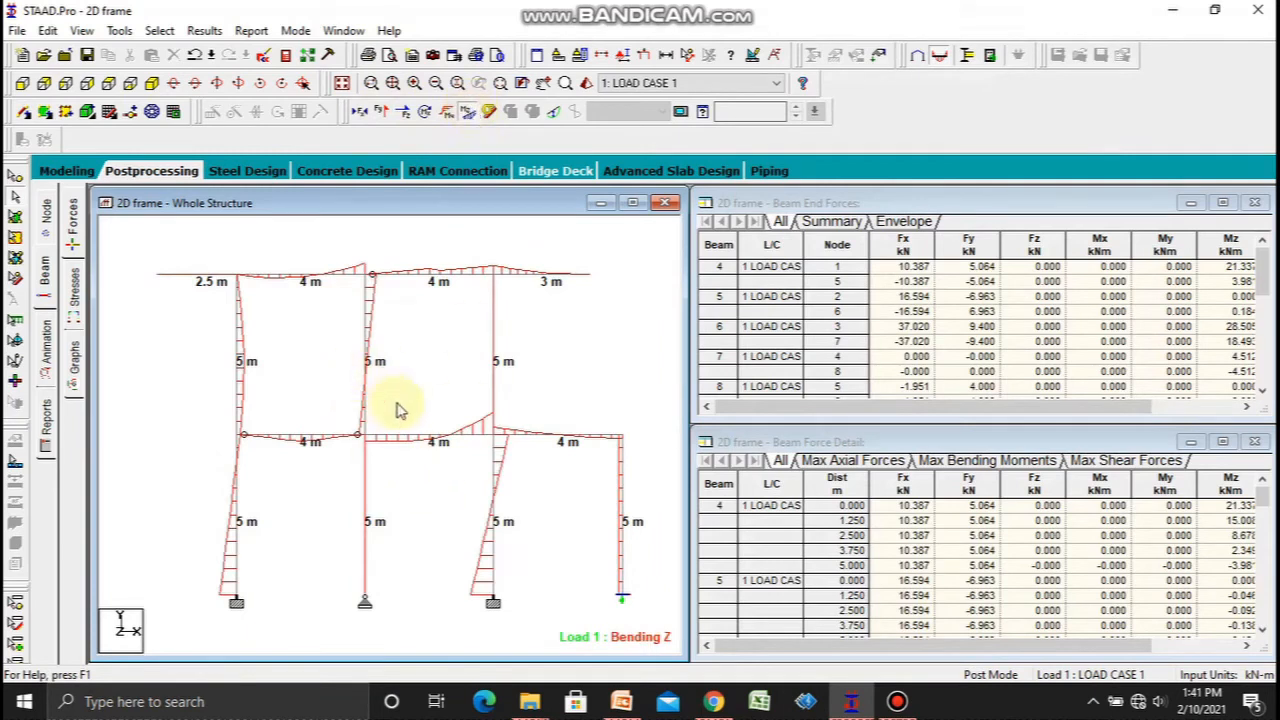
# Step: Open the beam stress results and view the 3D stress contour of the upper-storey column below the 3 m overhang's inner end
pyautogui.click(74, 290)
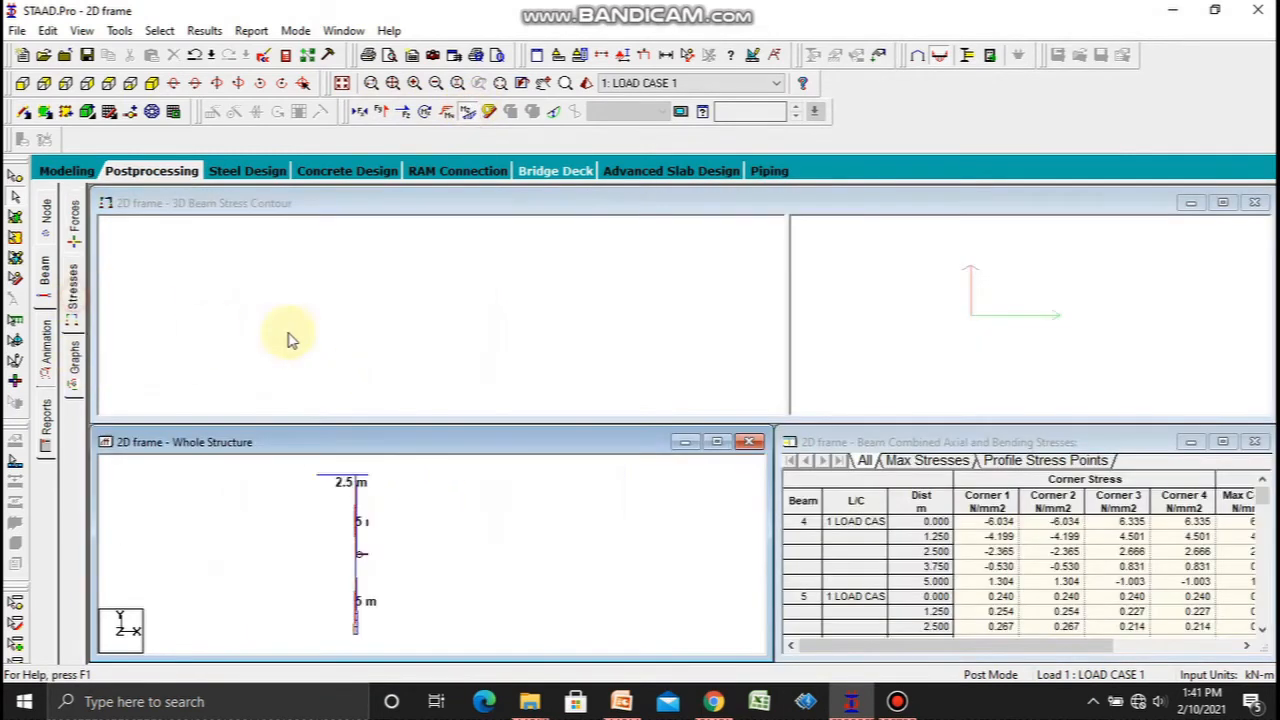
pyautogui.click(481, 501)
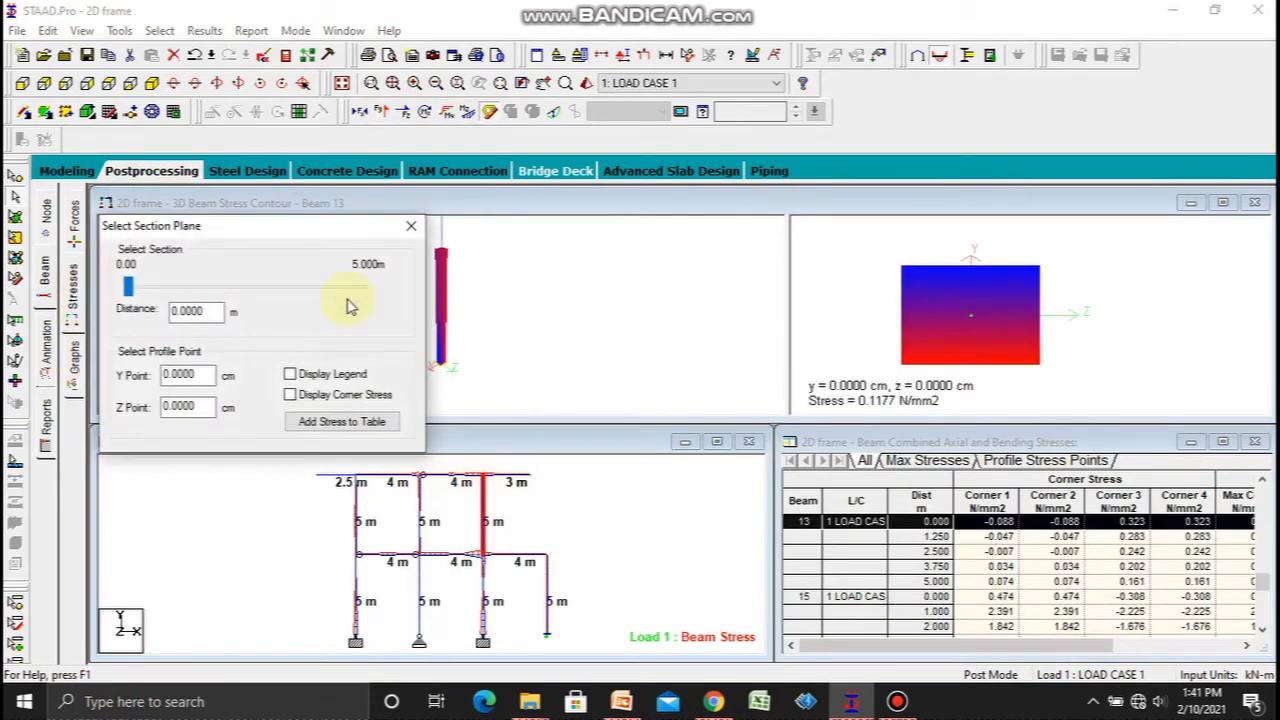
pyautogui.click(410, 229)
# Step: Examine the beam graphs of moment, shear and axial force for the two rightmost ground-storey columns and both roof overhangs
pyautogui.click(76, 372)
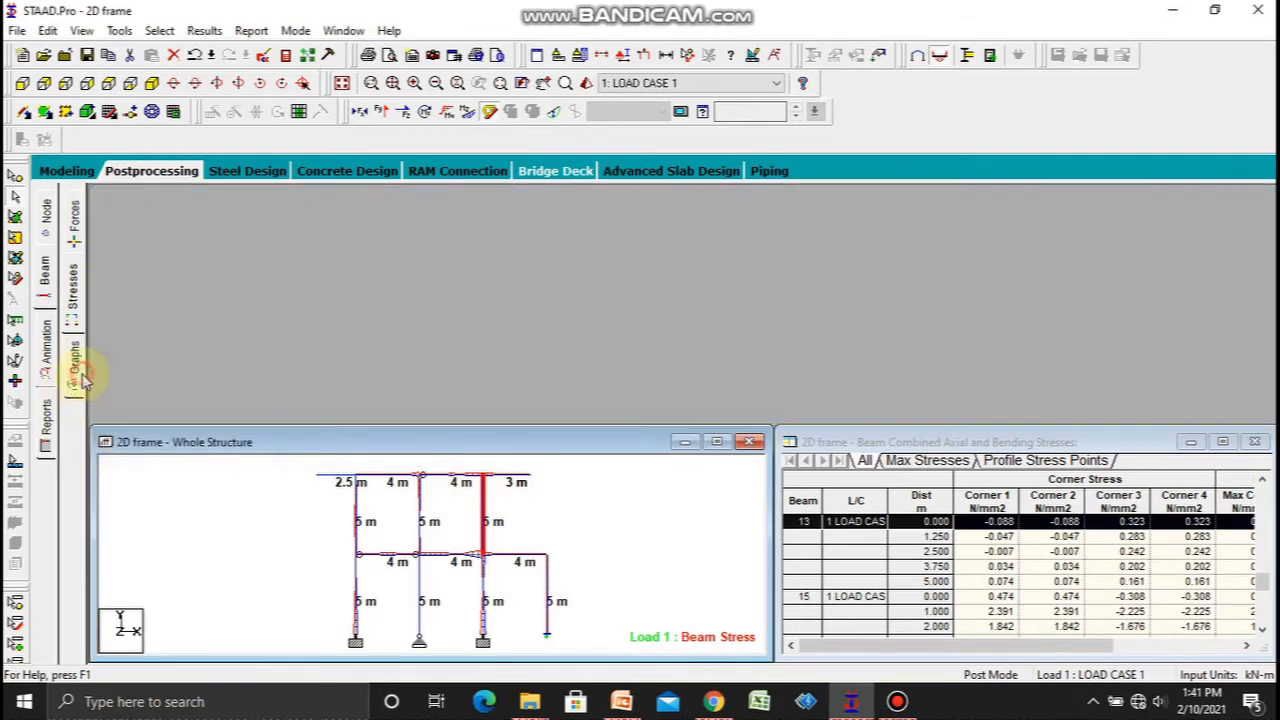
pyautogui.click(594, 488)
pyautogui.click(602, 472)
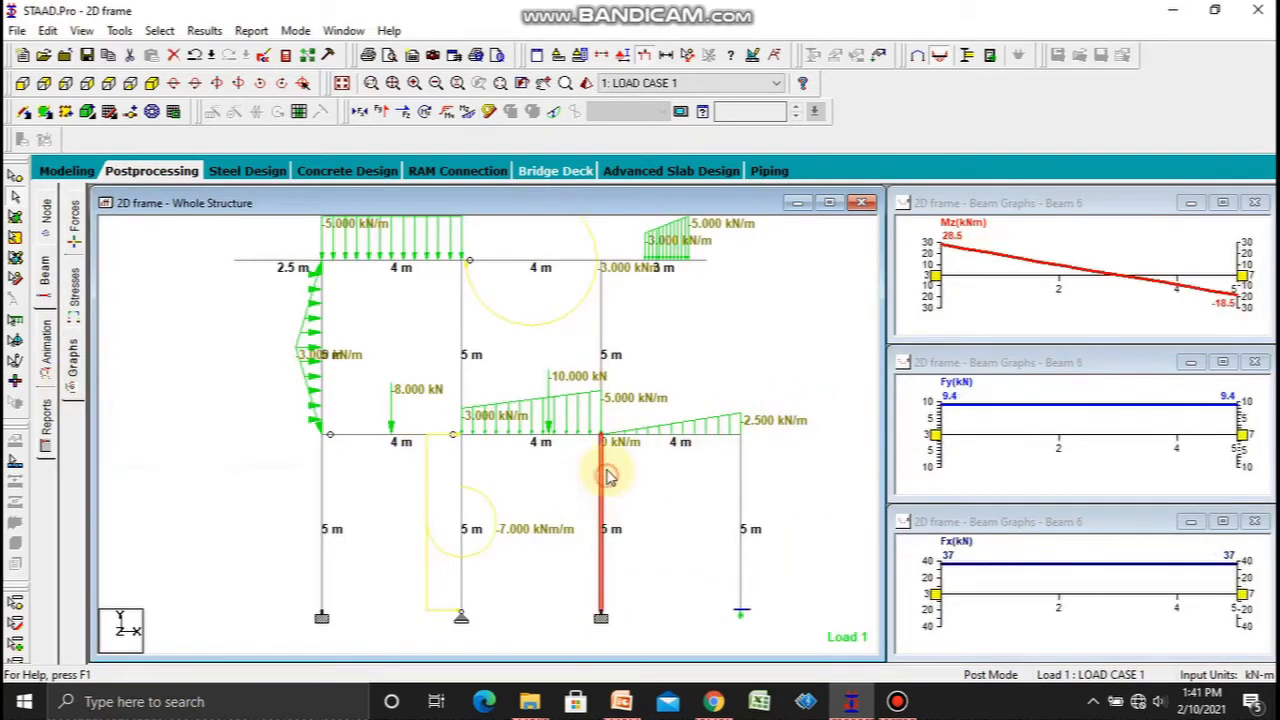
pyautogui.click(677, 437)
pyautogui.click(740, 458)
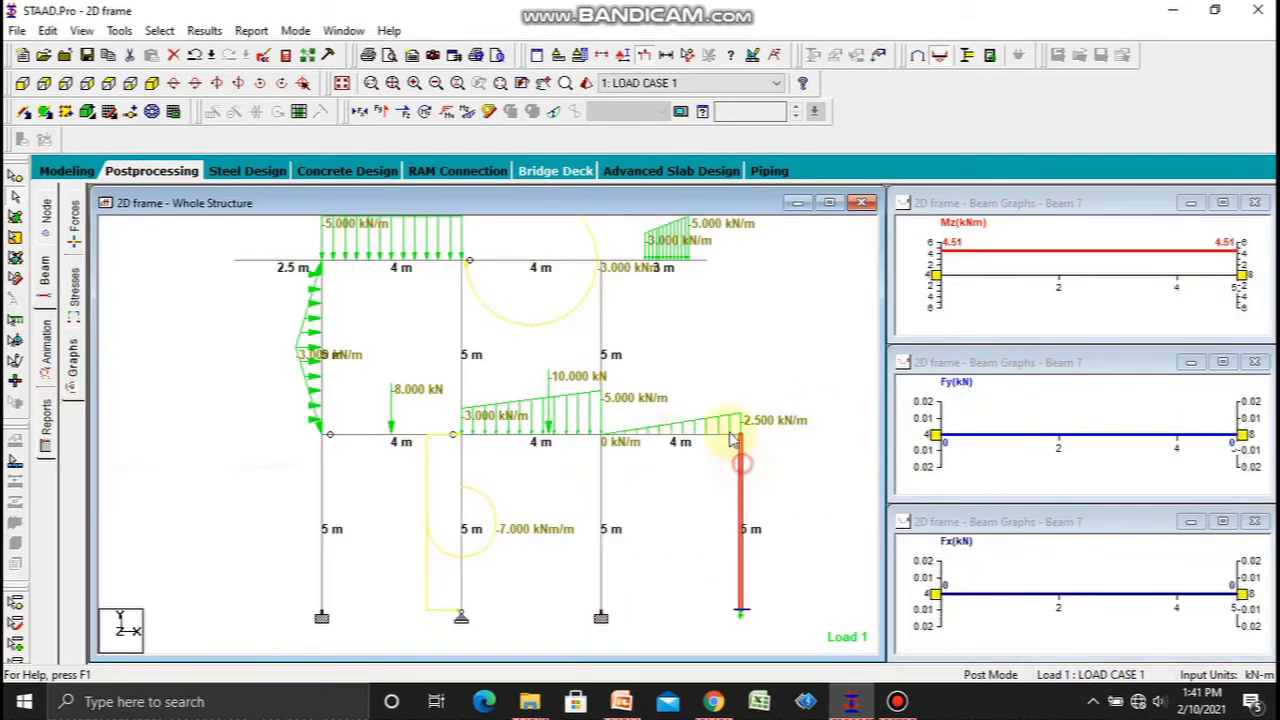
pyautogui.click(672, 275)
pyautogui.click(677, 264)
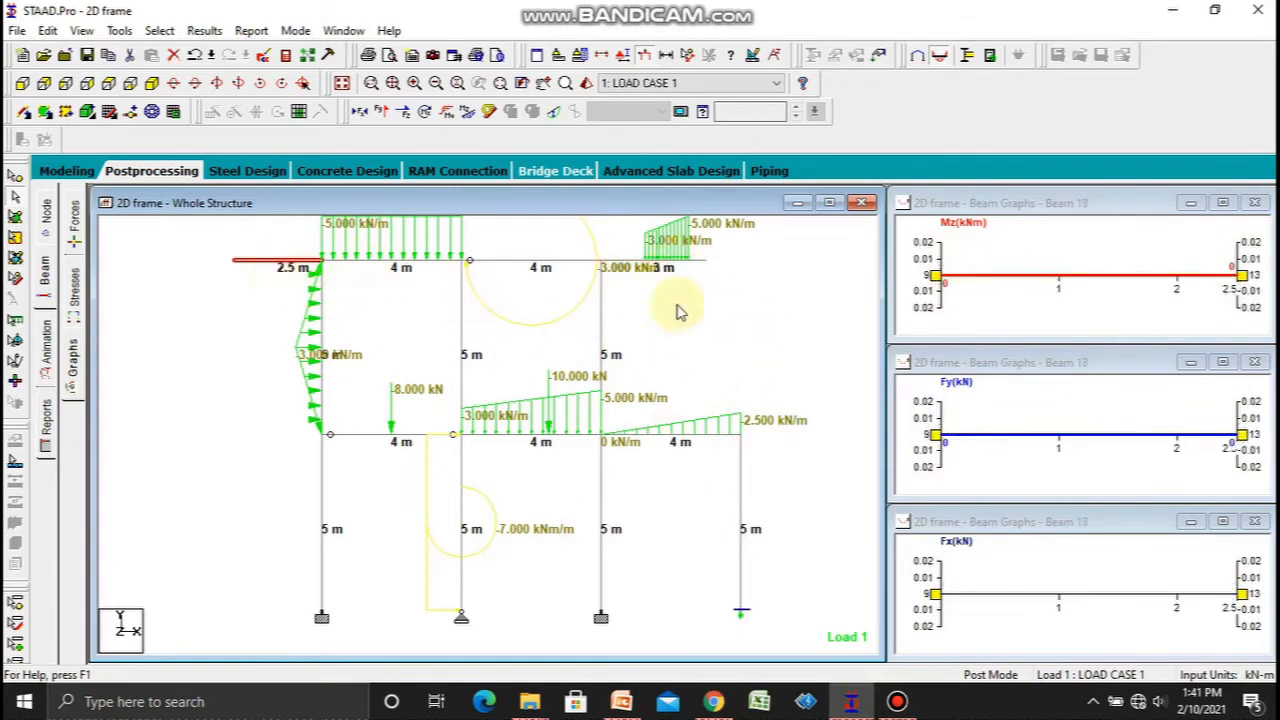
pyautogui.click(708, 268)
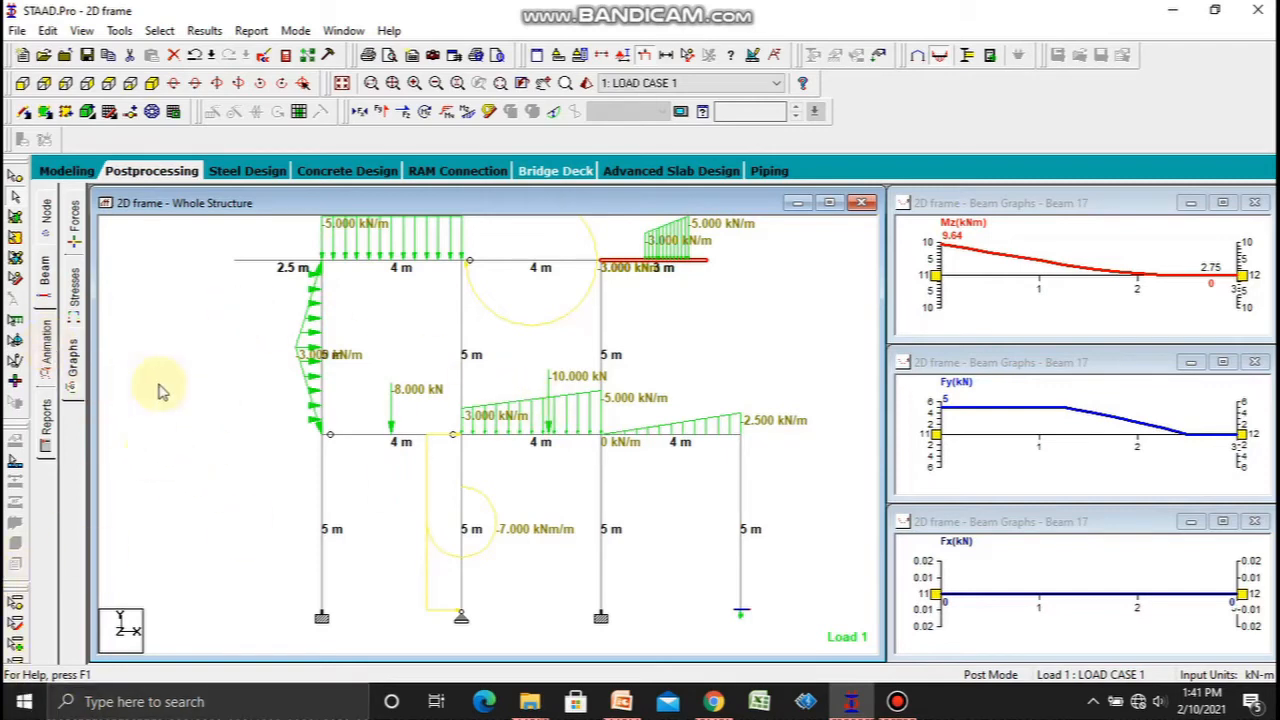
# Step: Clear the beam selection and return from the results to the Modeling mode
pyautogui.click(232, 424)
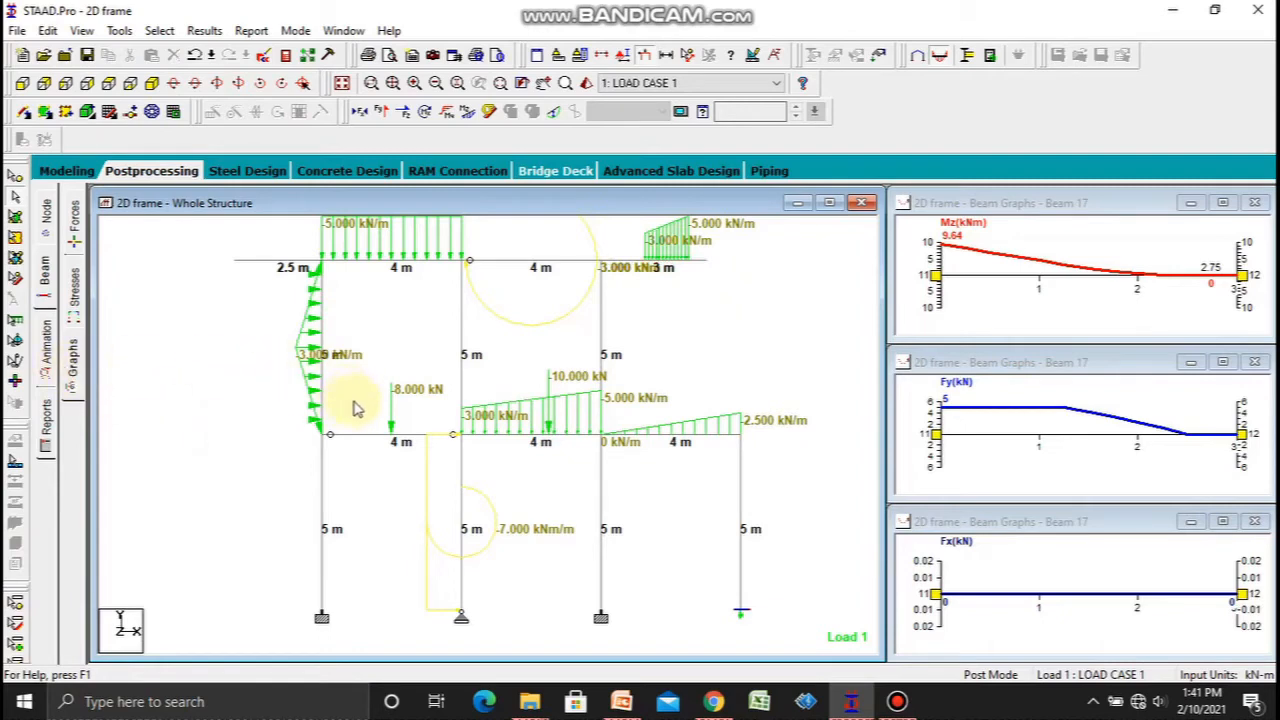
pyautogui.scroll(-1, 355, 408)
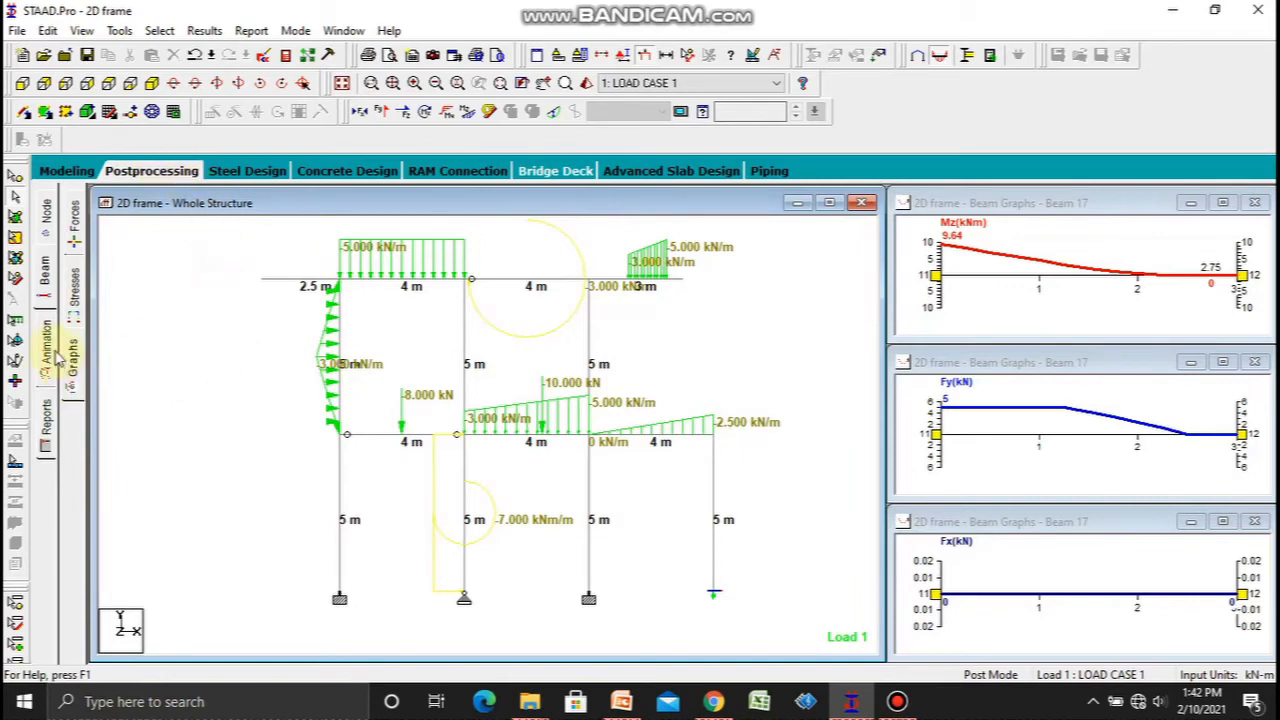
pyautogui.click(78, 170)
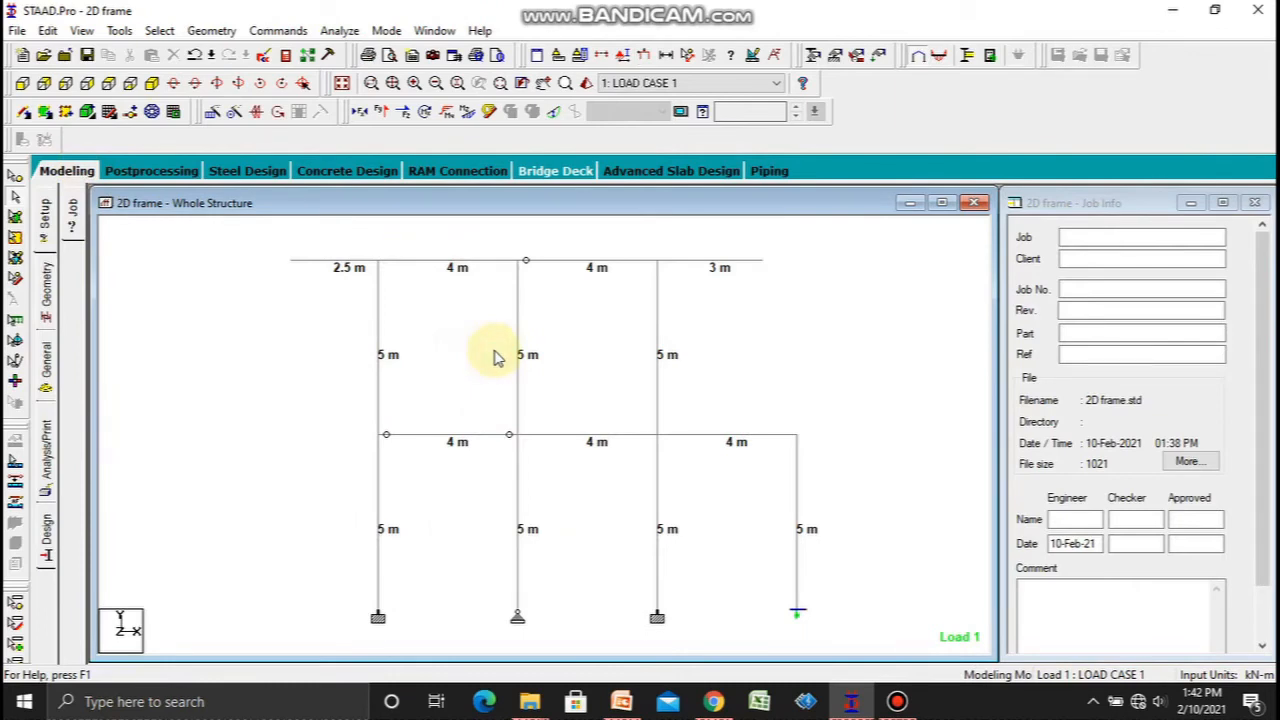
# Step: Review the shear bending and deflection data of the roof beam beside the 2.5 m overhang, then close its properties
pyautogui.doubleClick(458, 268)
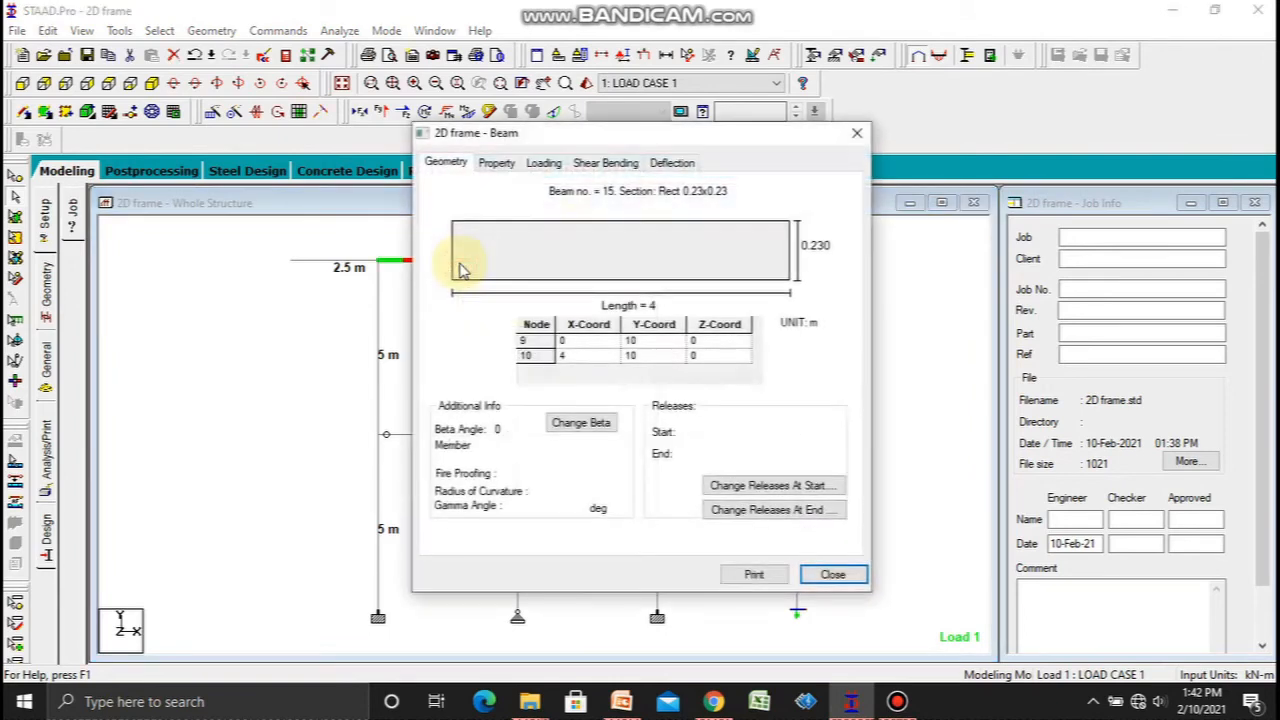
pyautogui.click(606, 164)
pyautogui.click(672, 162)
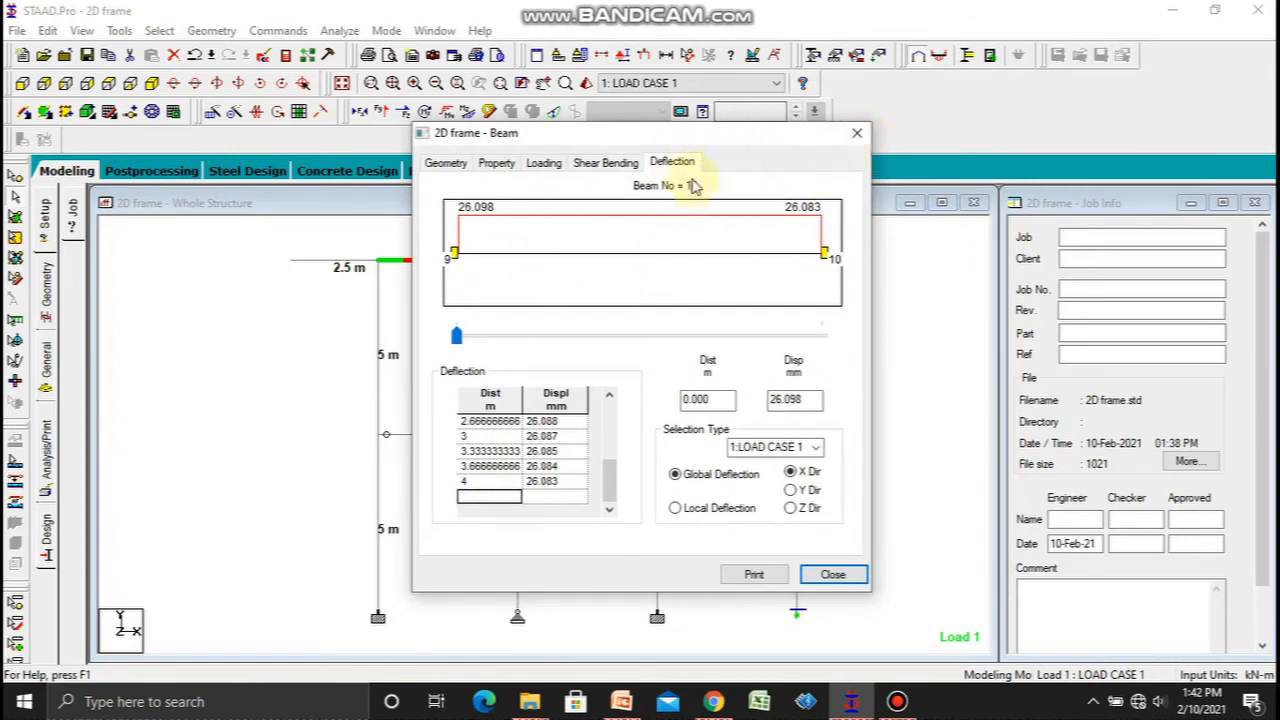
pyautogui.click(857, 133)
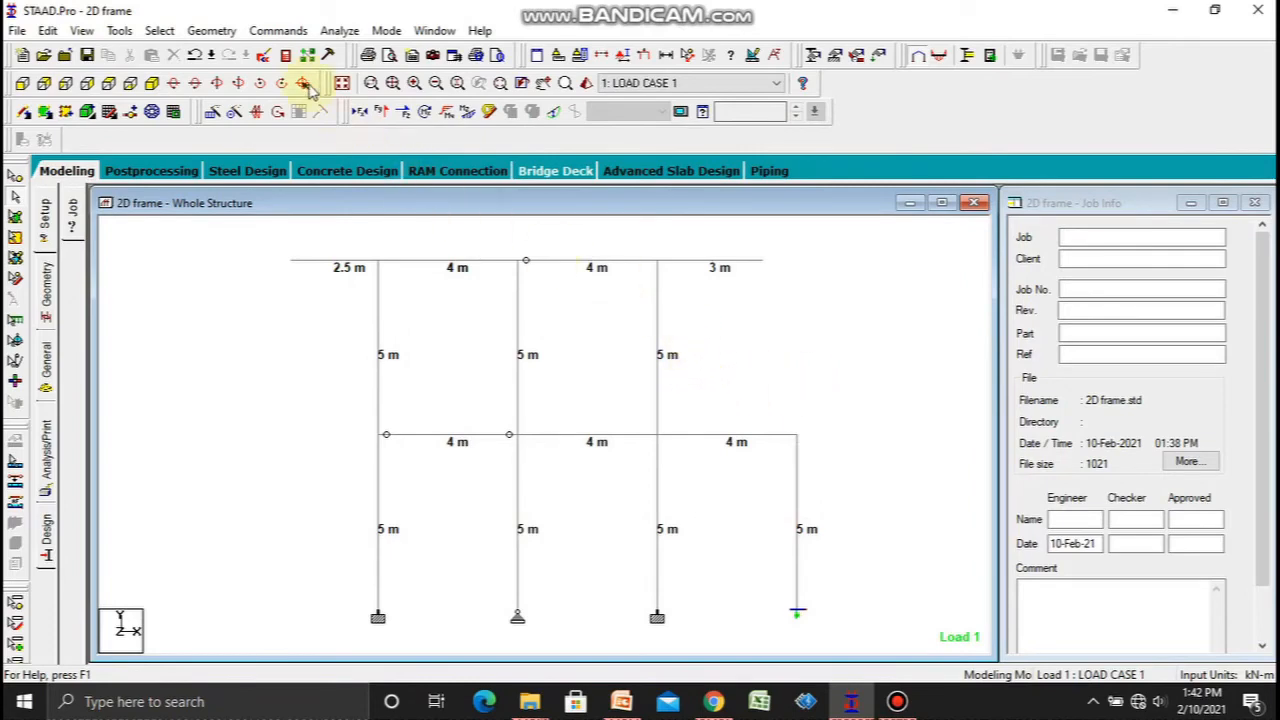
pyautogui.click(287, 33)
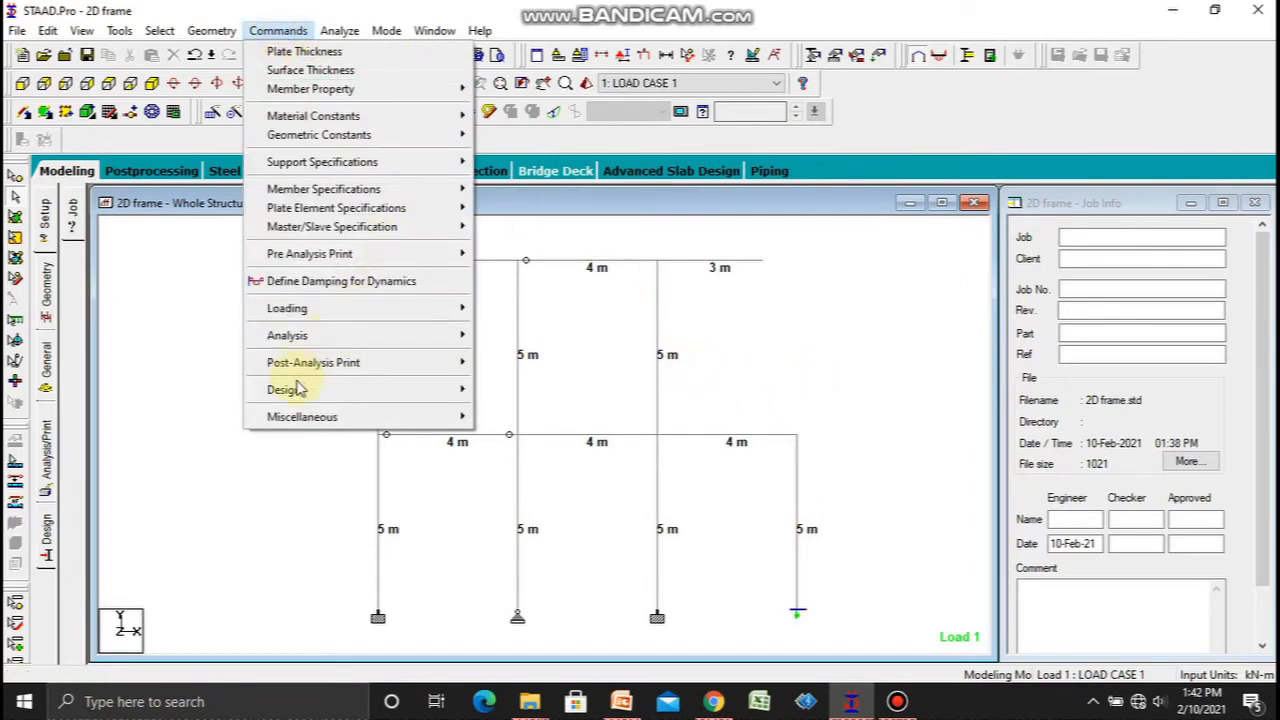
pyautogui.moveTo(320, 391)
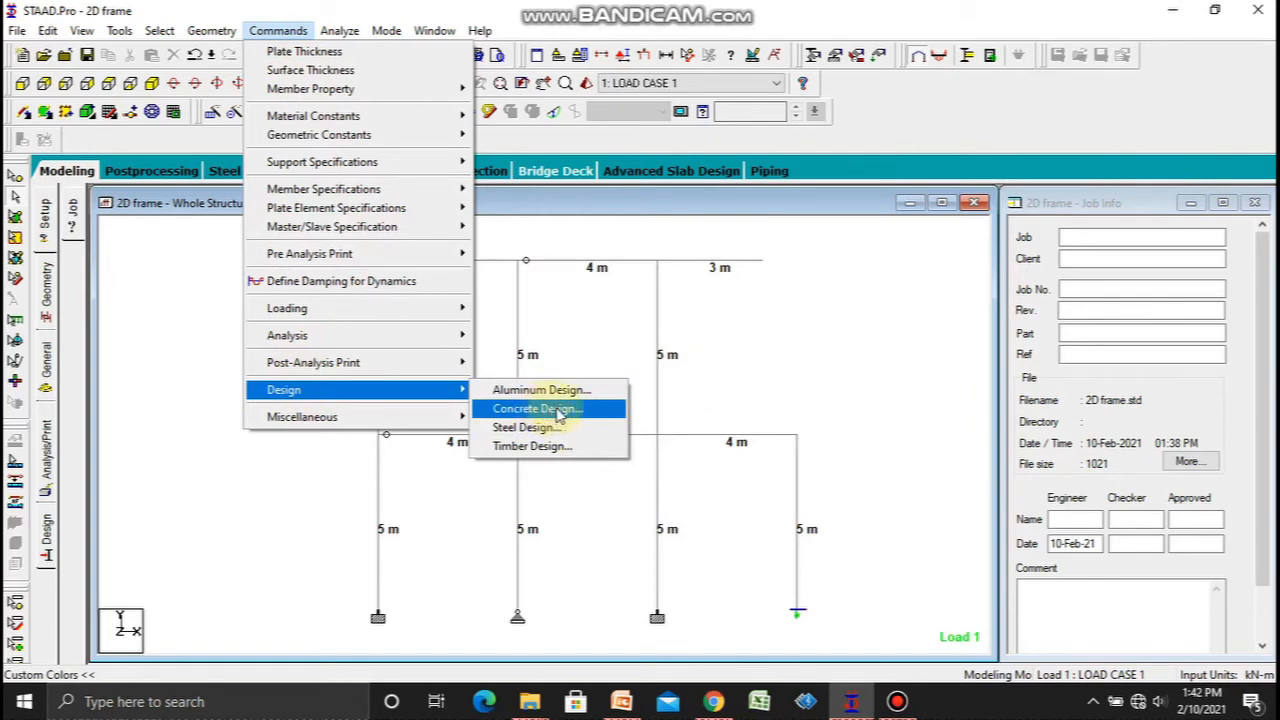
pyautogui.click(821, 335)
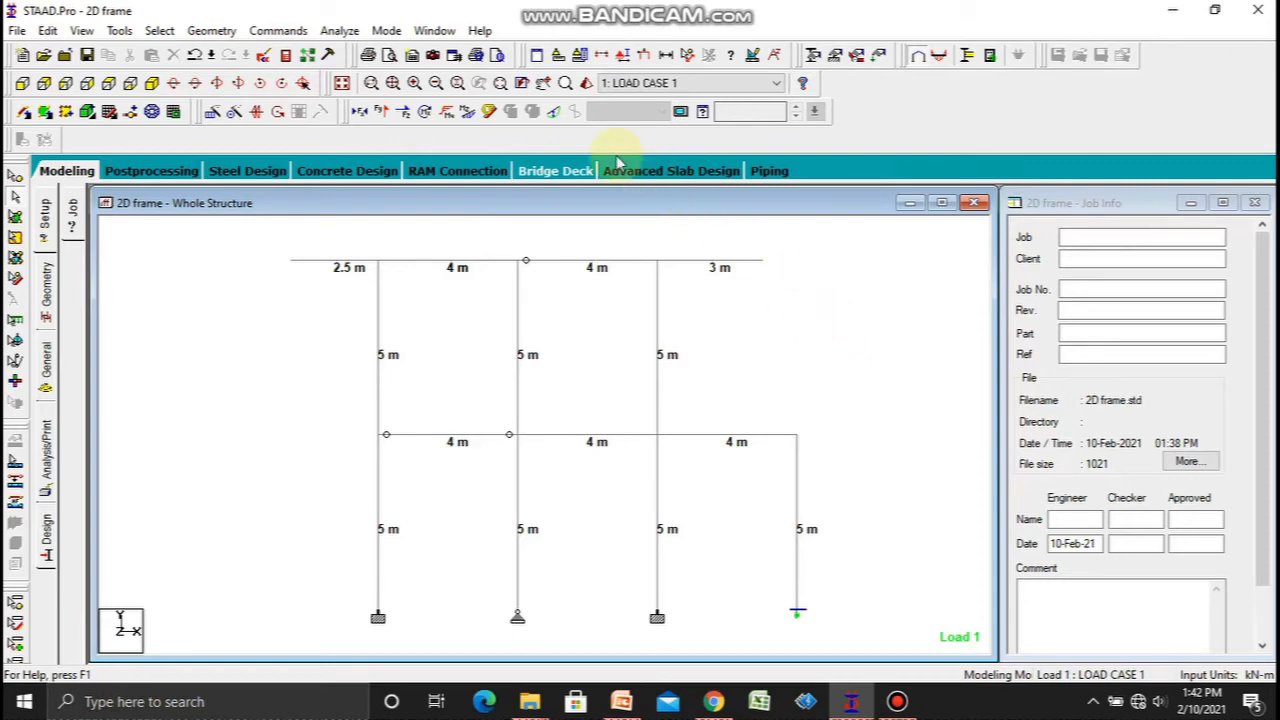
pyautogui.click(579, 54)
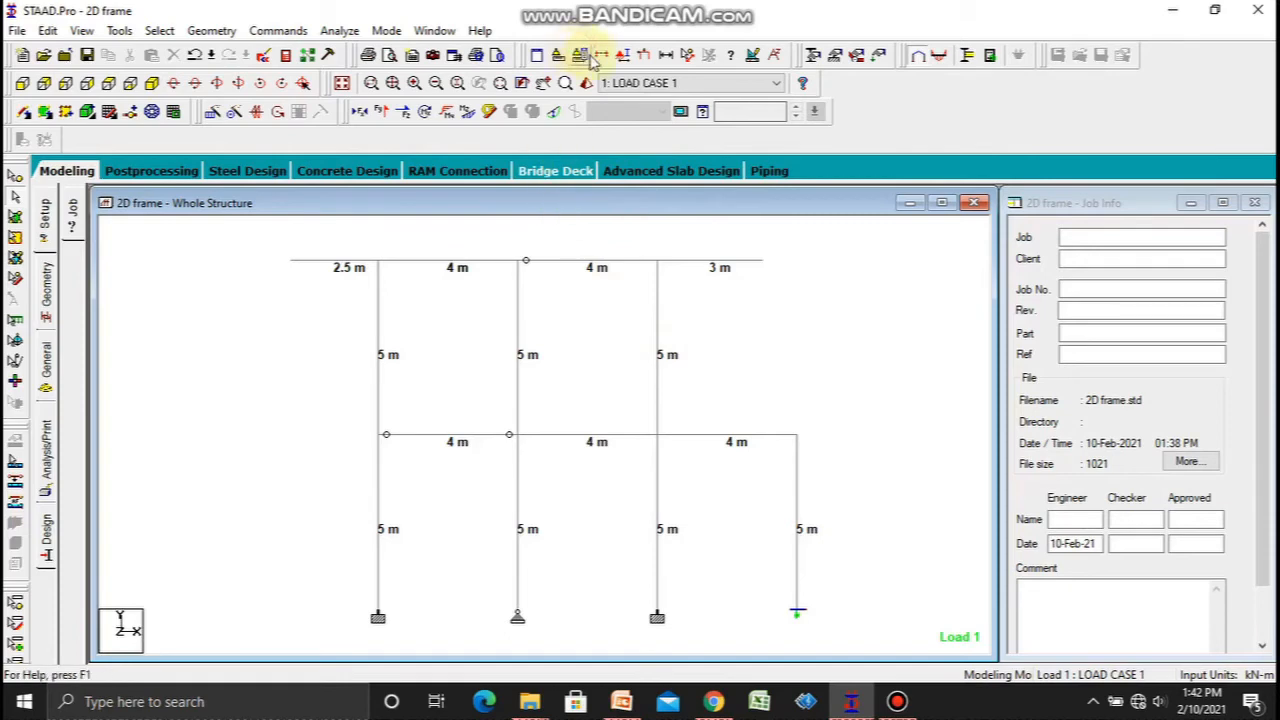
pyautogui.click(876, 167)
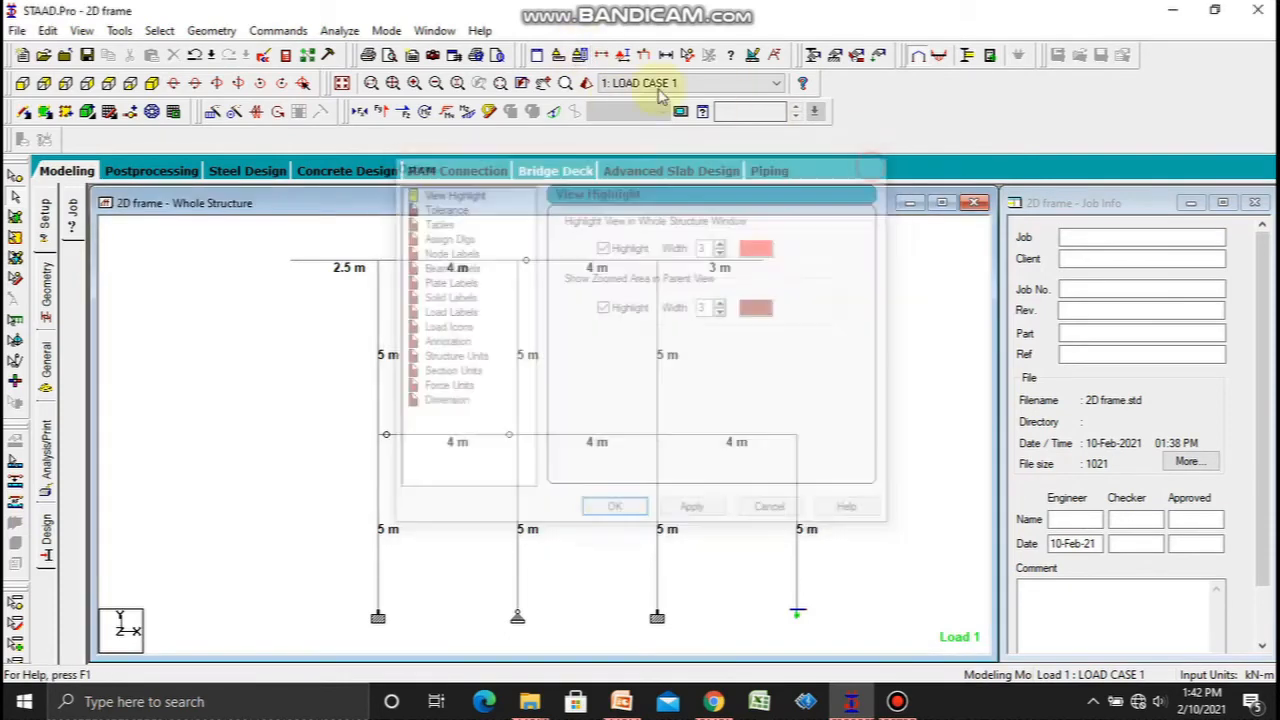
# Step: Set the current input units to millimeter for length and Newton for force
pyautogui.click(557, 55)
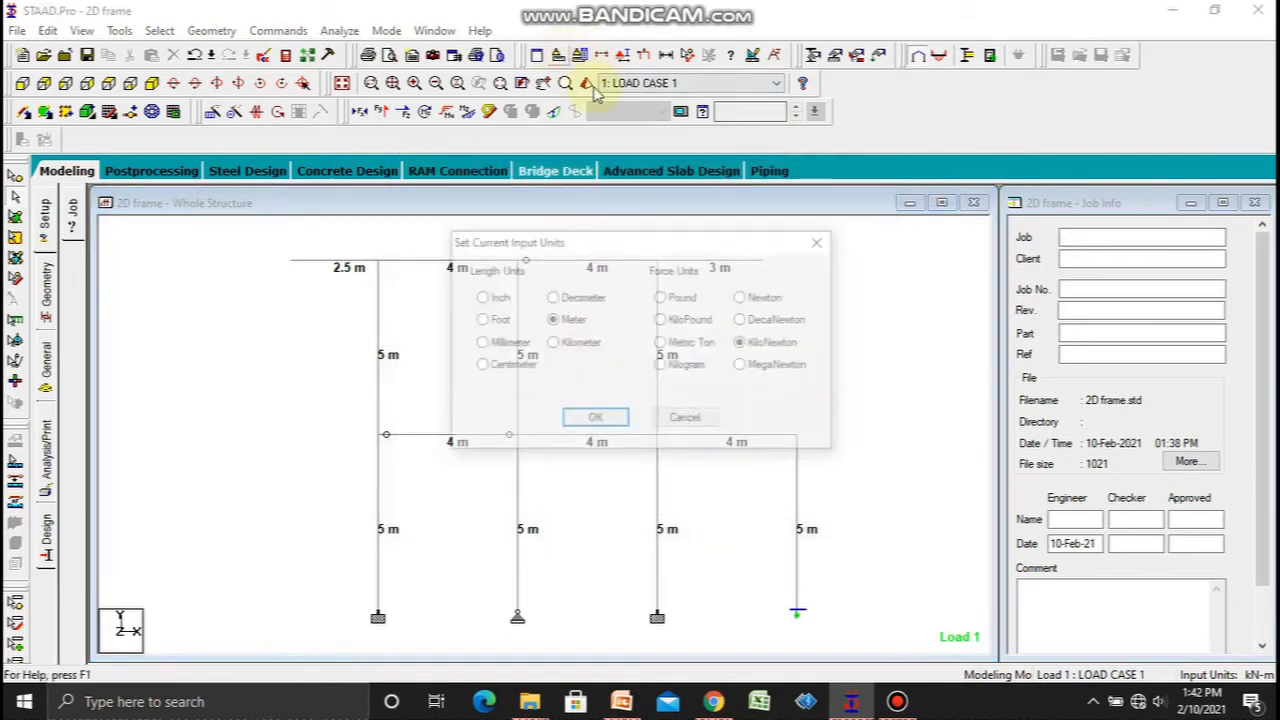
pyautogui.click(502, 345)
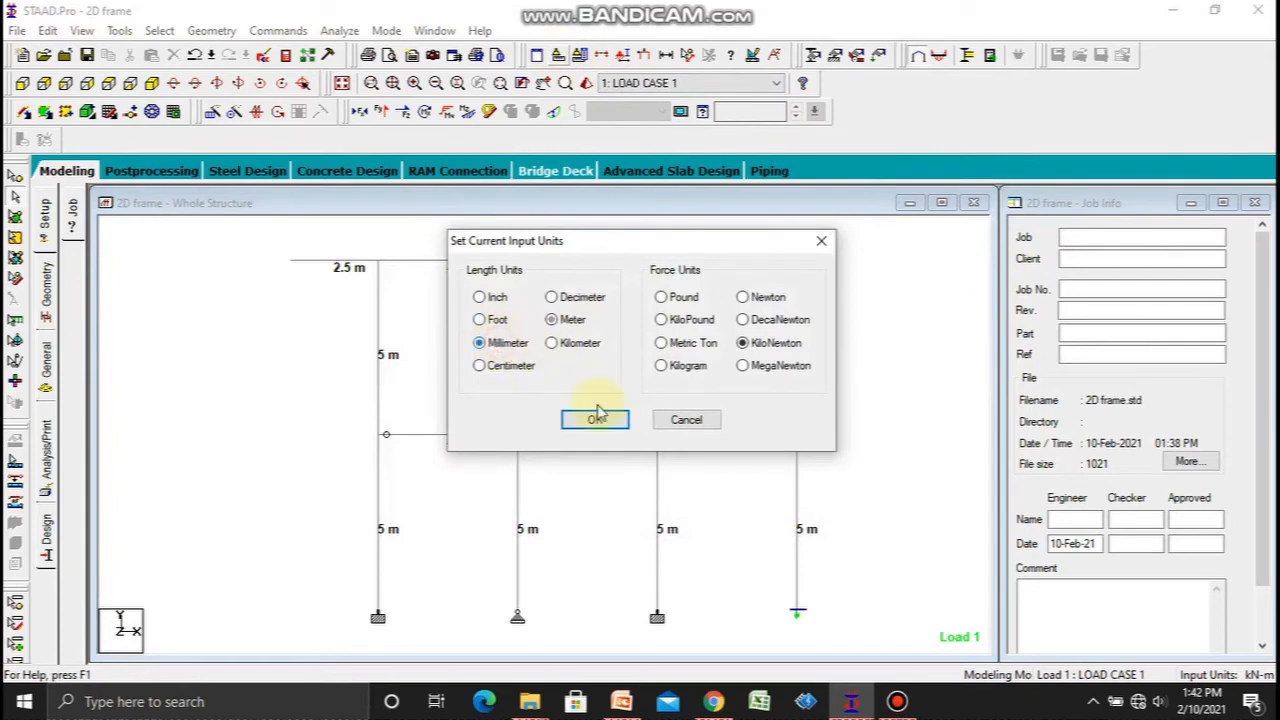
pyautogui.click(765, 298)
pyautogui.click(596, 420)
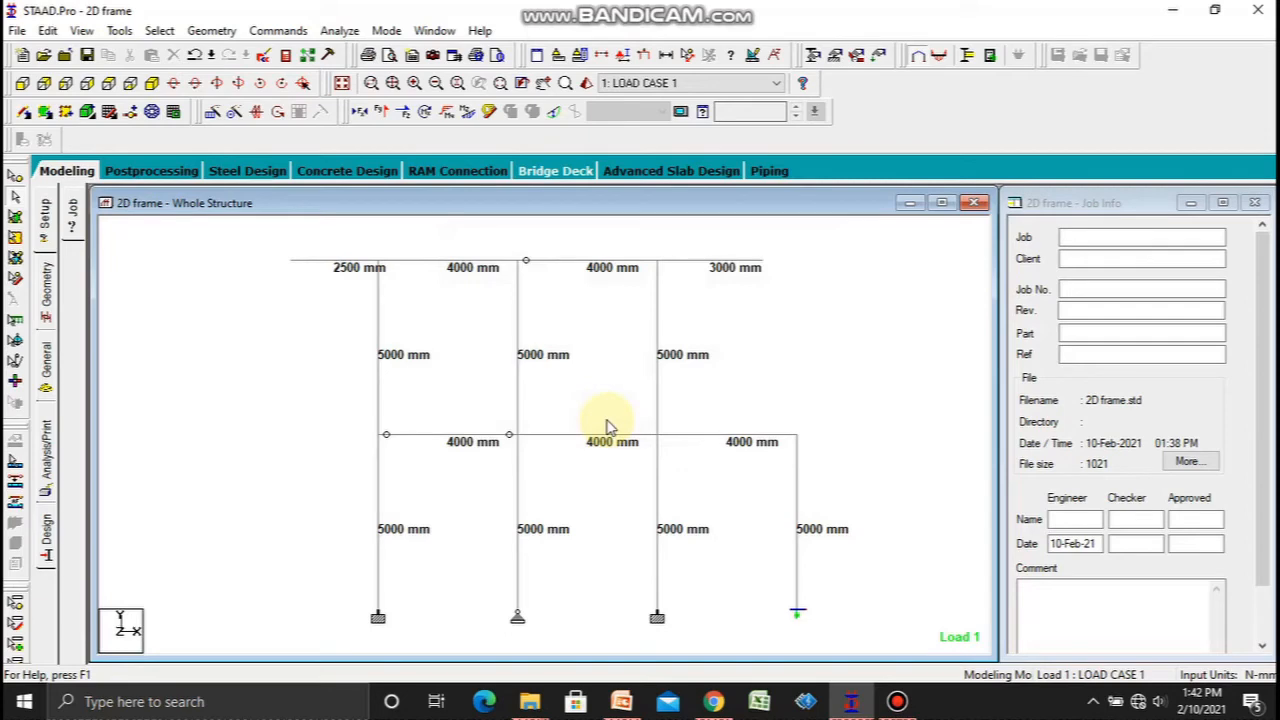
# Step: Open the concrete design settings for the whole structure and choose IS456 as the current code
pyautogui.click(280, 31)
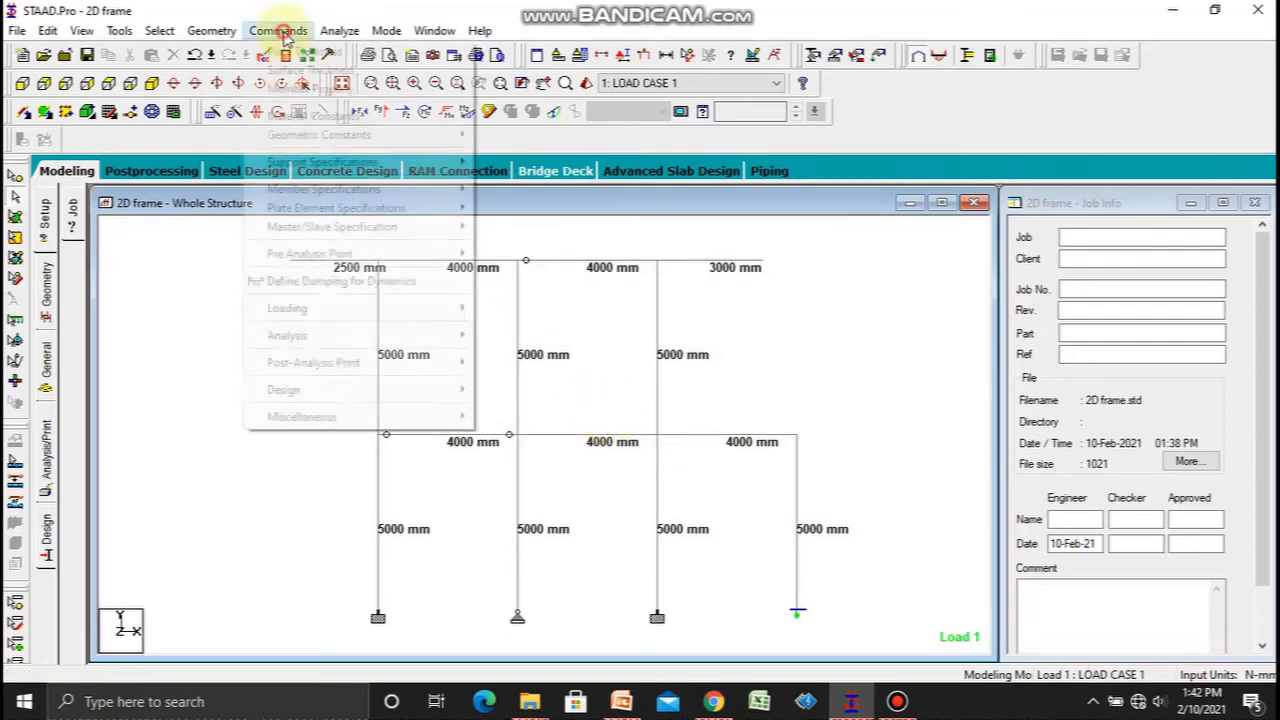
pyautogui.moveTo(368, 338)
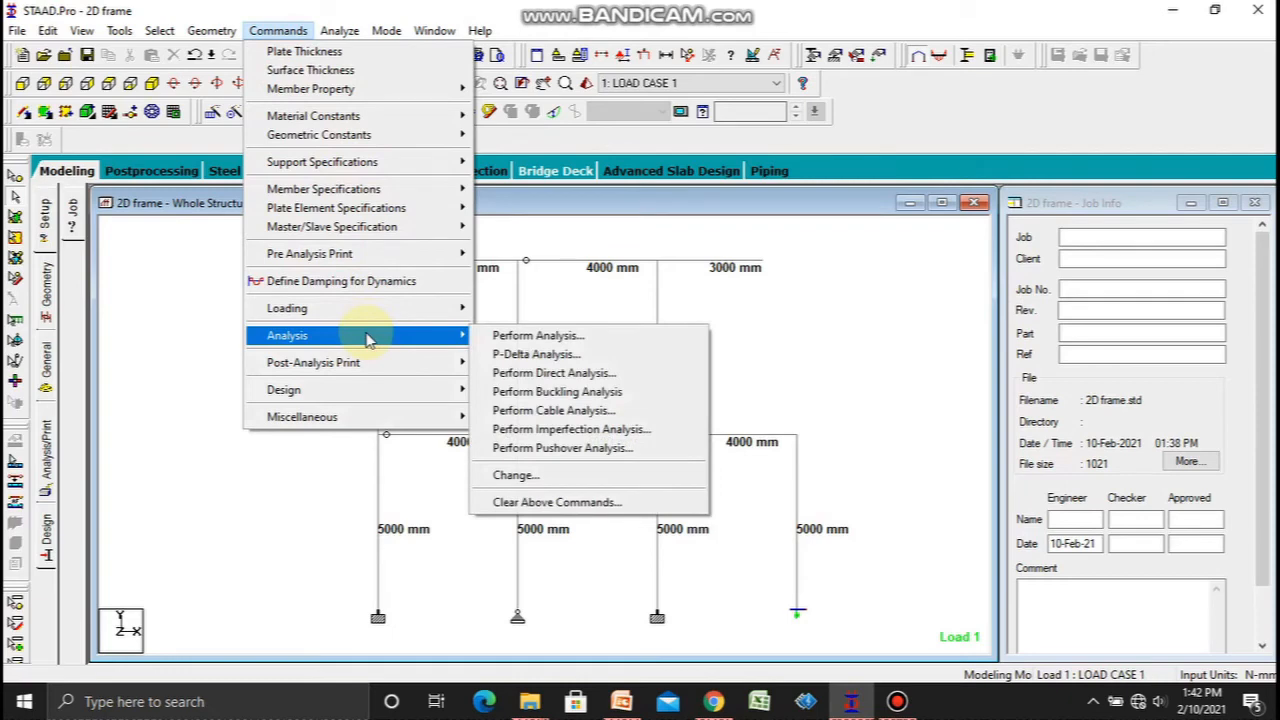
pyautogui.moveTo(350, 392)
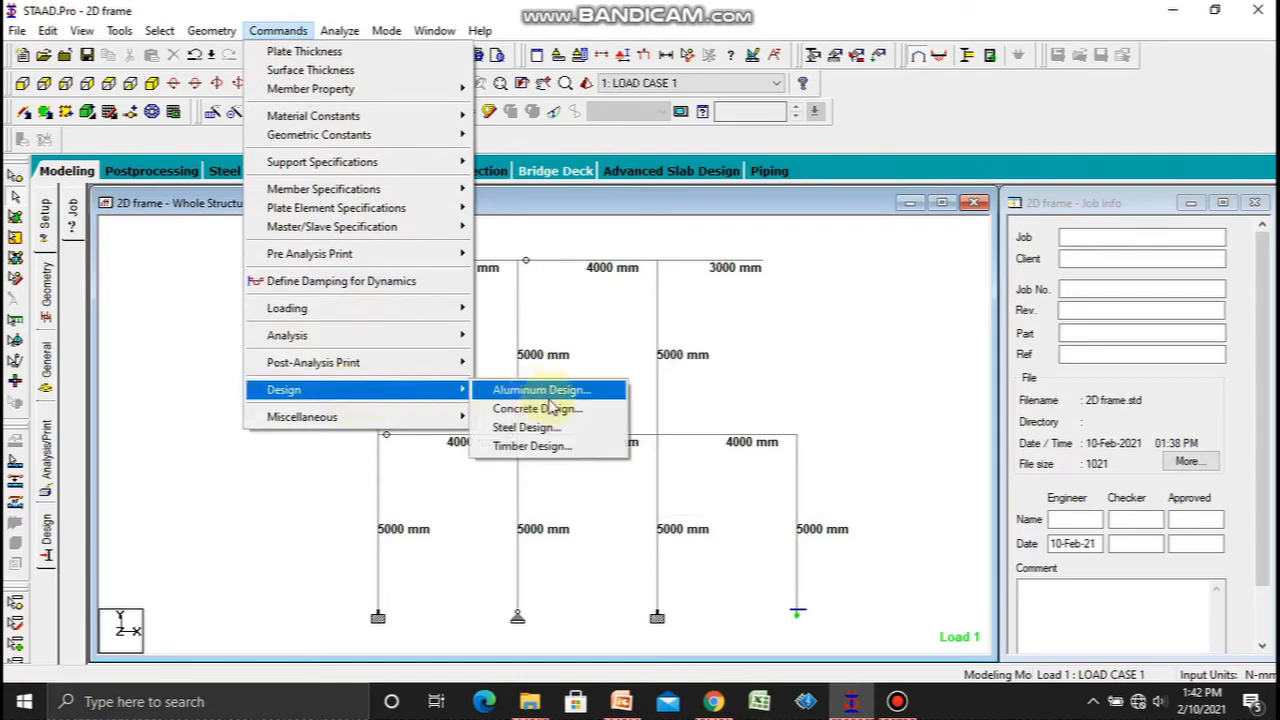
pyautogui.click(540, 408)
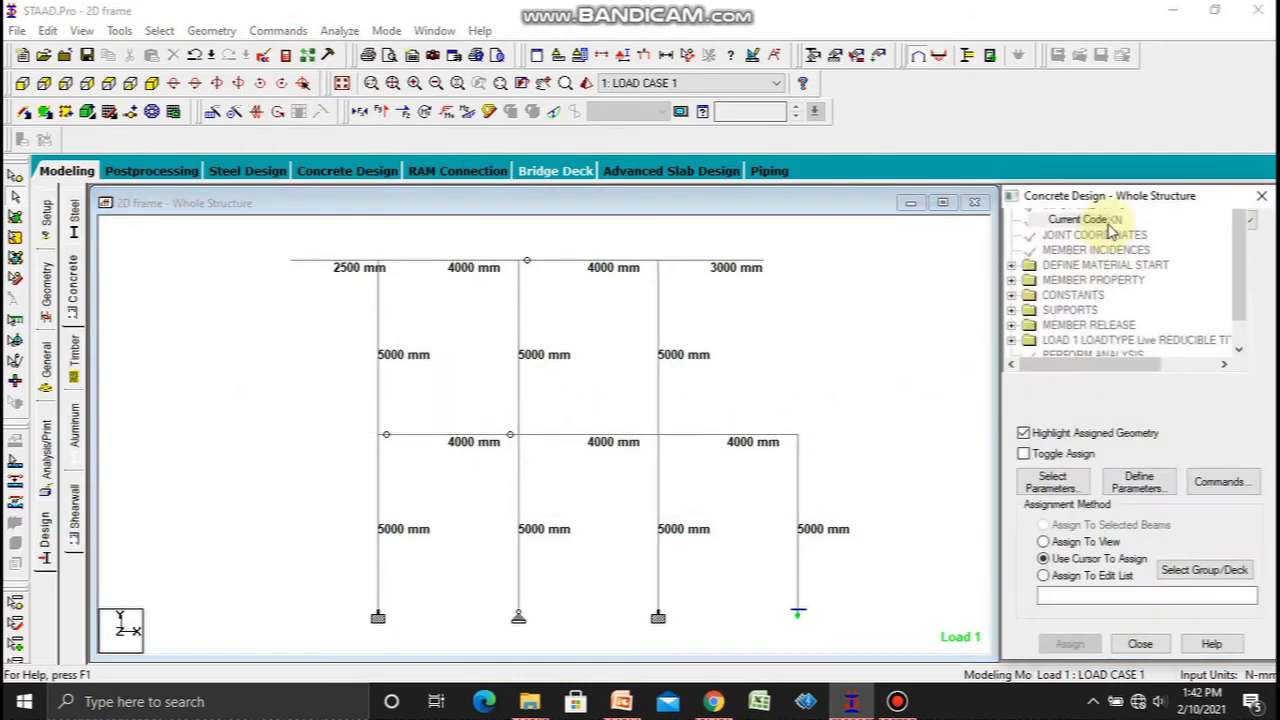
pyautogui.click(1108, 222)
pyautogui.click(1130, 220)
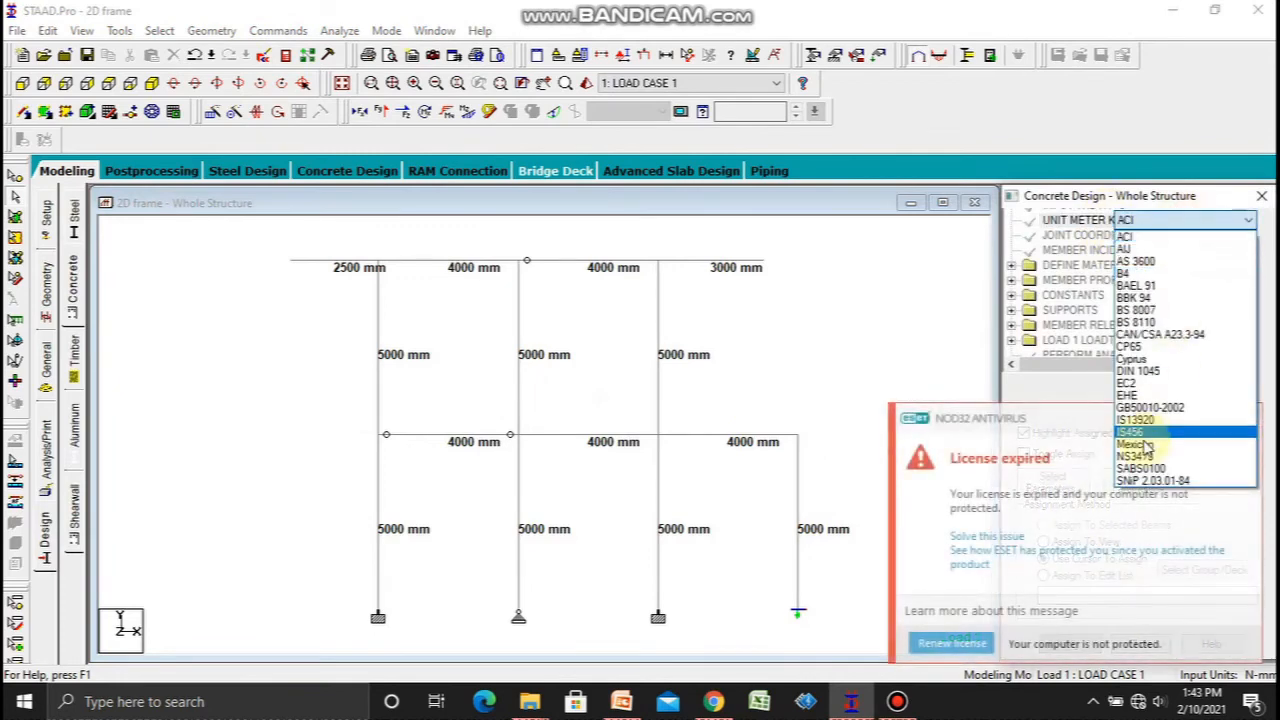
pyautogui.click(1138, 432)
pyautogui.click(1250, 420)
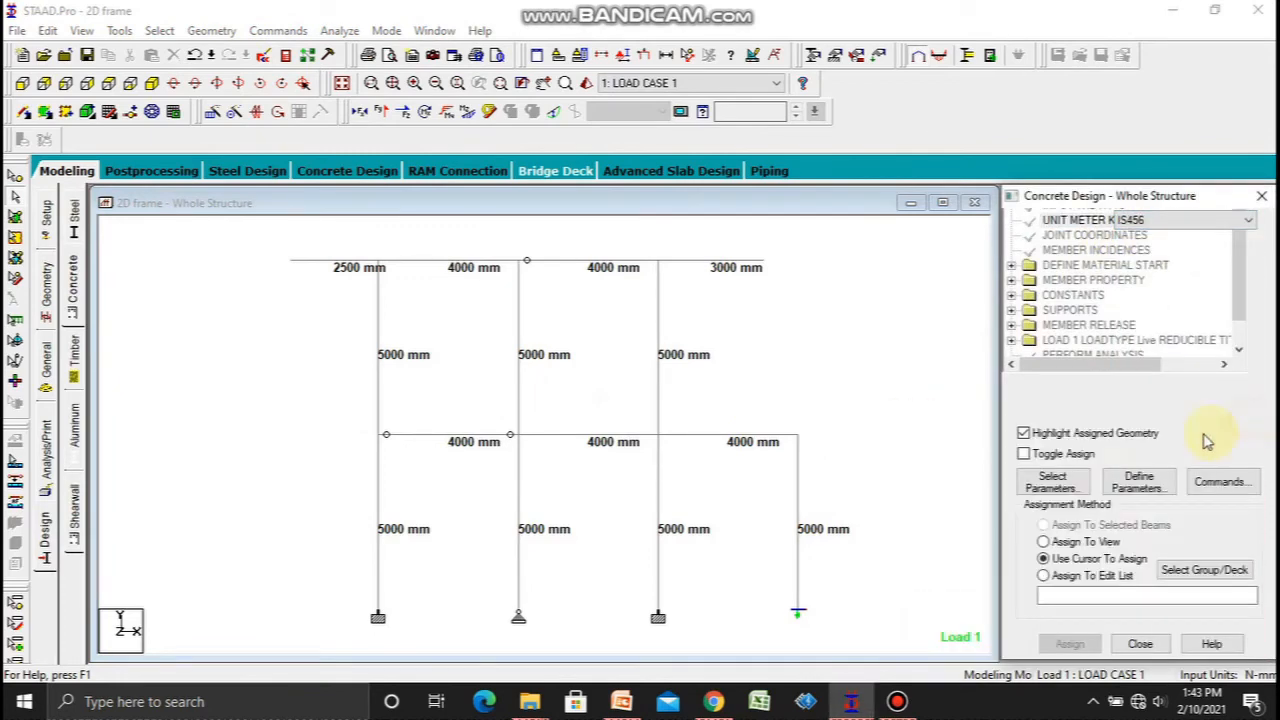
# Step: Clear the selected concrete design parameters and pick only Clear, Fc, Fymain, Fysec, Maxmain and Maxsec
pyautogui.click(1052, 484)
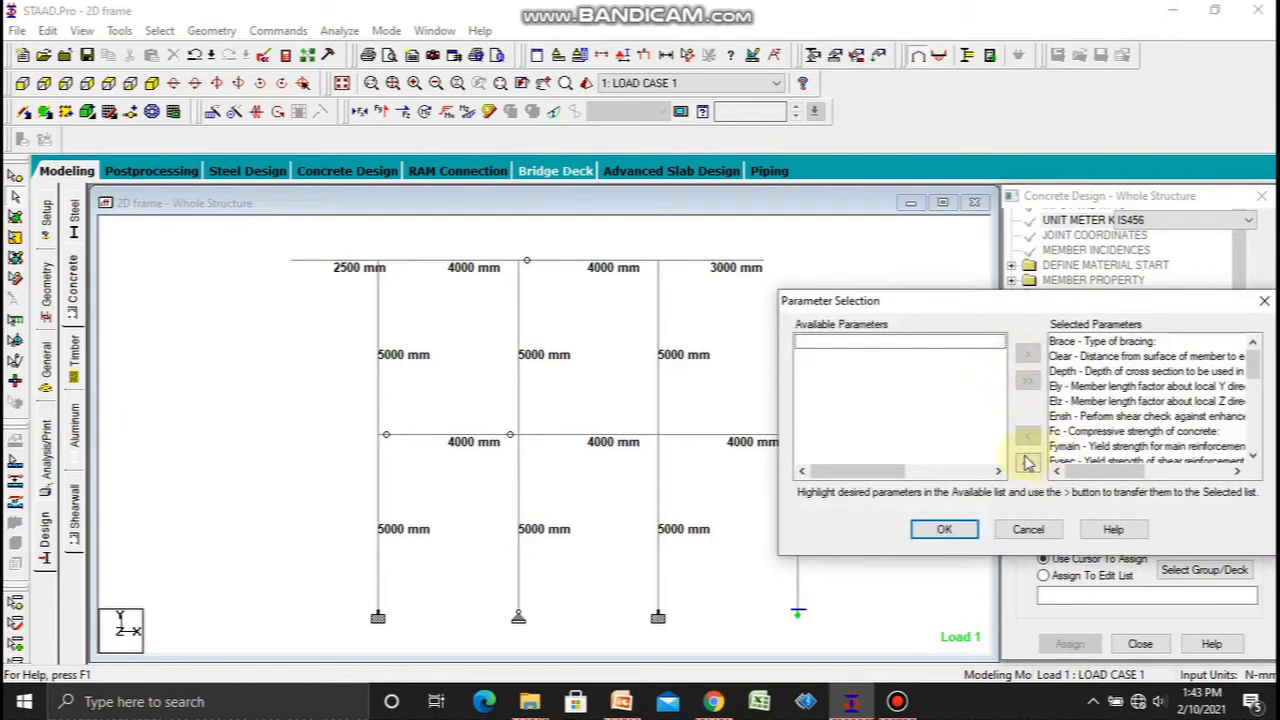
pyautogui.click(1028, 465)
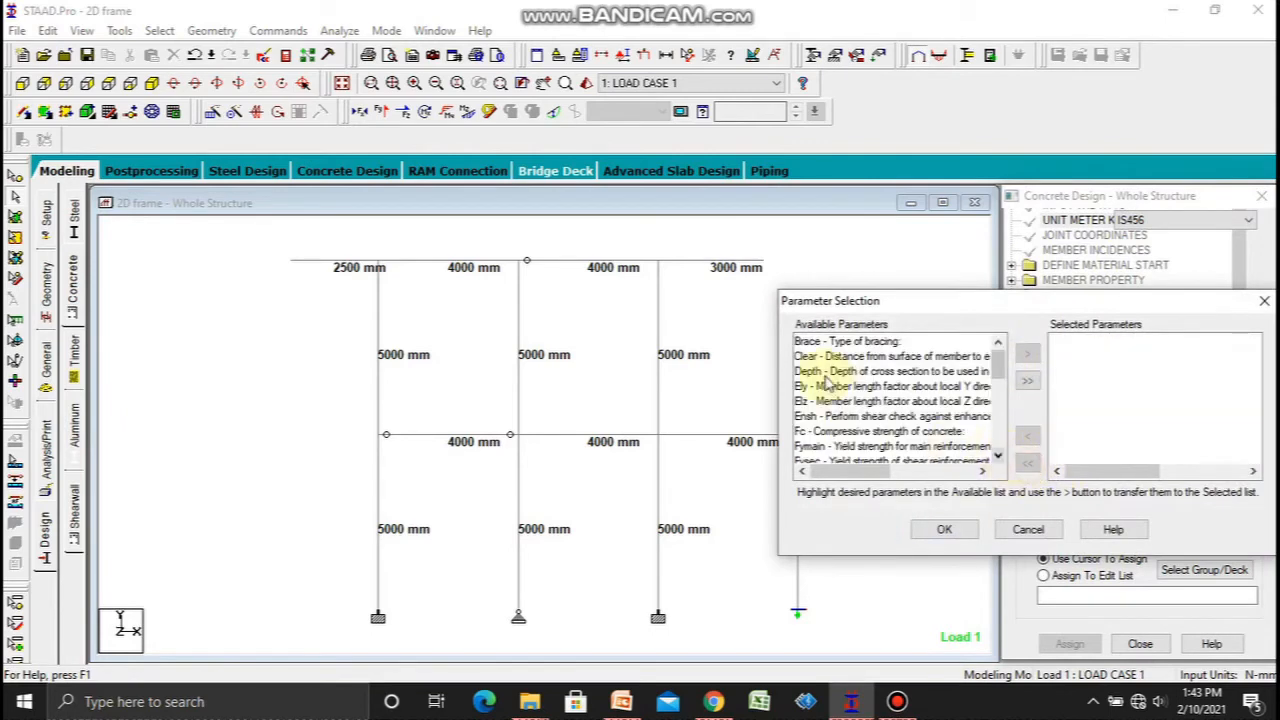
pyautogui.doubleClick(818, 356)
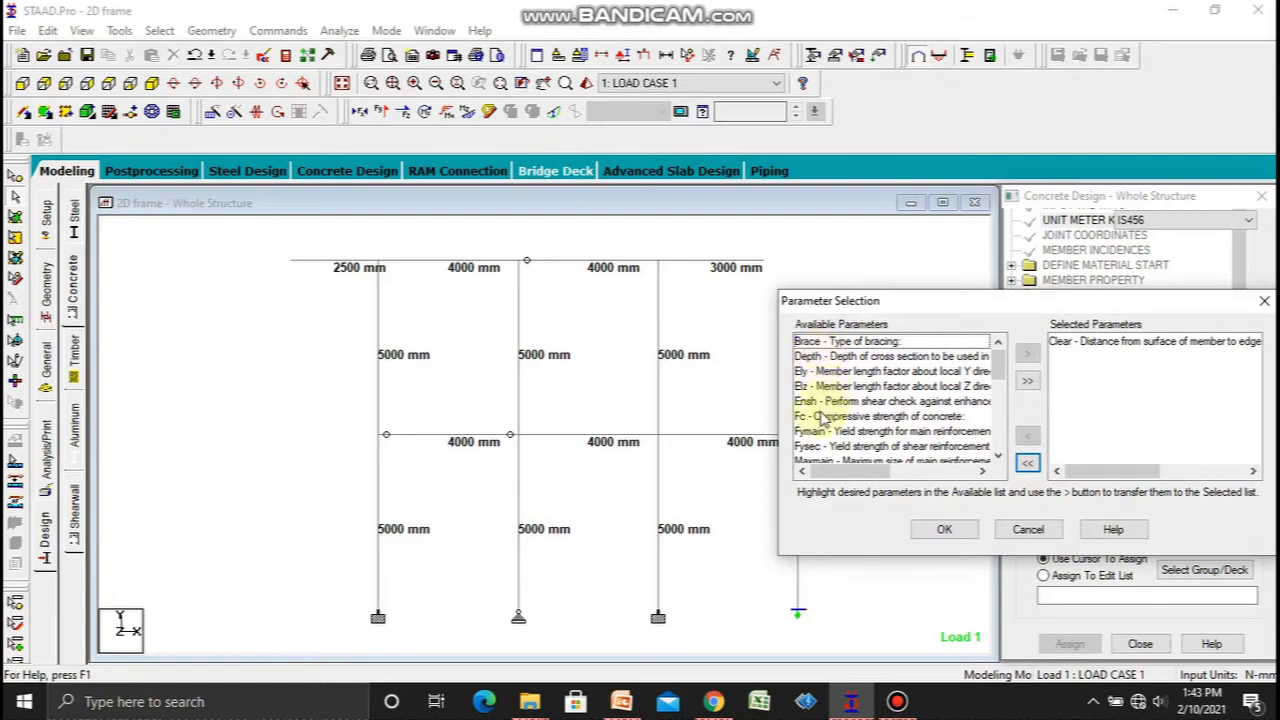
pyautogui.doubleClick(820, 416)
pyautogui.doubleClick(816, 416)
pyautogui.click(810, 416)
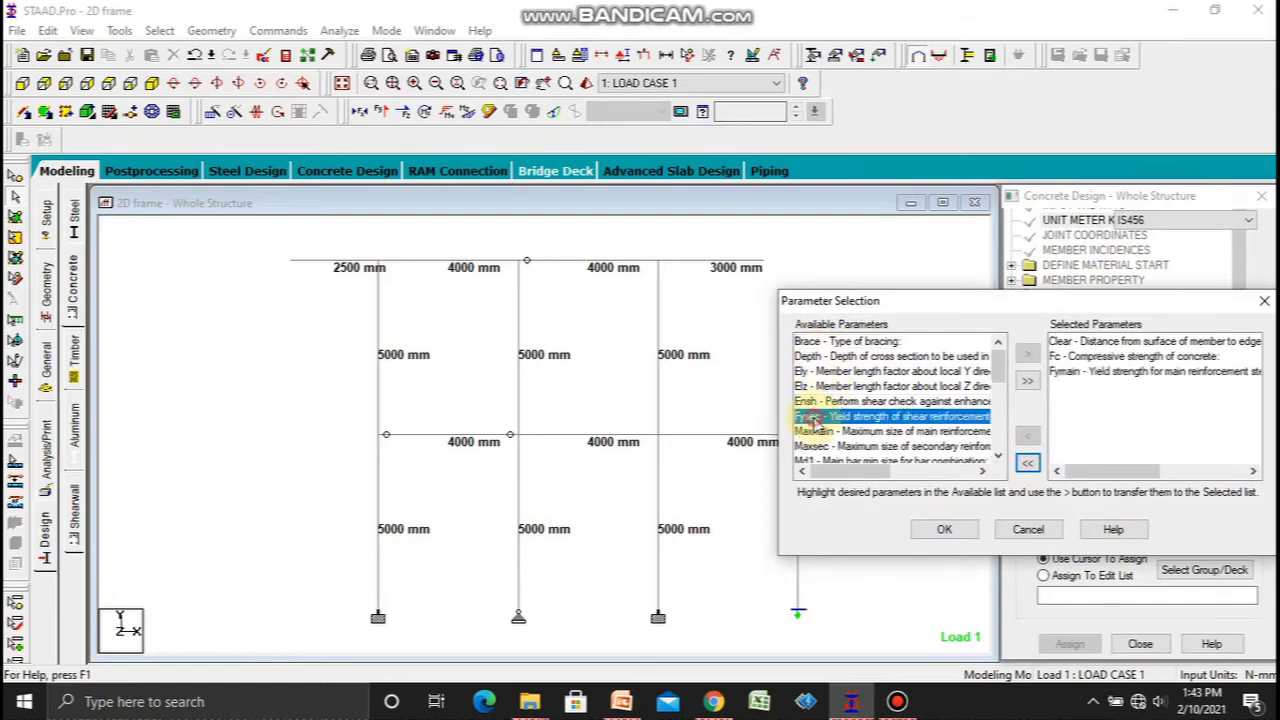
pyautogui.doubleClick(812, 416)
pyautogui.doubleClick(813, 416)
pyautogui.doubleClick(814, 416)
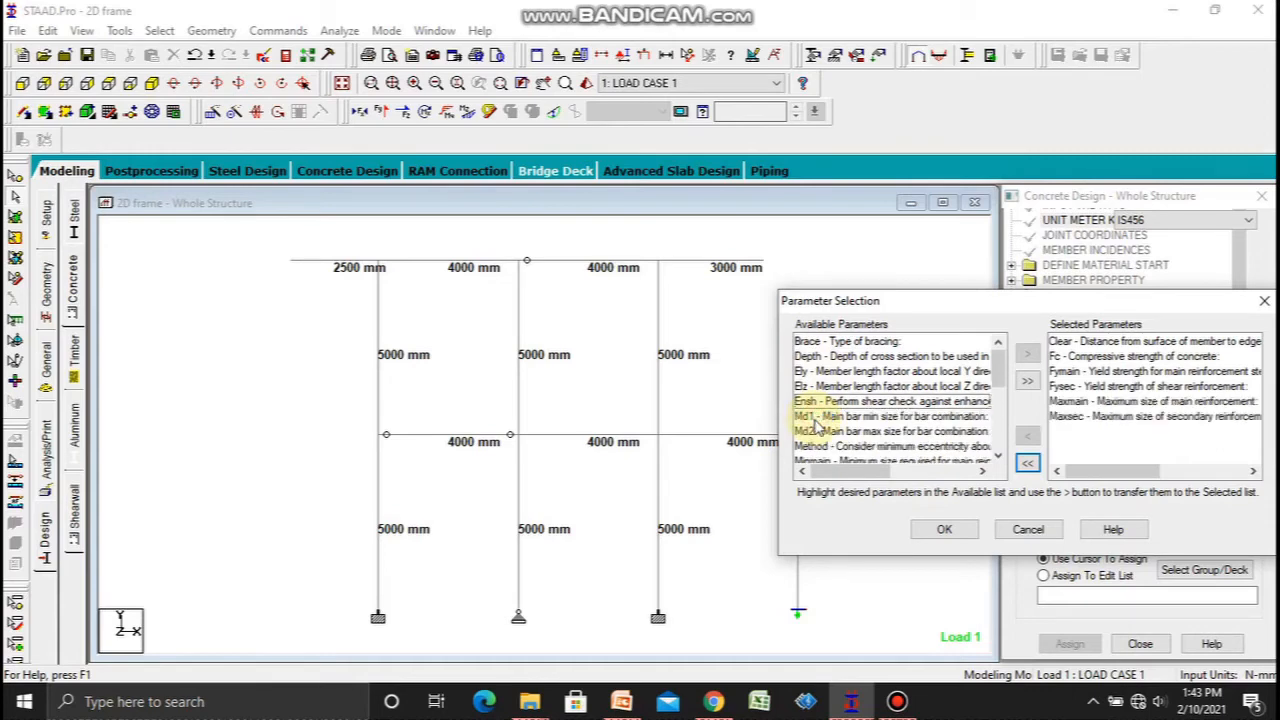
# Step: Add Minmain, Minsec and Track to the selected design parameters and accept the selection
pyautogui.click(820, 452)
pyautogui.scroll(-2, 820, 456)
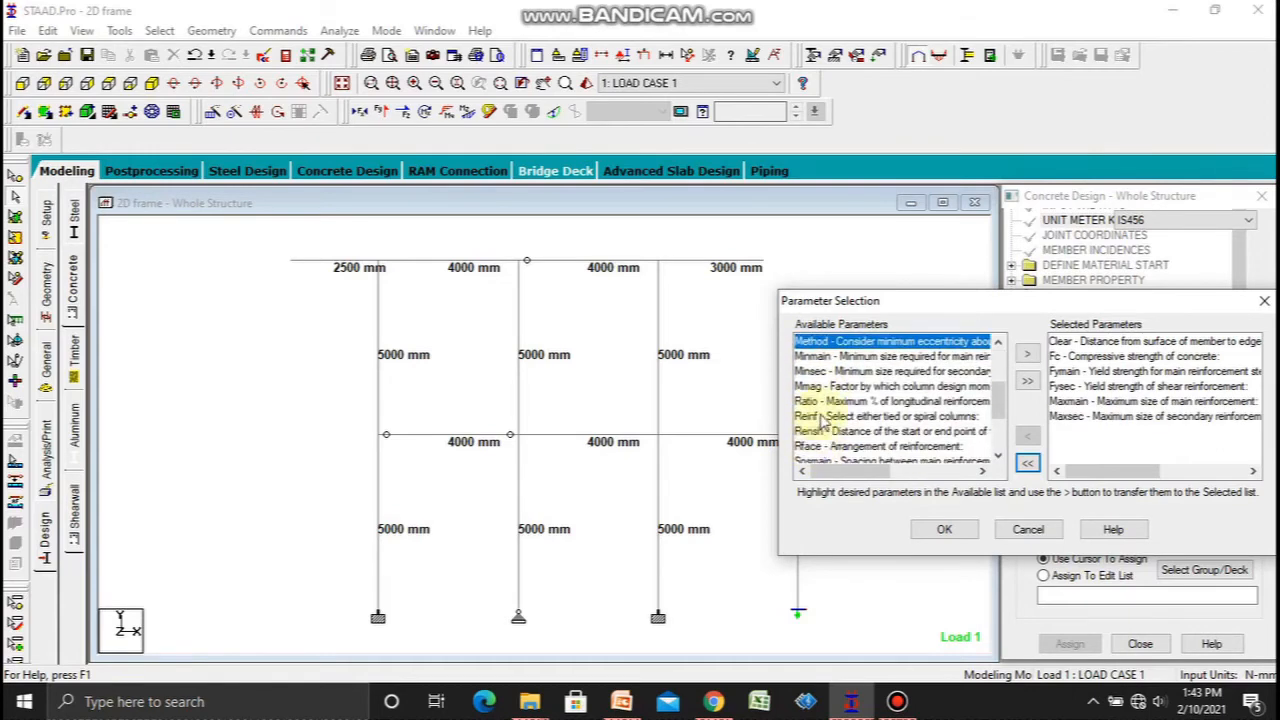
pyautogui.doubleClick(832, 357)
pyautogui.doubleClick(832, 357)
pyautogui.scroll(-2, 825, 400)
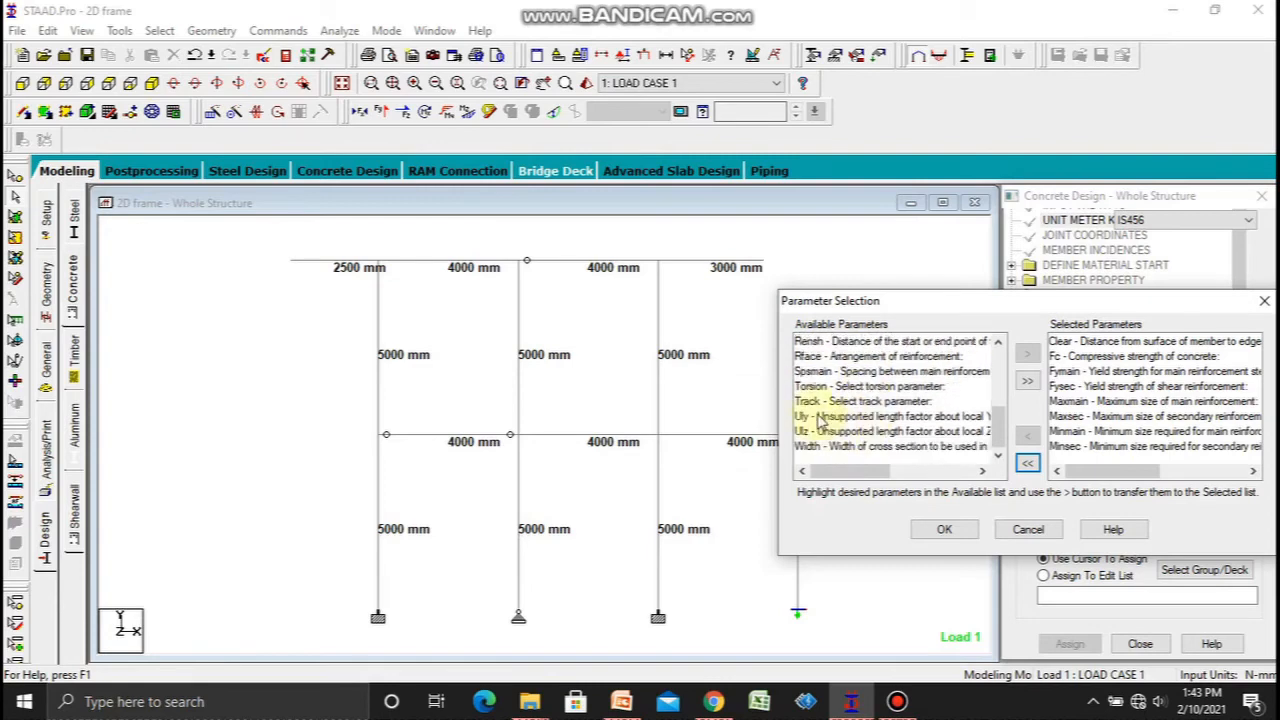
pyautogui.click(818, 402)
pyautogui.click(944, 529)
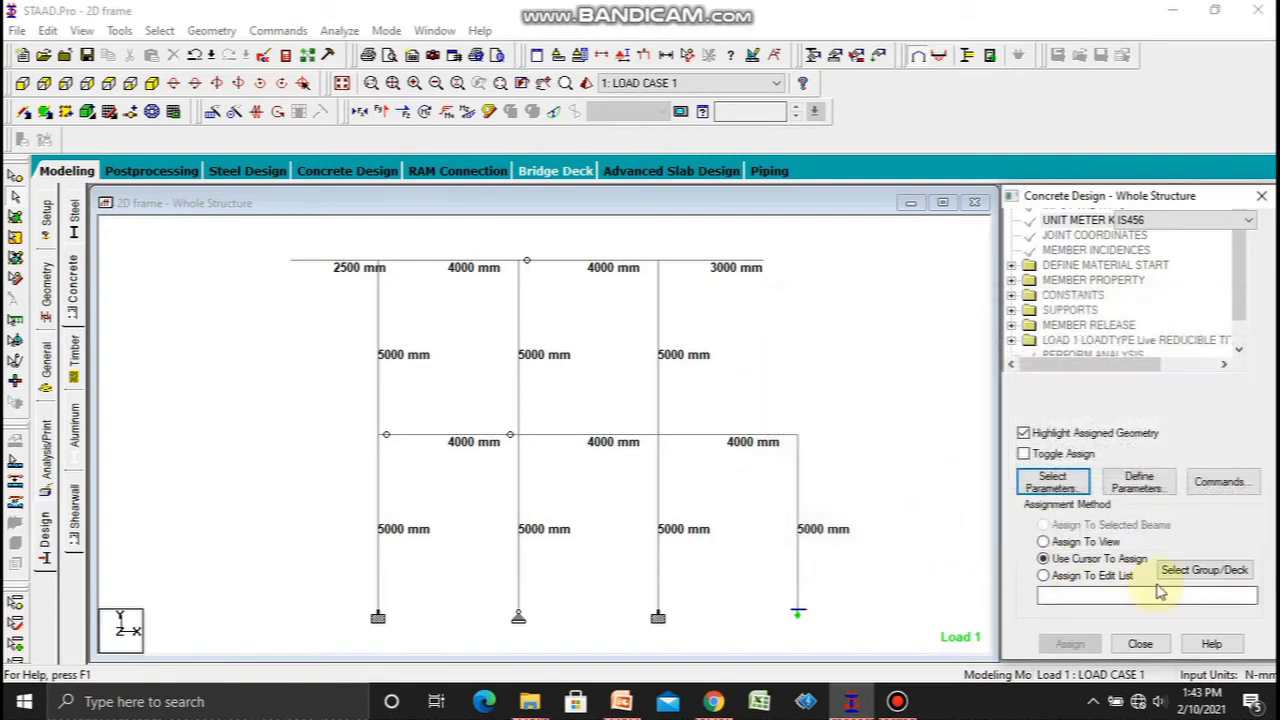
# Step: Define two CLEAR cover parameters, one of 25 mm and one of 40 mm
pyautogui.click(1140, 484)
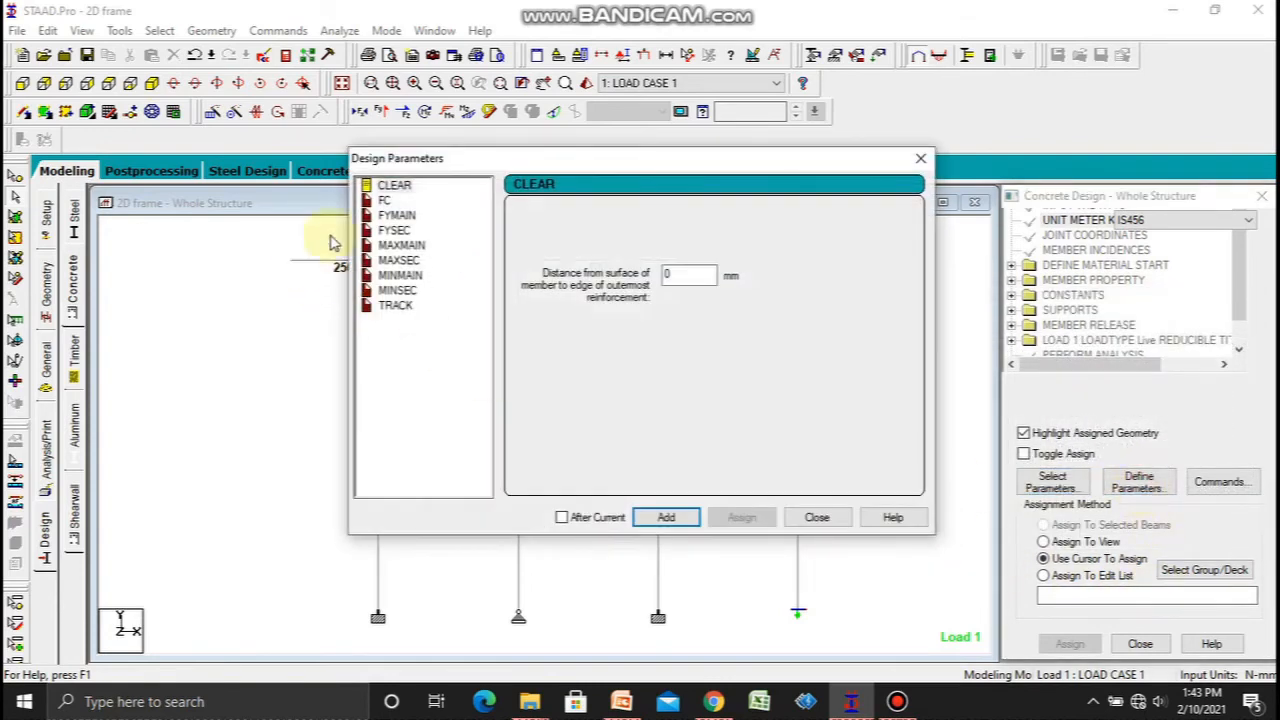
pyautogui.doubleClick(673, 273)
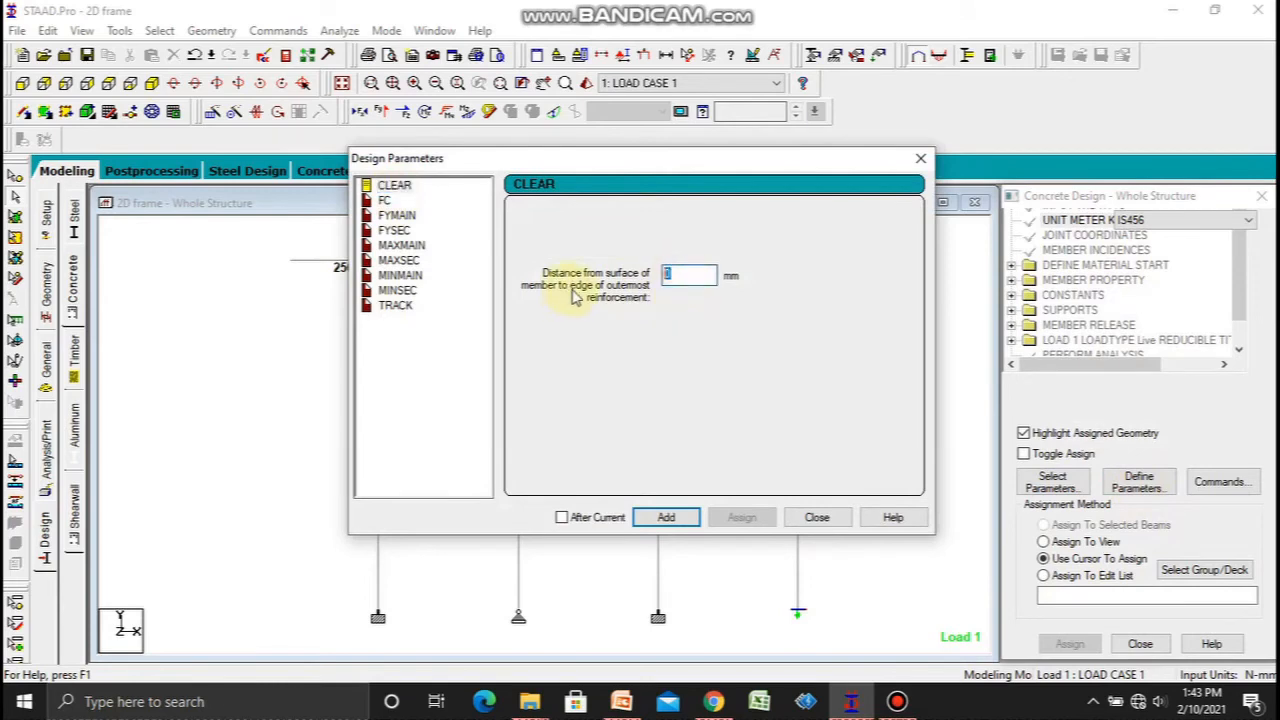
pyautogui.write('25')
pyautogui.click(665, 517)
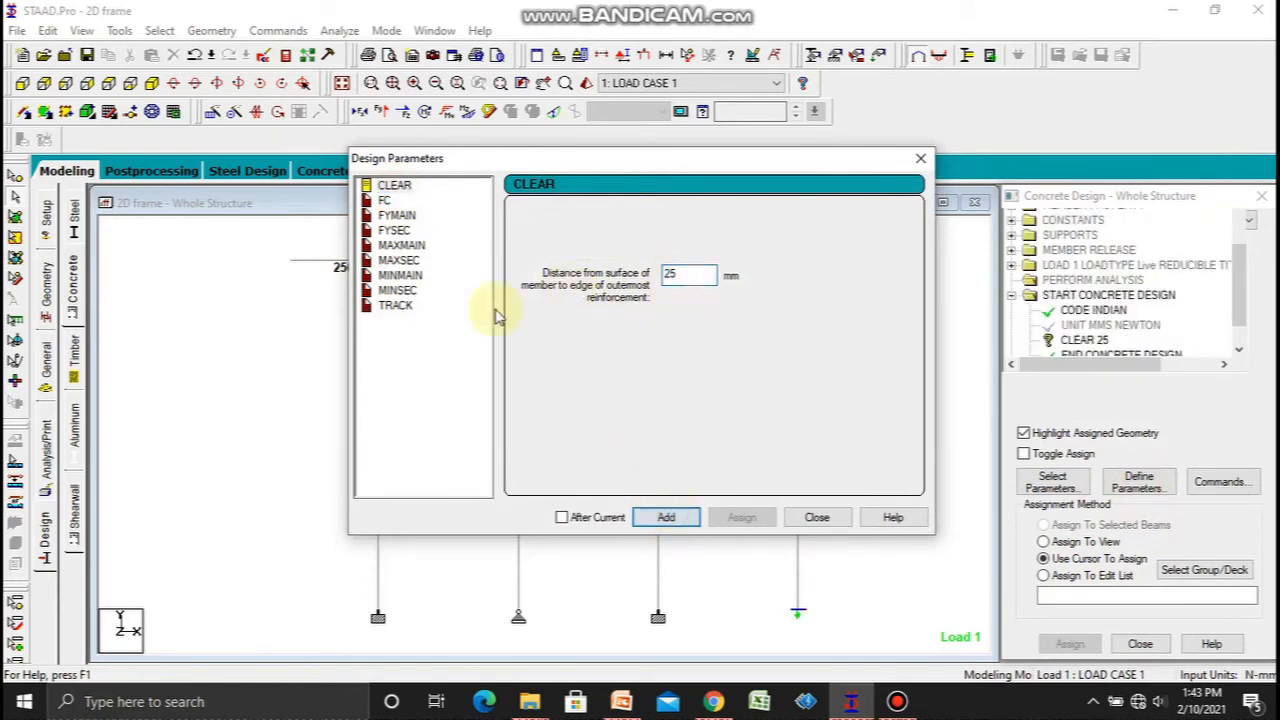
pyautogui.moveTo(702, 274); pyautogui.dragTo(545, 275)
pyautogui.write('40')
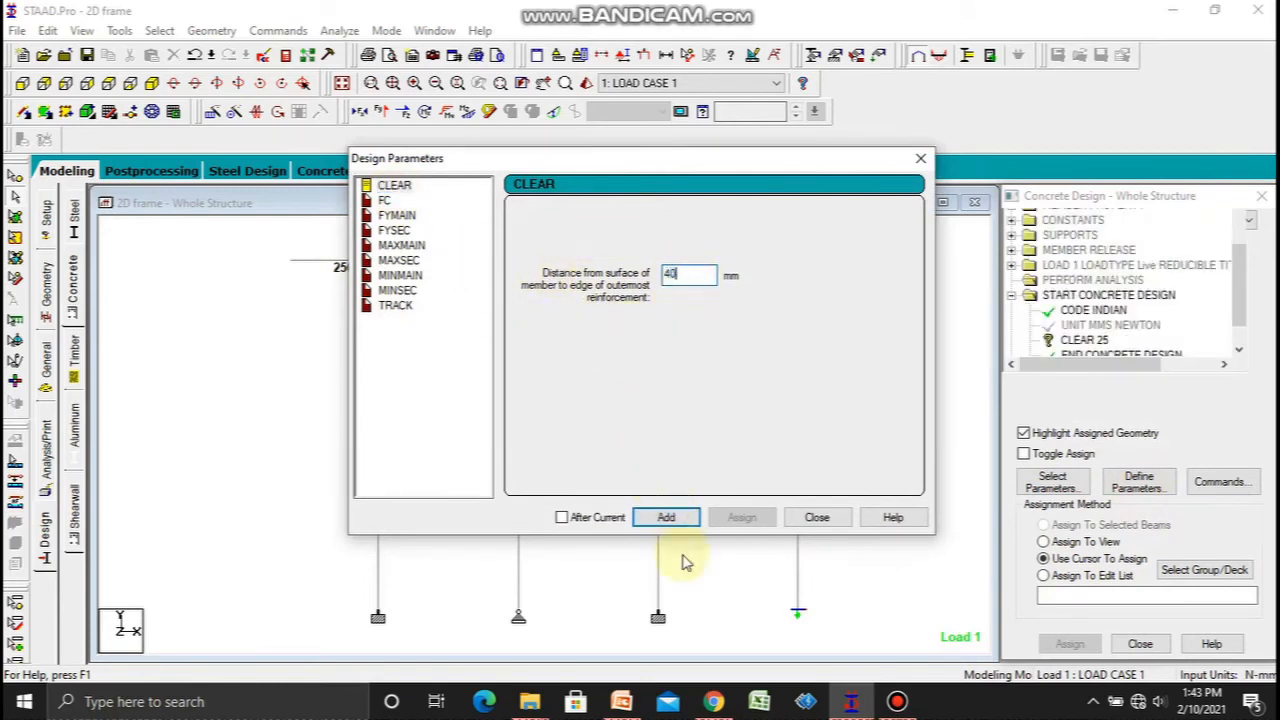
pyautogui.click(667, 518)
# Step: Define and add the concrete compressive strength (FC) and main reinforcement yield strength (FYMAIN) parameters
pyautogui.click(383, 201)
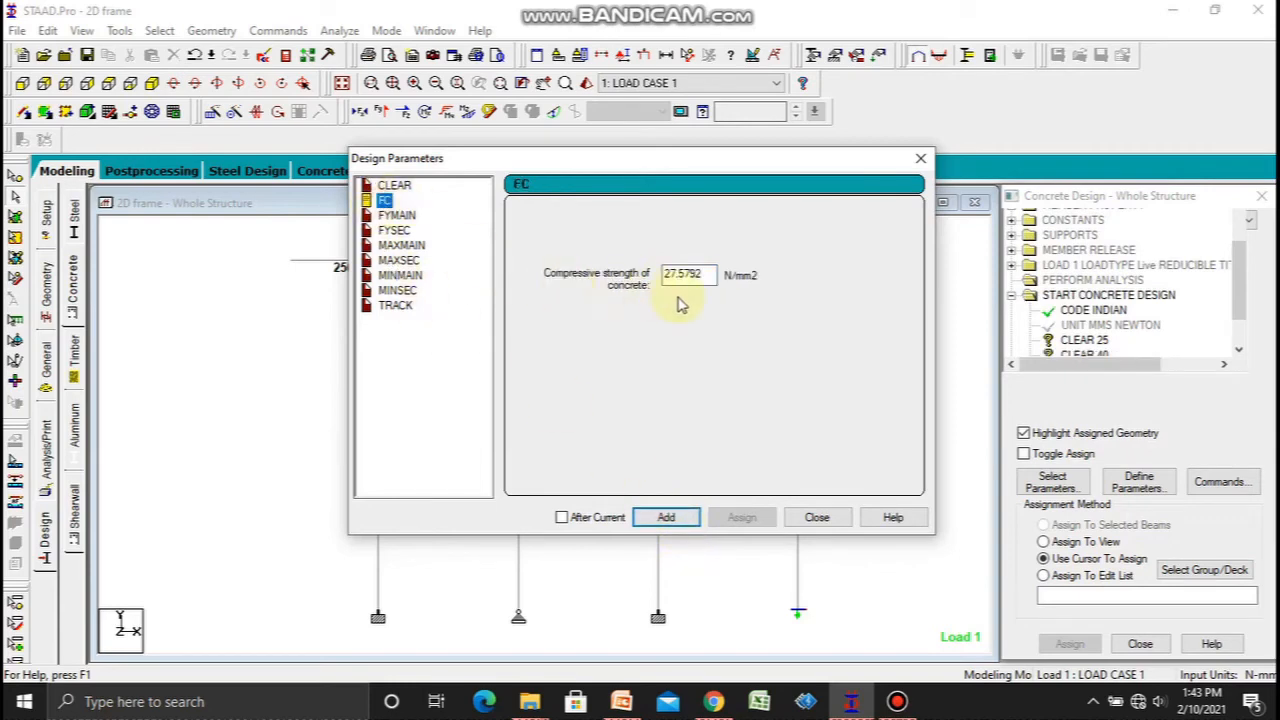
pyautogui.moveTo(705, 277); pyautogui.dragTo(530, 283)
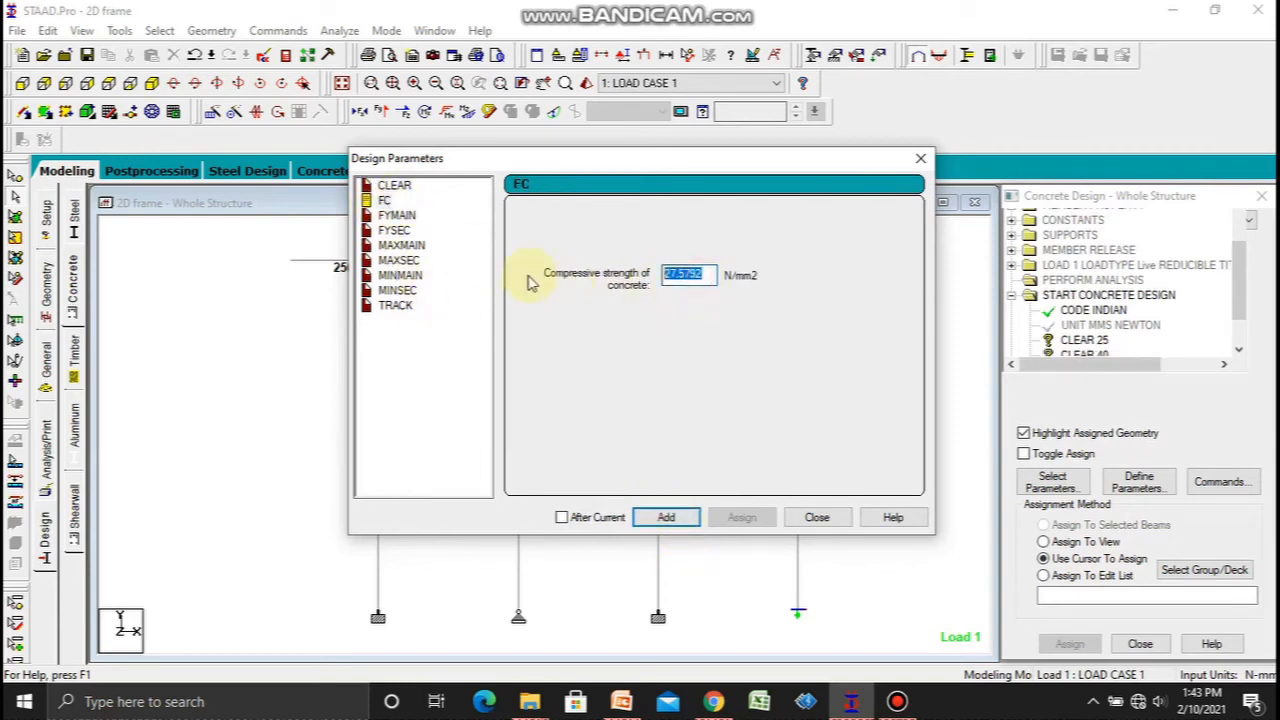
pyautogui.click(666, 517)
pyautogui.click(397, 215)
pyautogui.moveTo(708, 278); pyautogui.dragTo(571, 273)
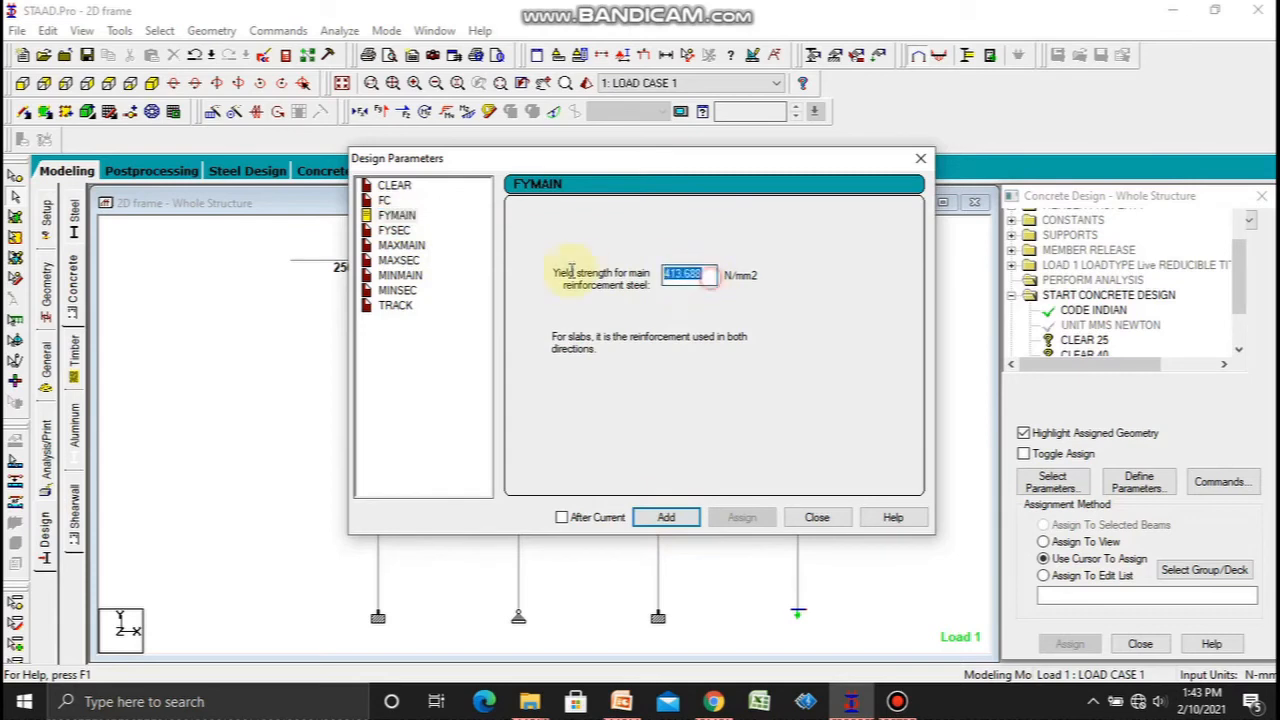
pyautogui.click(666, 517)
# Step: Define the shear reinforcement yield strength (FYSEC) as 500 N/mm2 and add it to the concrete design
pyautogui.click(394, 230)
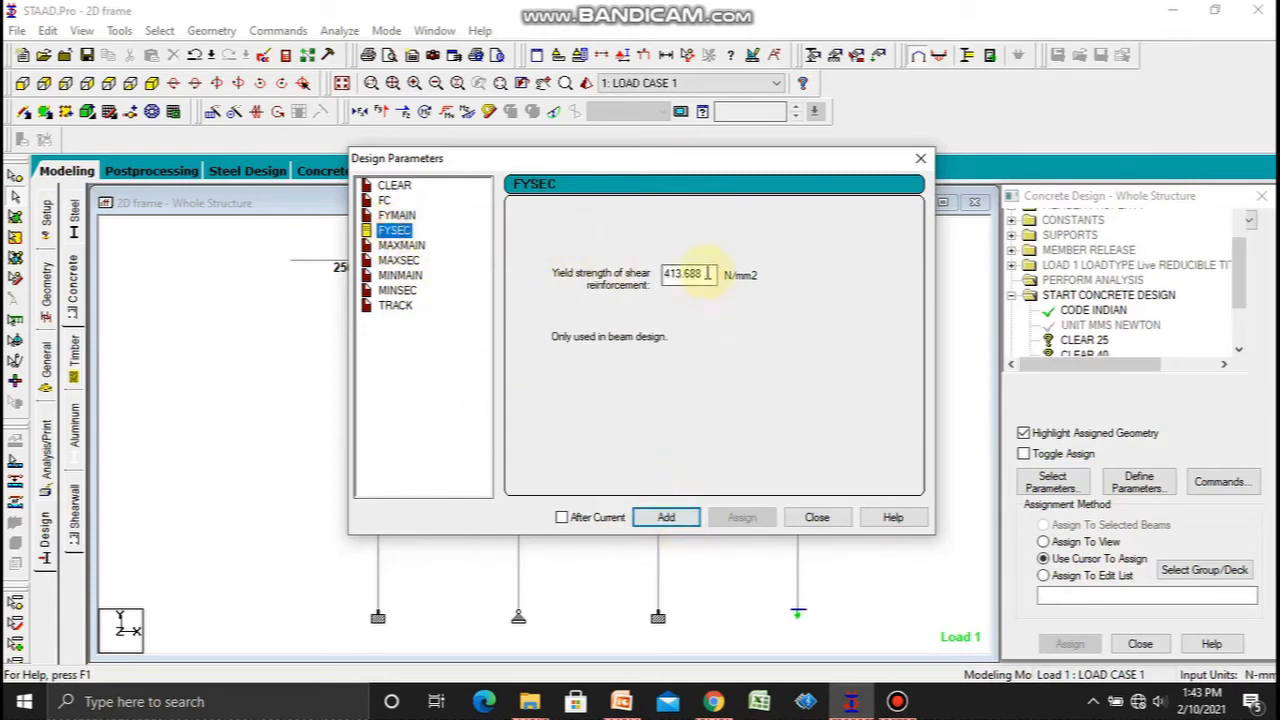
pyautogui.moveTo(706, 273); pyautogui.dragTo(530, 277)
pyautogui.write('500')
pyautogui.click(666, 517)
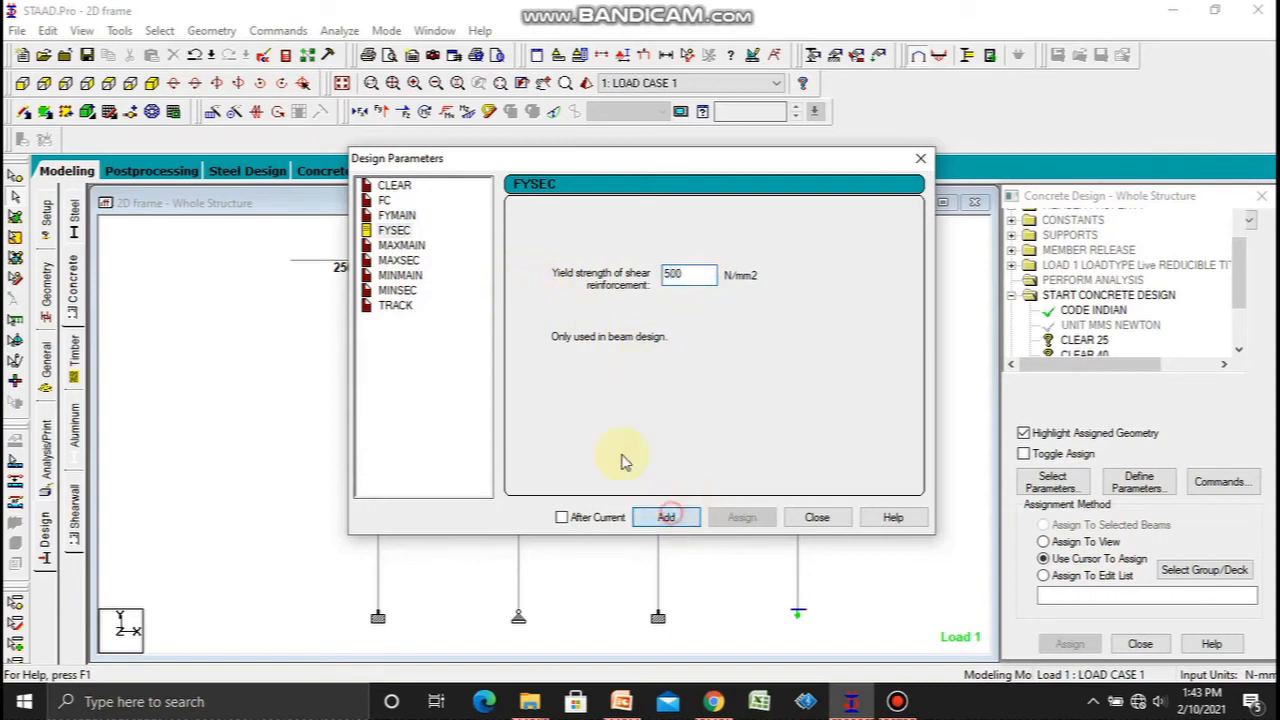
# Step: Define and add the maximum bar sizes as 20 mm for main (MAXMAIN) and 10 mm for secondary reinforcement (MAXSEC)
pyautogui.click(401, 245)
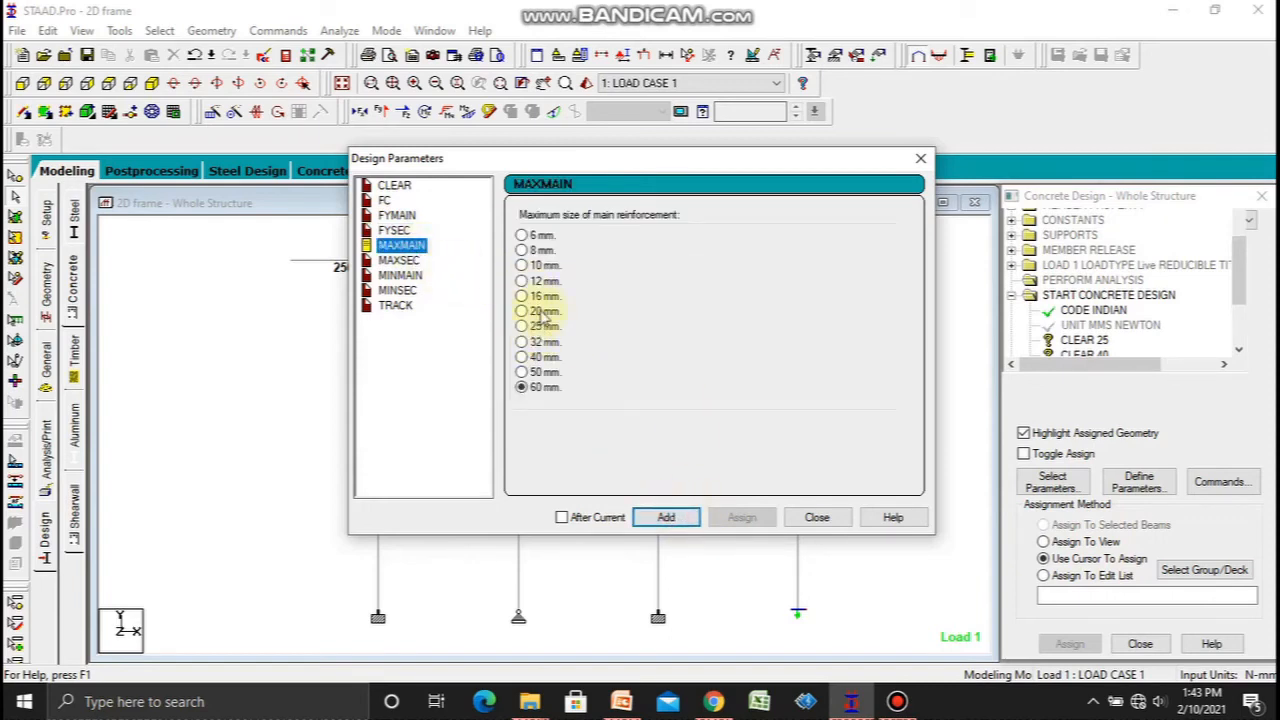
pyautogui.click(543, 311)
pyautogui.click(666, 517)
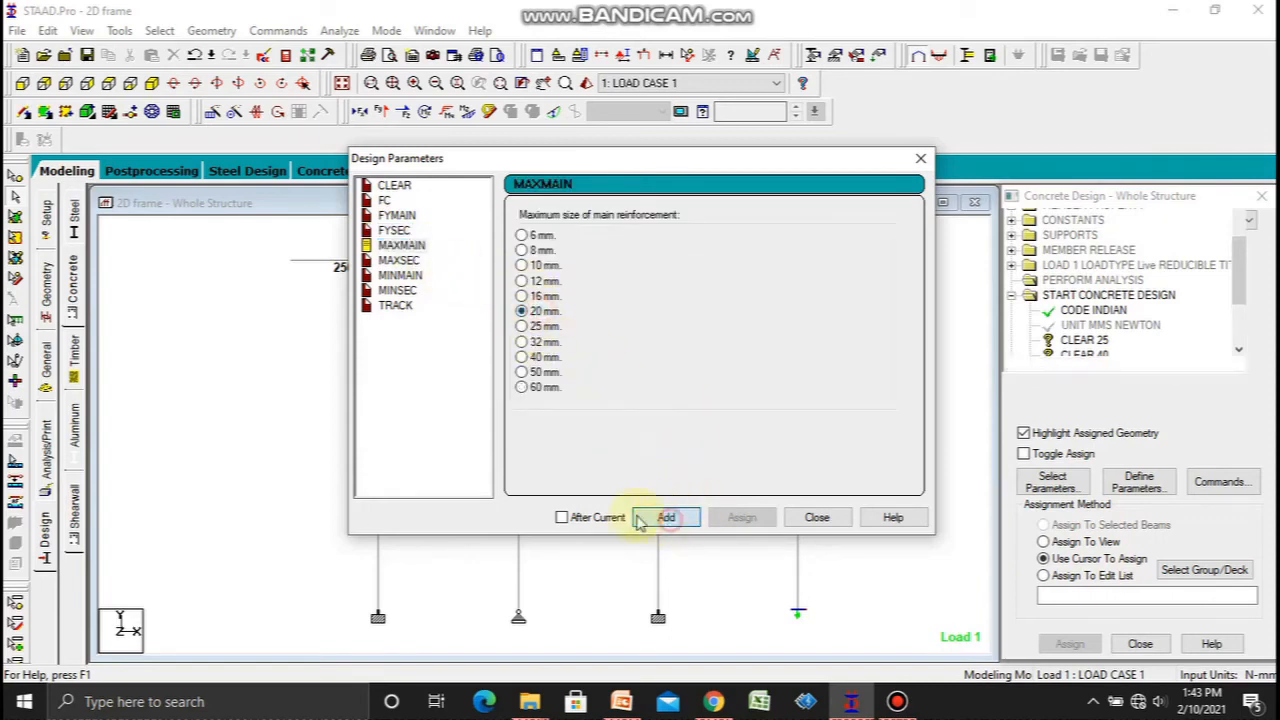
pyautogui.click(398, 260)
pyautogui.click(545, 266)
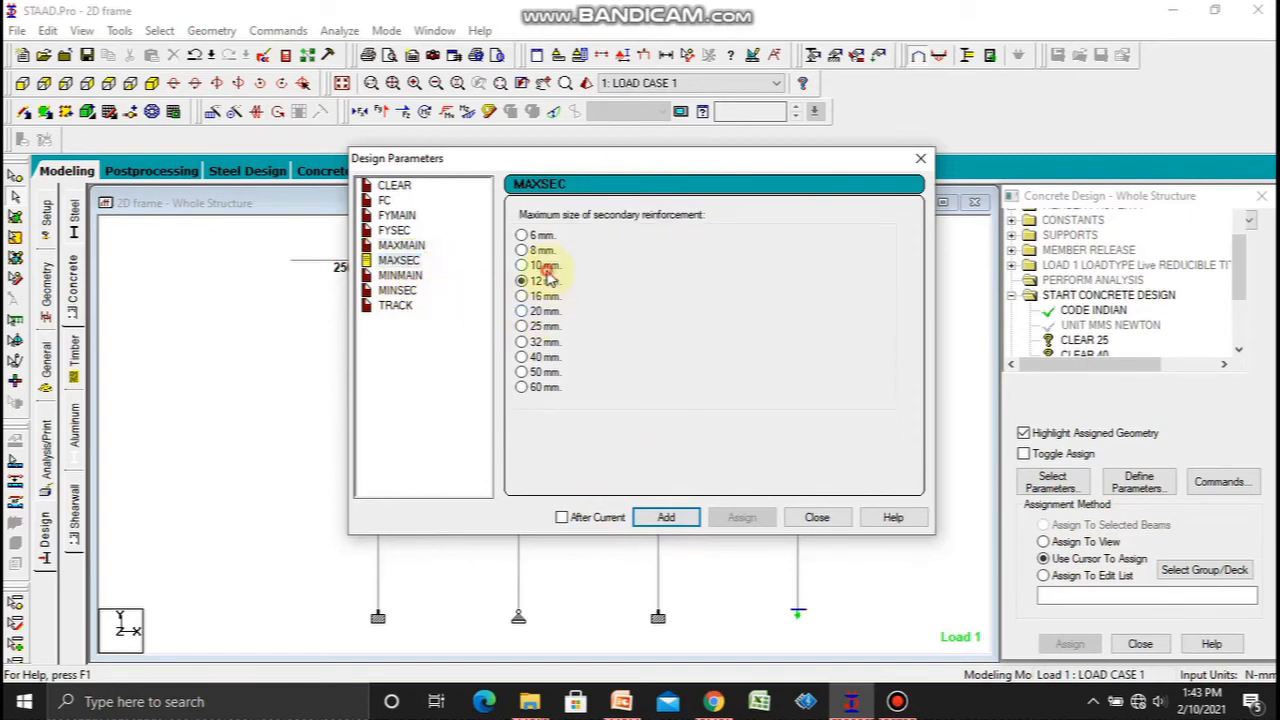
pyautogui.click(666, 514)
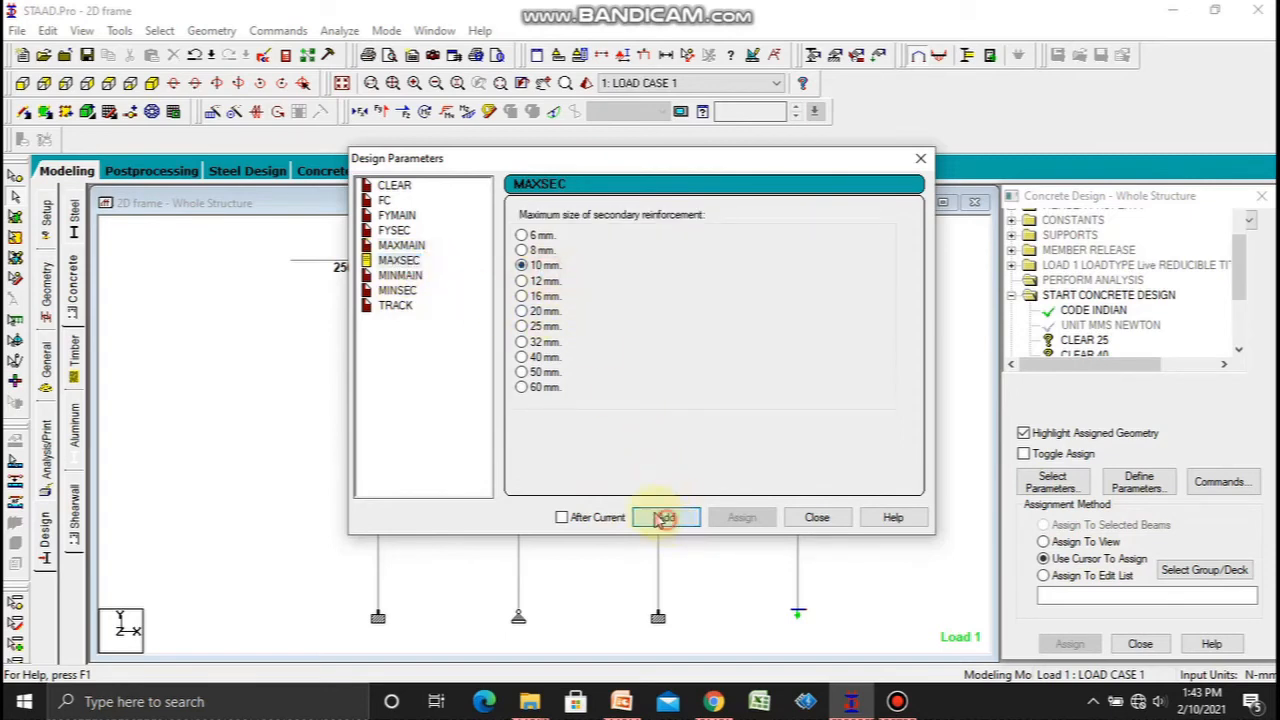
# Step: Add the minimum bar sizes of 10 mm for main (MINMAIN) and 8 mm for secondary reinforcement (MINSEC)
pyautogui.click(416, 277)
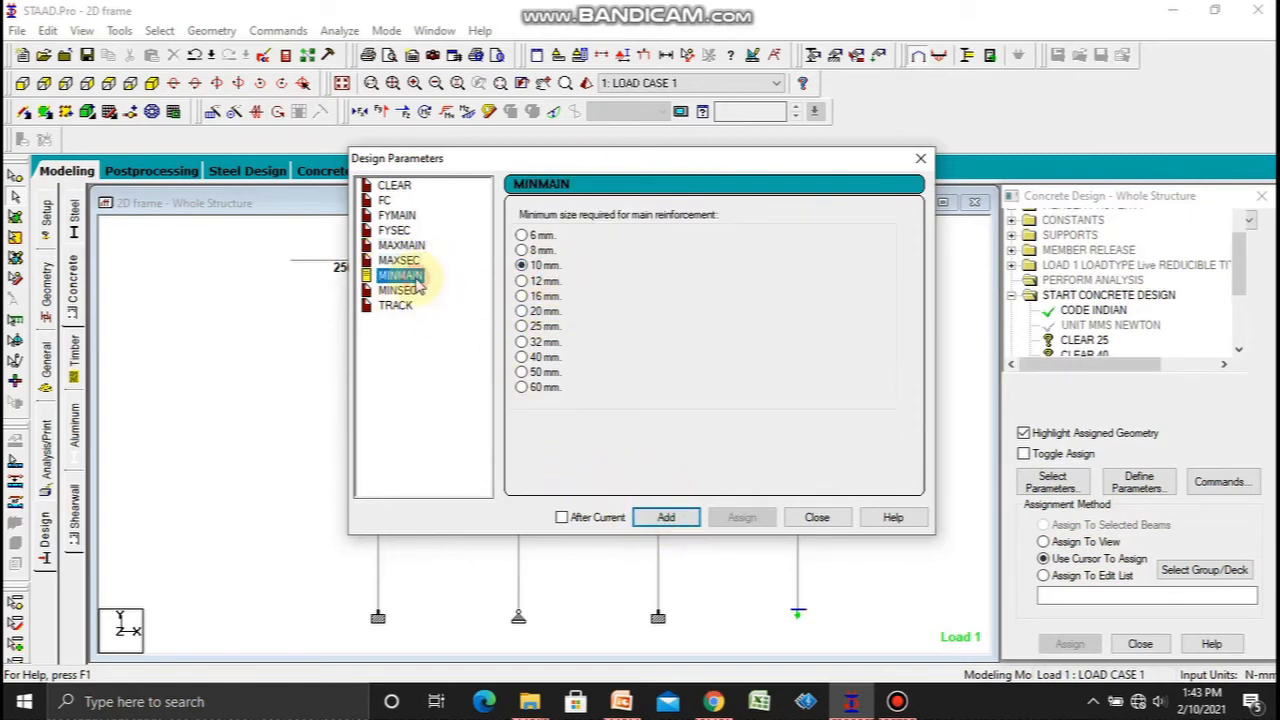
pyautogui.click(660, 517)
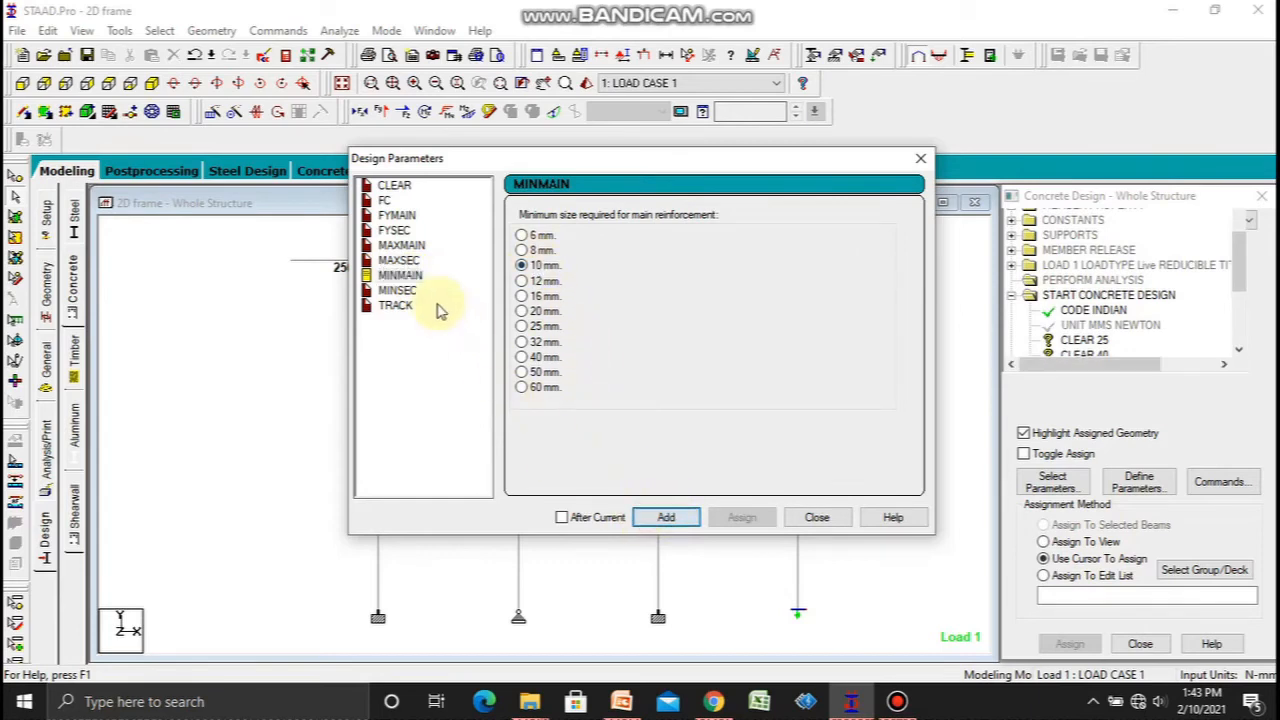
pyautogui.click(398, 290)
pyautogui.click(666, 517)
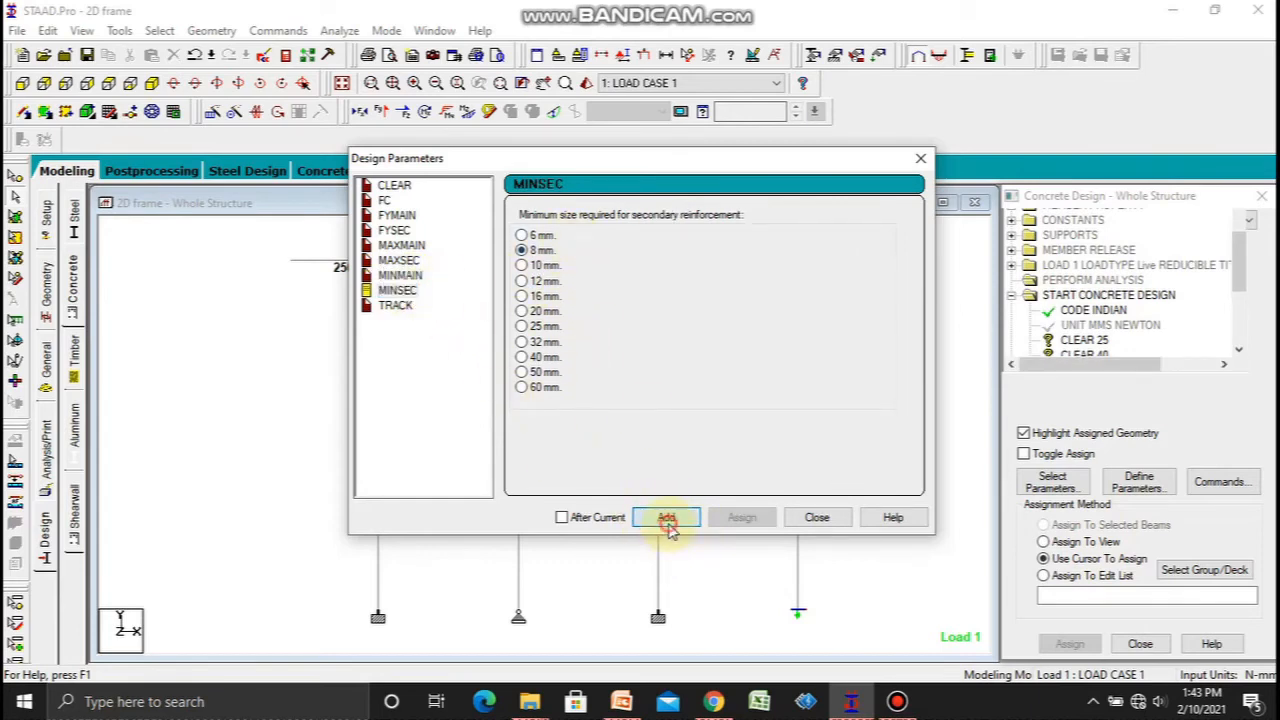
# Step: Add the TRACK parameter with detail level 2 and finish defining the design parameters
pyautogui.click(400, 305)
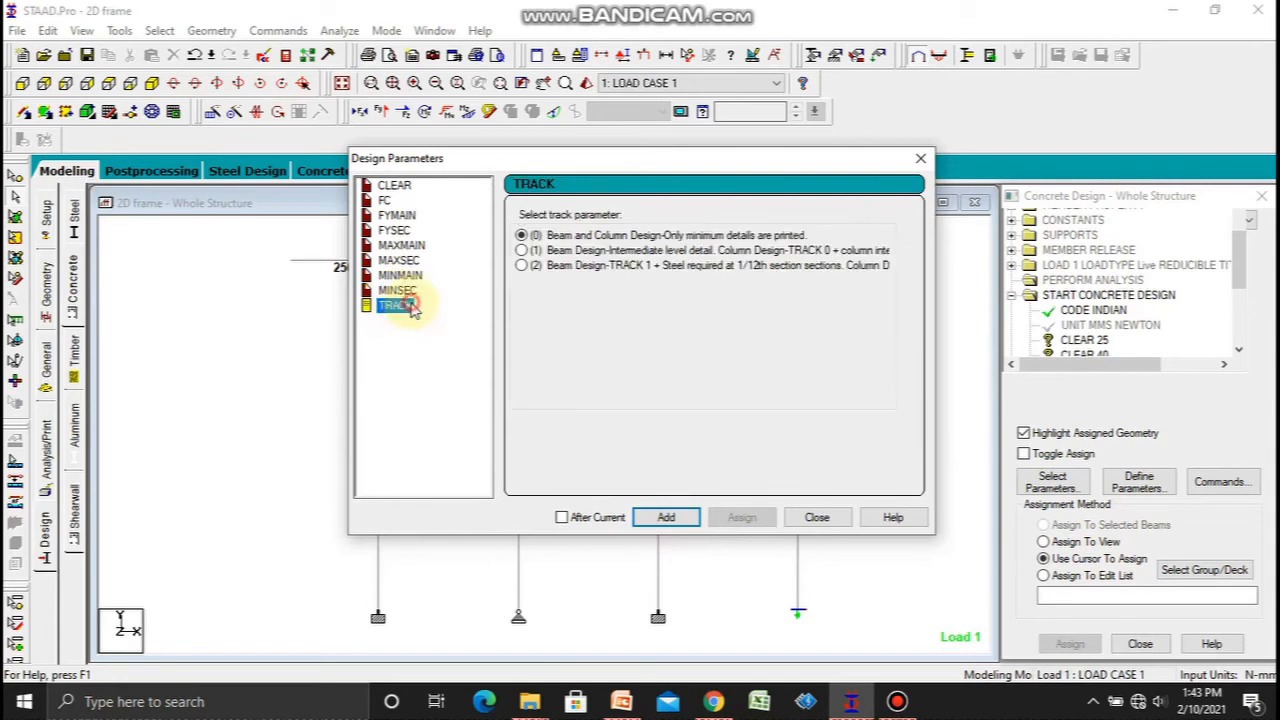
pyautogui.click(610, 266)
pyautogui.click(670, 520)
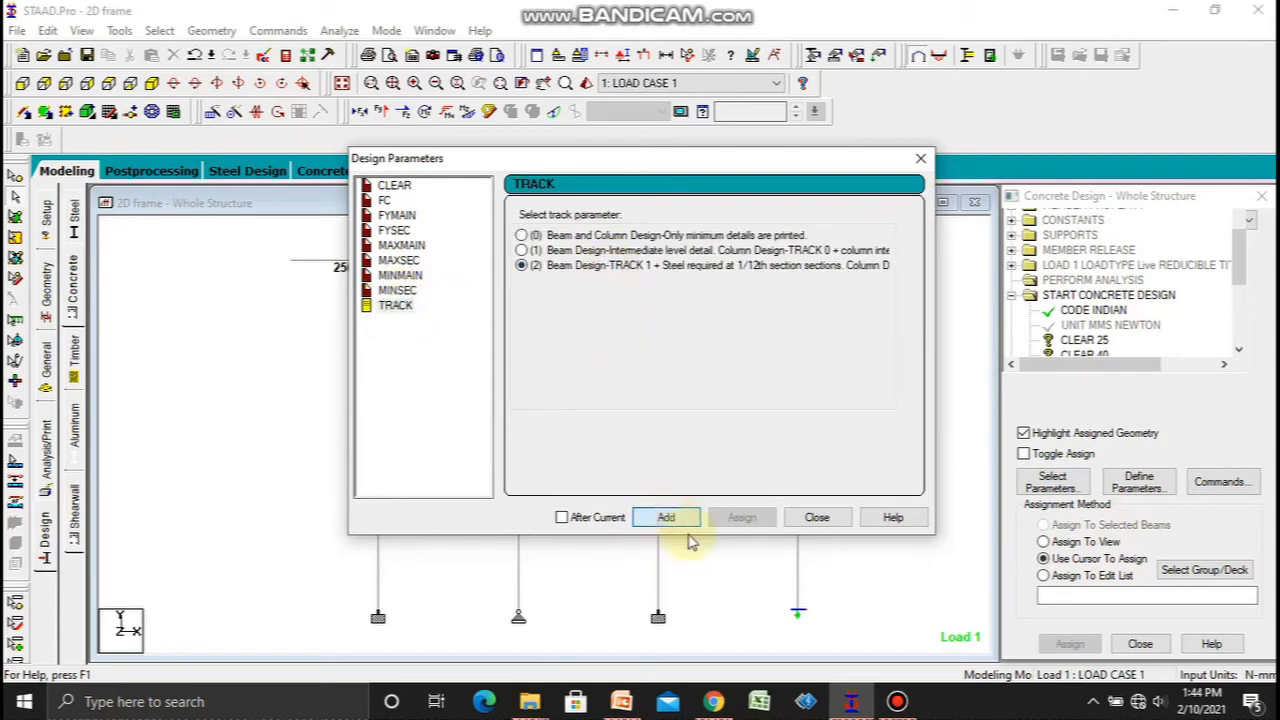
pyautogui.click(817, 517)
# Step: Add the DESIGN BEAM, DESIGN COLUMN and TAKE OFF commands to the concrete design
pyautogui.moveTo(1250, 253); pyautogui.dragTo(1243, 314)
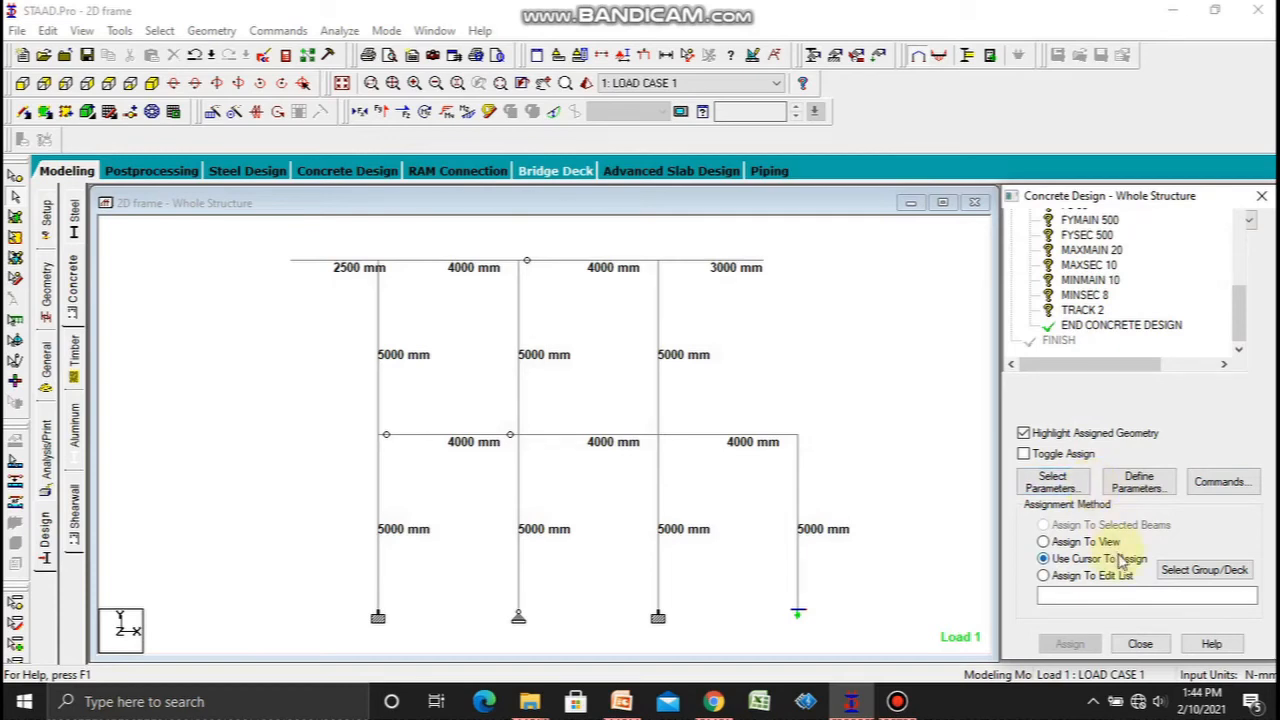
pyautogui.click(1238, 486)
pyautogui.click(785, 287)
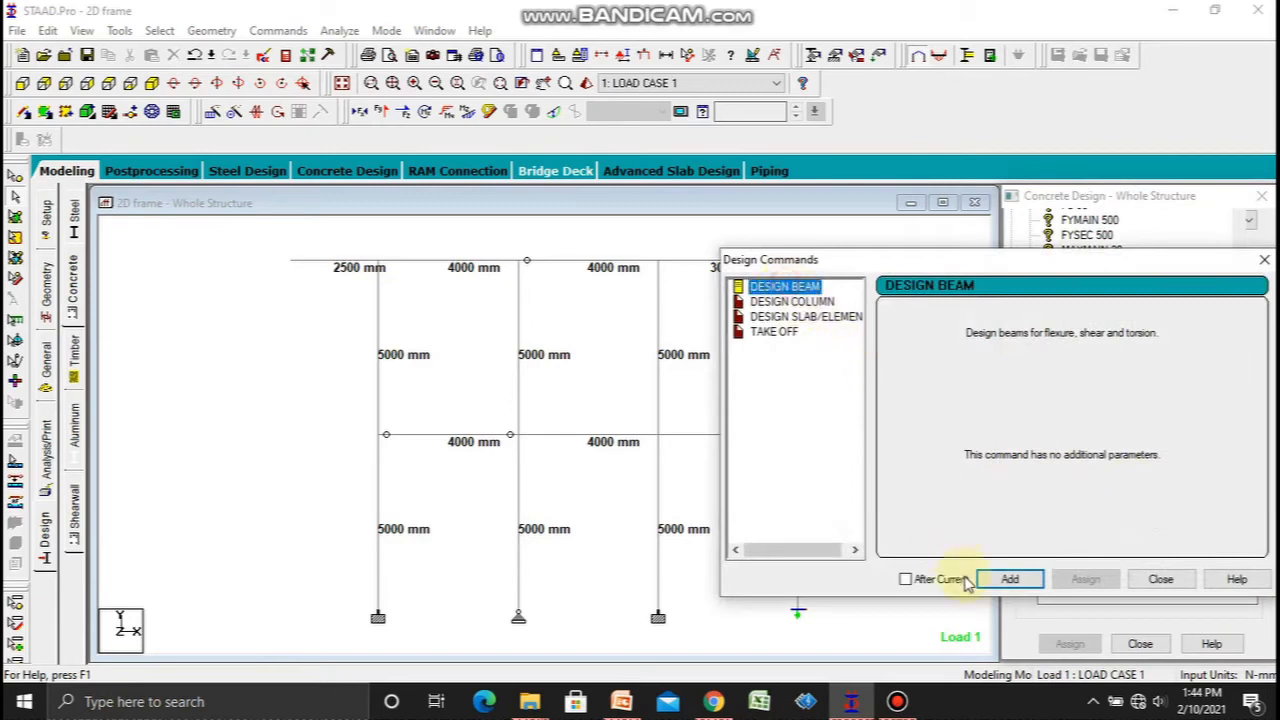
pyautogui.click(1008, 580)
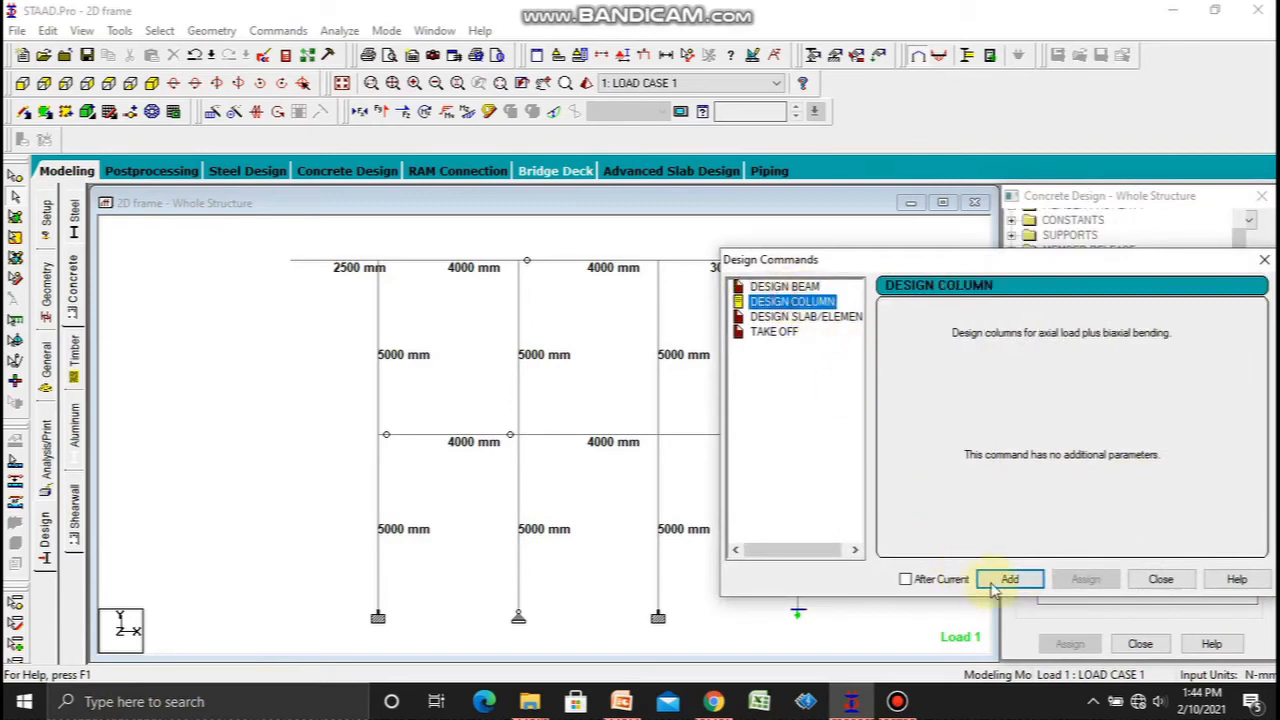
pyautogui.click(776, 331)
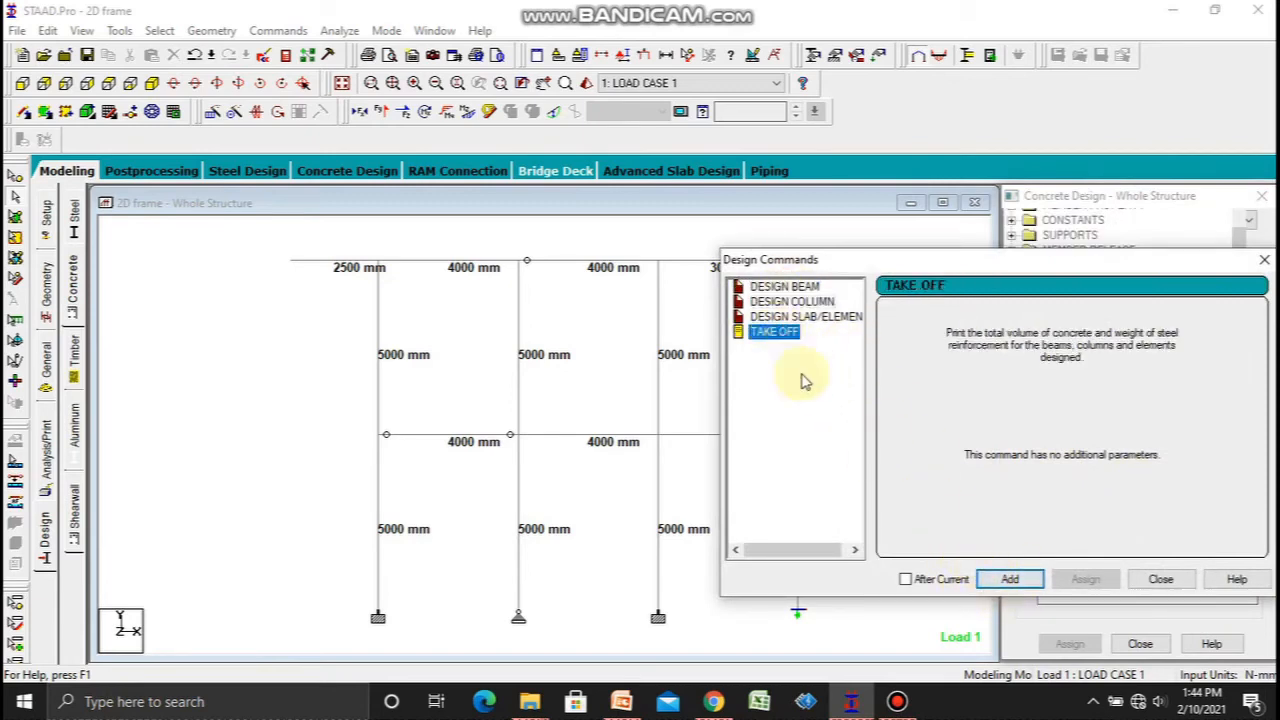
pyautogui.click(1010, 580)
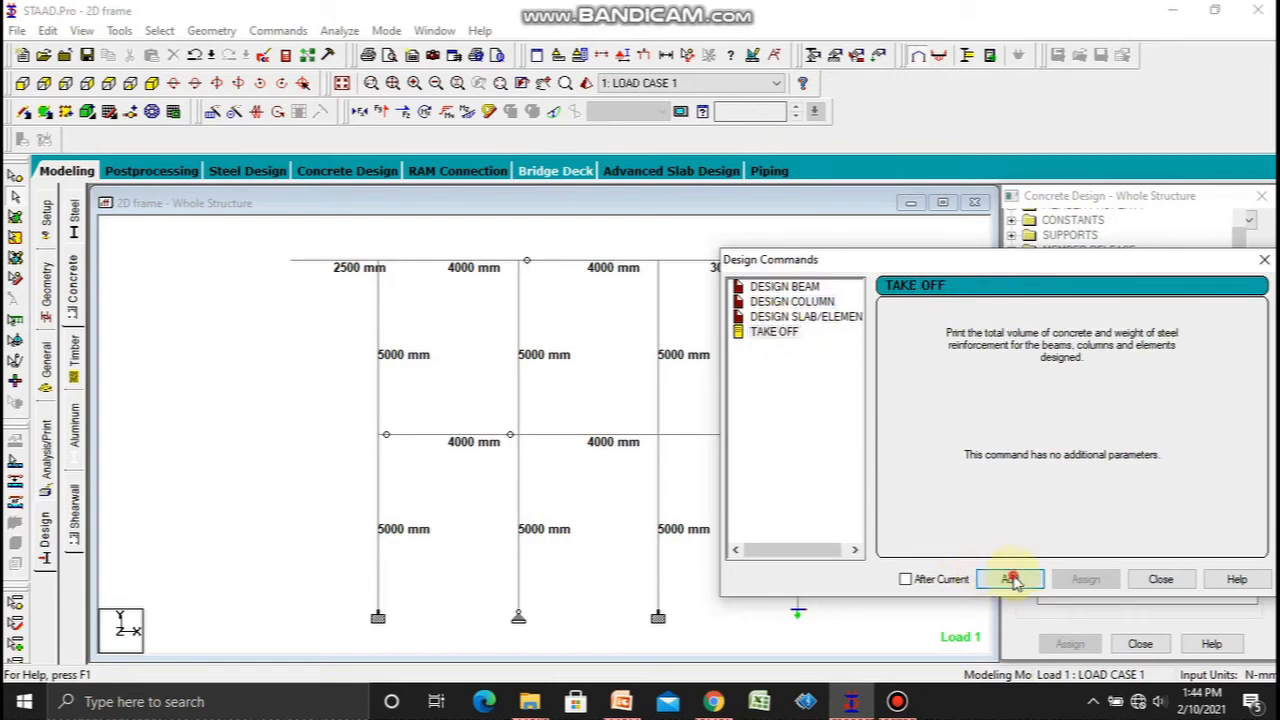
pyautogui.click(1160, 579)
# Step: Assign the CLEAR 25 cover parameter to all beams parallel to X
pyautogui.moveTo(1240, 251); pyautogui.dragTo(1238, 272)
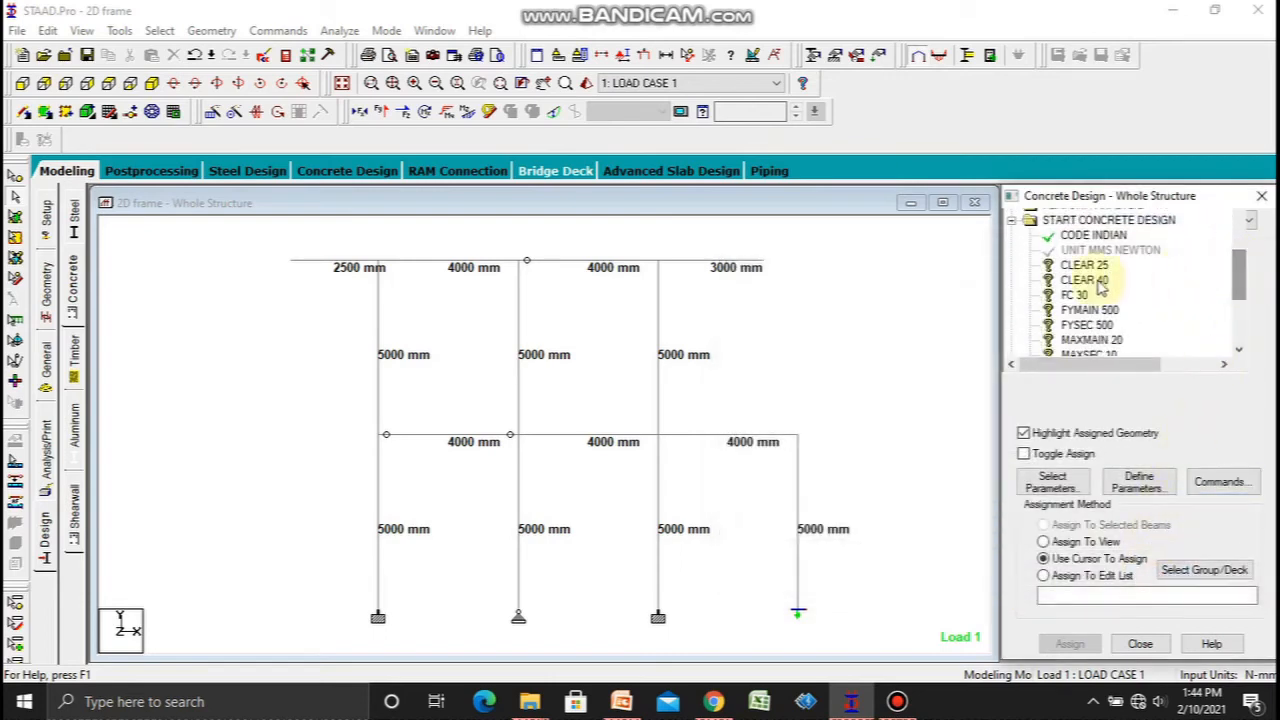
pyautogui.click(1085, 265)
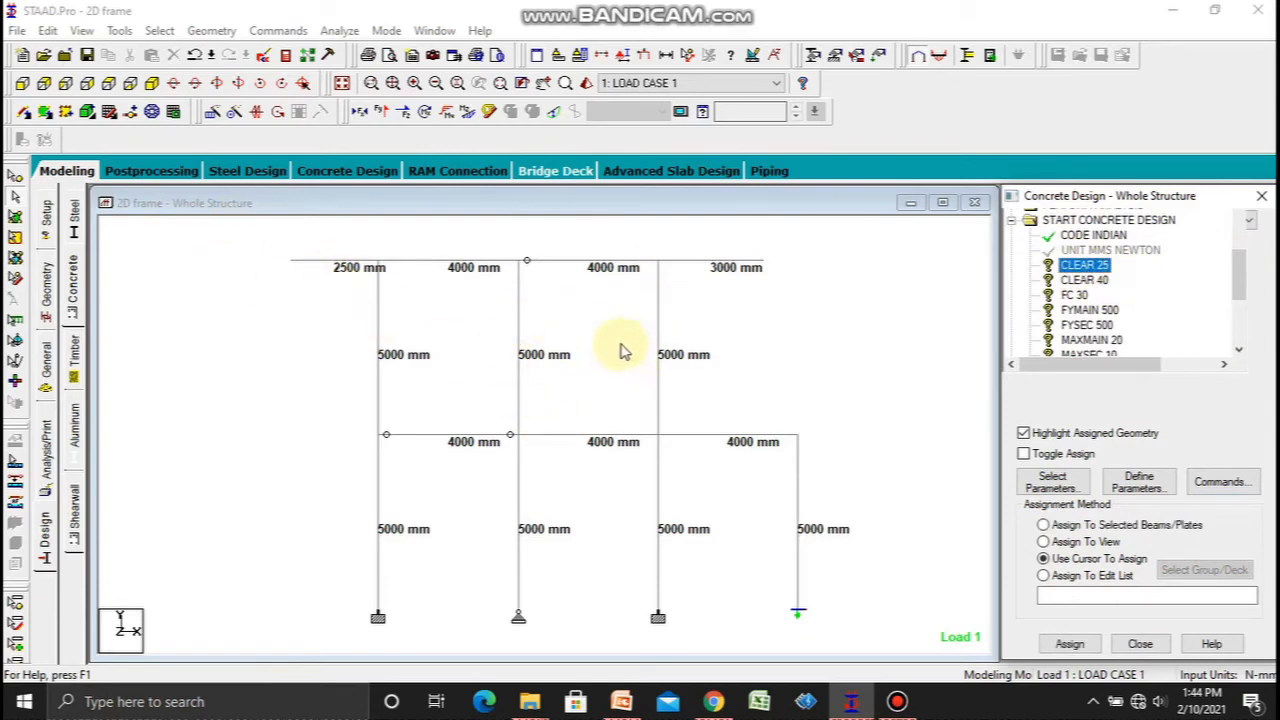
pyautogui.click(160, 31)
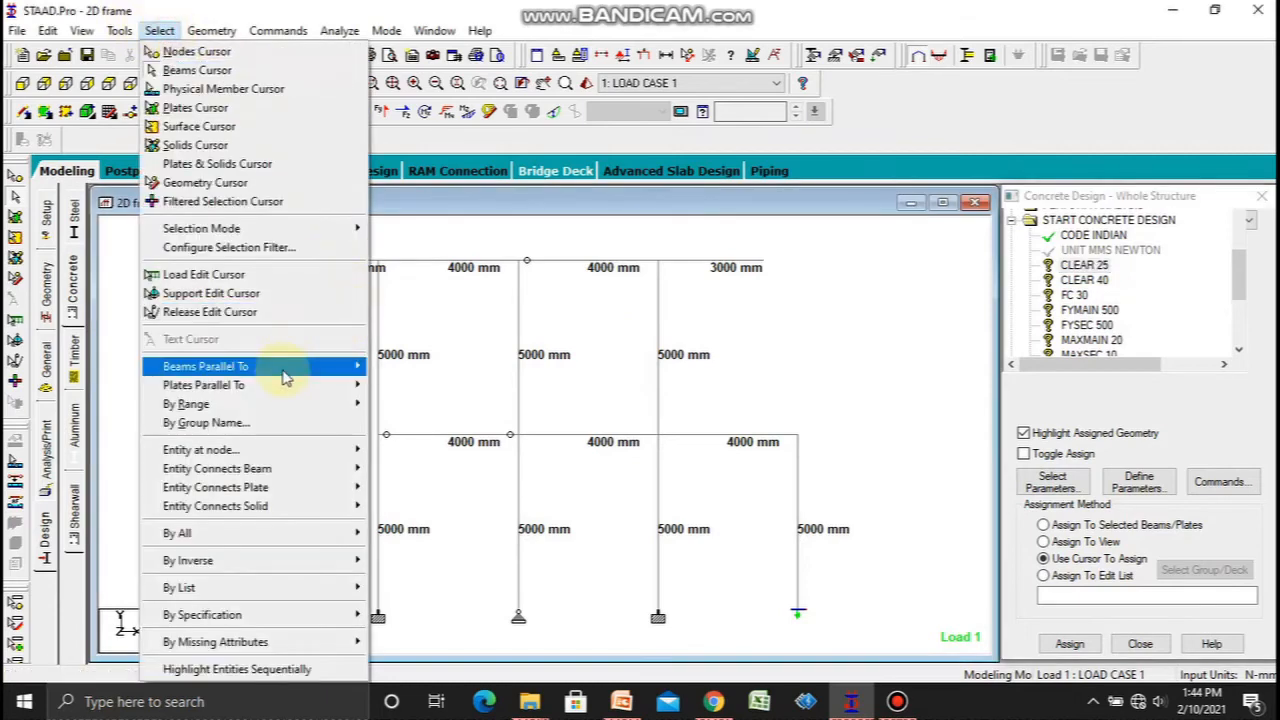
pyautogui.moveTo(345, 367)
pyautogui.click(386, 368)
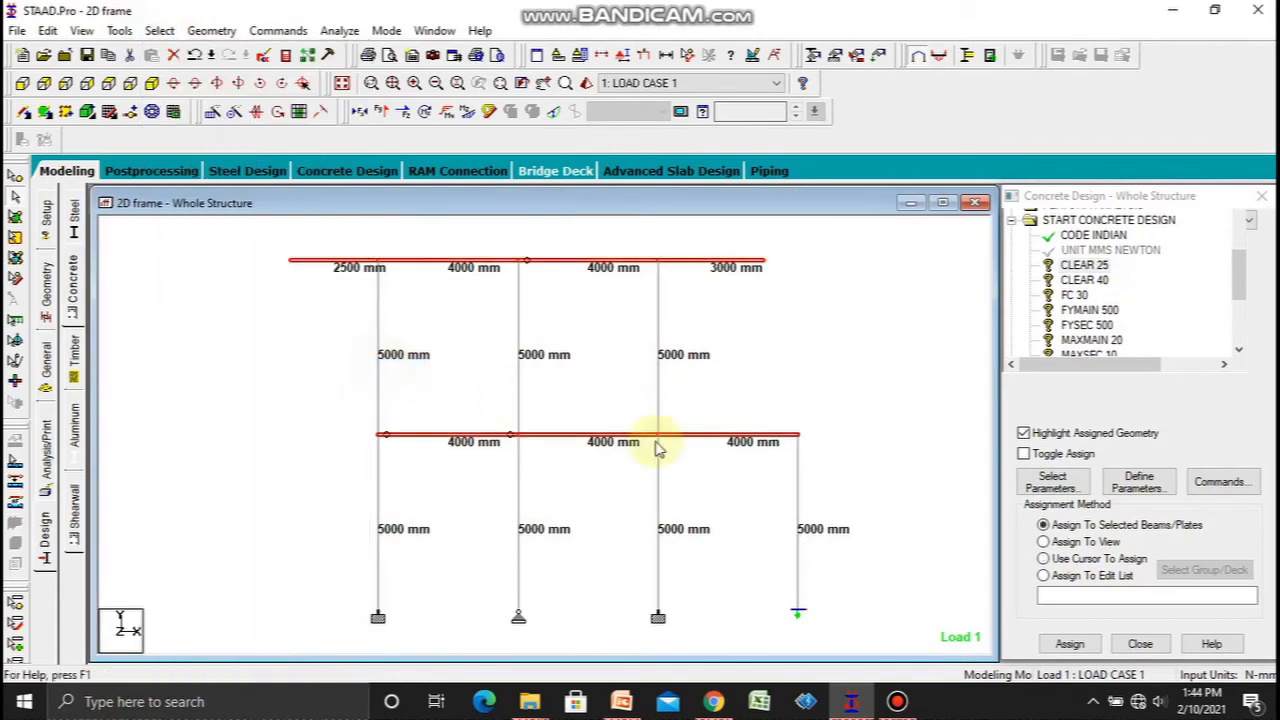
pyautogui.click(1069, 644)
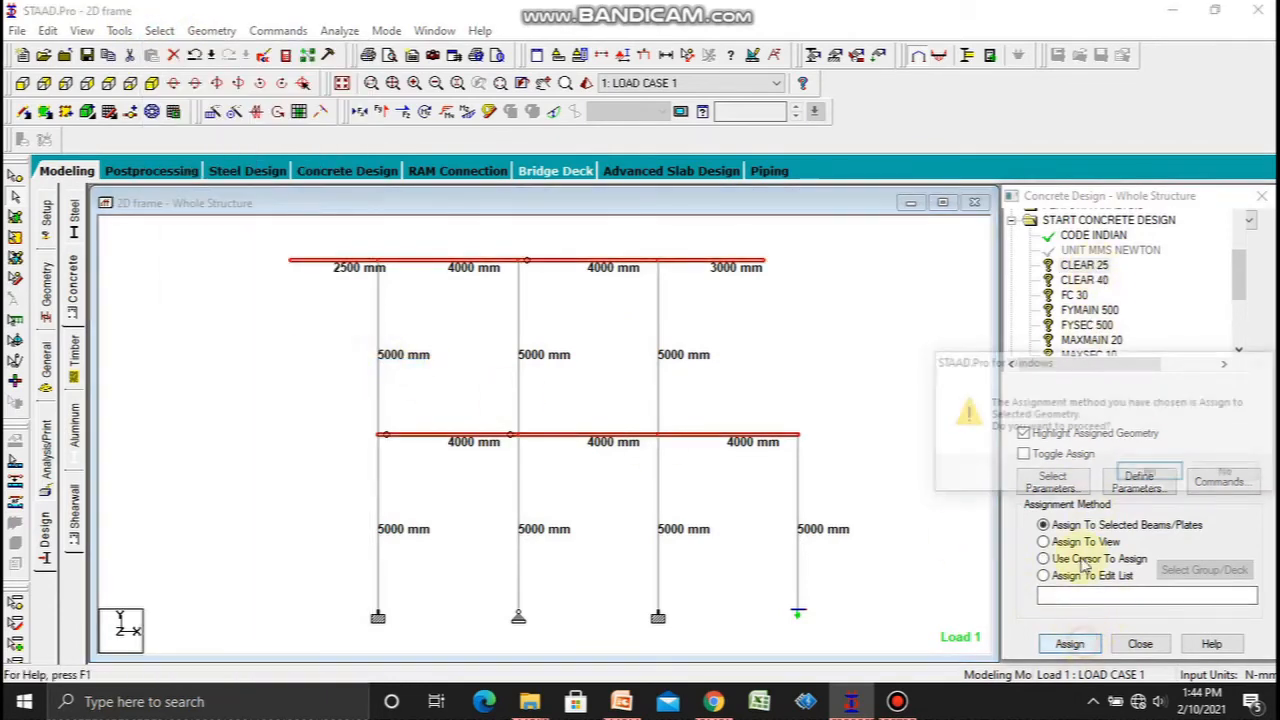
pyautogui.click(1143, 471)
# Step: Assign the CLEAR 40 cover parameter to all columns, the members parallel to Y
pyautogui.click(1082, 281)
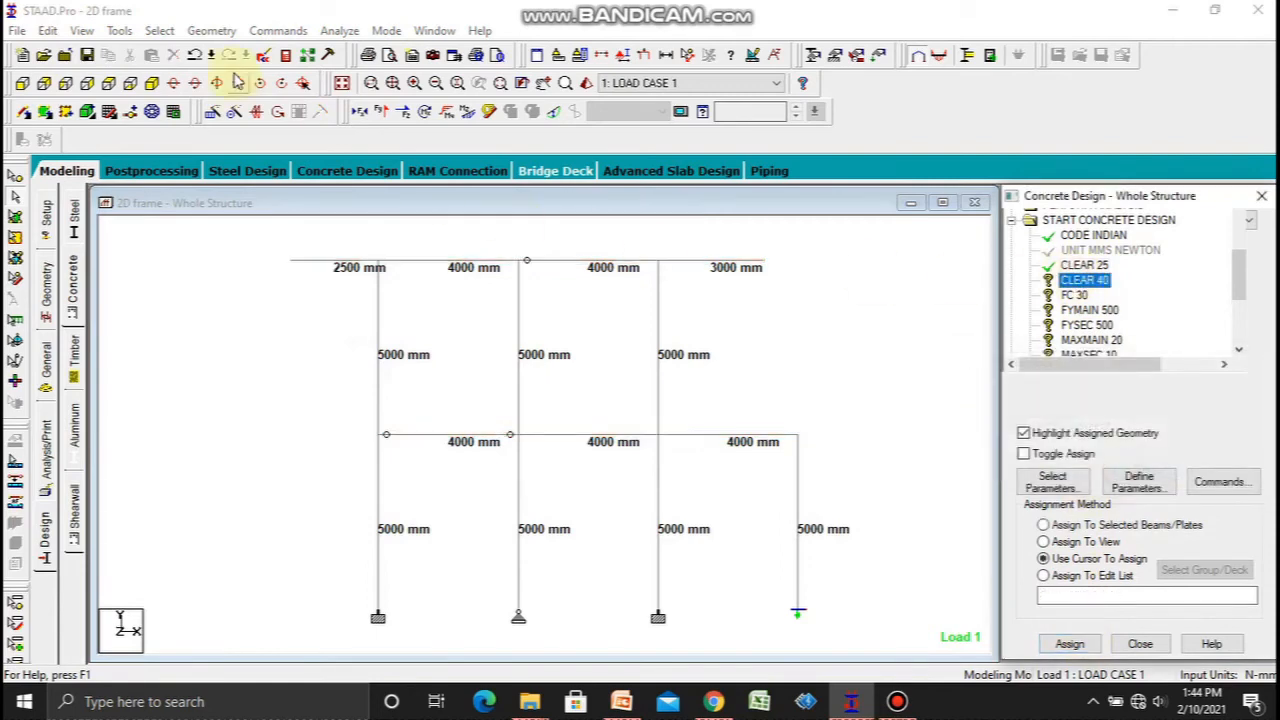
pyautogui.click(159, 30)
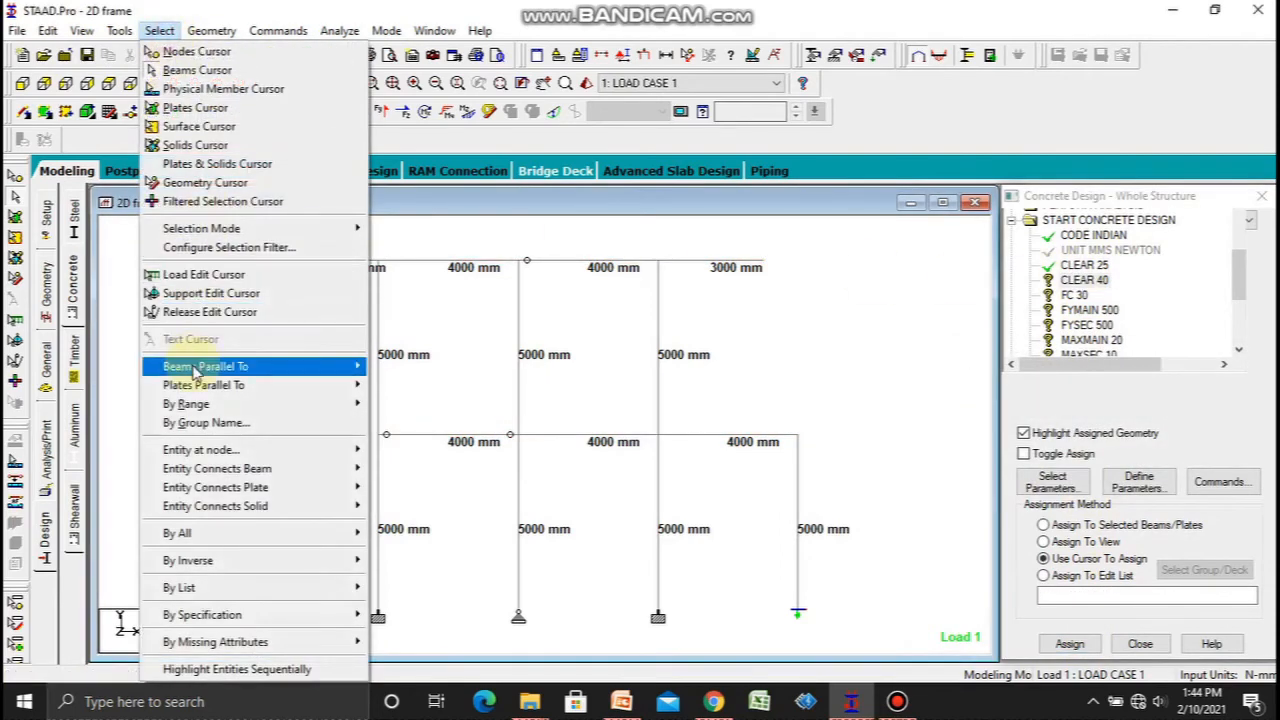
pyautogui.moveTo(340, 367)
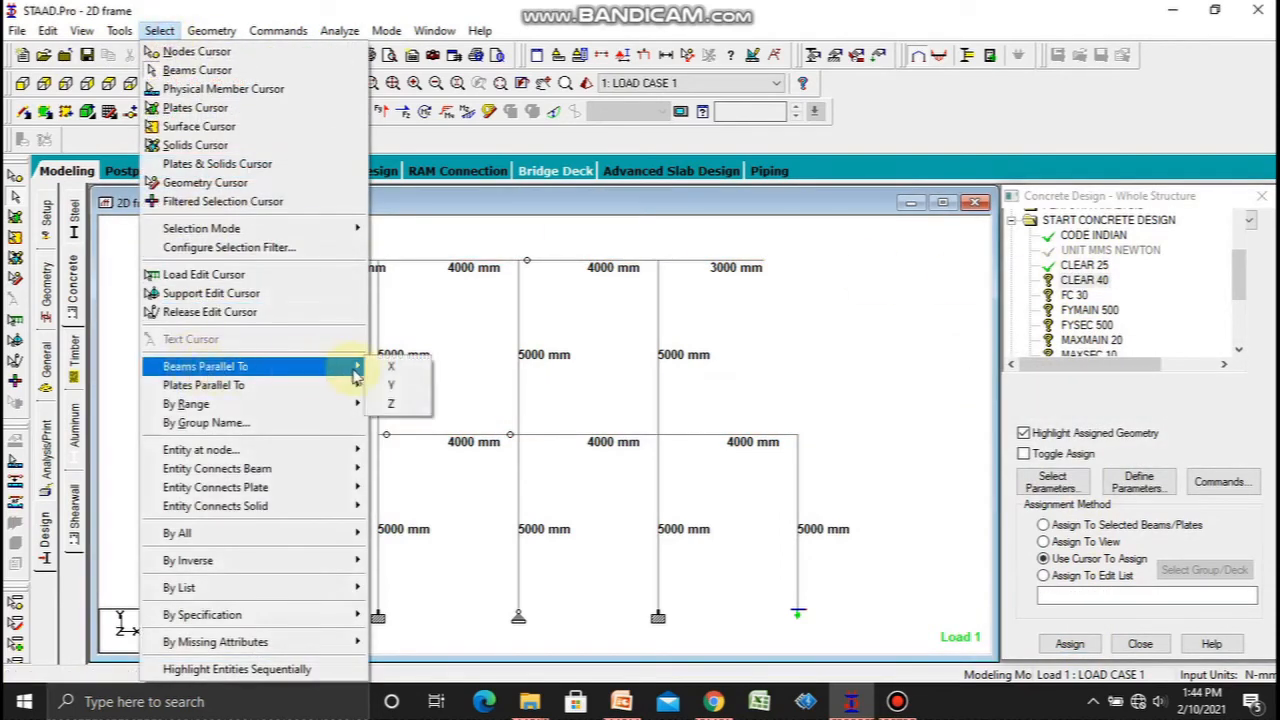
pyautogui.click(1069, 644)
pyautogui.click(1150, 476)
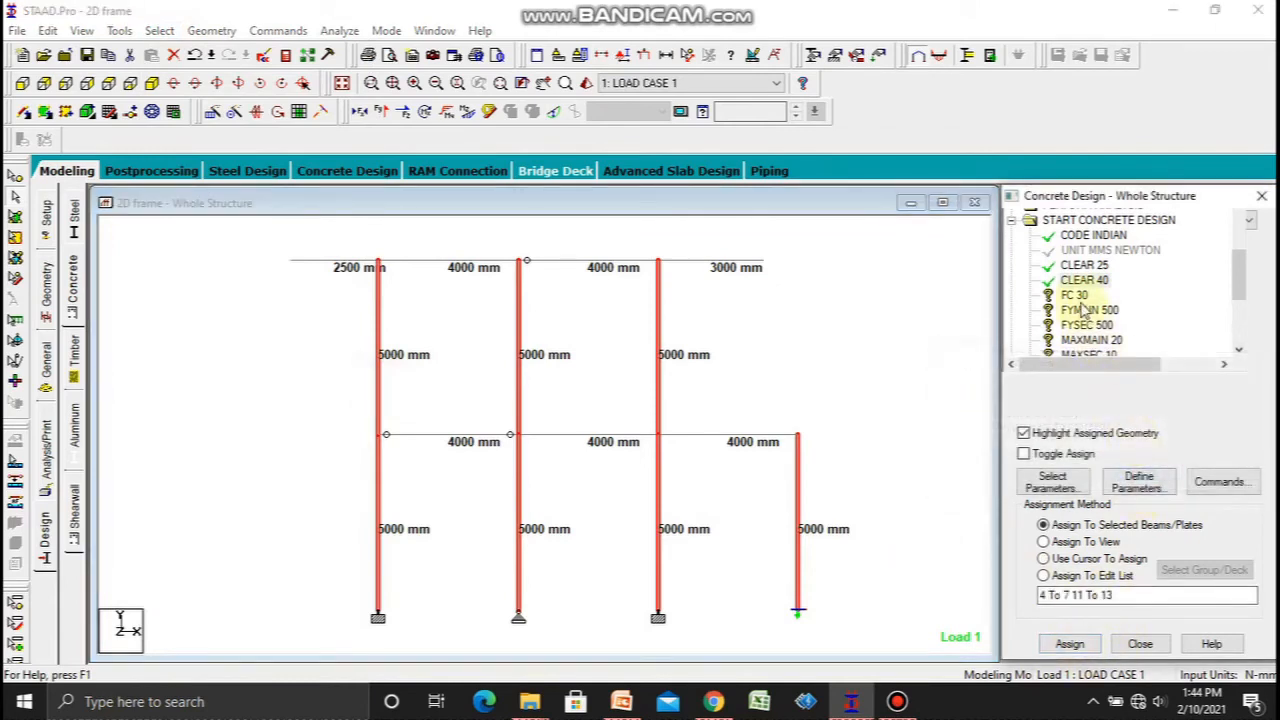
# Step: Assign the FC 30 concrete strength parameter to all members in the view
pyautogui.click(1075, 296)
pyautogui.click(1082, 312)
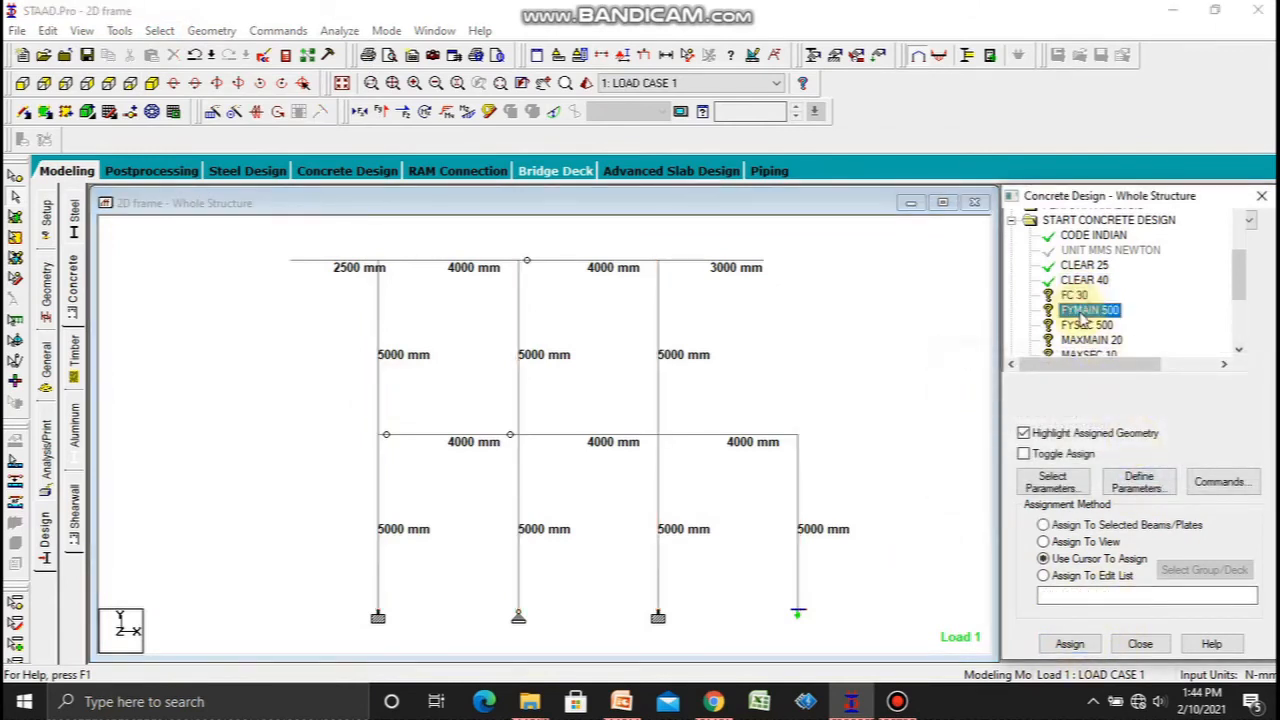
pyautogui.click(1076, 296)
pyautogui.click(1100, 541)
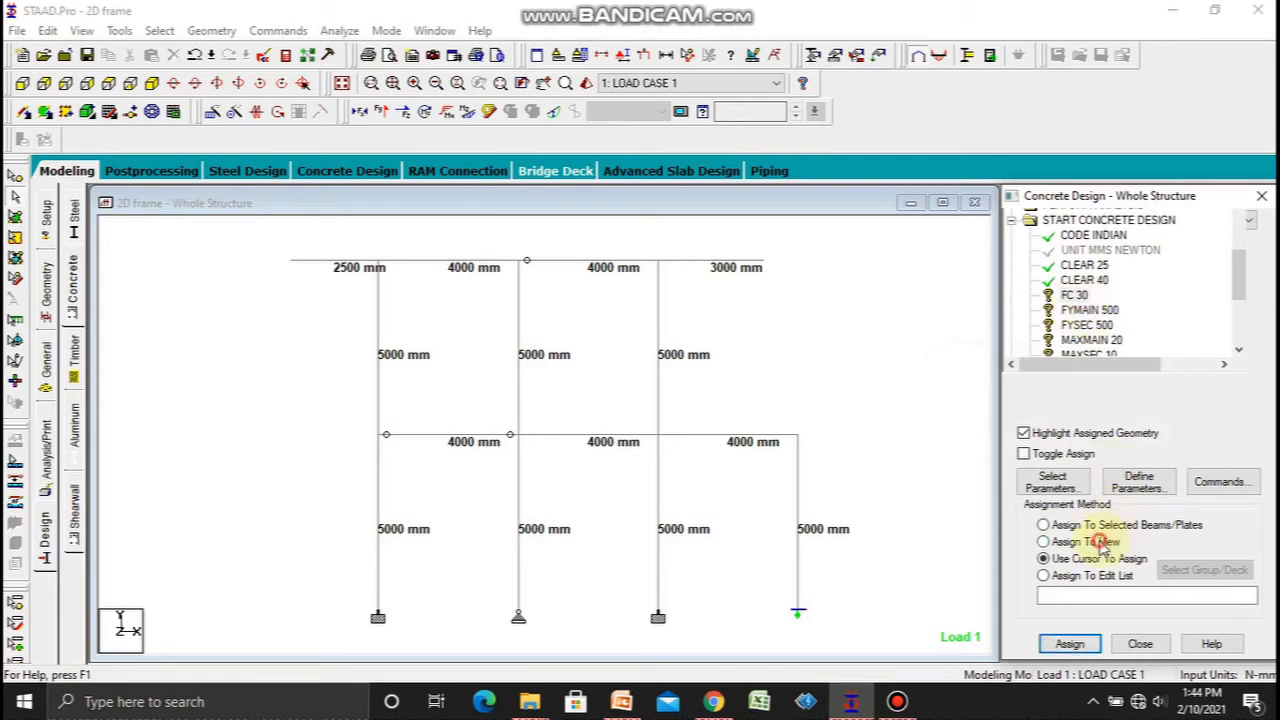
pyautogui.click(1069, 643)
pyautogui.click(1030, 592)
pyautogui.click(1075, 296)
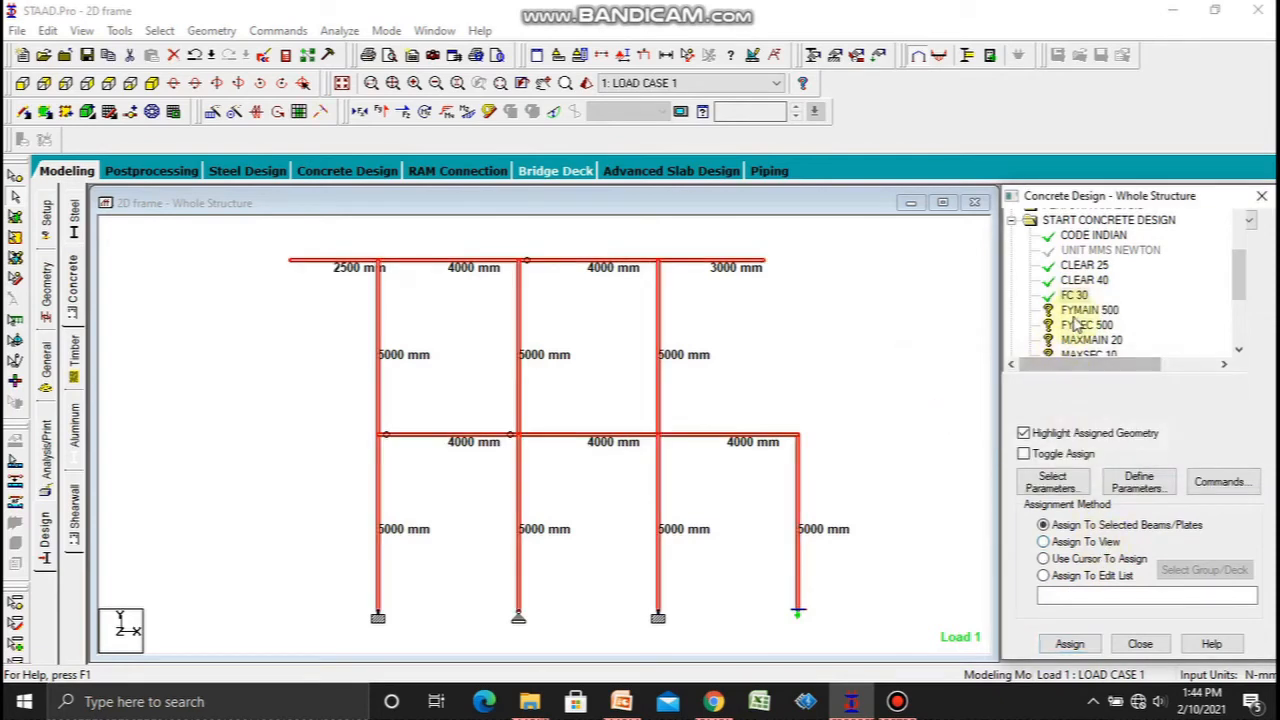
# Step: Assign the FYMAIN 500 and FYSEC 500 yield strength parameters to the whole view
pyautogui.click(1089, 310)
pyautogui.click(1088, 541)
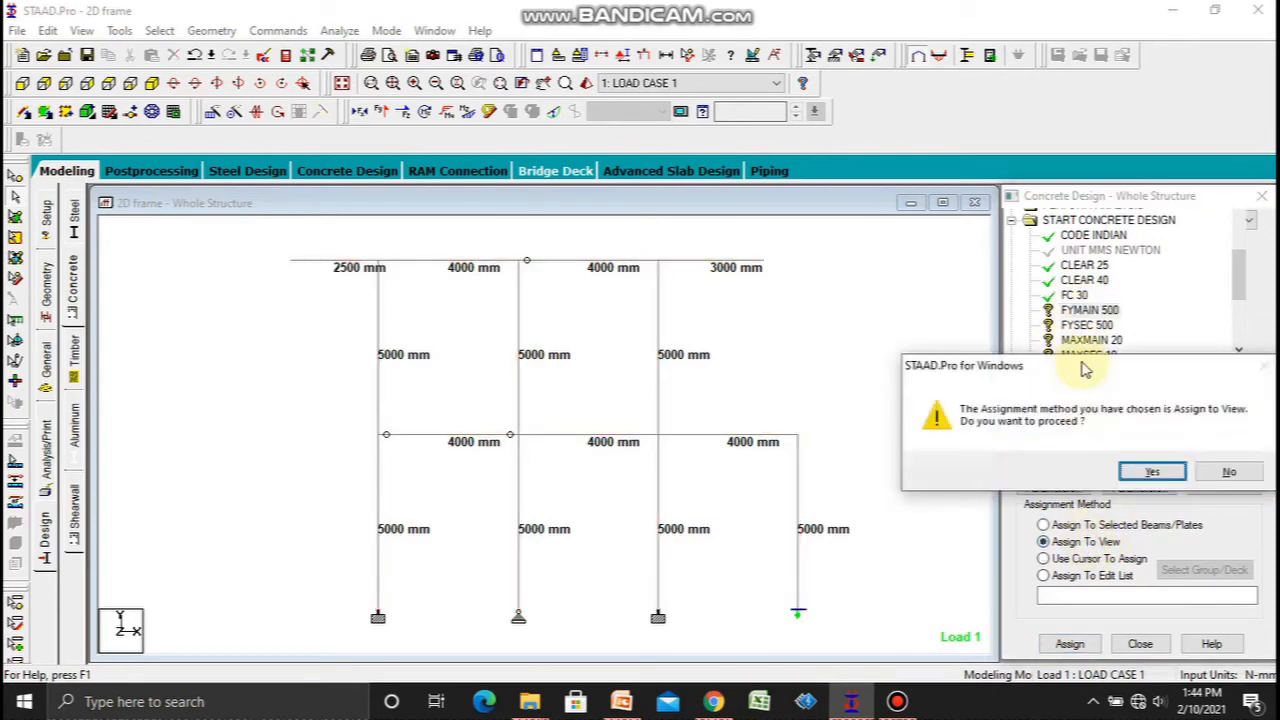
pyautogui.click(1146, 471)
pyautogui.click(1087, 325)
pyautogui.click(1085, 541)
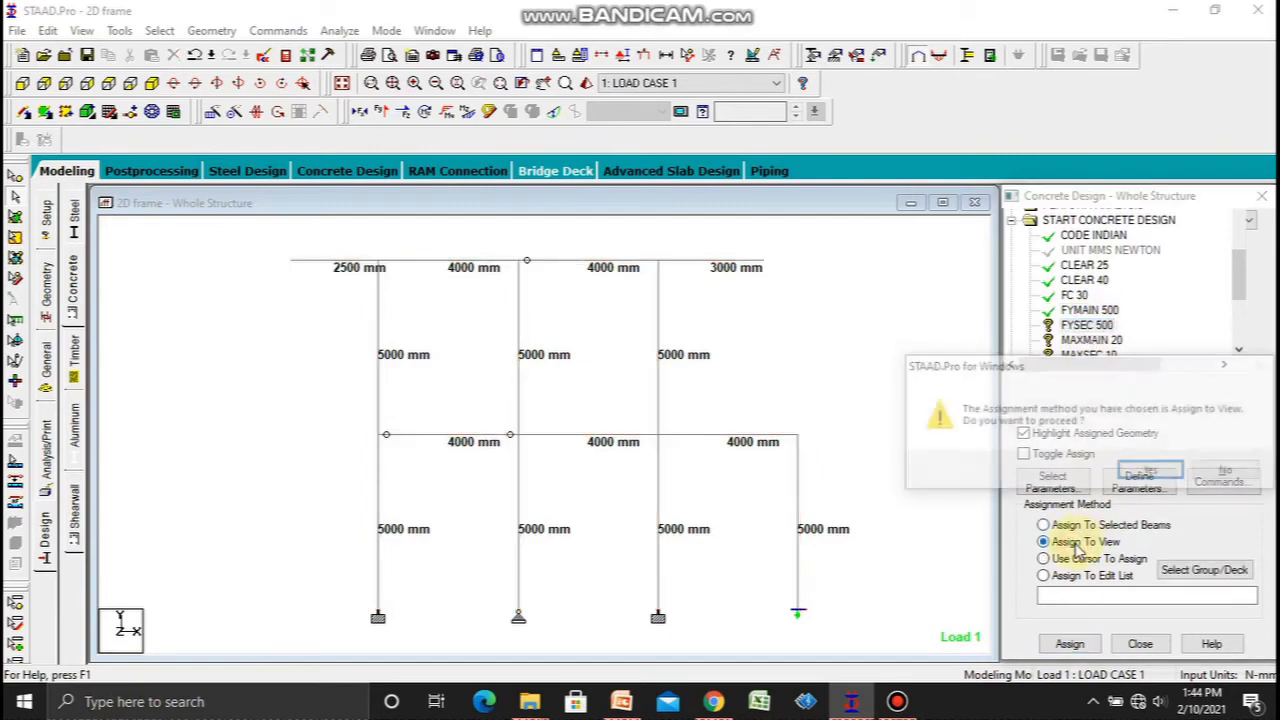
pyautogui.click(1146, 471)
# Step: Assign the MAXMAIN 20 and MAXSEC 10 bar-size parameters to the whole view
pyautogui.click(1091, 340)
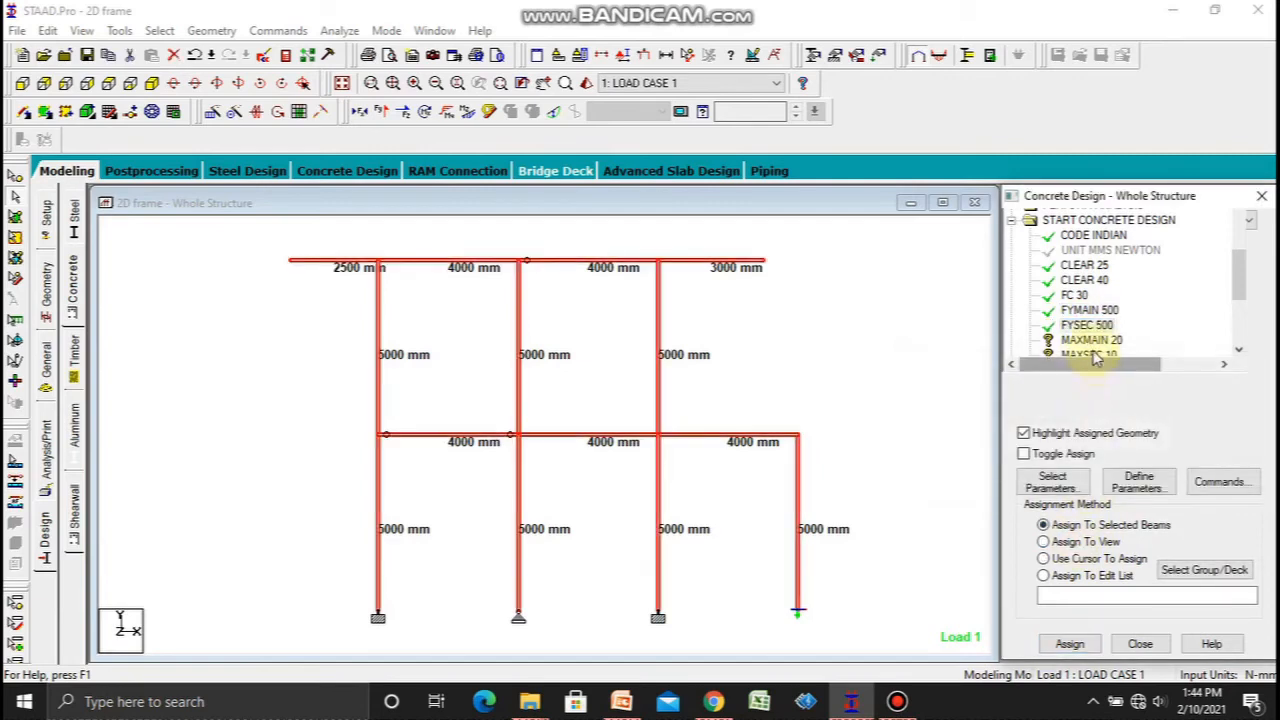
pyautogui.click(1075, 541)
pyautogui.click(1146, 471)
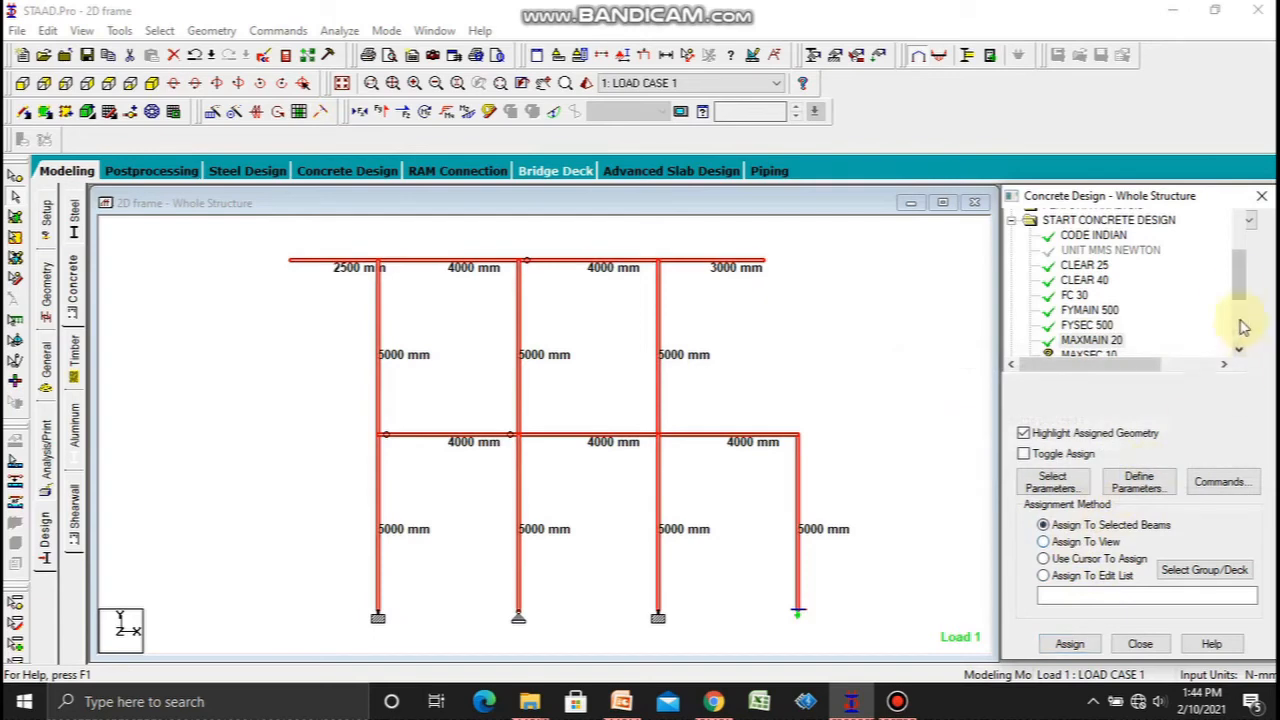
pyautogui.scroll(-3, 1237, 290)
pyautogui.click(1090, 220)
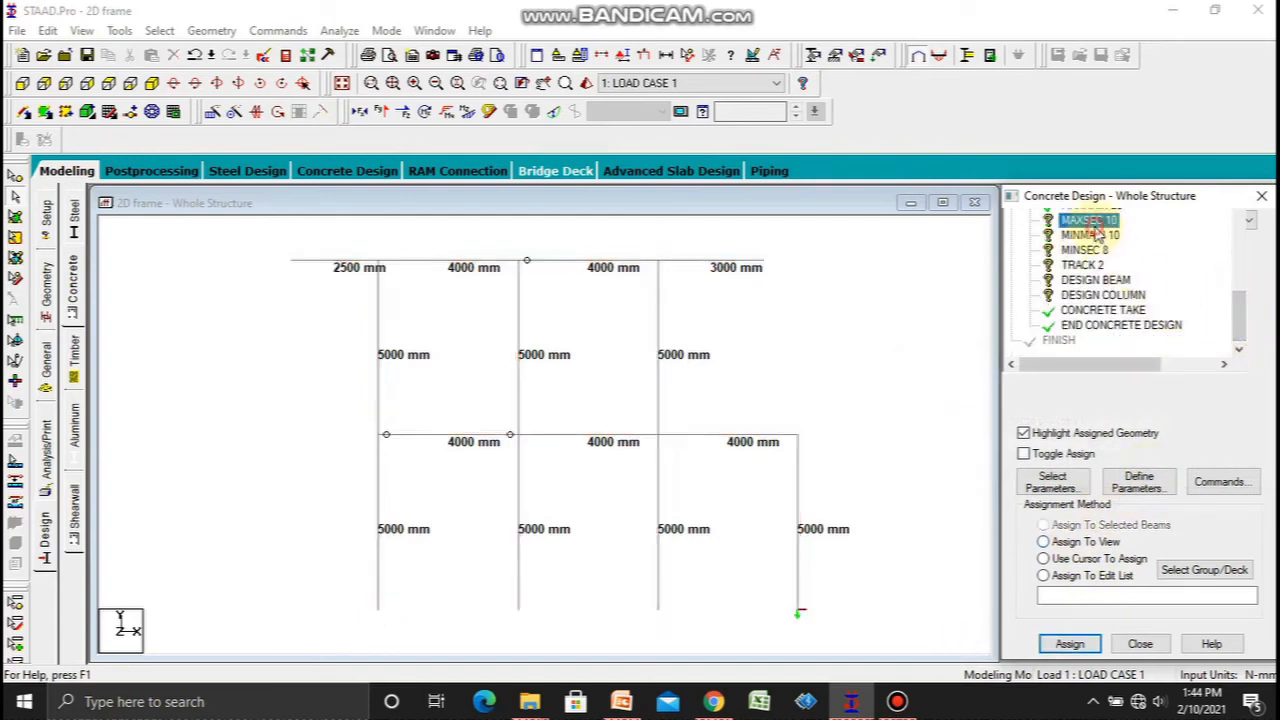
pyautogui.click(1065, 542)
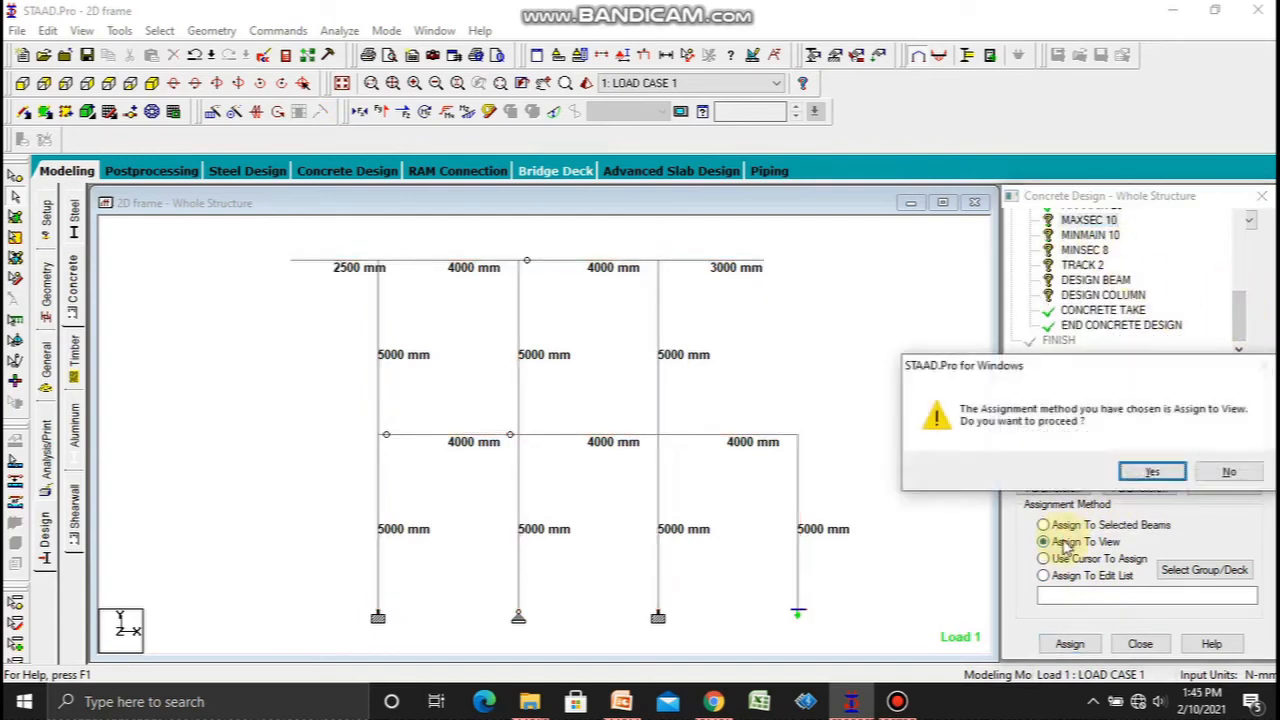
pyautogui.click(1143, 471)
# Step: Assign the MINMAIN 10, MINSEC 8 and TRACK 2 parameters to the whole view
pyautogui.click(1090, 235)
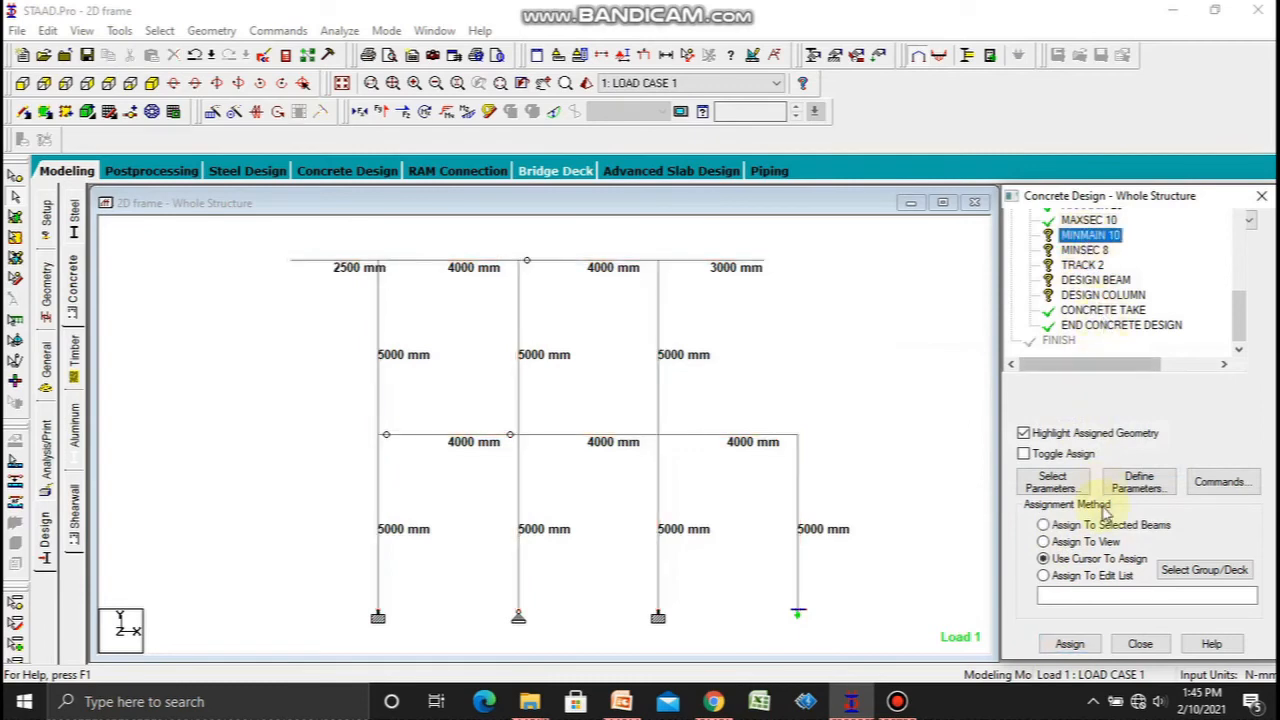
pyautogui.click(1080, 541)
pyautogui.click(1140, 472)
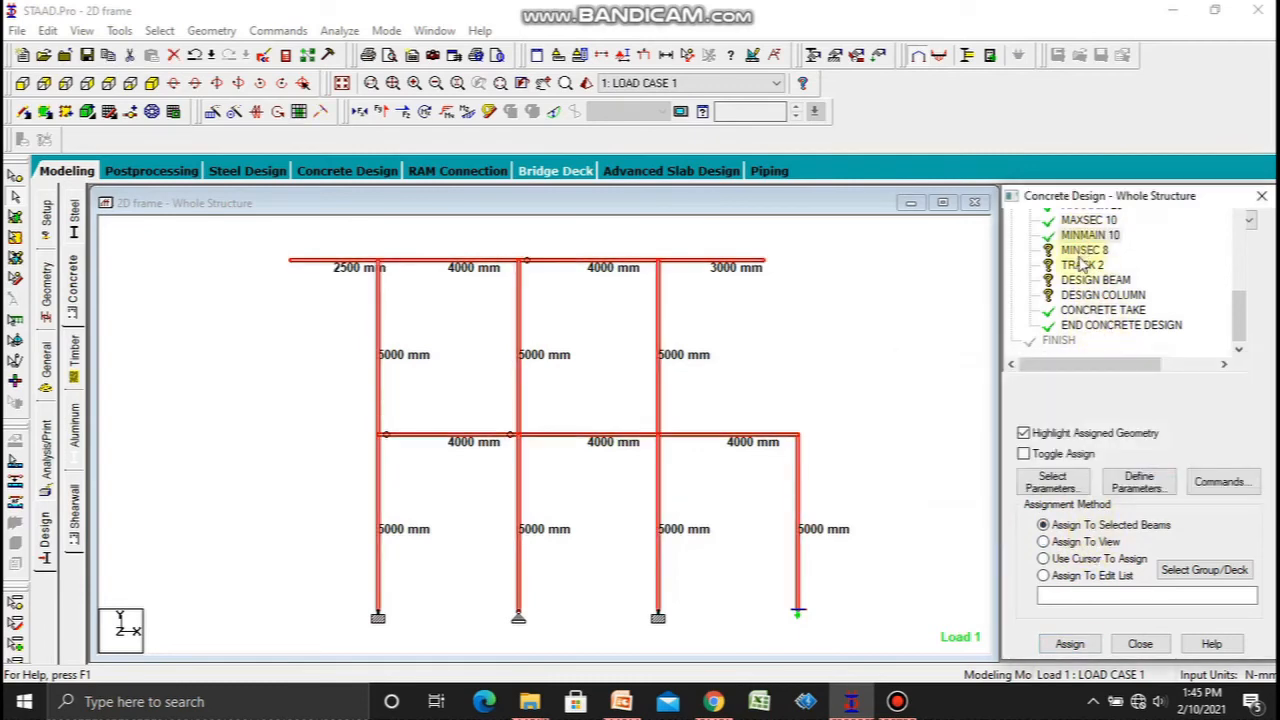
pyautogui.click(1082, 251)
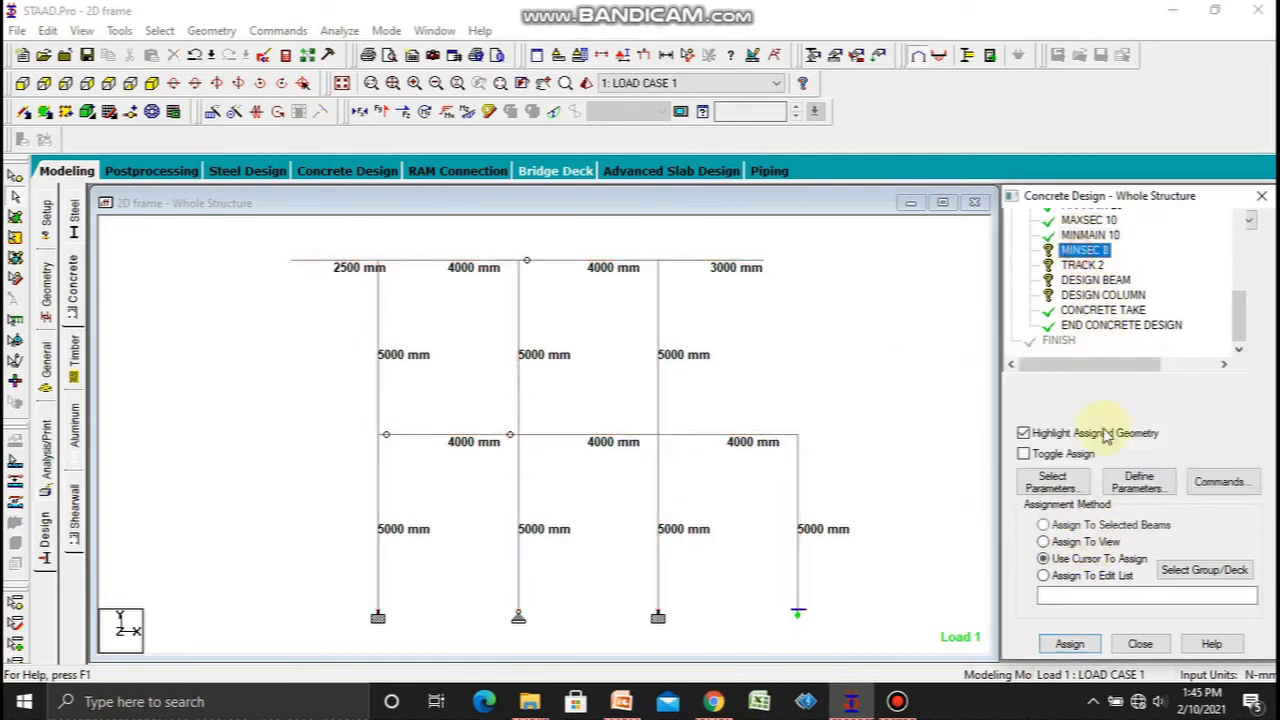
pyautogui.click(1080, 541)
pyautogui.click(1142, 471)
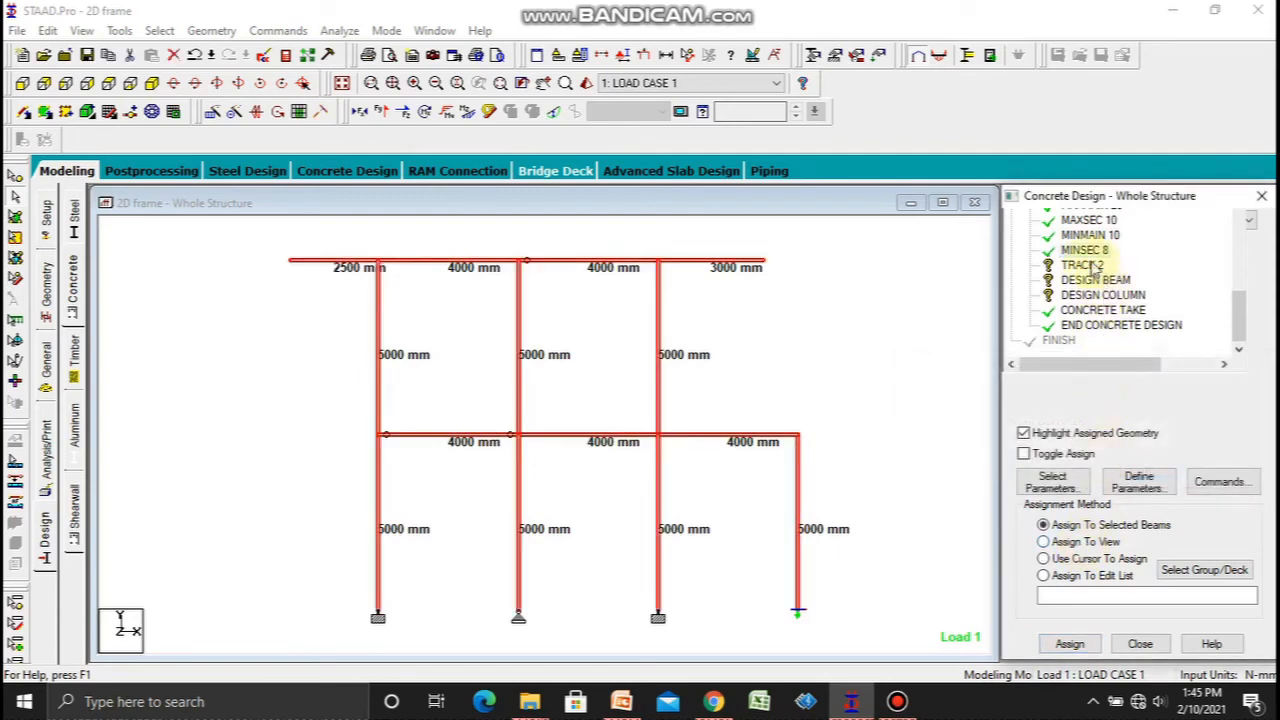
pyautogui.click(1088, 266)
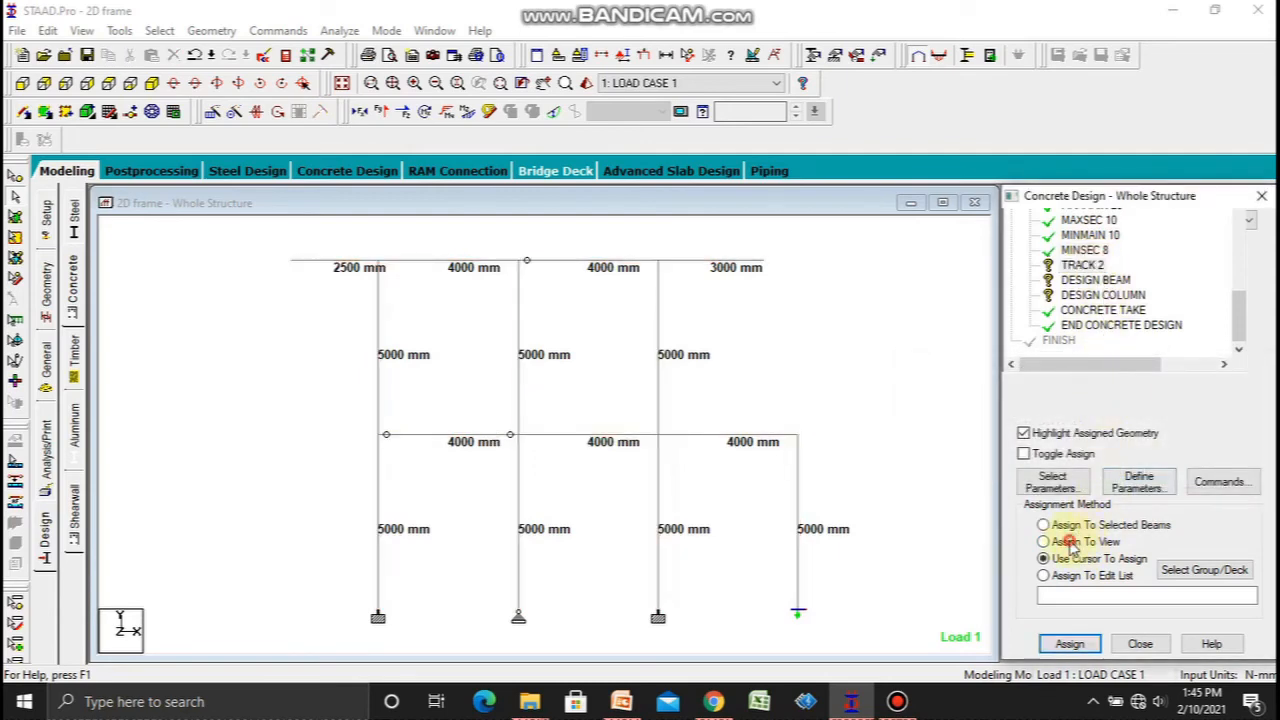
pyautogui.click(1142, 471)
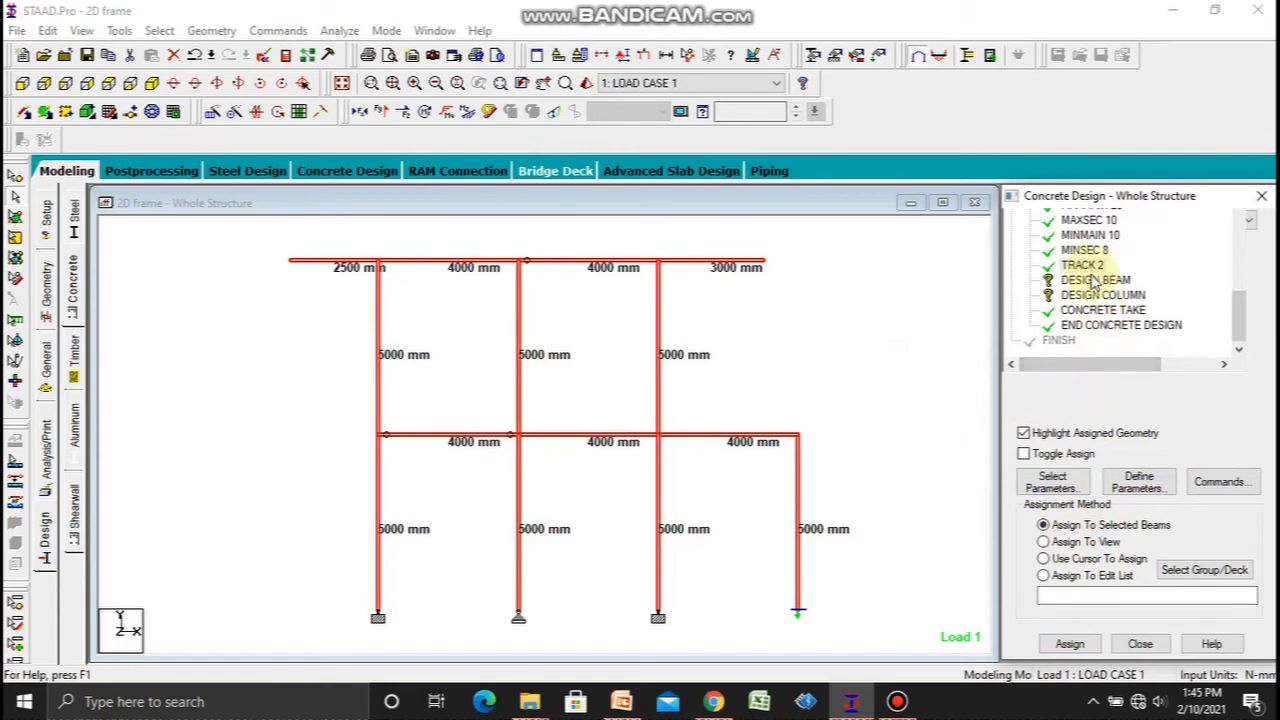
# Step: Assign the DESIGN BEAM command to all beams, the members parallel to X
pyautogui.click(1094, 281)
pyautogui.click(159, 30)
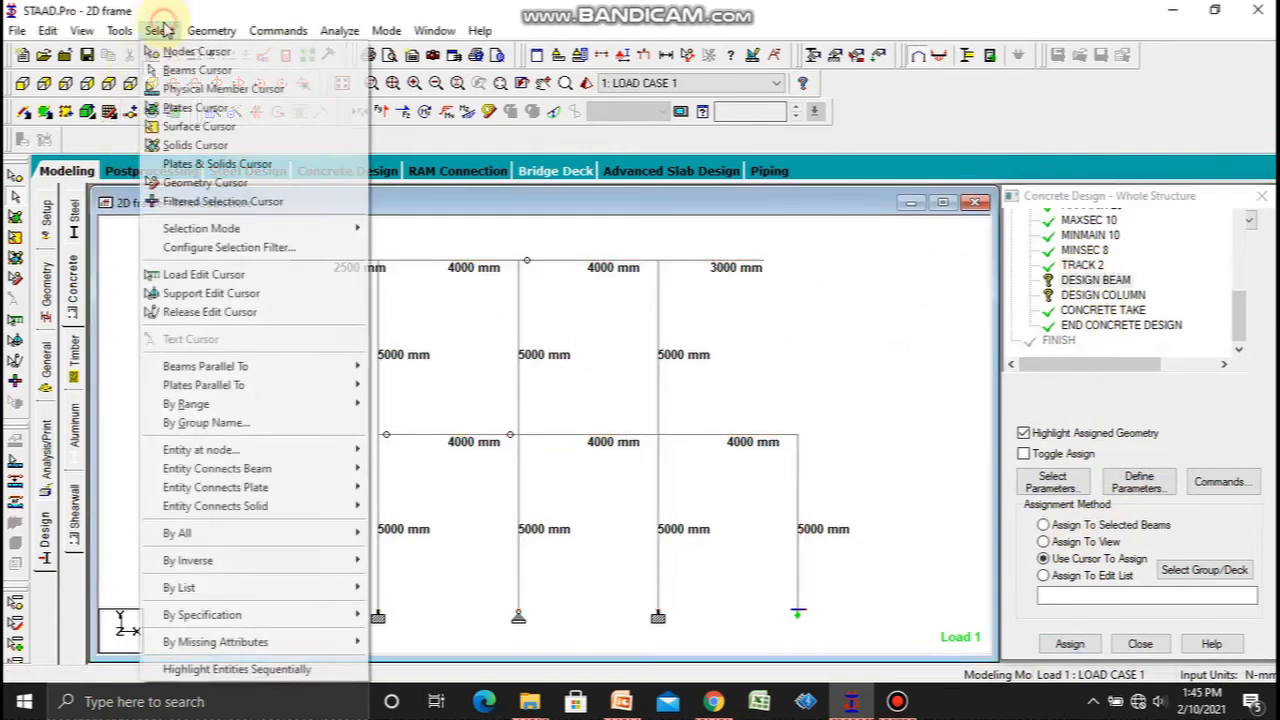
pyautogui.moveTo(205, 366)
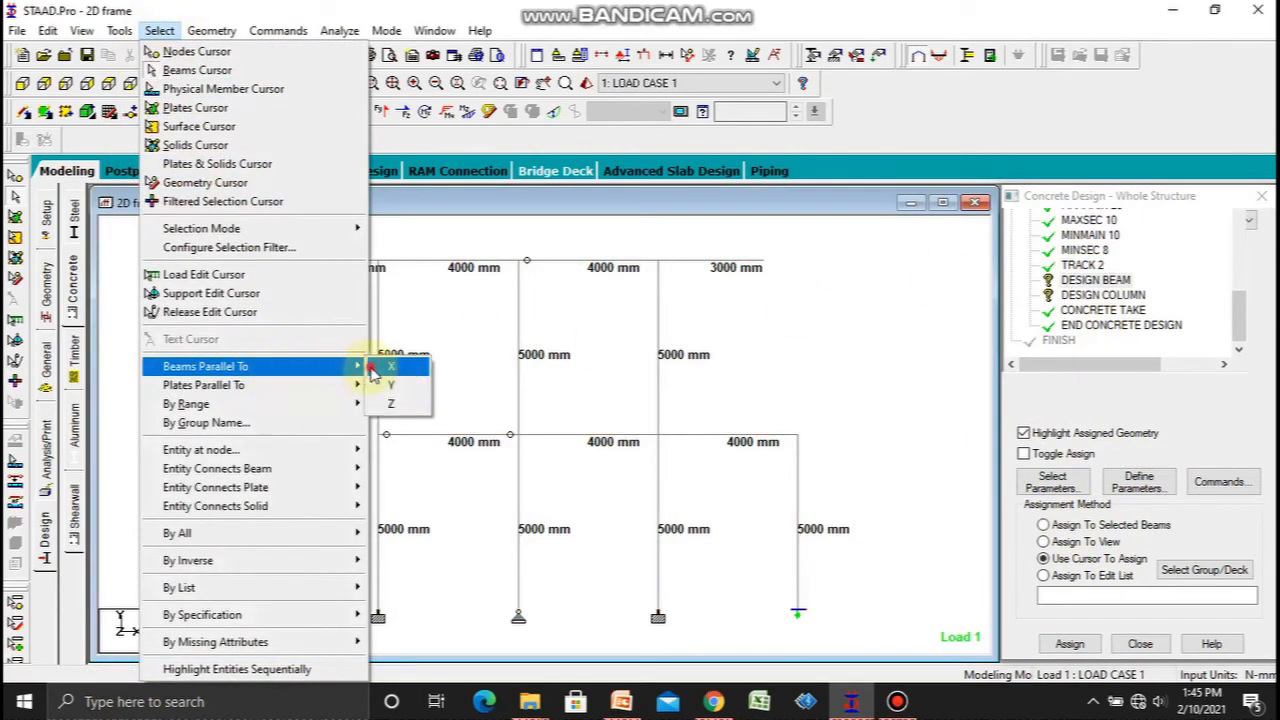
pyautogui.click(380, 367)
pyautogui.click(1066, 644)
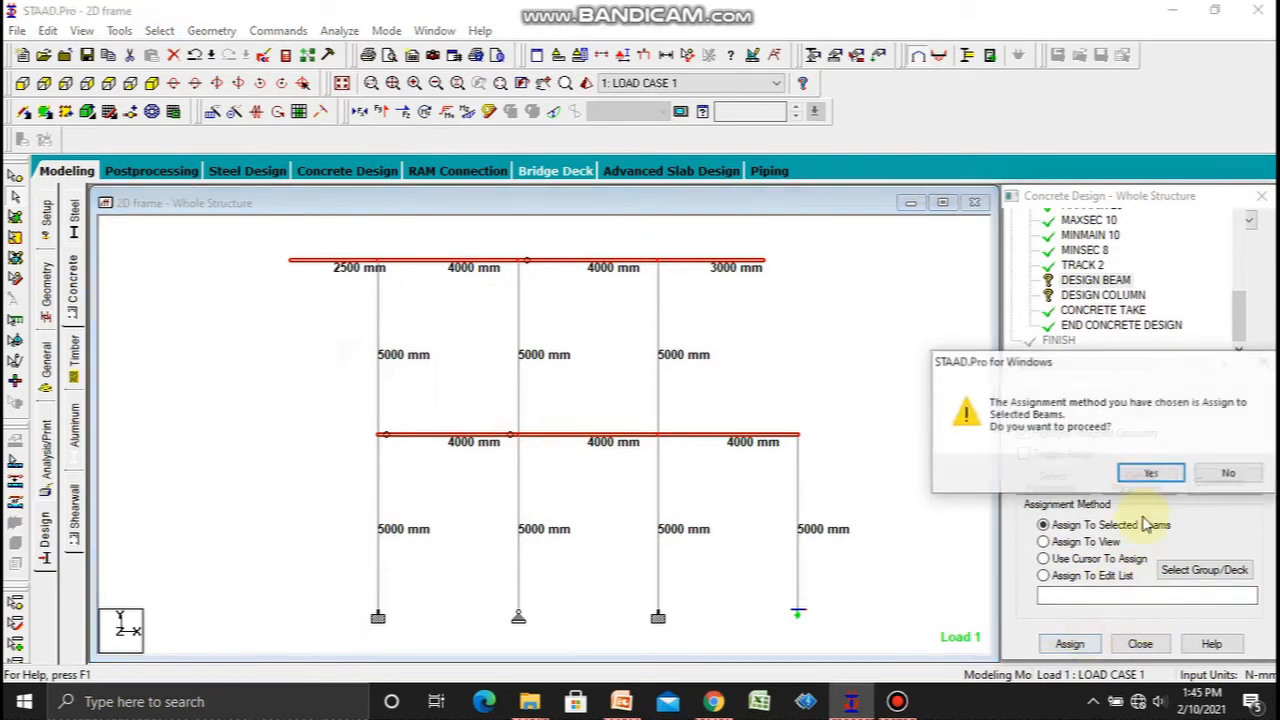
pyautogui.click(1149, 474)
# Step: Assign the DESIGN COLUMN command to all columns, the members parallel to Y, and clear the selection
pyautogui.click(1100, 295)
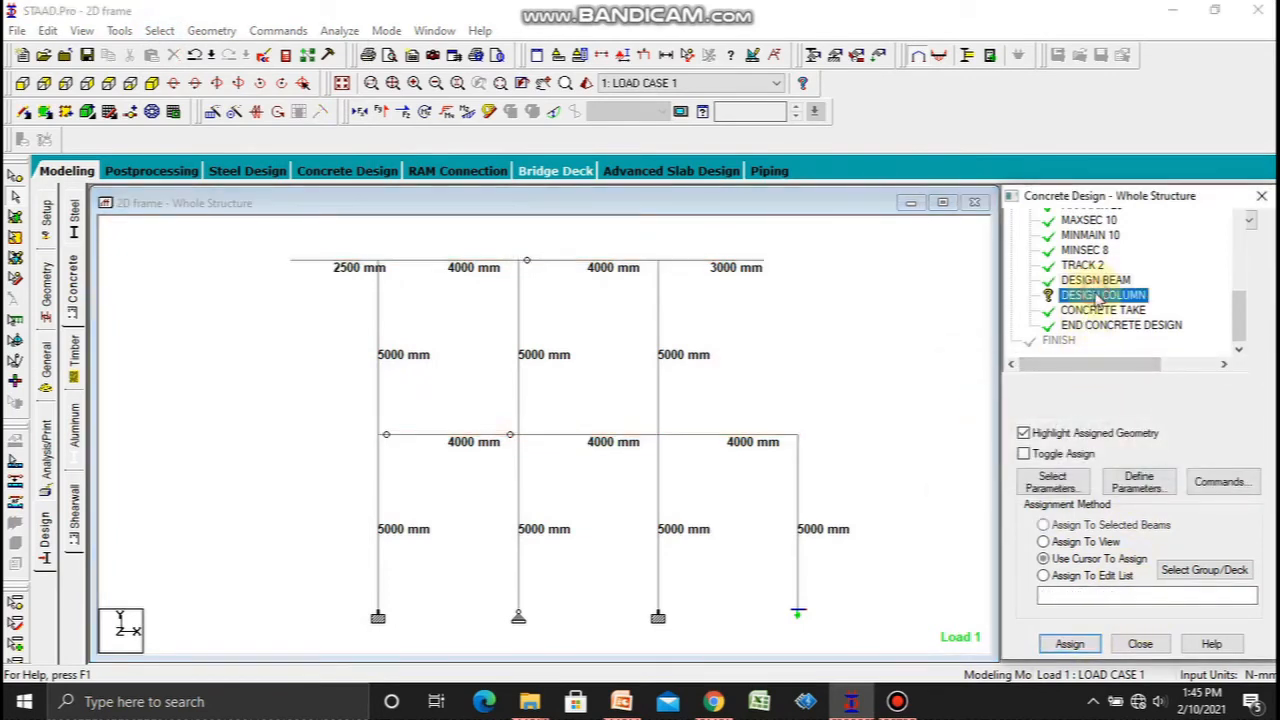
pyautogui.click(160, 31)
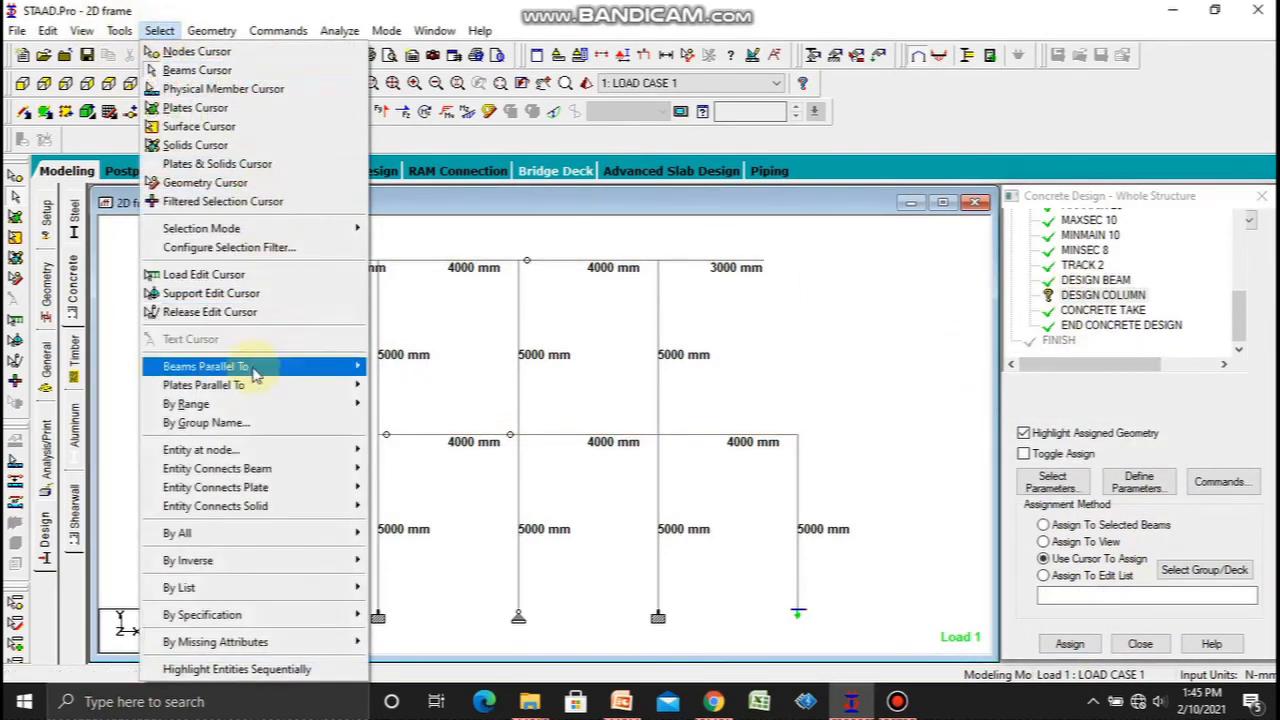
pyautogui.moveTo(250, 366)
pyautogui.click(404, 392)
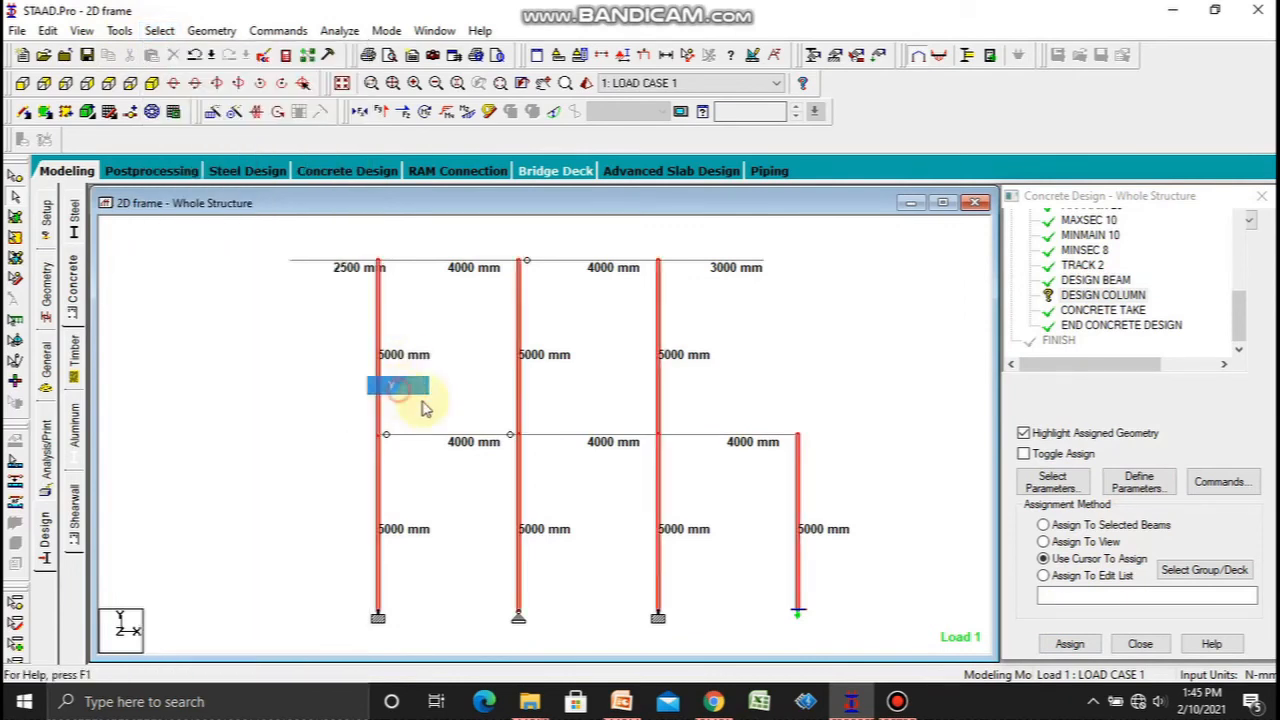
pyautogui.click(1069, 646)
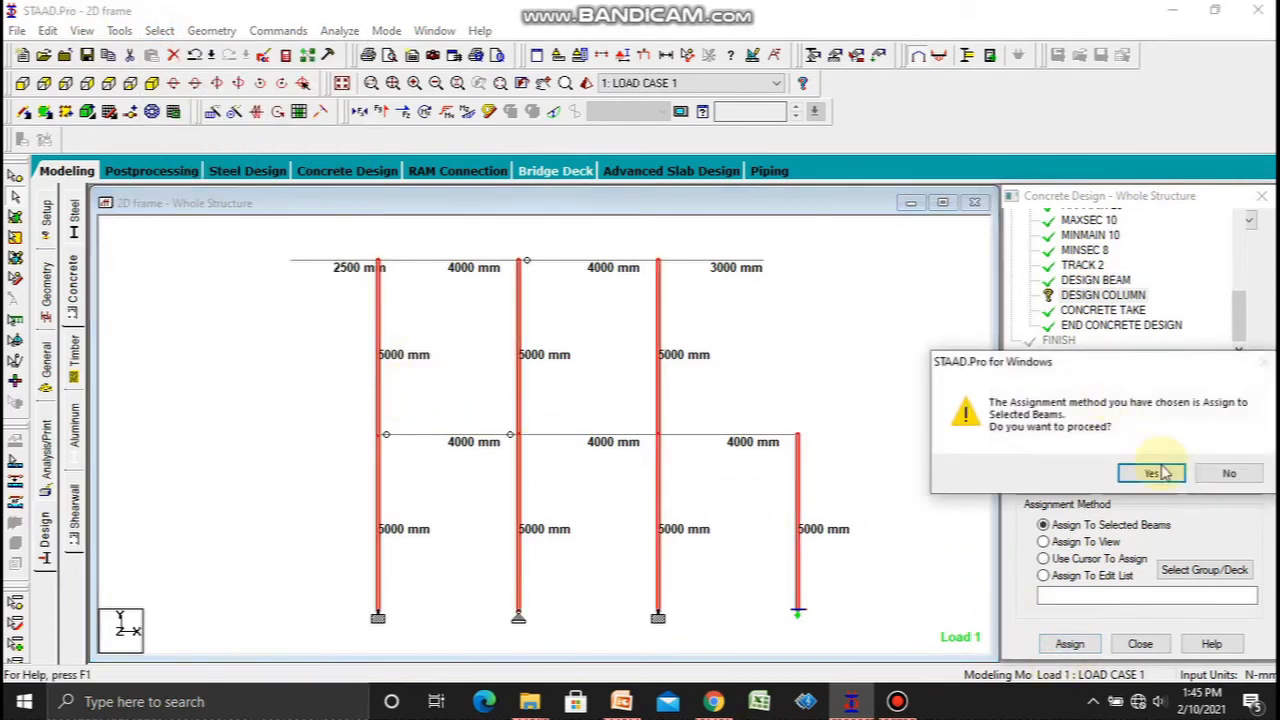
pyautogui.click(1150, 474)
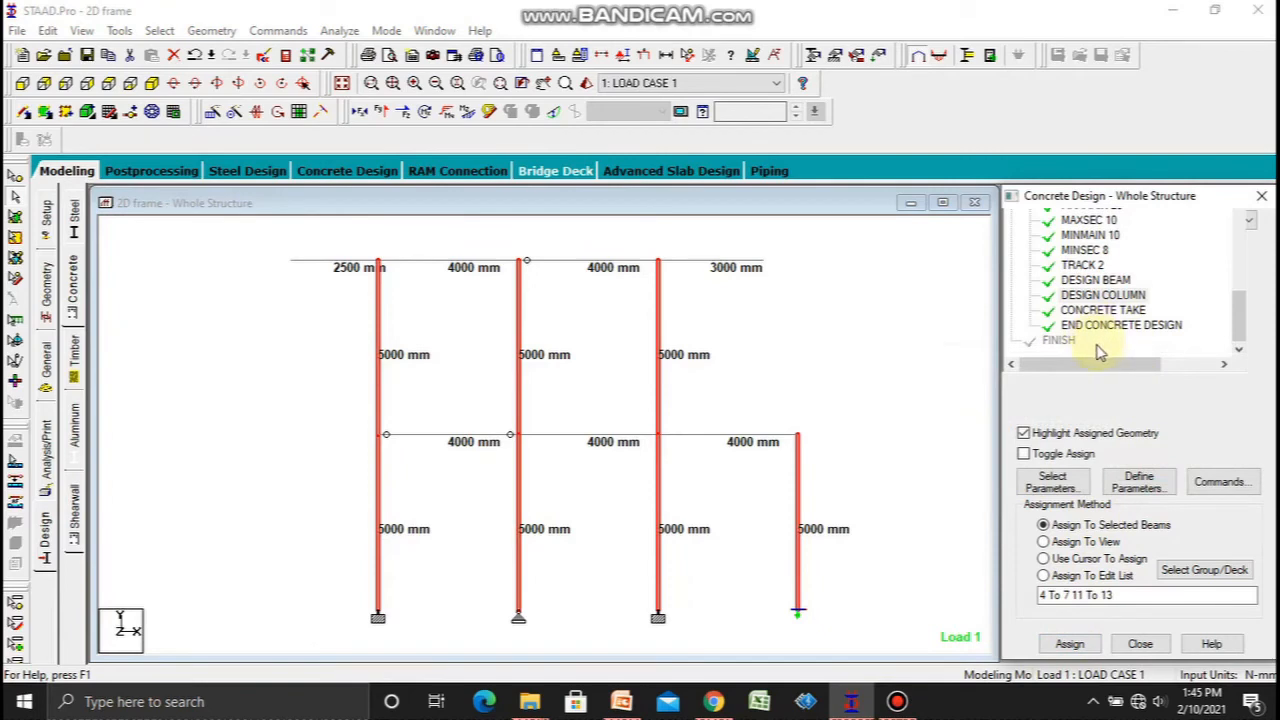
pyautogui.click(777, 390)
# Step: Check which members the design commands and the TRACK, MINSEC and CLEAR parameters are assigned to
pyautogui.click(1100, 295)
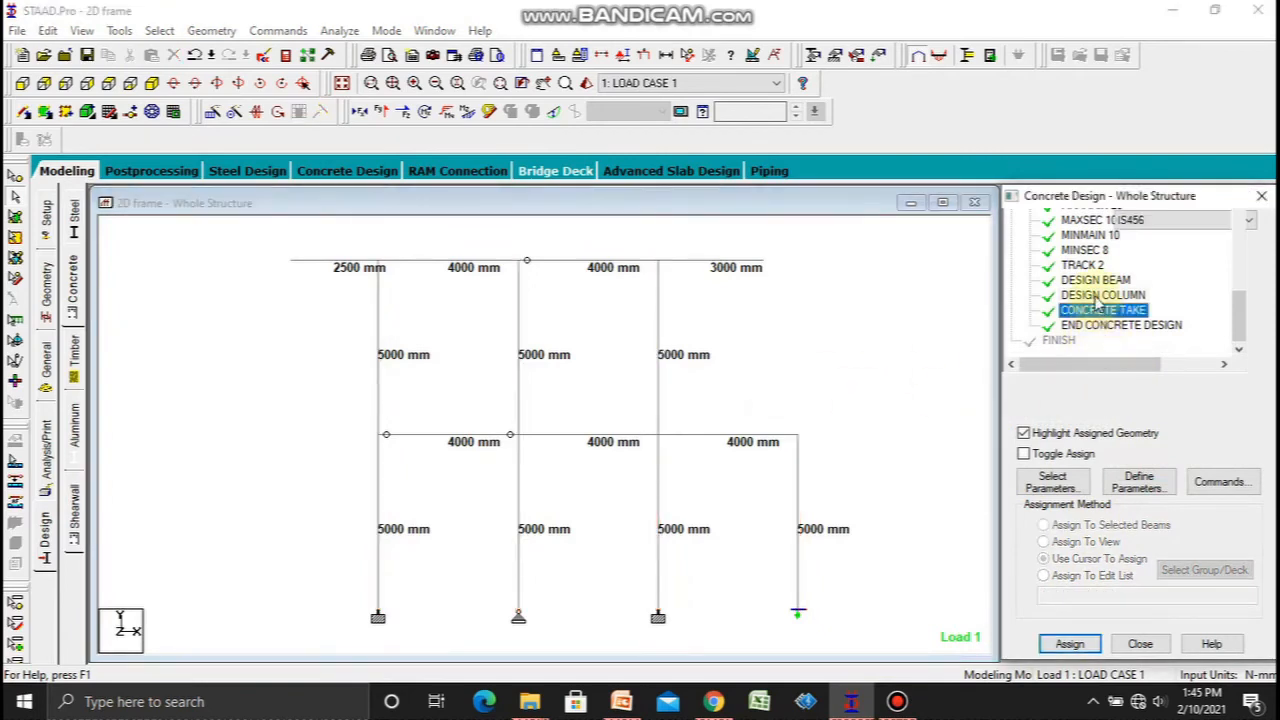
pyautogui.click(1095, 280)
pyautogui.click(1085, 265)
pyautogui.click(1085, 250)
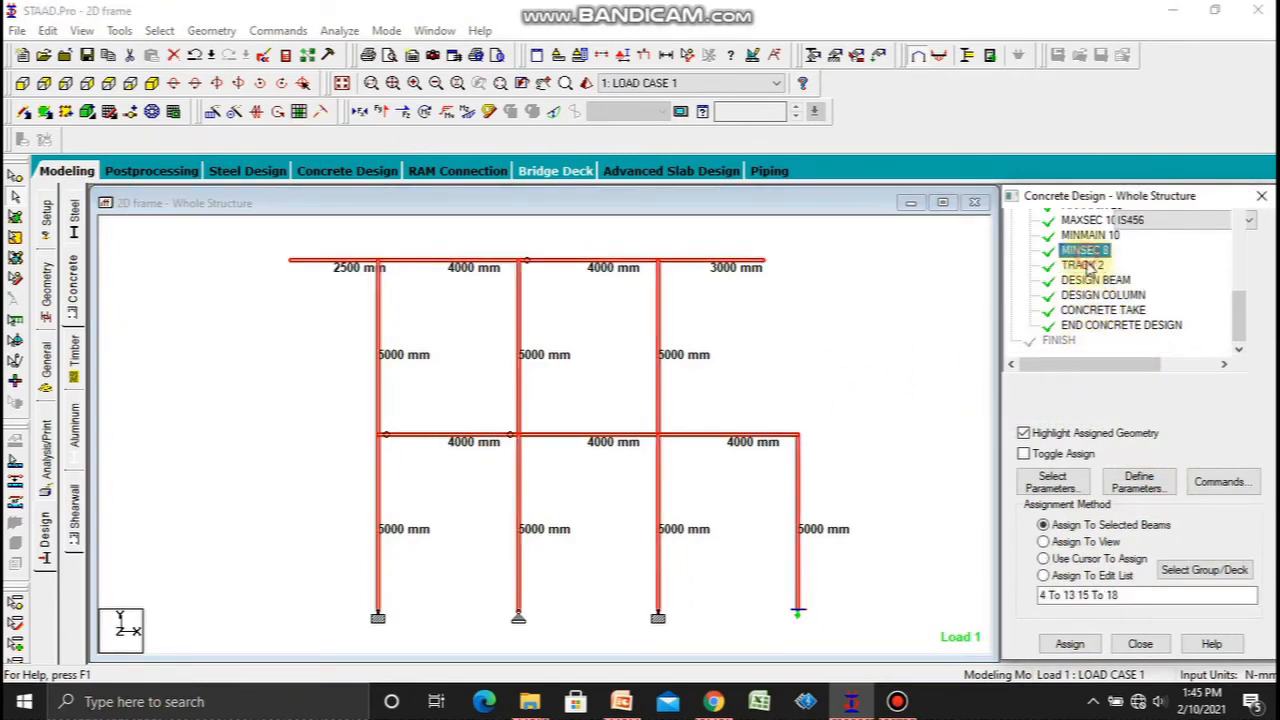
pyautogui.scroll(3, 1100, 280)
pyautogui.scroll(1, 1110, 285)
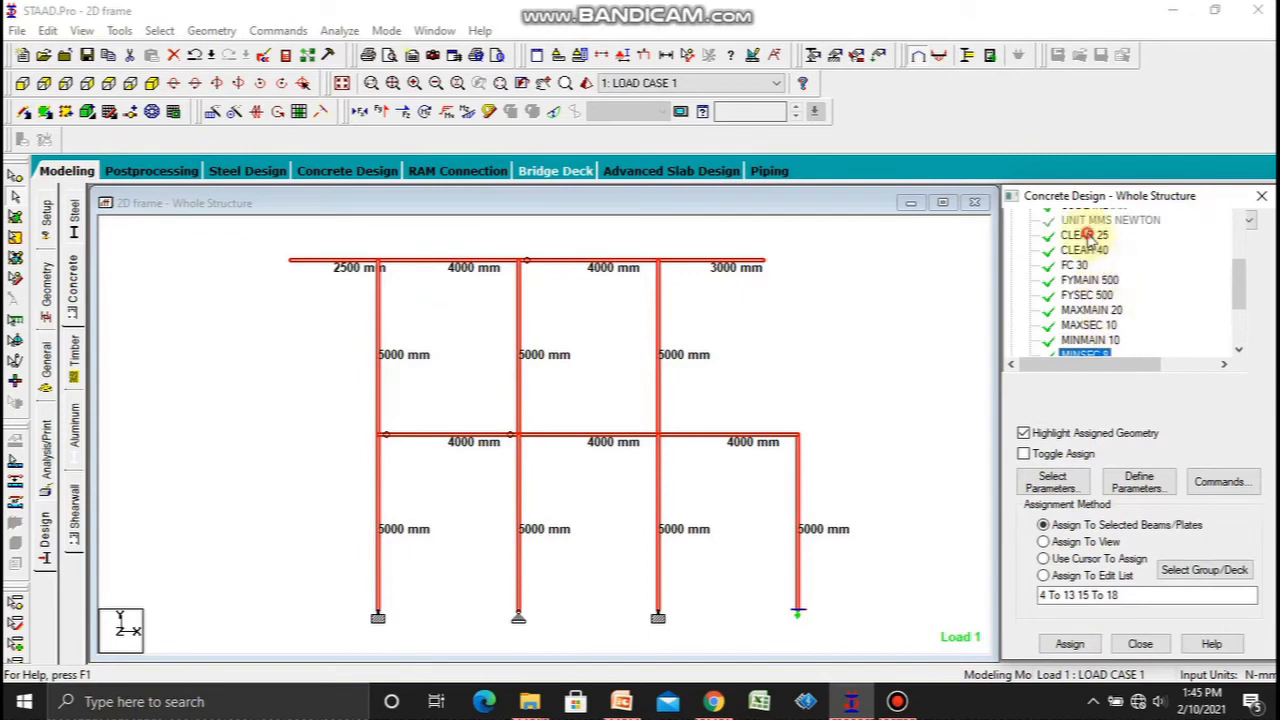
pyautogui.click(1088, 236)
pyautogui.click(1086, 252)
pyautogui.click(867, 363)
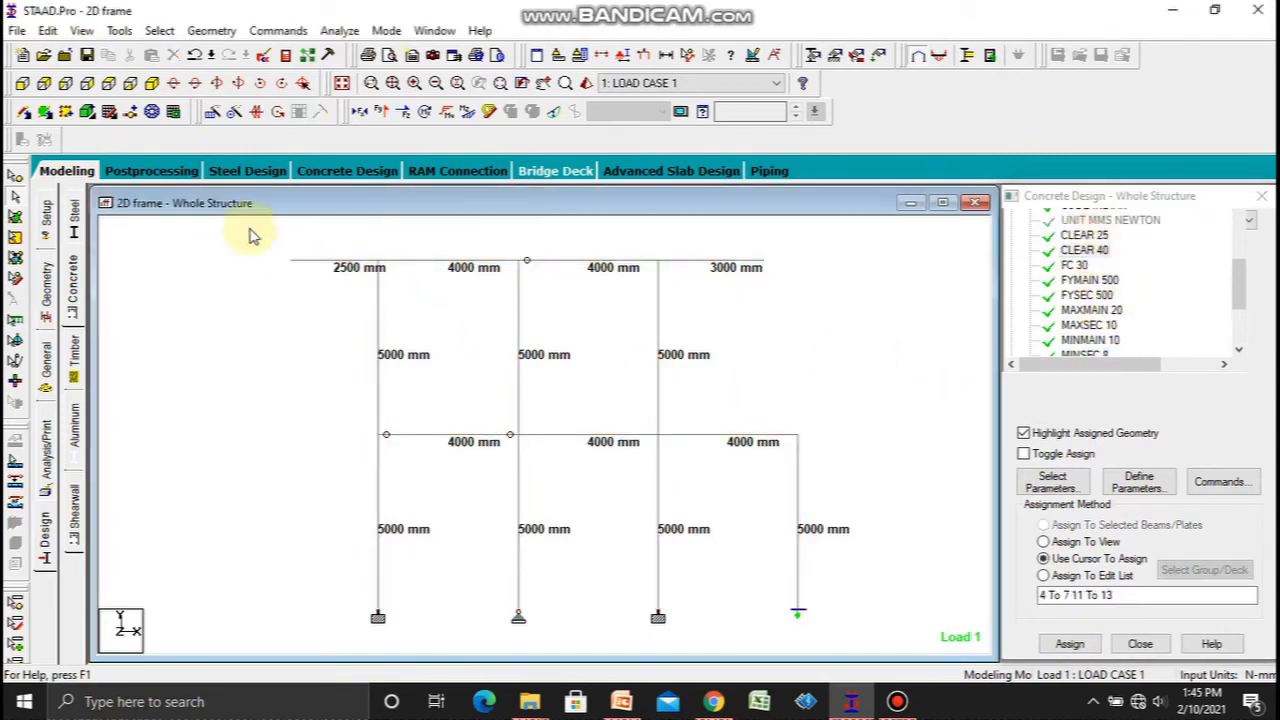
# Step: Run the analysis with the concrete design and open the output file
pyautogui.click(339, 30)
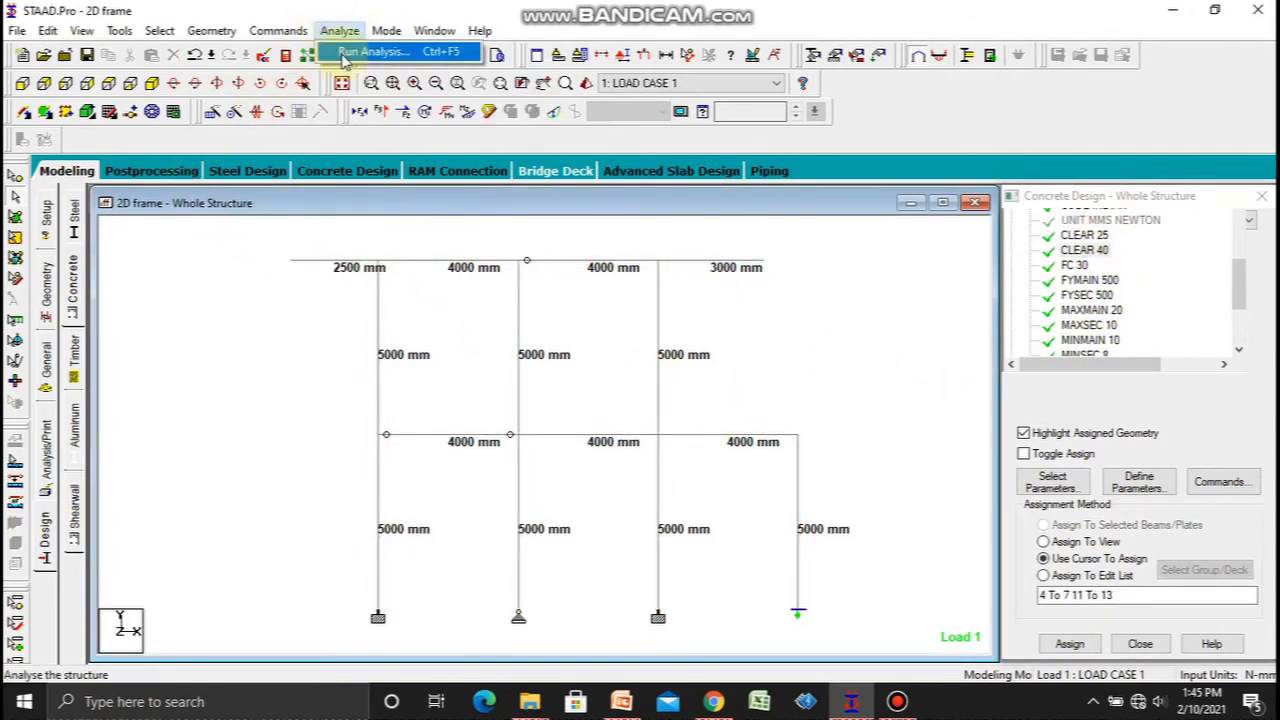
pyautogui.click(343, 52)
pyautogui.click(513, 395)
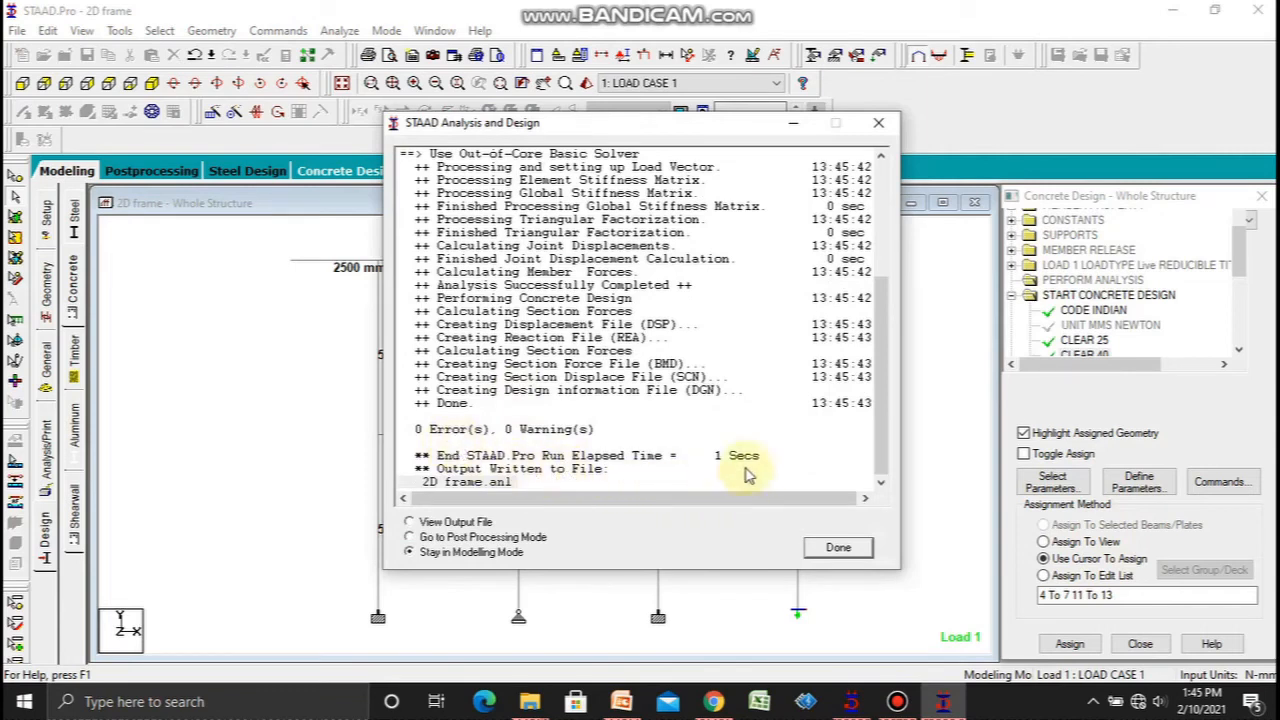
pyautogui.click(830, 552)
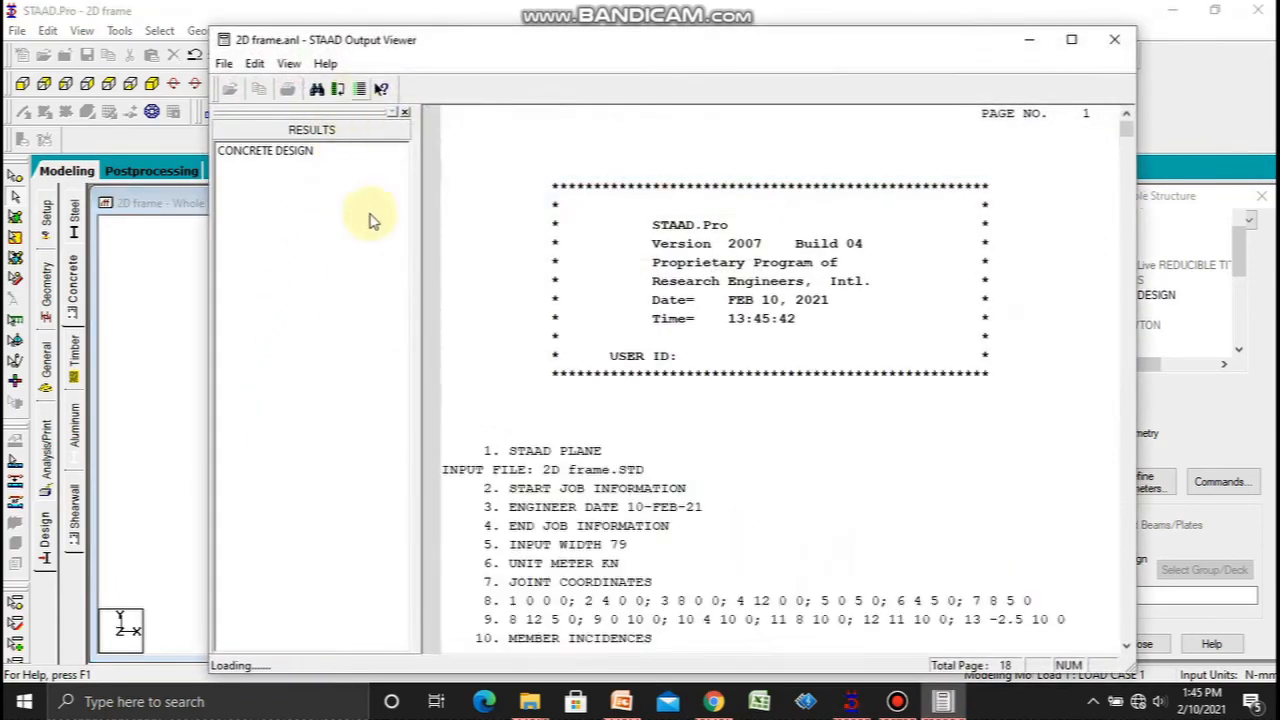
# Step: Examine the concrete design results for beam 8, including its design load summary and reinforcement area summary
pyautogui.click(285, 152)
pyautogui.click(735, 435)
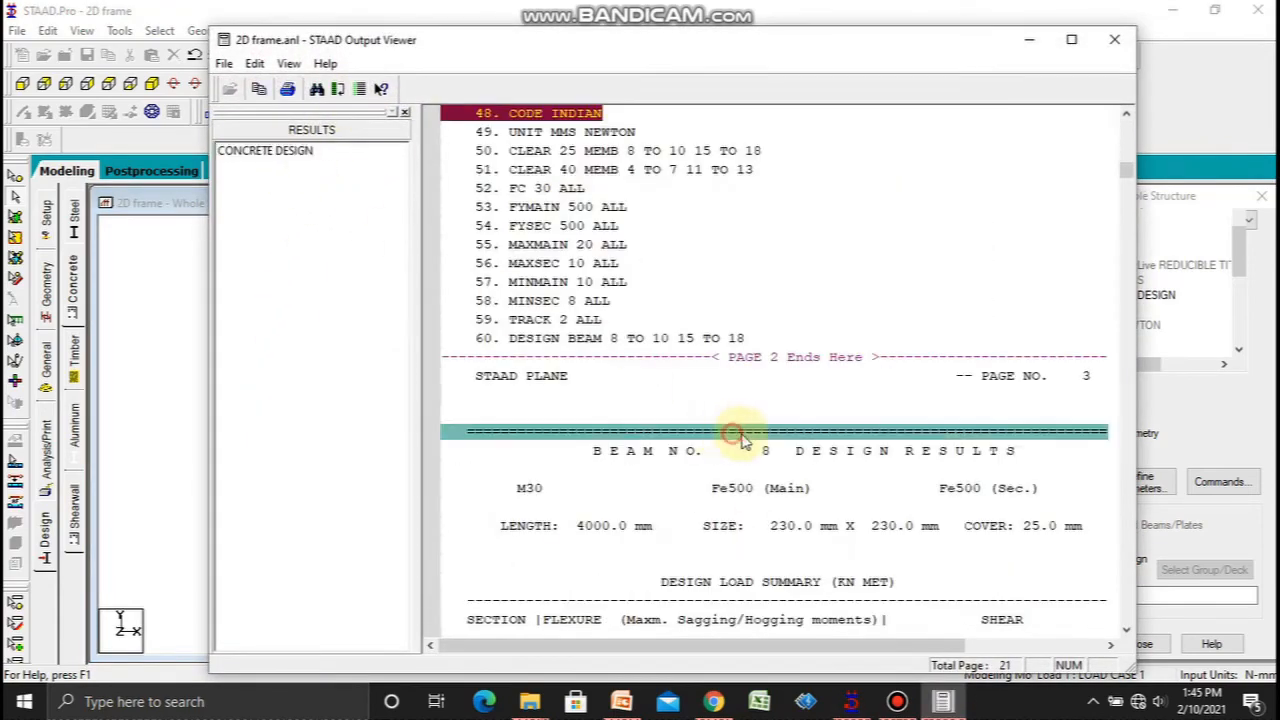
pyautogui.moveTo(1128, 173); pyautogui.dragTo(1128, 181)
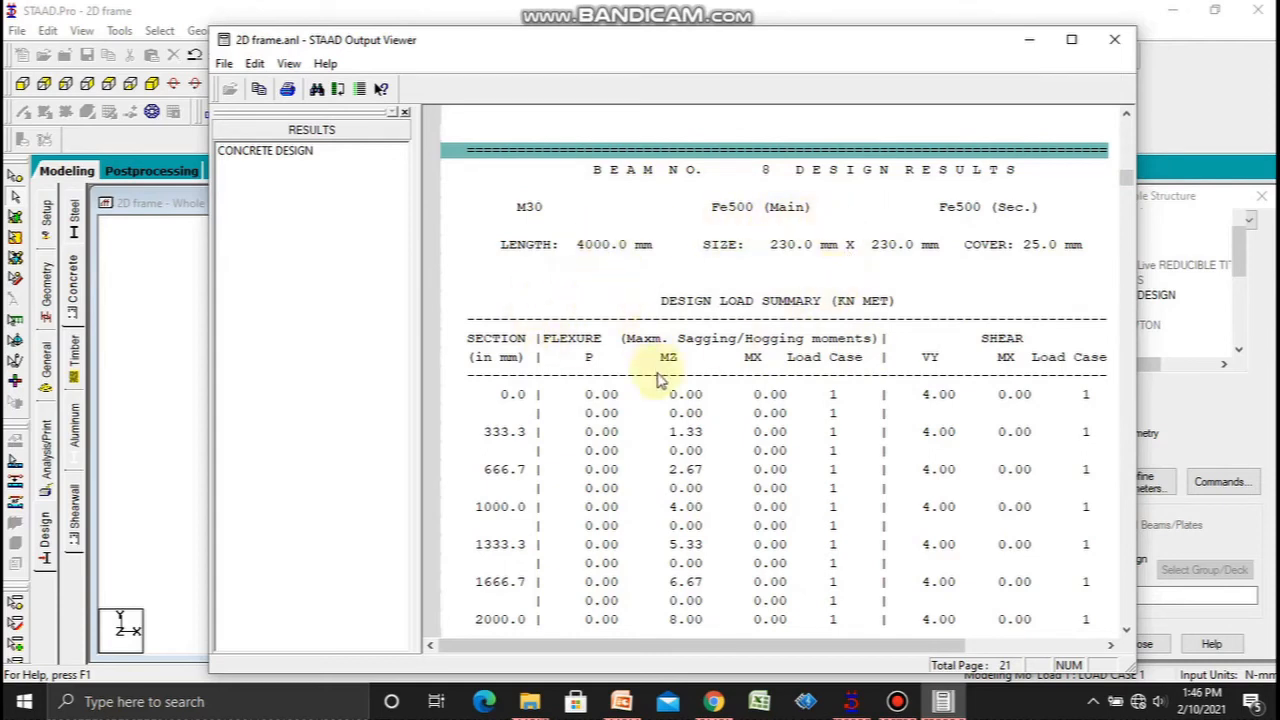
pyautogui.scroll(-9, 555, 434)
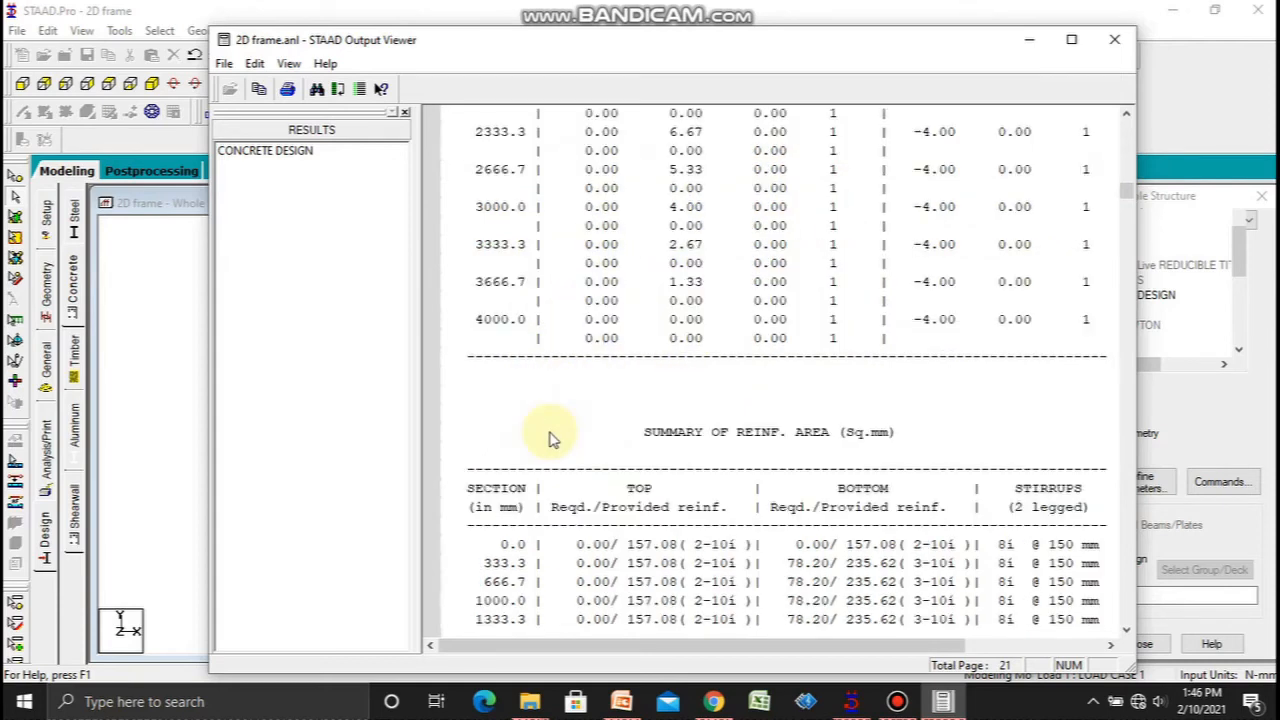
pyautogui.scroll(9, 505, 262)
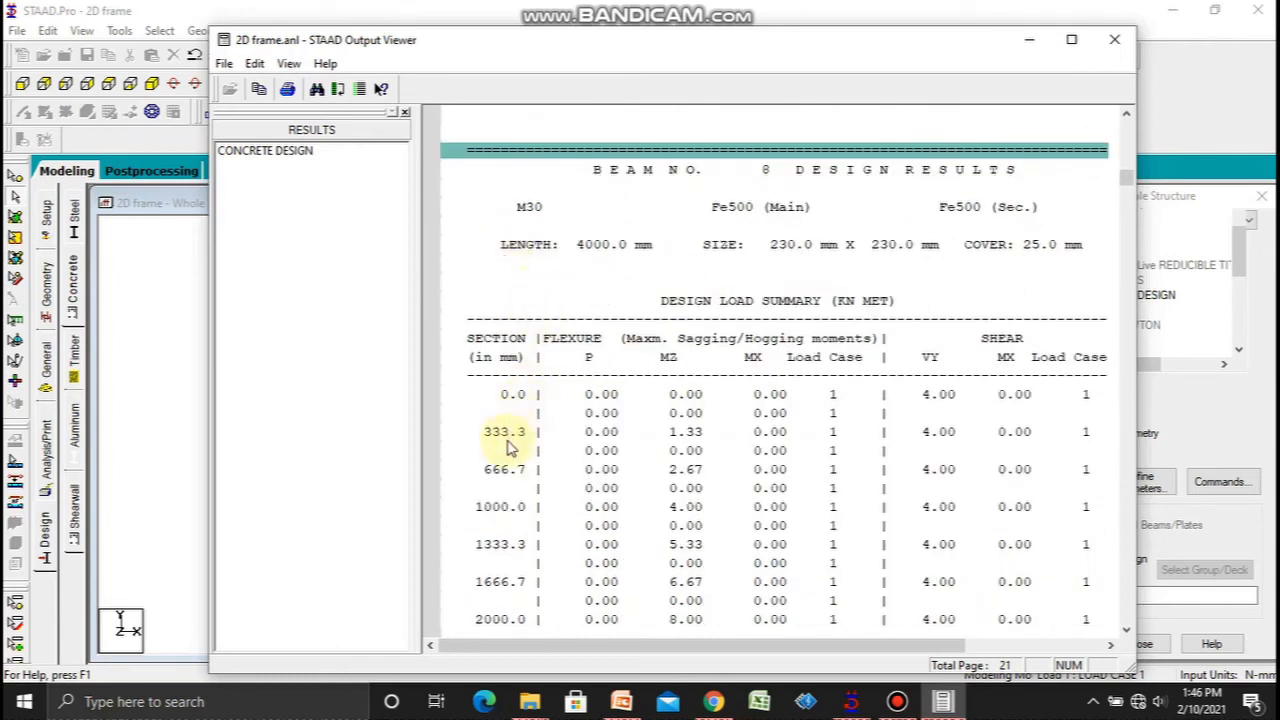
pyautogui.scroll(-9, 507, 447)
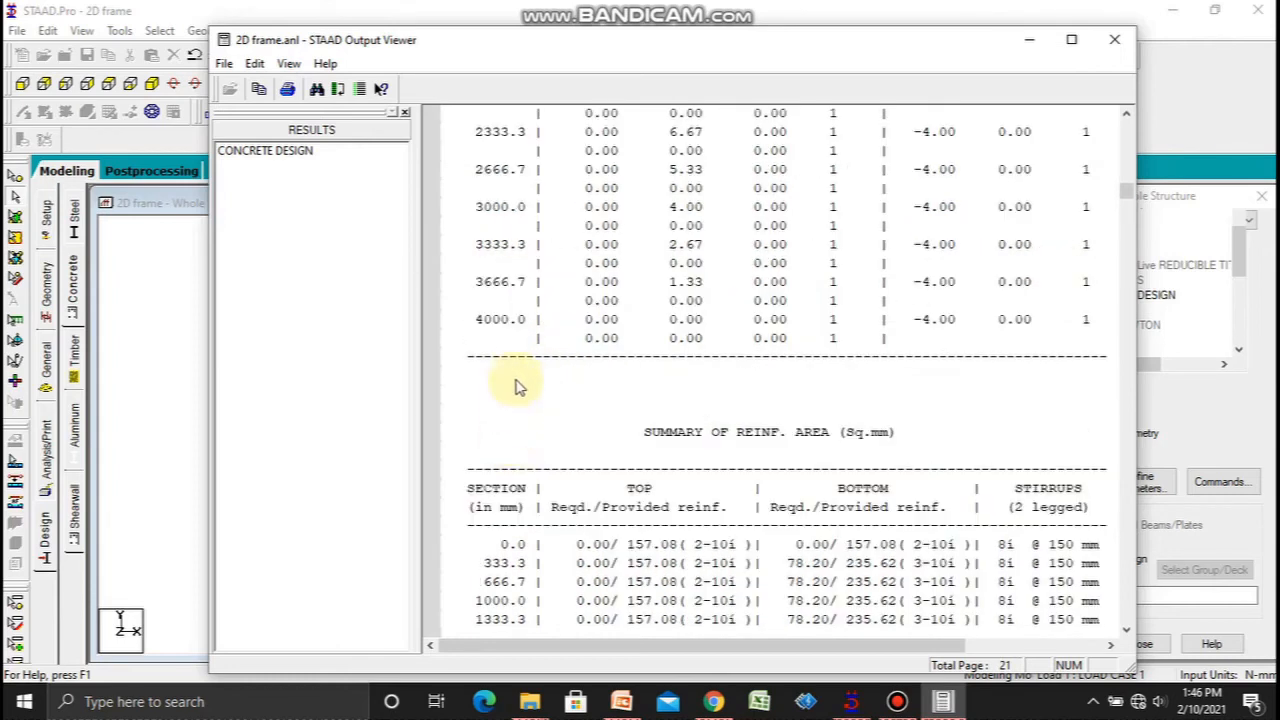
pyautogui.scroll(9, 620, 368)
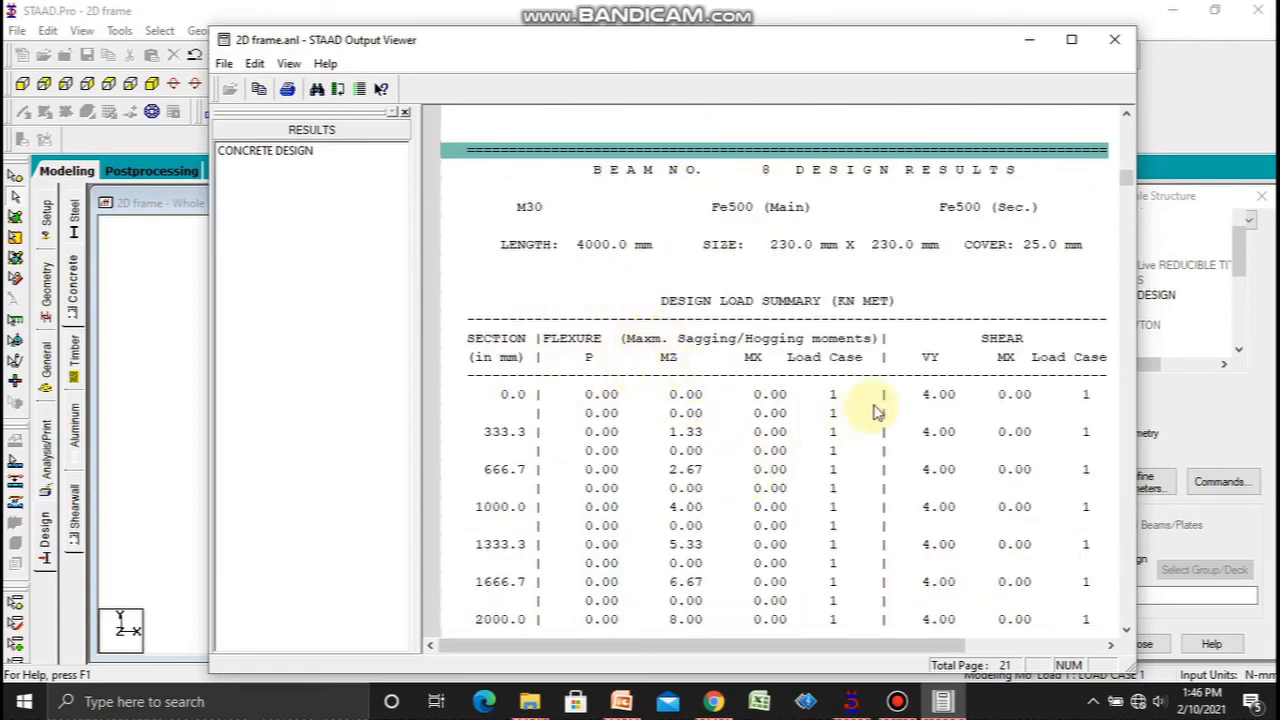
pyautogui.scroll(-18, 874, 409)
pyautogui.scroll(9, 907, 360)
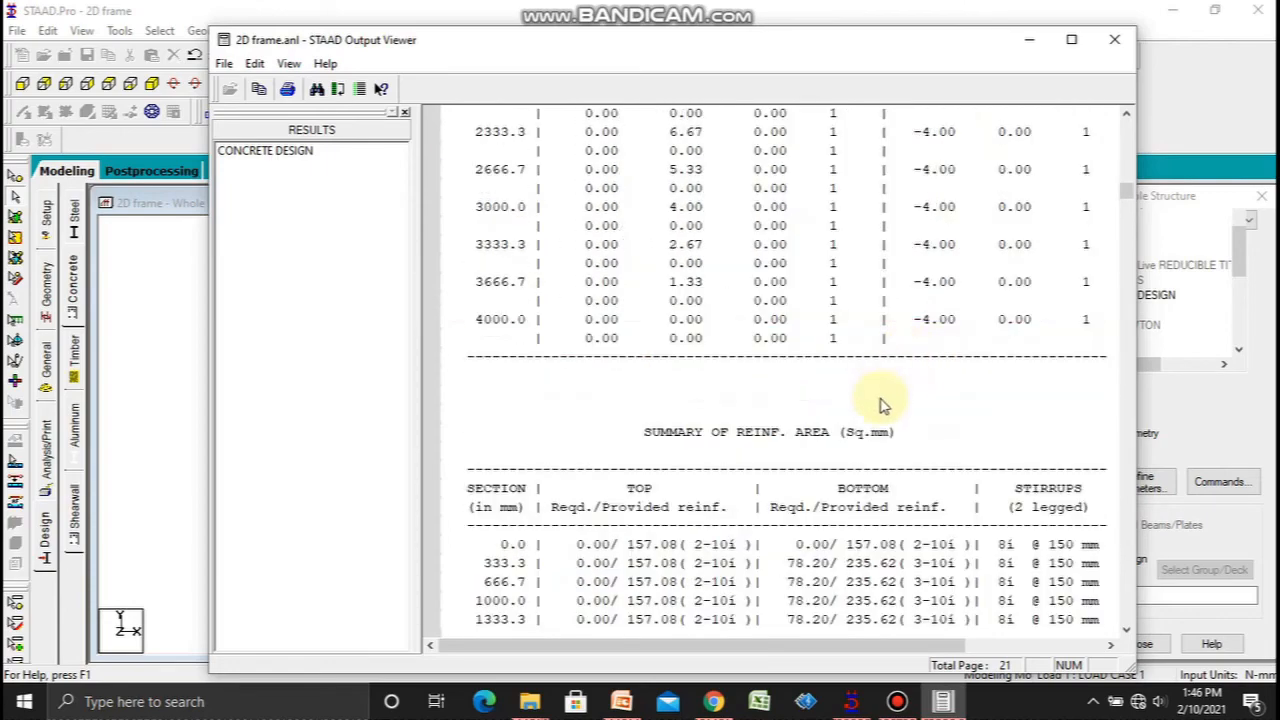
pyautogui.moveTo(1133, 203); pyautogui.dragTo(1128, 205)
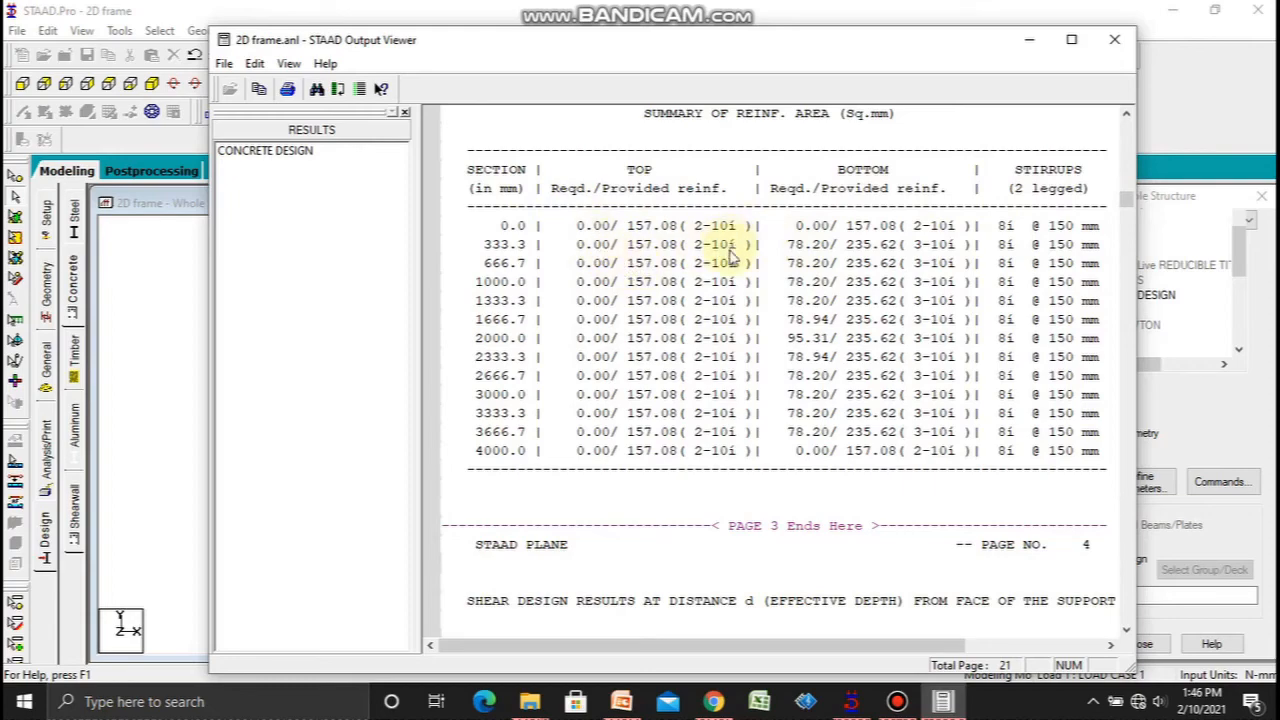
# Step: Examine the design results of the remaining beams and of columns 5 and 6, including forces, moments and reinforcement
pyautogui.scroll(-15, 725, 318)
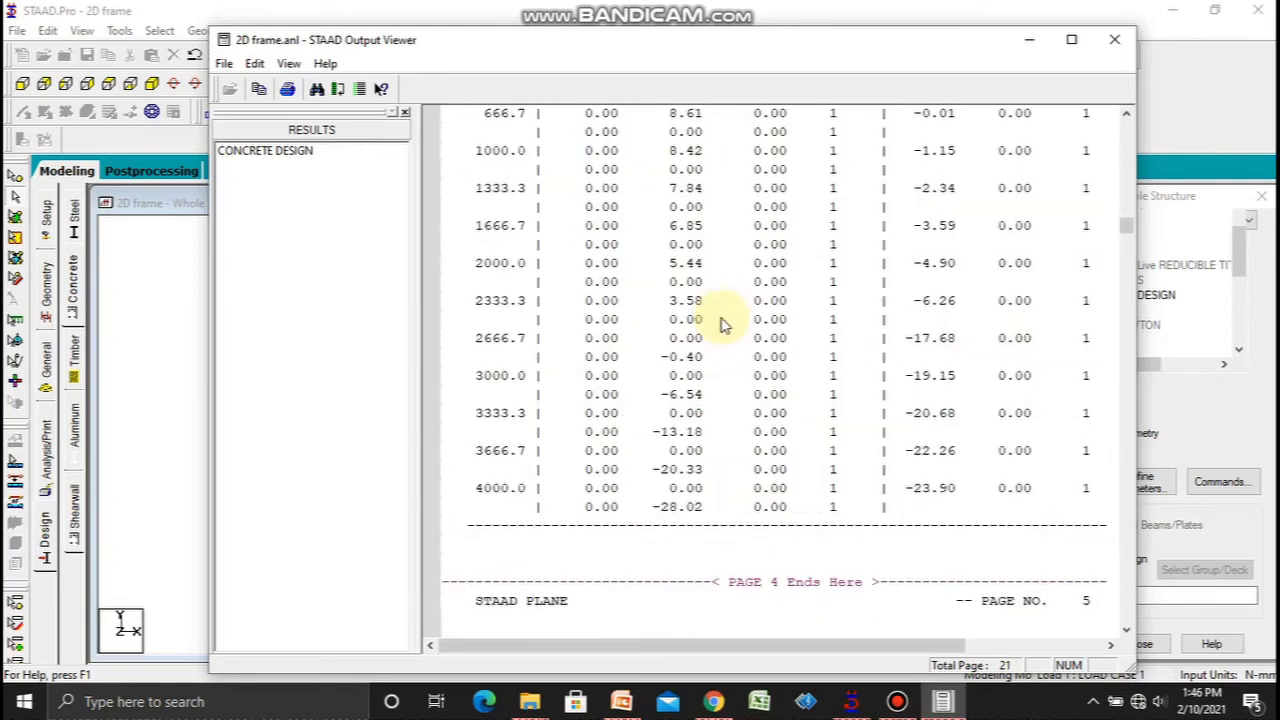
pyautogui.scroll(-15, 725, 323)
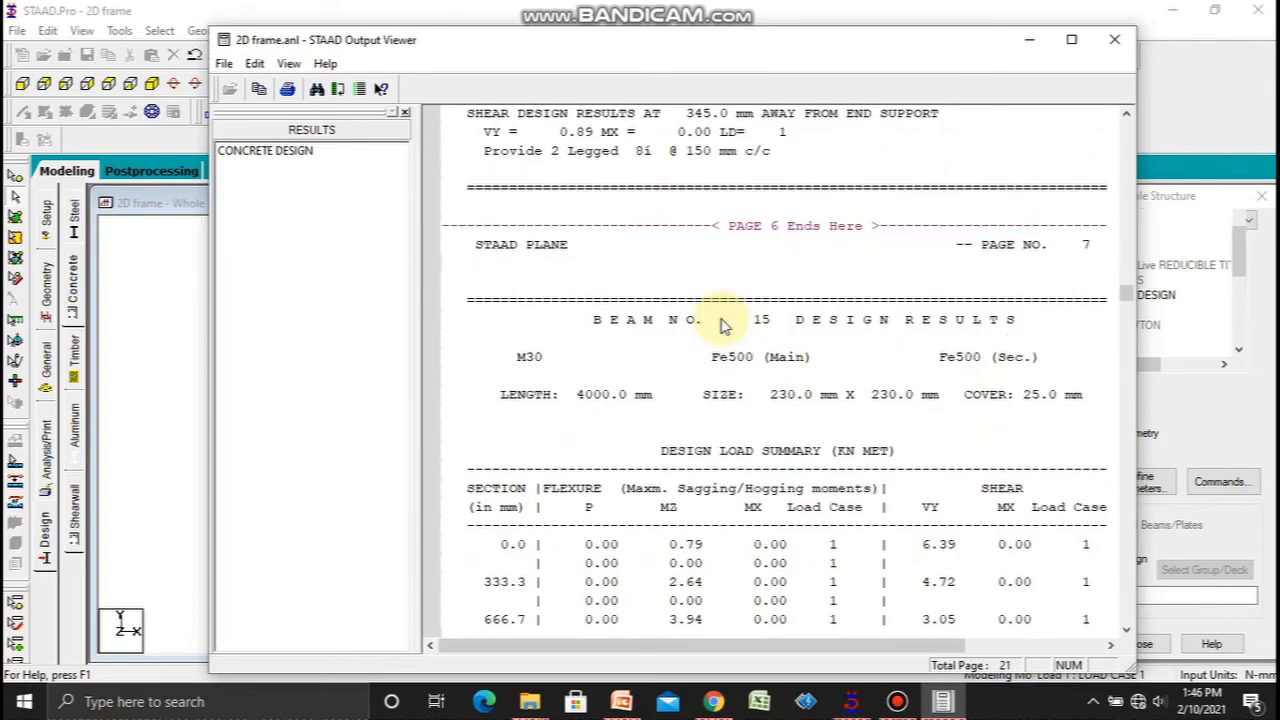
pyautogui.moveTo(1127, 290); pyautogui.dragTo(733, 468)
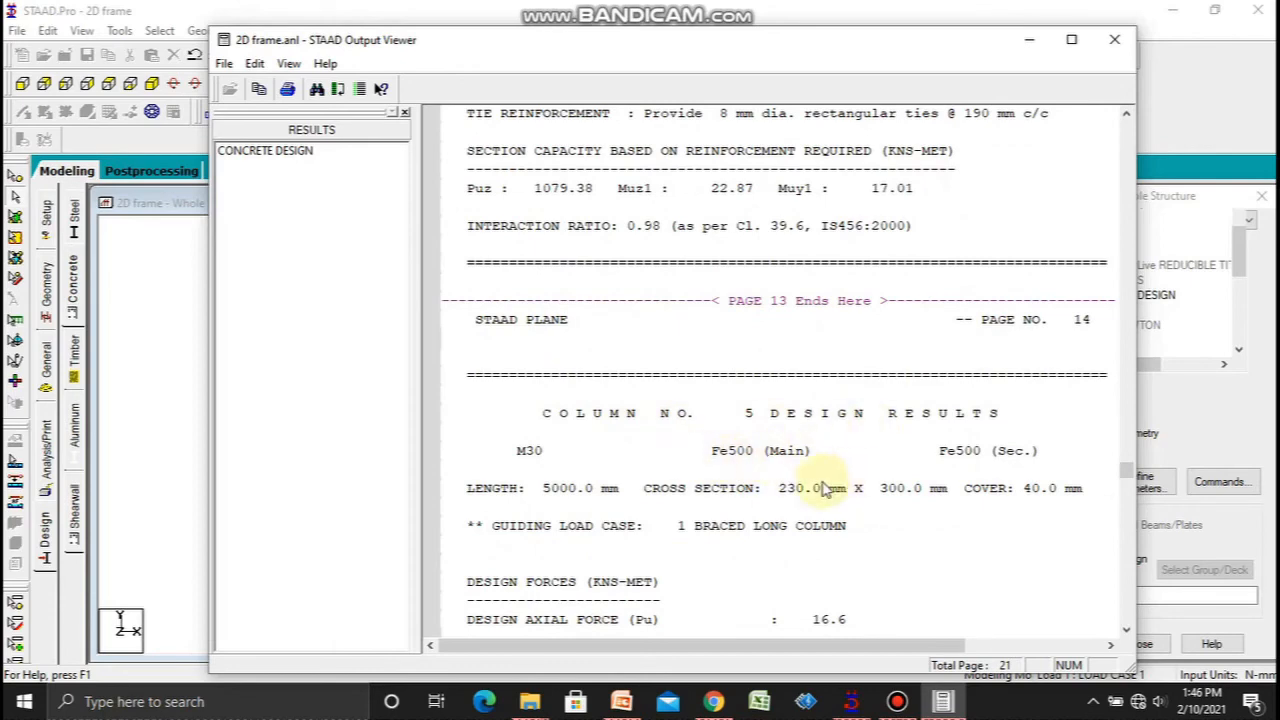
pyautogui.scroll(-10, 780, 512)
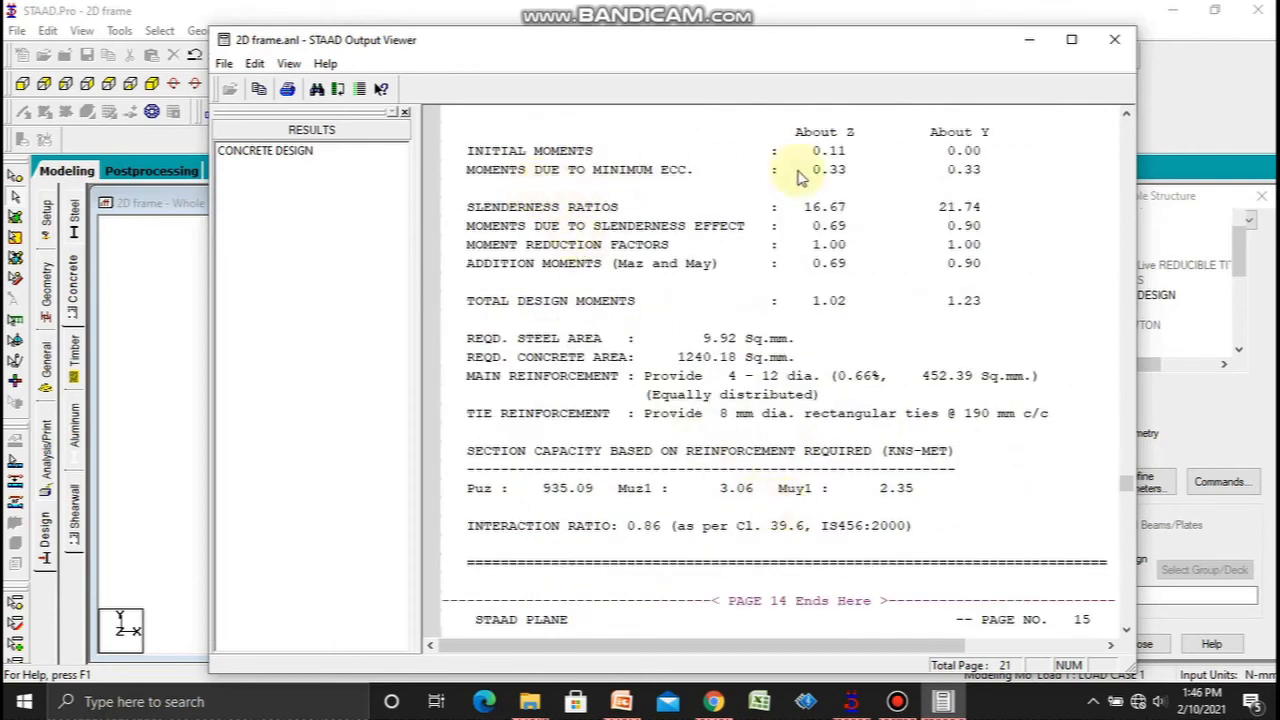
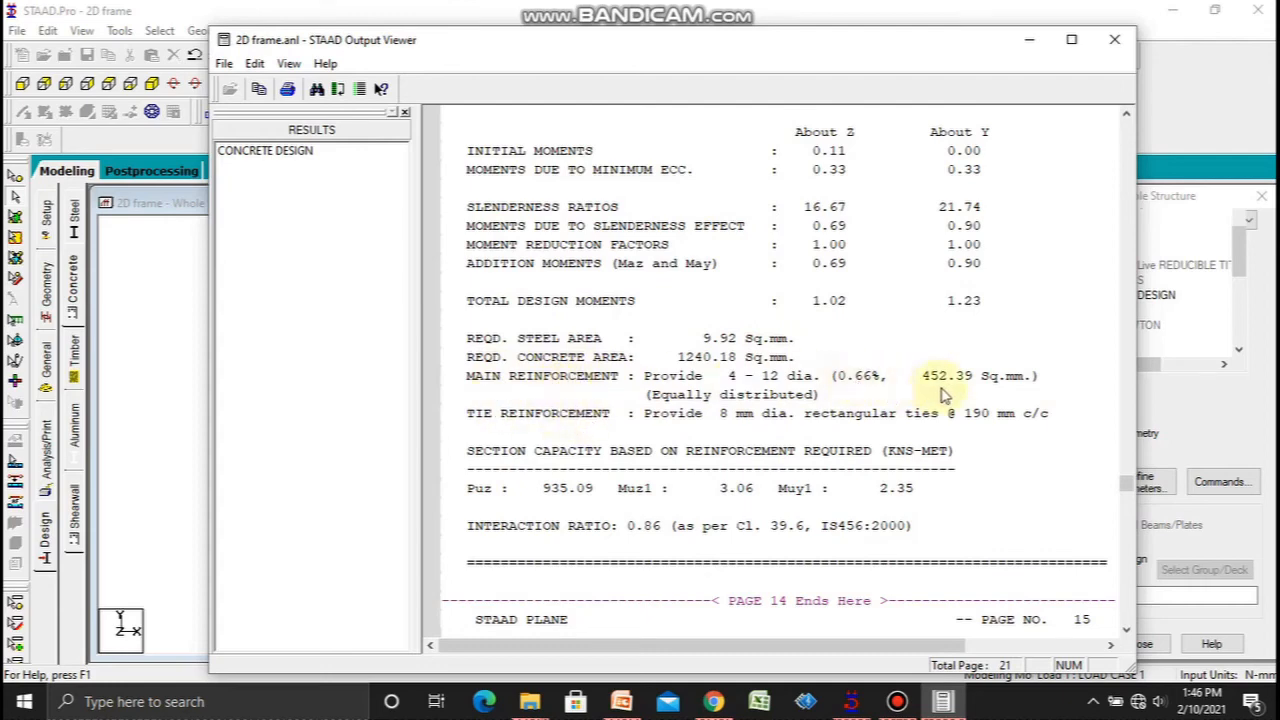
pyautogui.scroll(-7, 708, 443)
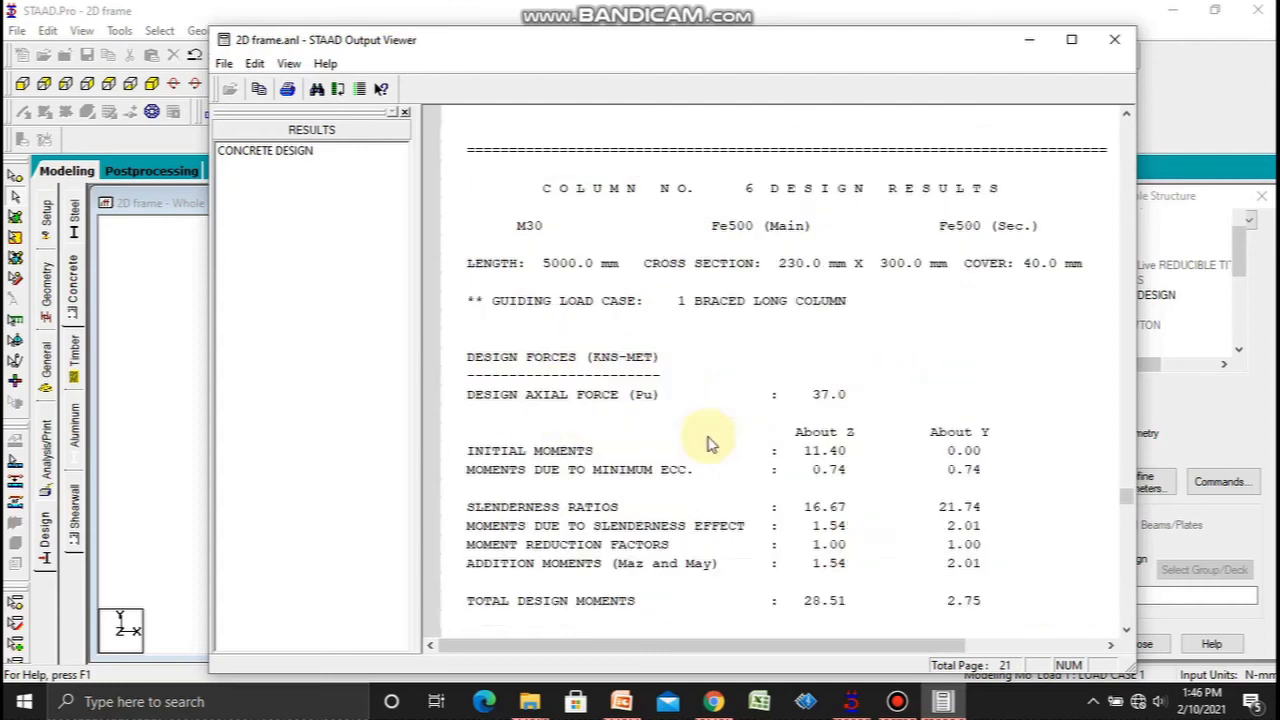
# Step: Examine the design results of columns 6 and 7 and the concrete take-off, and close the output file
pyautogui.scroll(-9, 708, 443)
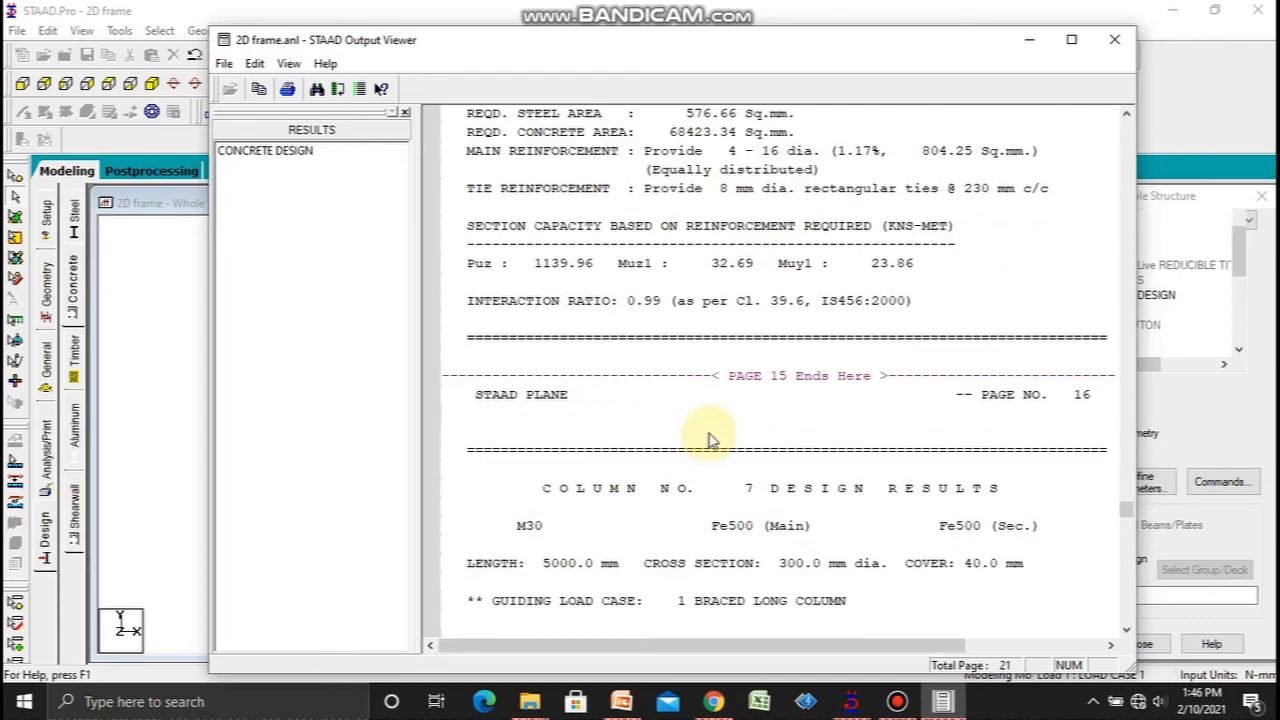
pyautogui.scroll(-9, 708, 443)
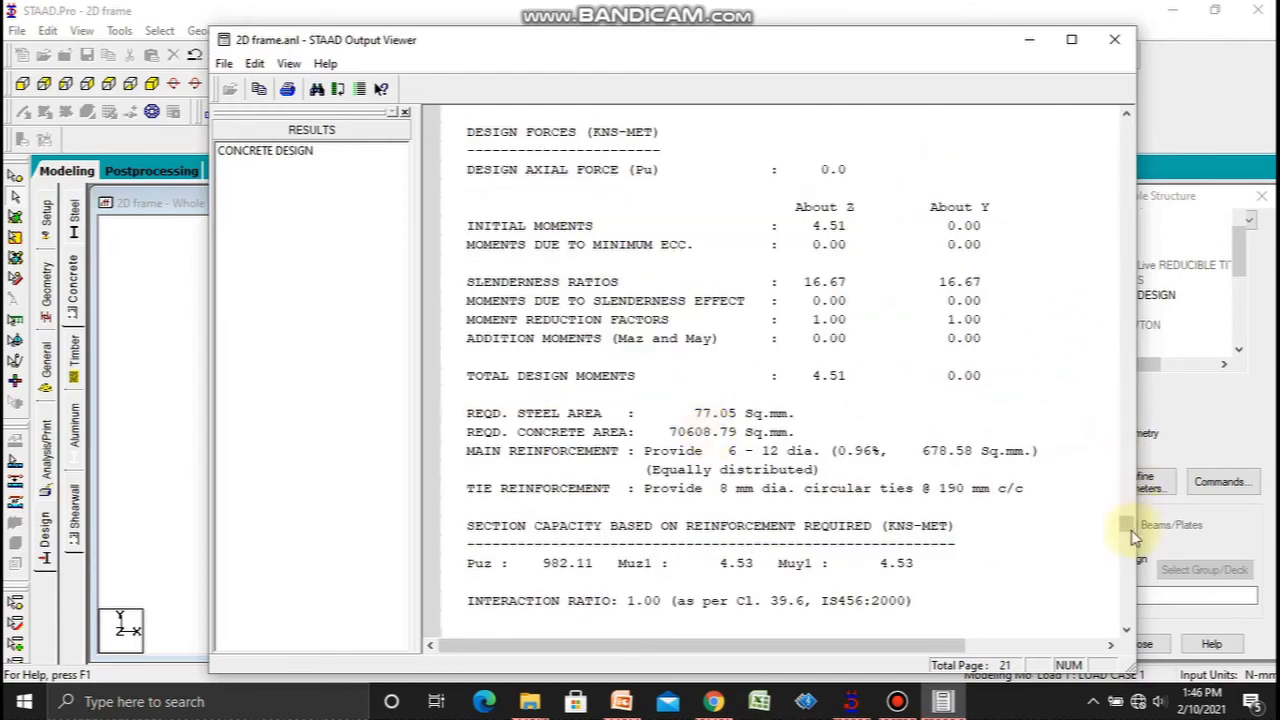
pyautogui.moveTo(1130, 530); pyautogui.dragTo(1130, 602)
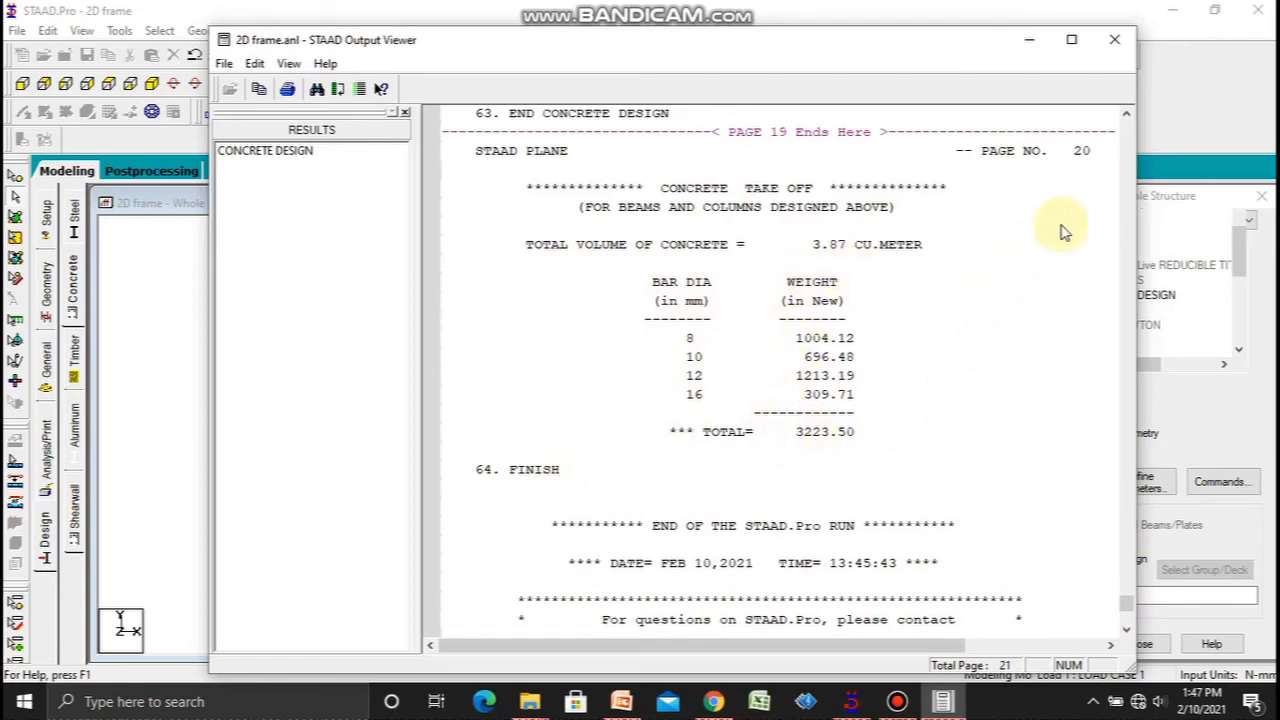
pyautogui.click(1116, 42)
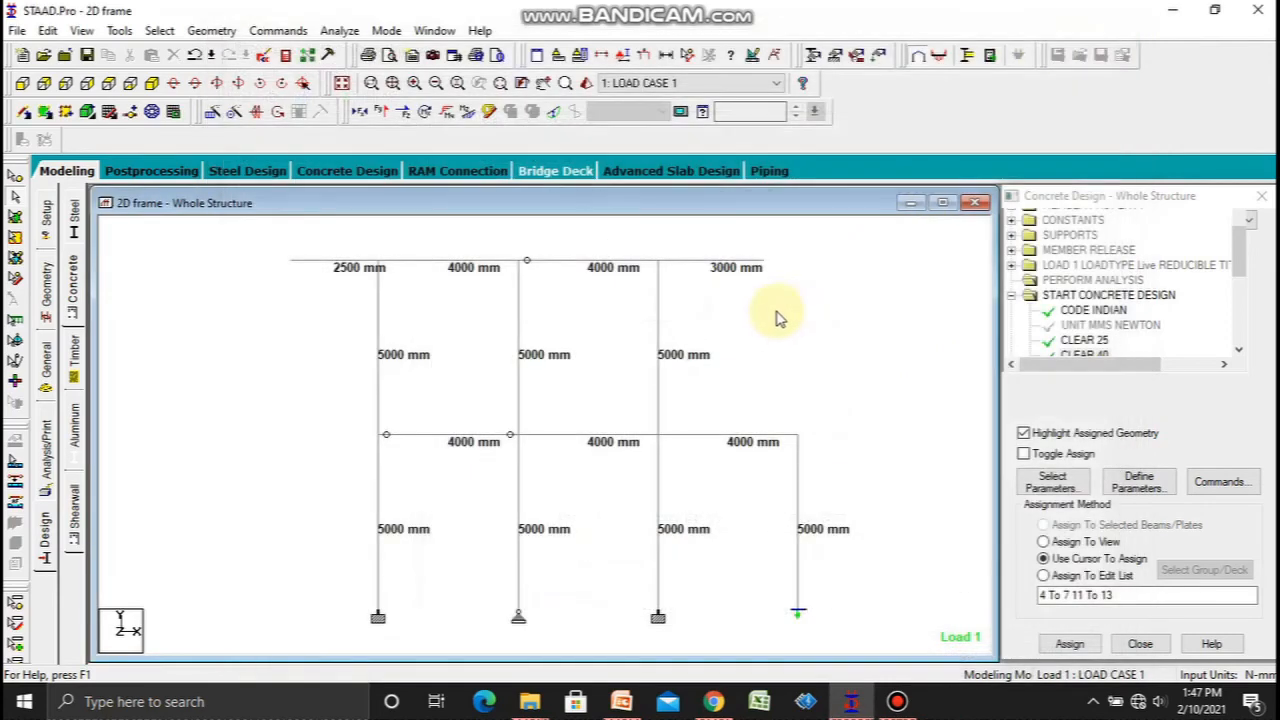
# Step: Switch to PowerPoint to look at the frame's loading and member property slide, and return to STAAD.Pro
pyautogui.click(640, 700)
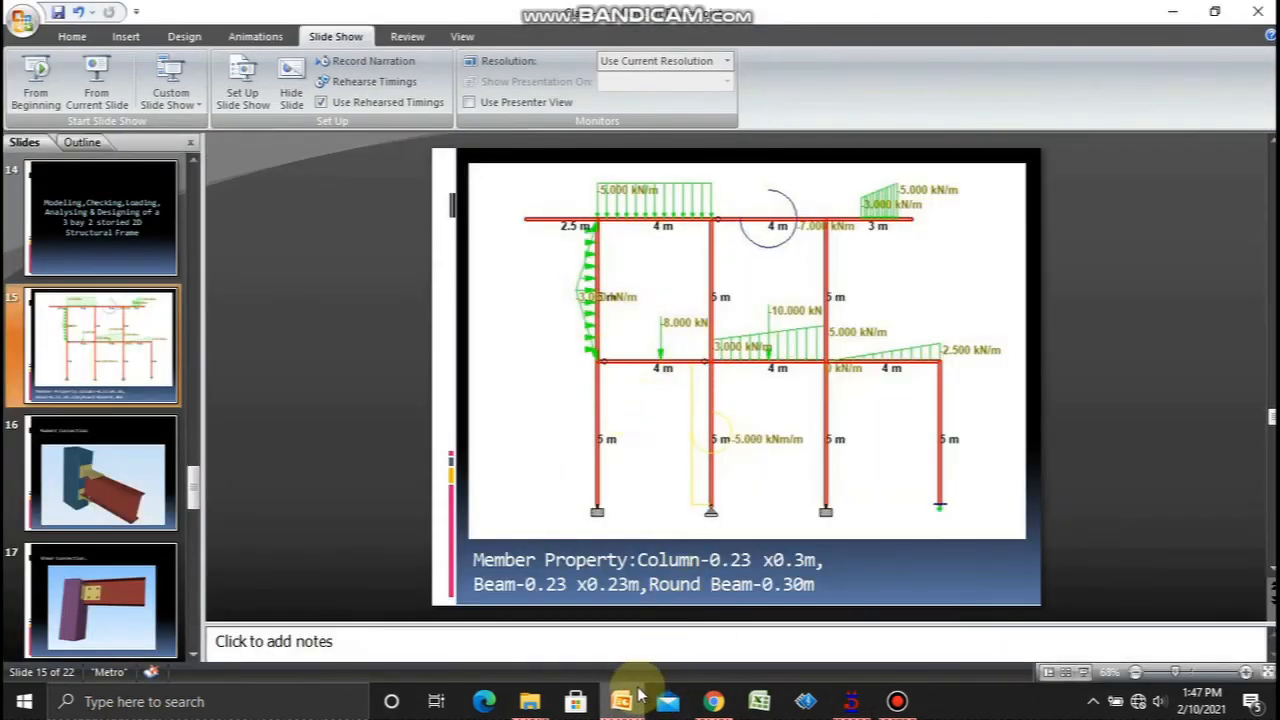
pyautogui.moveTo(645, 692)
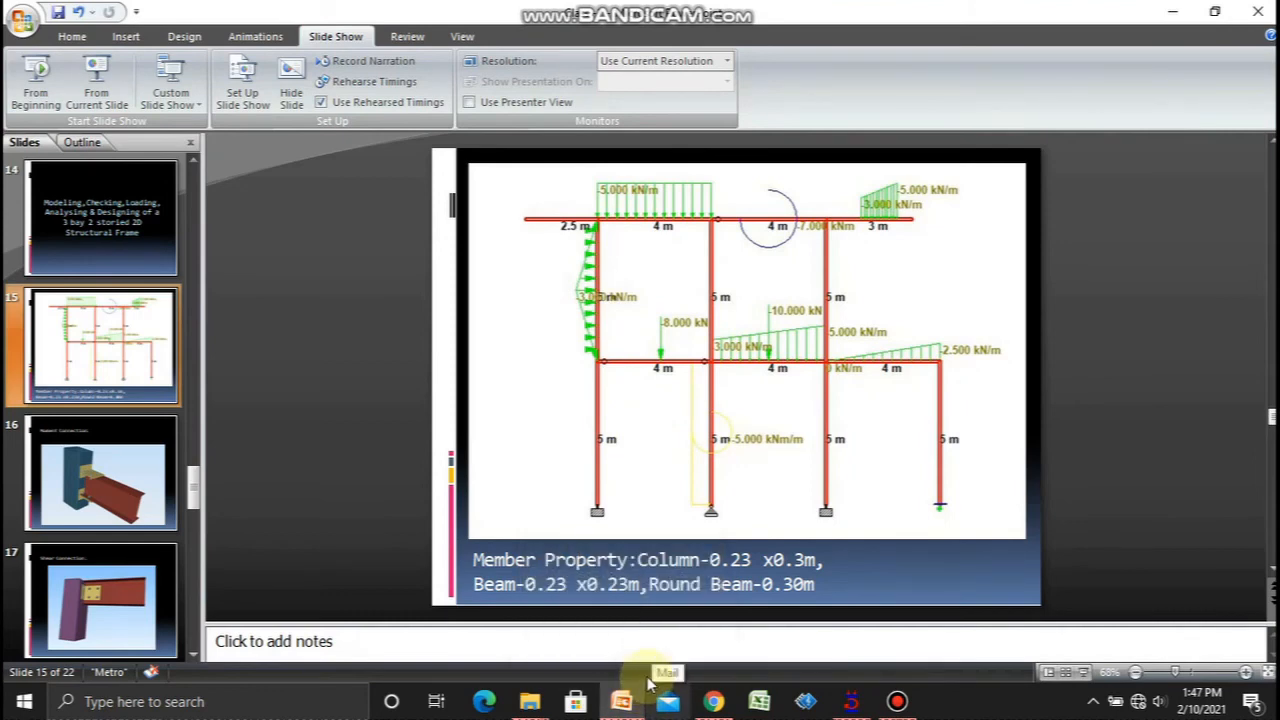
pyautogui.click(848, 700)
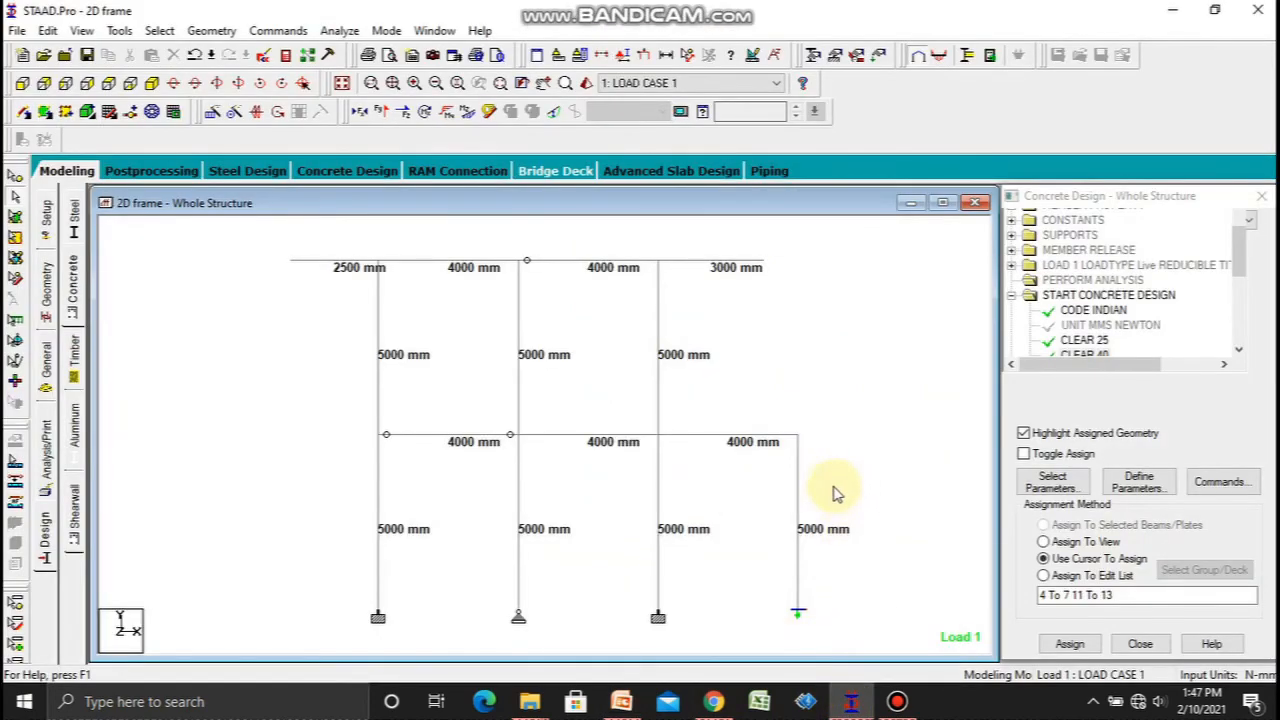
# Step: Check the concrete design details of the first-storey end-bay beam 10 and the 3000 mm roof overhang beam 17
pyautogui.doubleClick(700, 438)
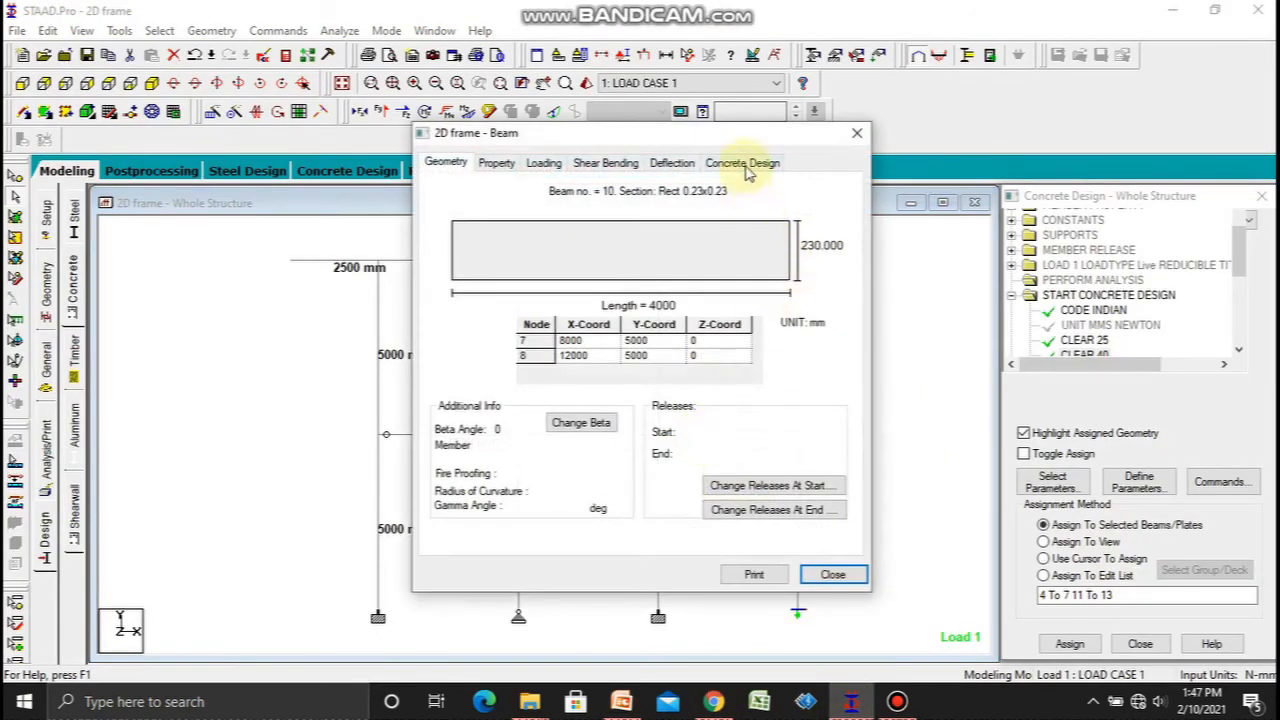
pyautogui.click(744, 165)
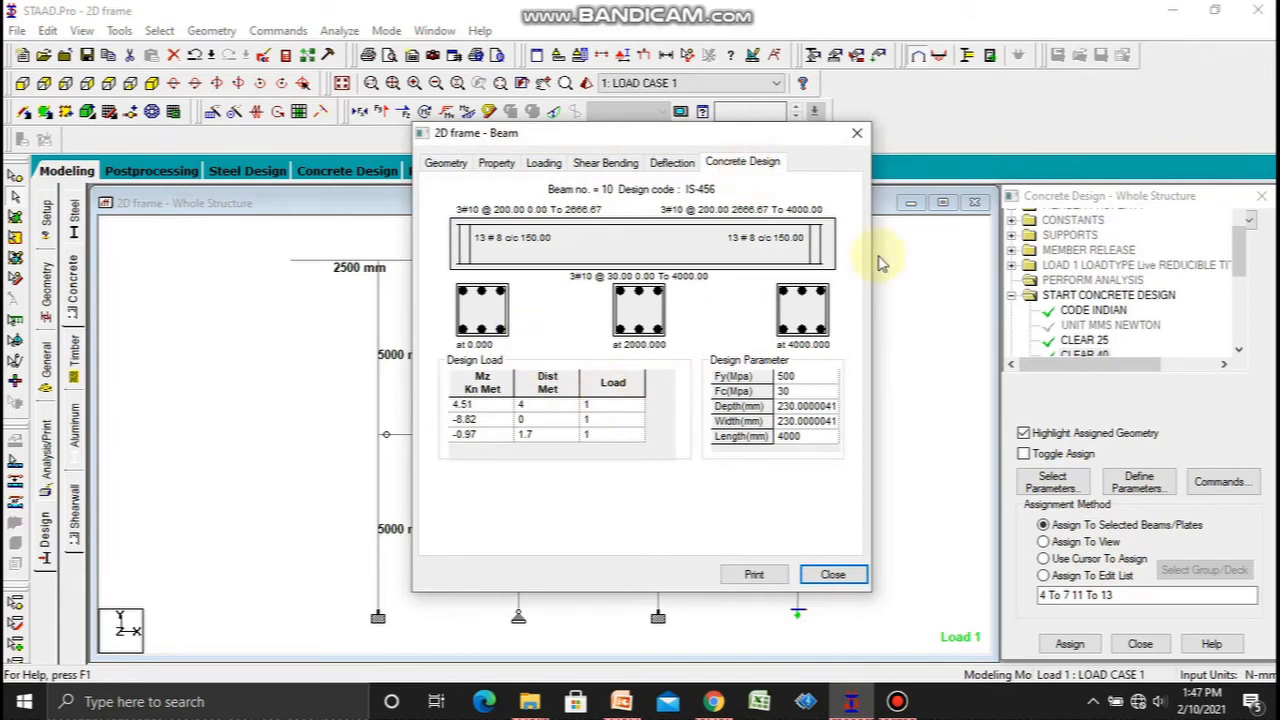
pyautogui.click(856, 134)
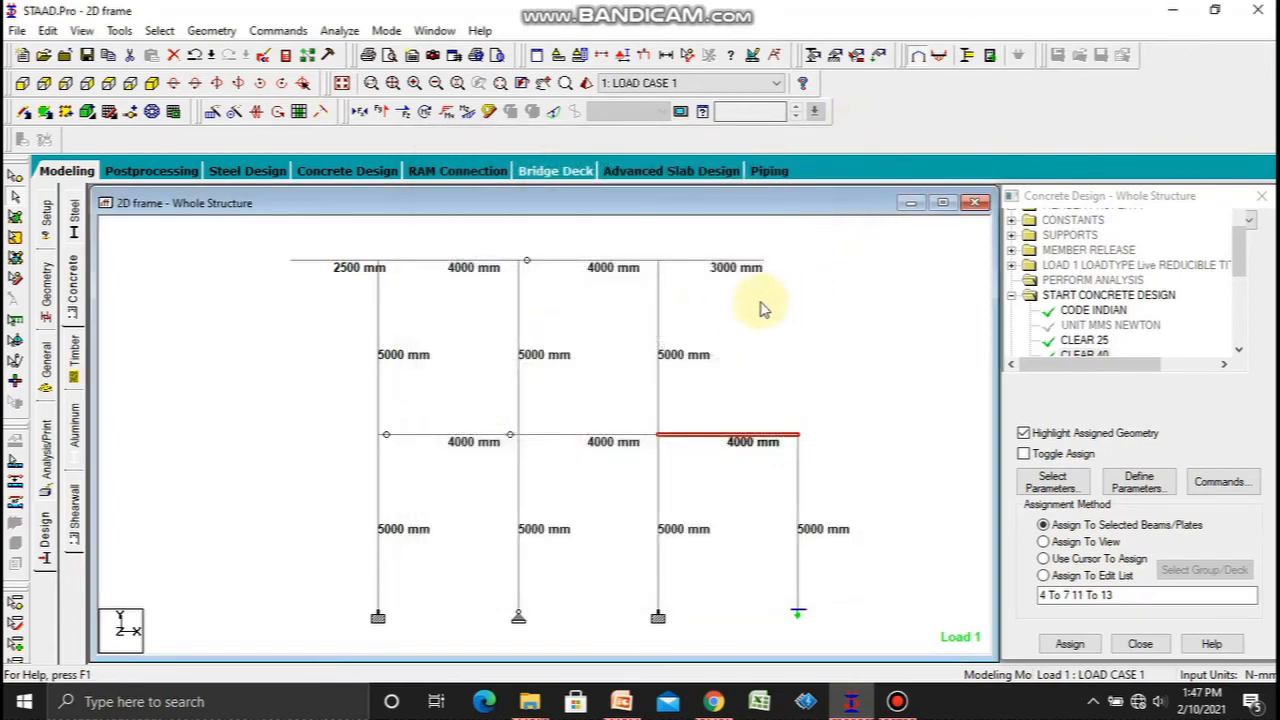
pyautogui.doubleClick(697, 268)
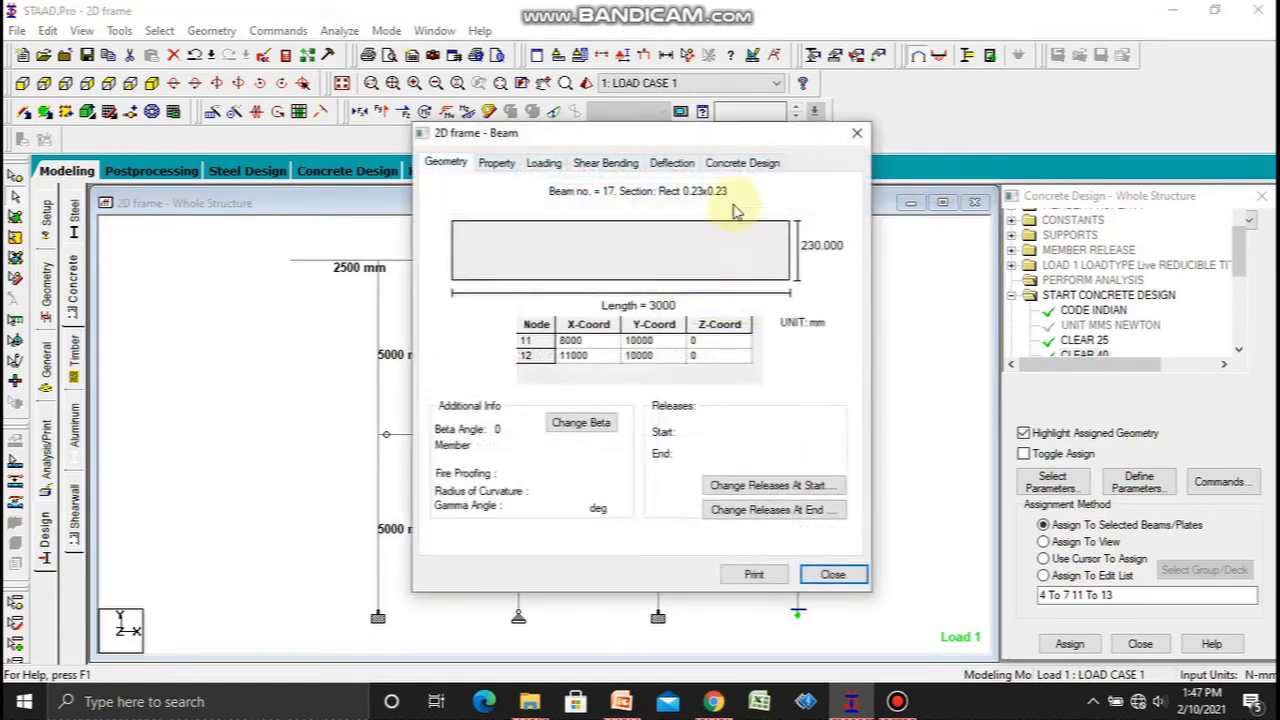
pyautogui.click(742, 161)
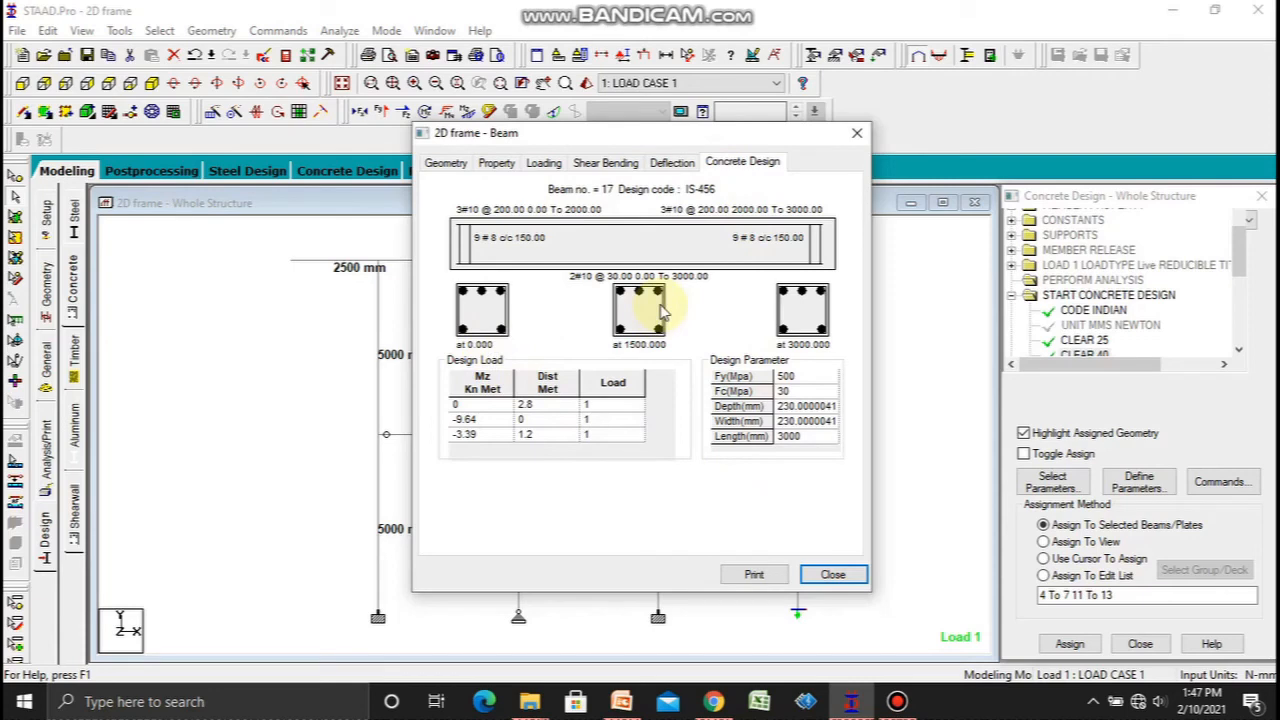
pyautogui.click(858, 135)
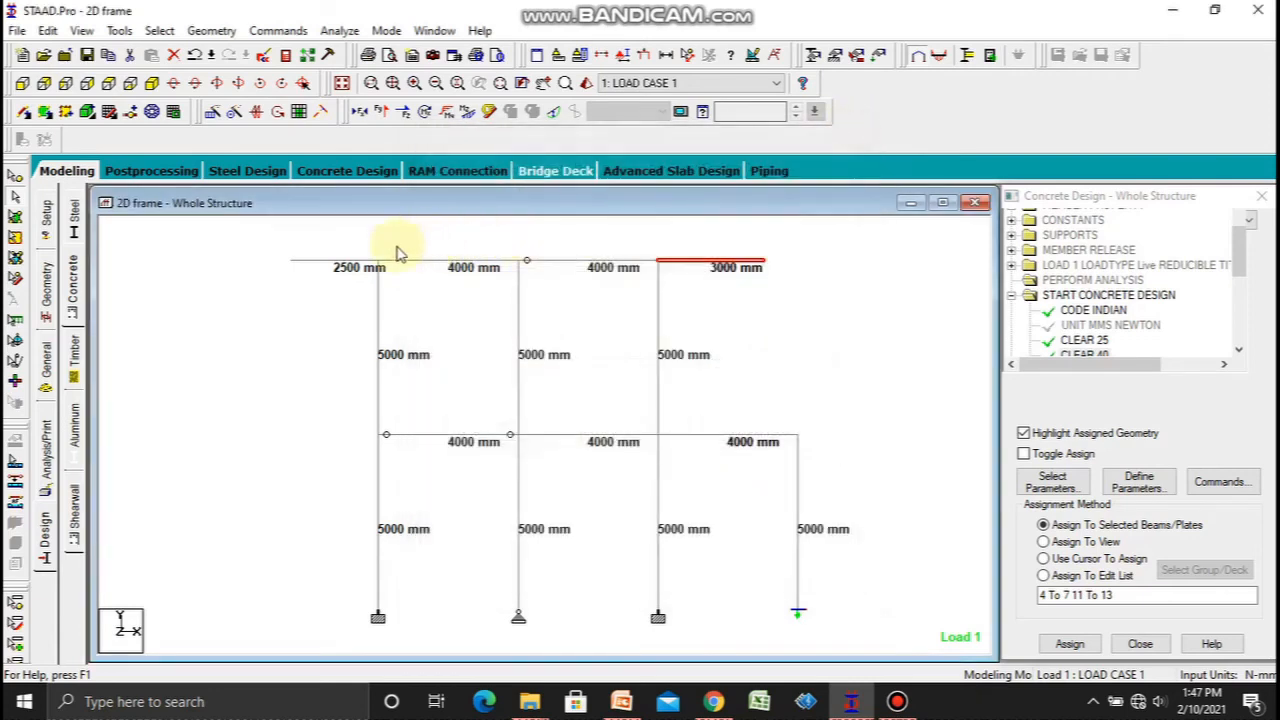
# Step: Check the concrete design details of the 2500 mm roof overhang beam 18 and recheck the 3000 mm overhang
pyautogui.doubleClick(314, 261)
pyautogui.click(742, 164)
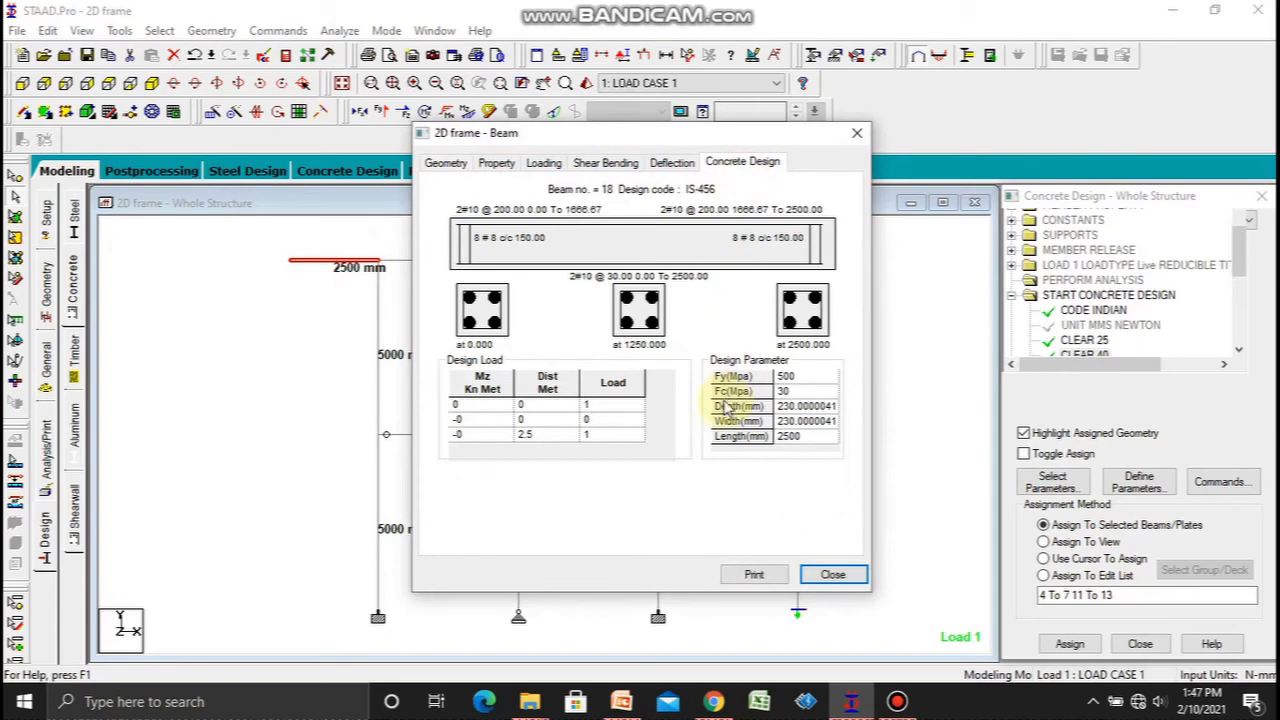
pyautogui.click(858, 136)
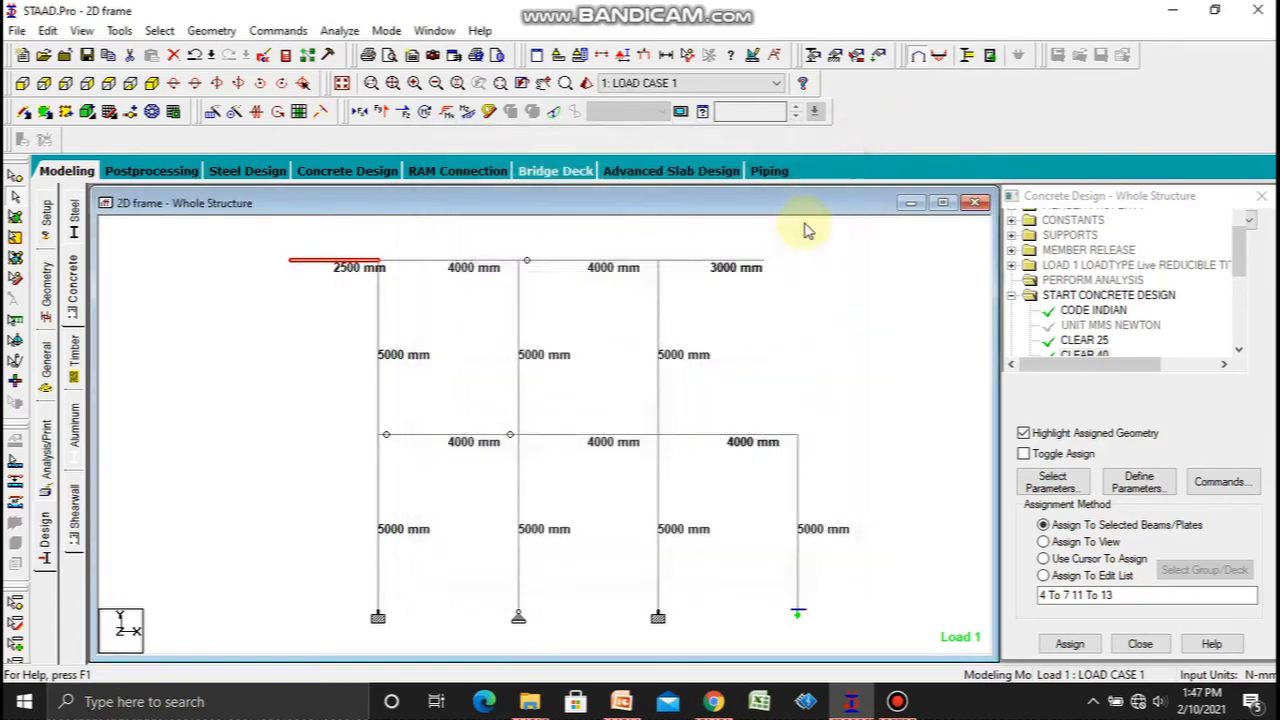
pyautogui.doubleClick(738, 268)
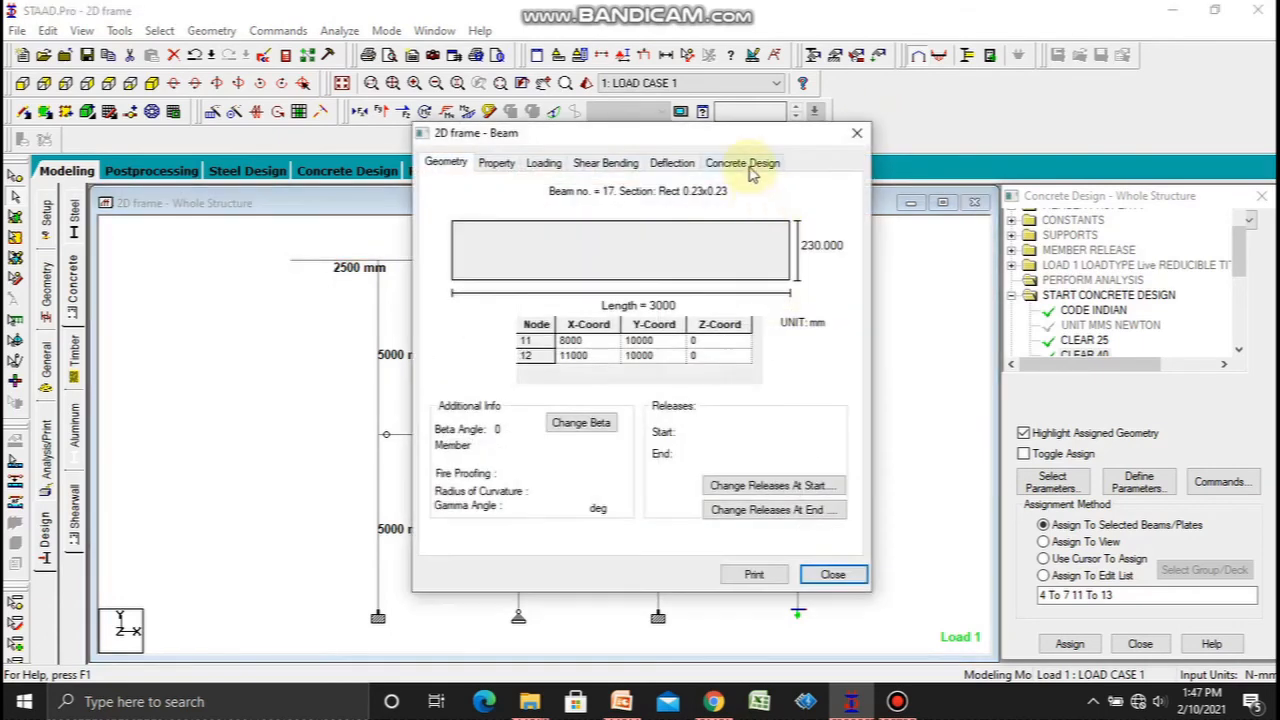
pyautogui.click(750, 164)
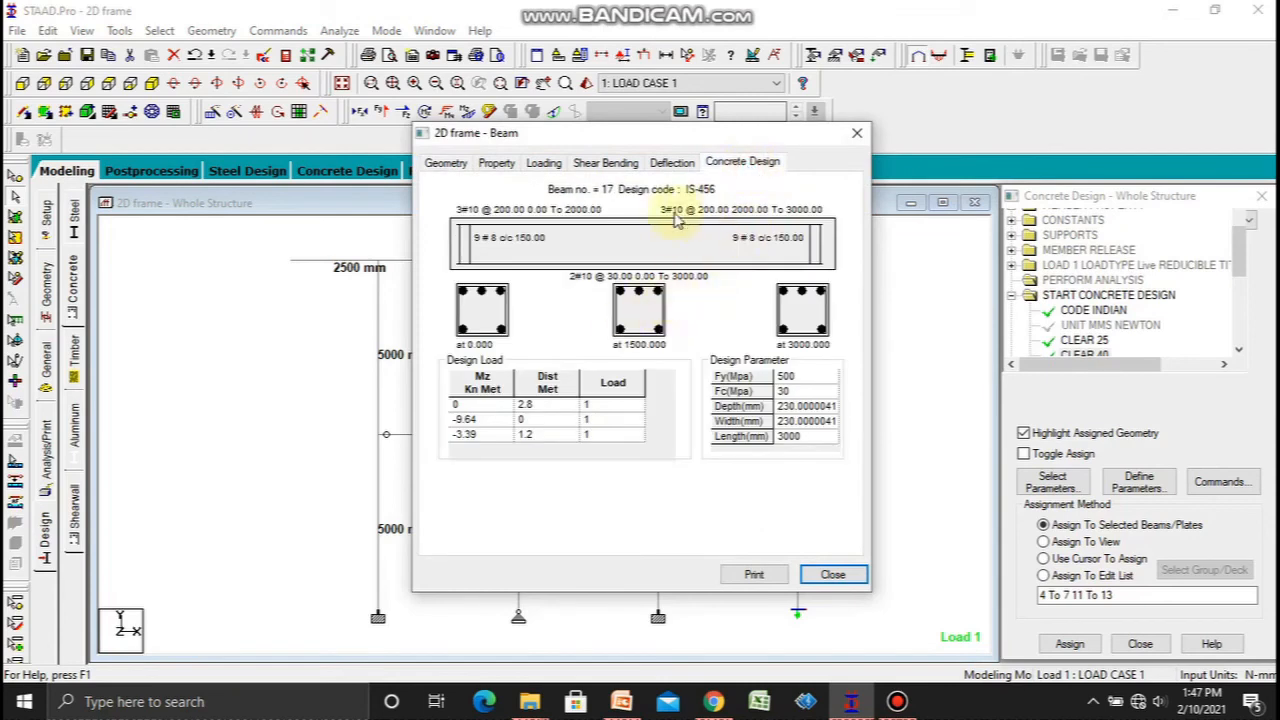
pyautogui.click(860, 135)
# Step: Check the concrete design details of the 4000 mm roof beam 16 and the first-storey middle-bay beam 9
pyautogui.doubleClick(552, 264)
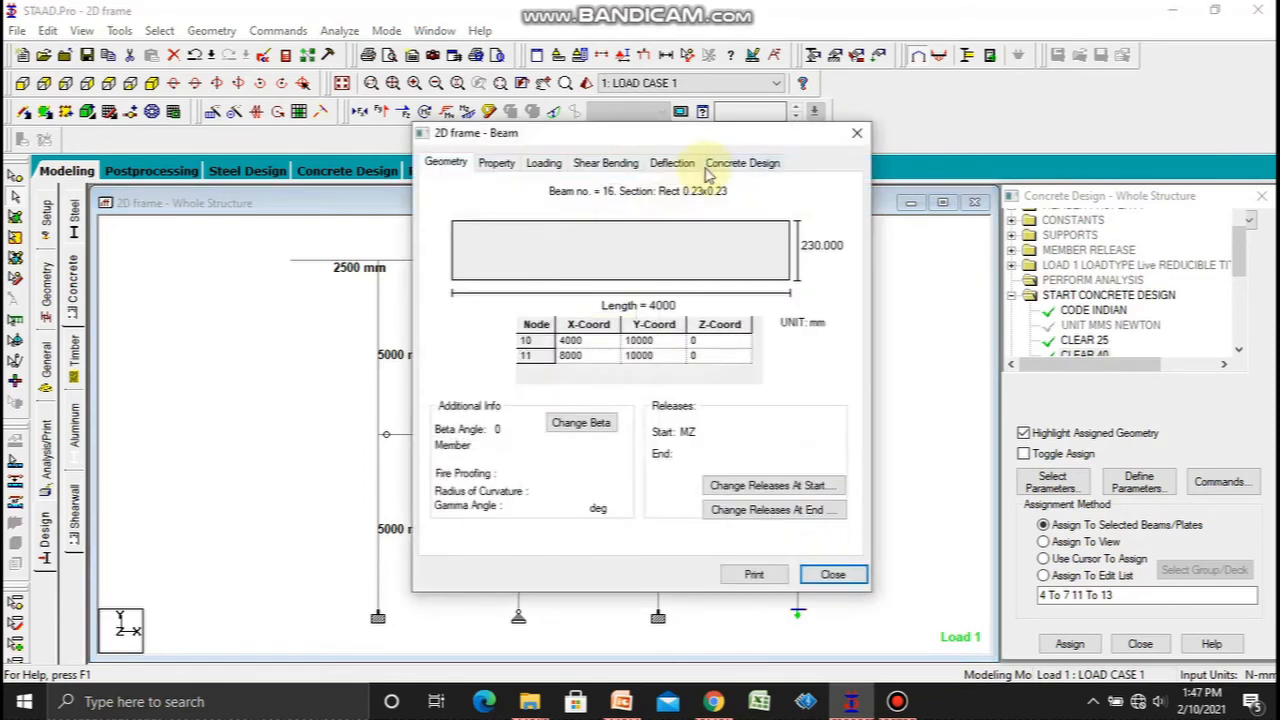
pyautogui.click(710, 166)
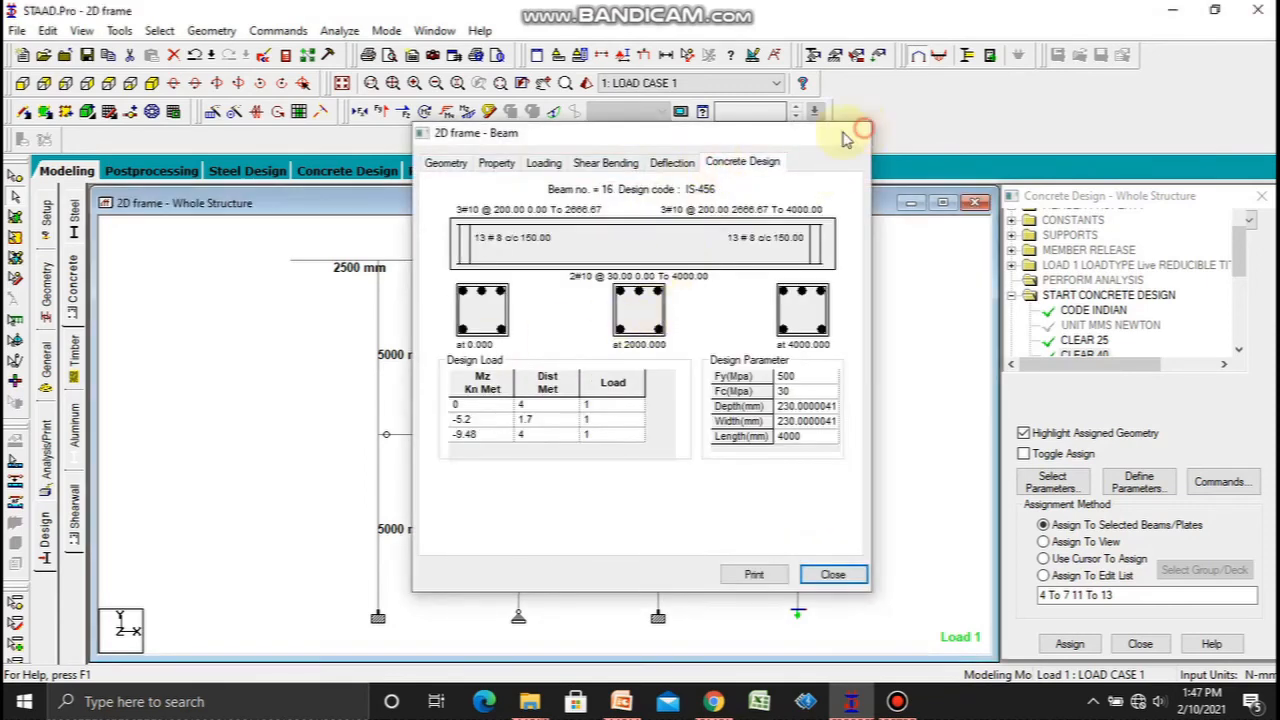
pyautogui.click(858, 132)
pyautogui.doubleClick(533, 440)
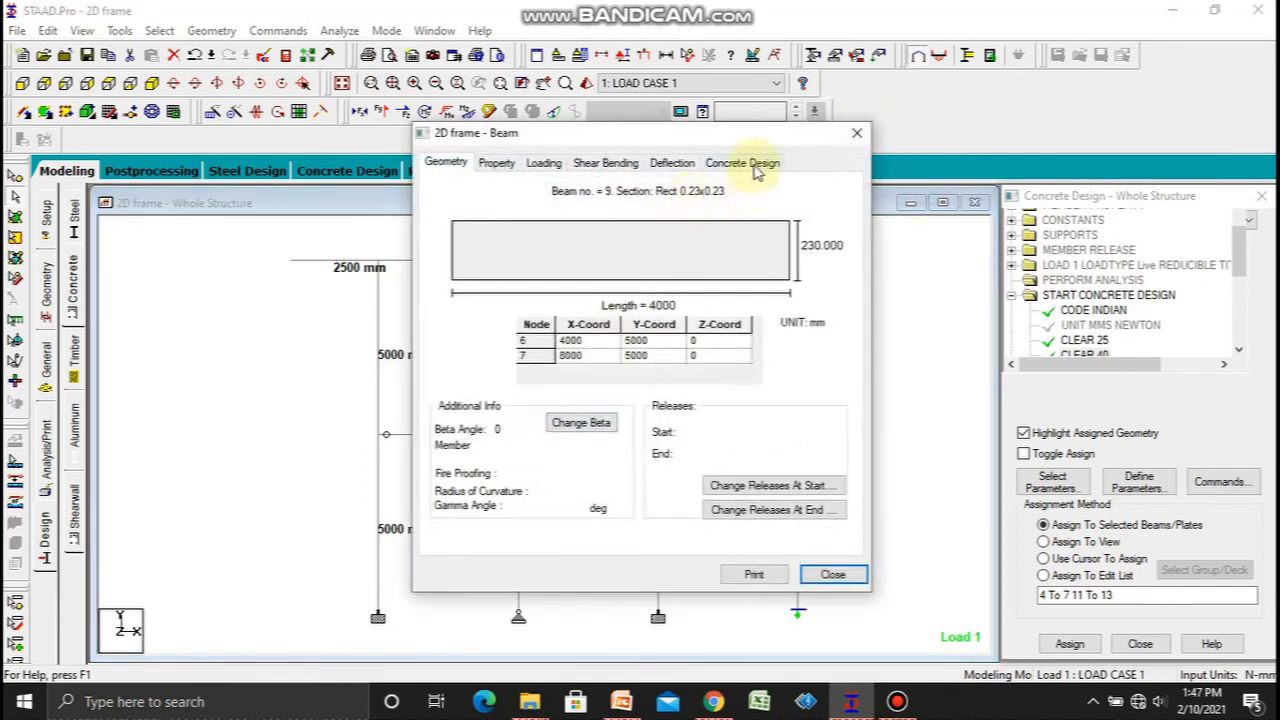
pyautogui.click(752, 164)
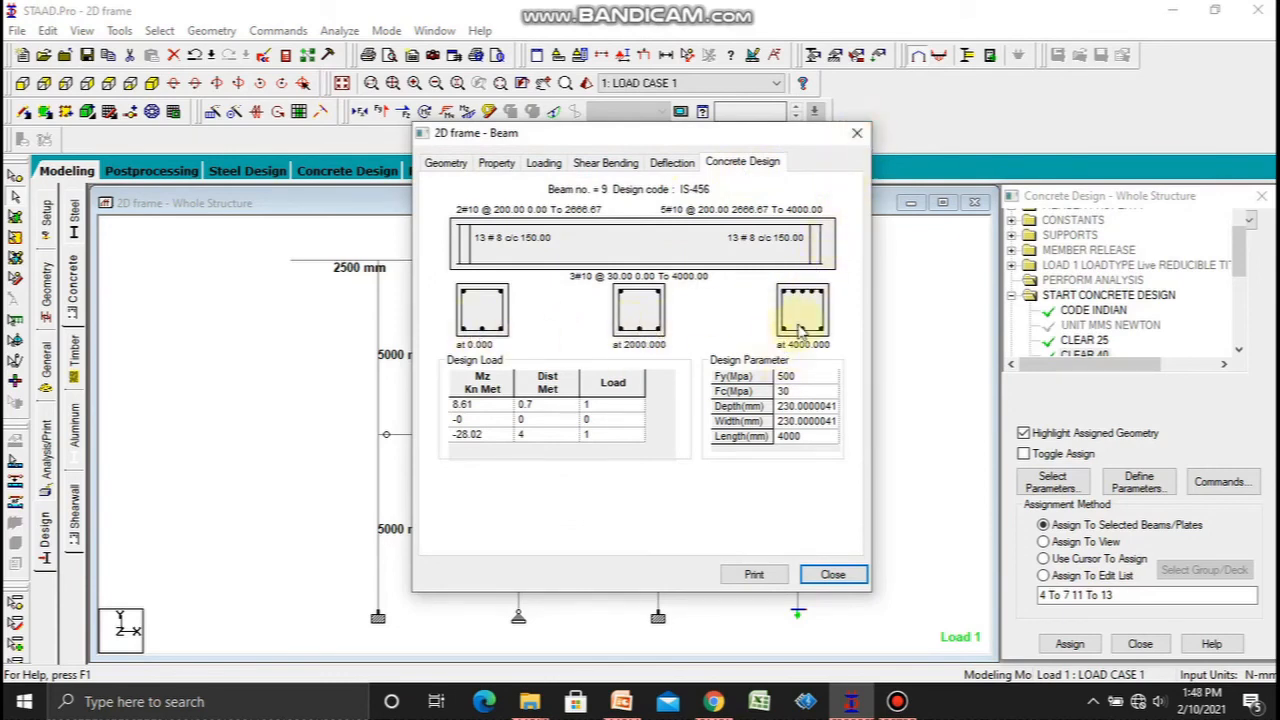
pyautogui.click(857, 133)
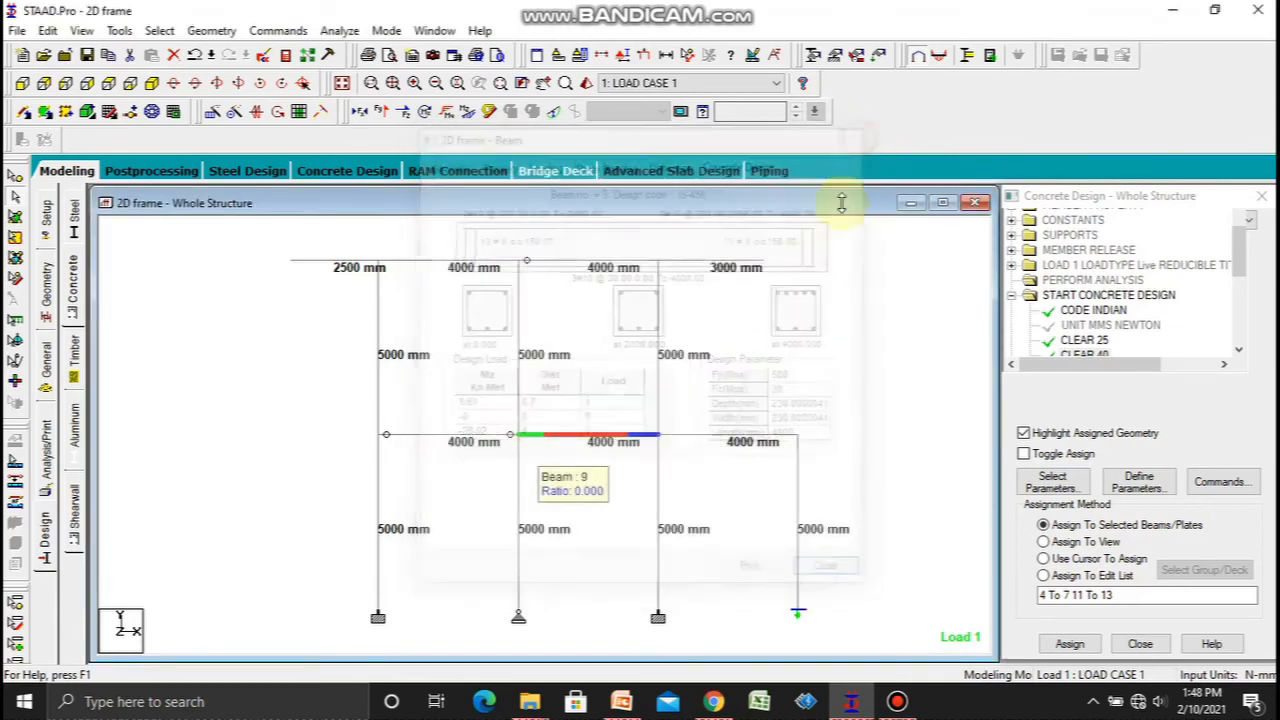
pyautogui.click(678, 400)
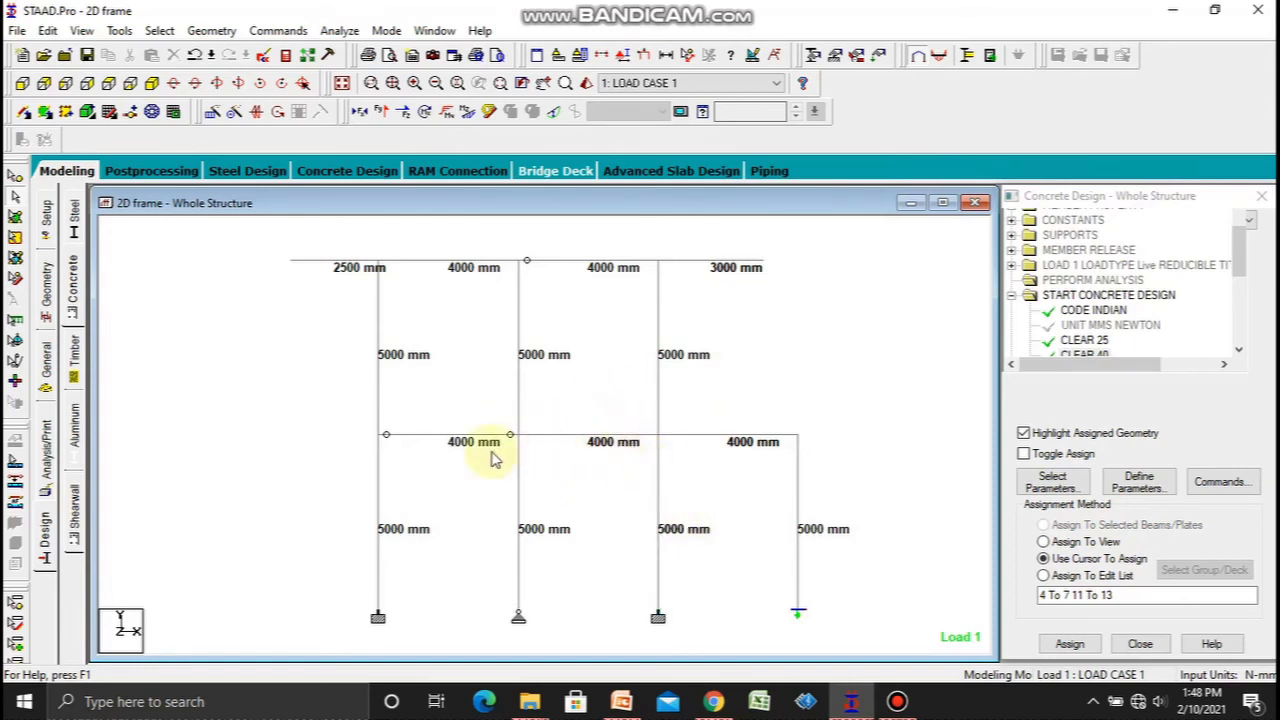
# Step: Check the reinforcement layout and design loads of beam 8, the first-storey beam released at both ends
pyautogui.doubleClick(448, 437)
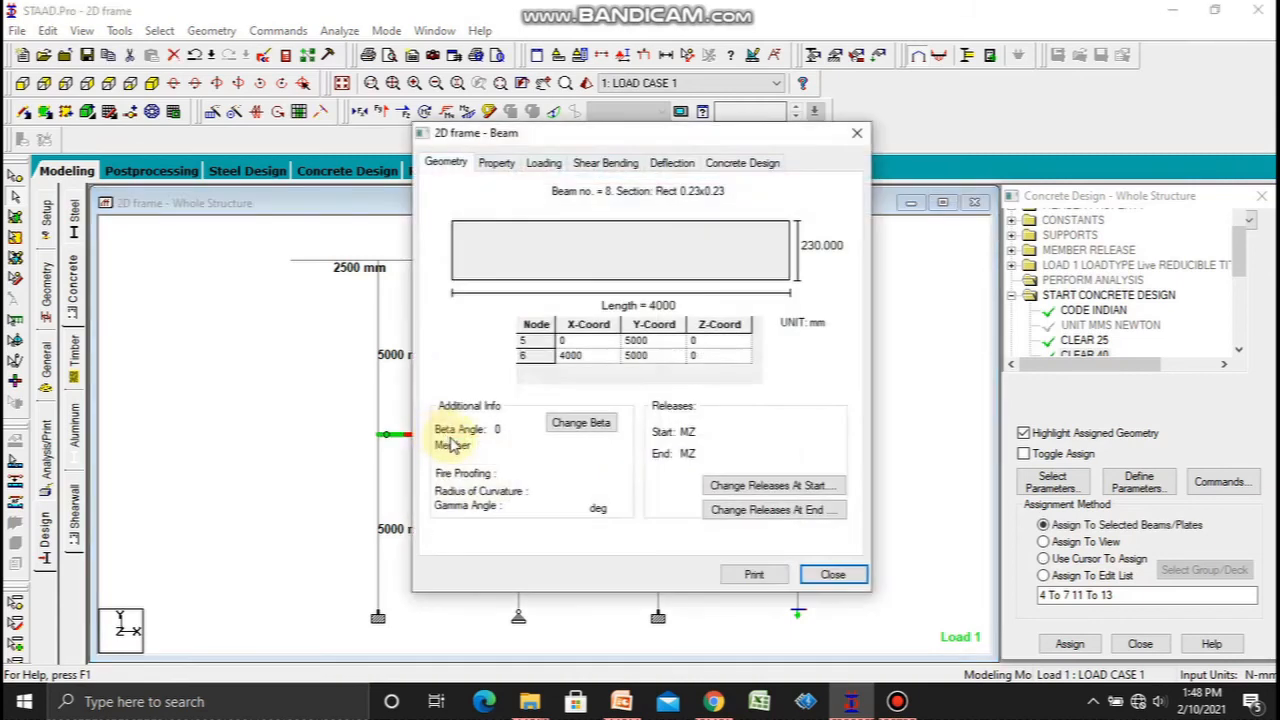
pyautogui.click(742, 163)
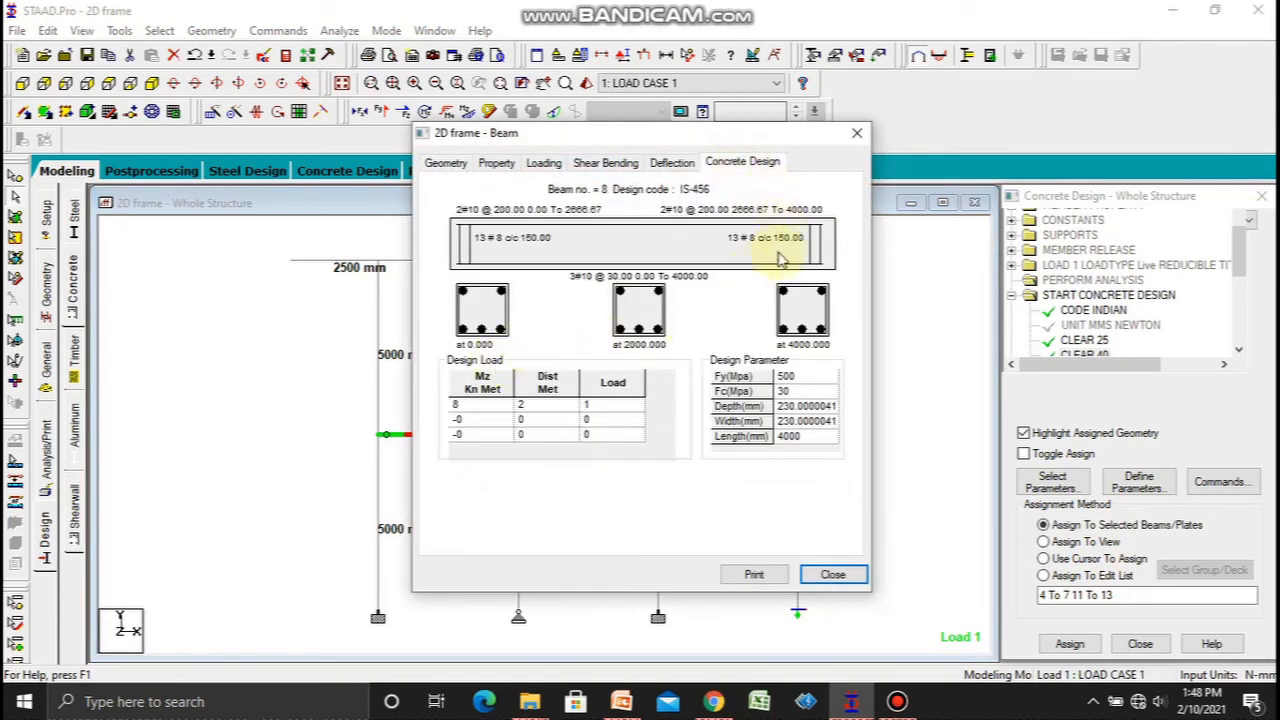
pyautogui.click(852, 138)
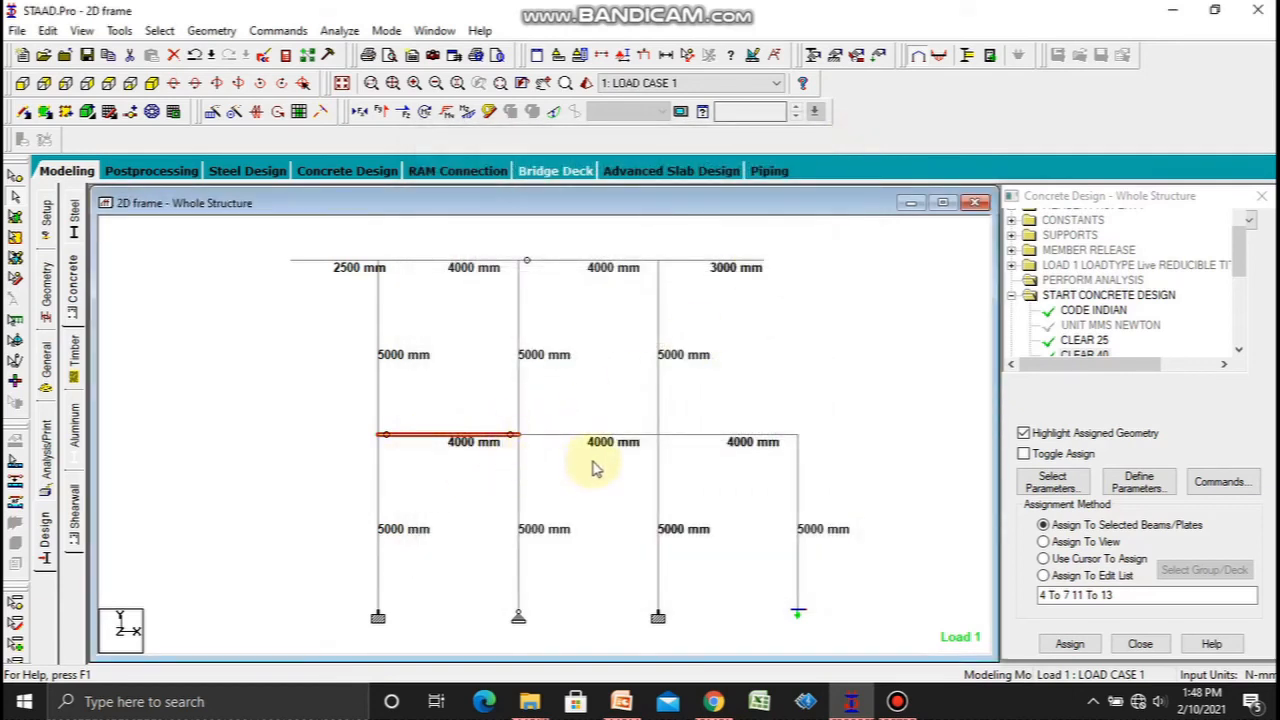
# Step: Reopen the concrete design details of roof beam 16 and compare its reinforcement with its place in the frame
pyautogui.click(621, 262)
pyautogui.doubleClick(621, 262)
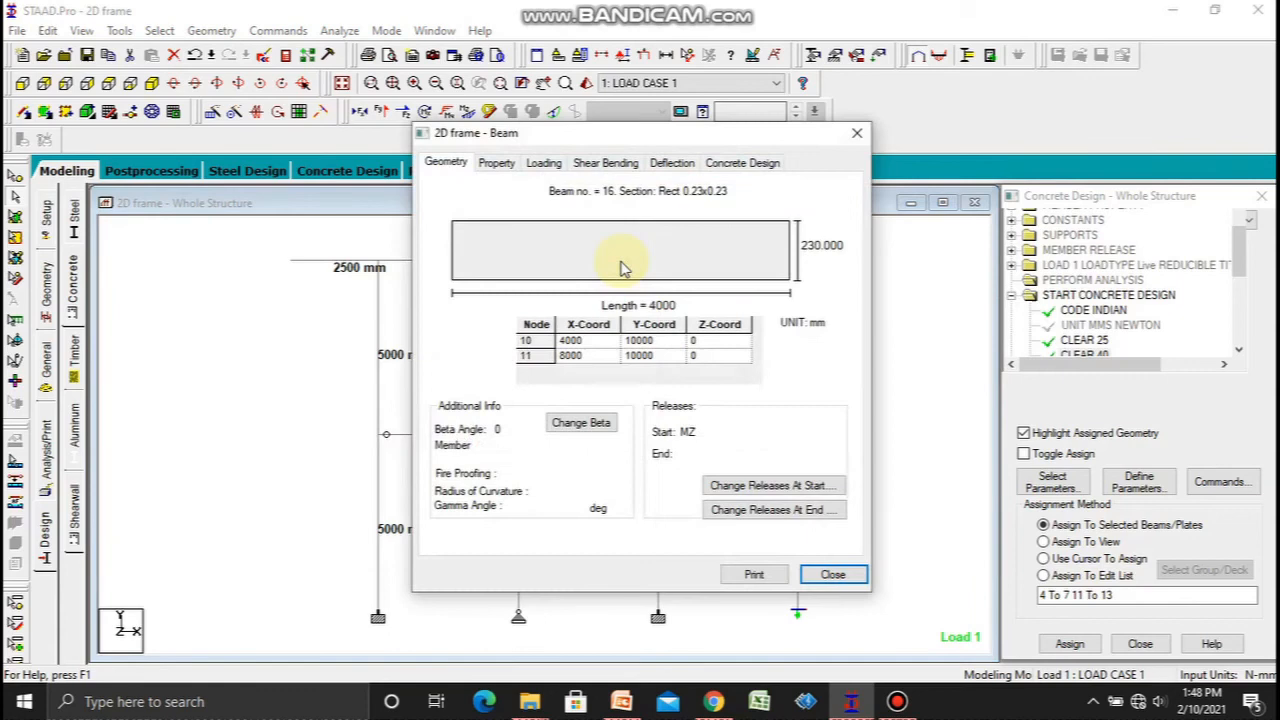
pyautogui.click(740, 162)
pyautogui.moveTo(663, 137); pyautogui.dragTo(698, 338)
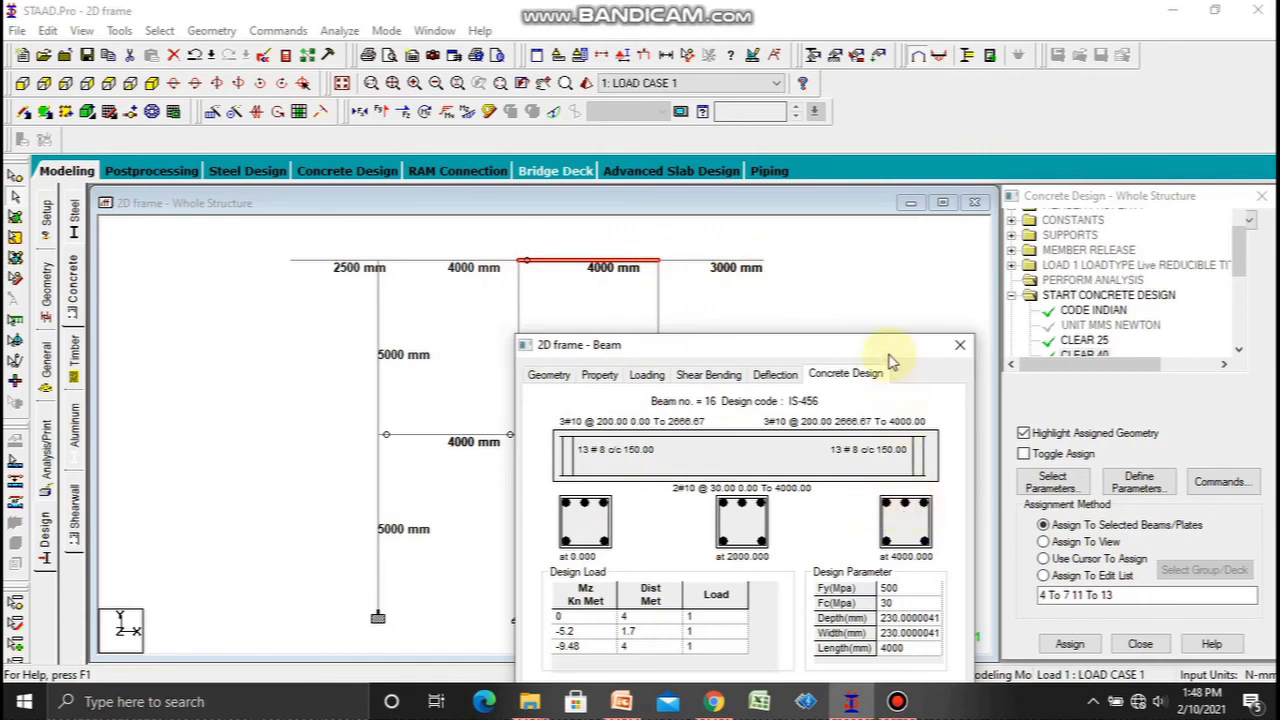
pyautogui.moveTo(888, 345); pyautogui.dragTo(809, 263)
pyautogui.click(884, 266)
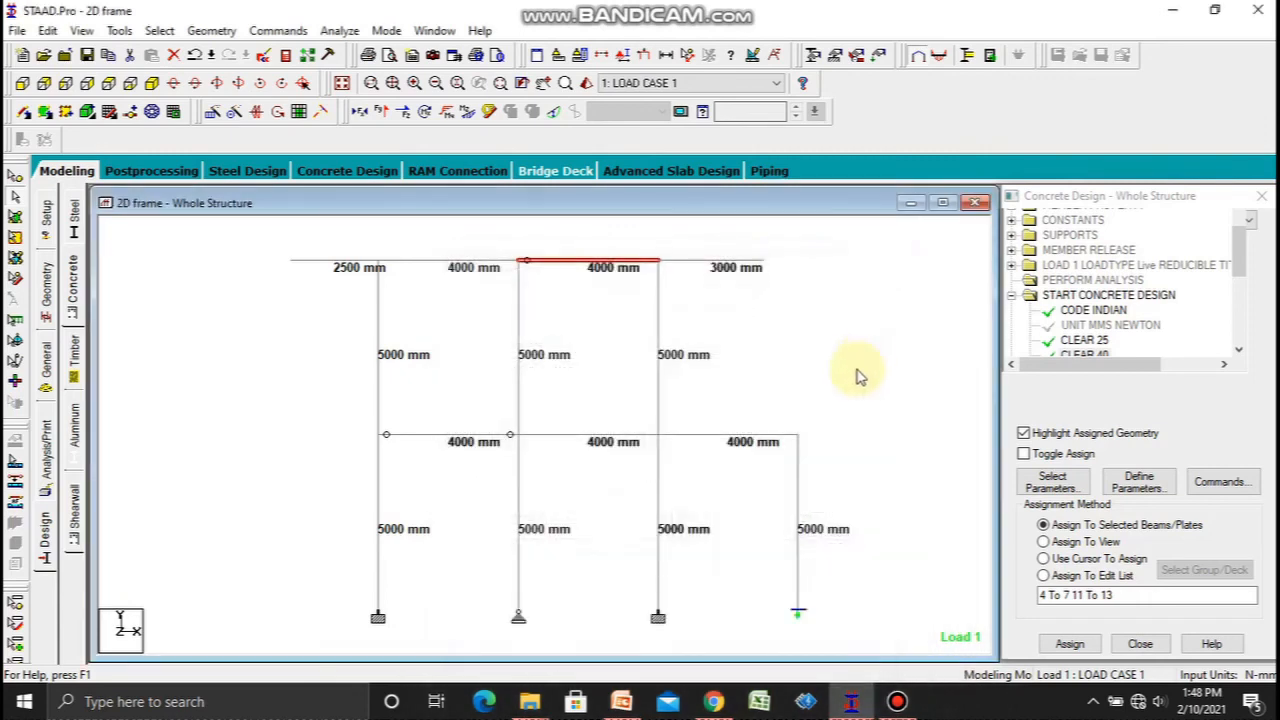
pyautogui.click(860, 381)
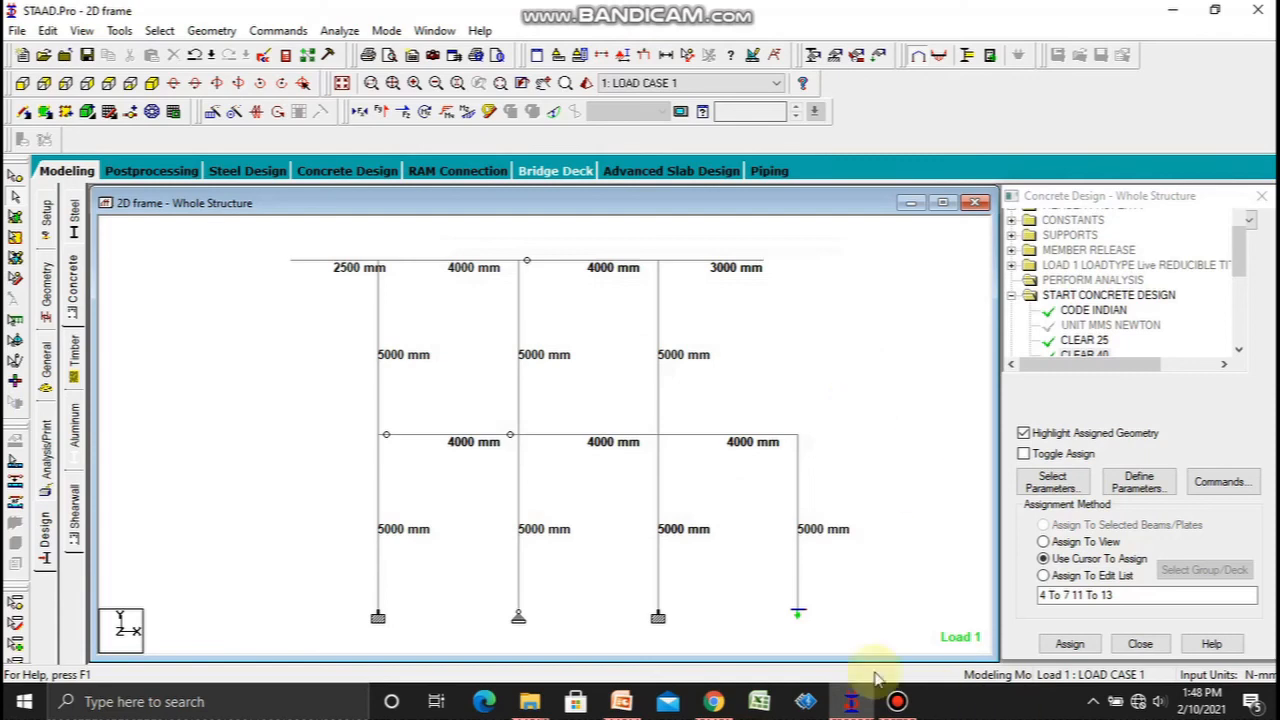
# Step: Check the concrete design details of column 7, the circular column of the single-storey end bay
pyautogui.doubleClick(800, 477)
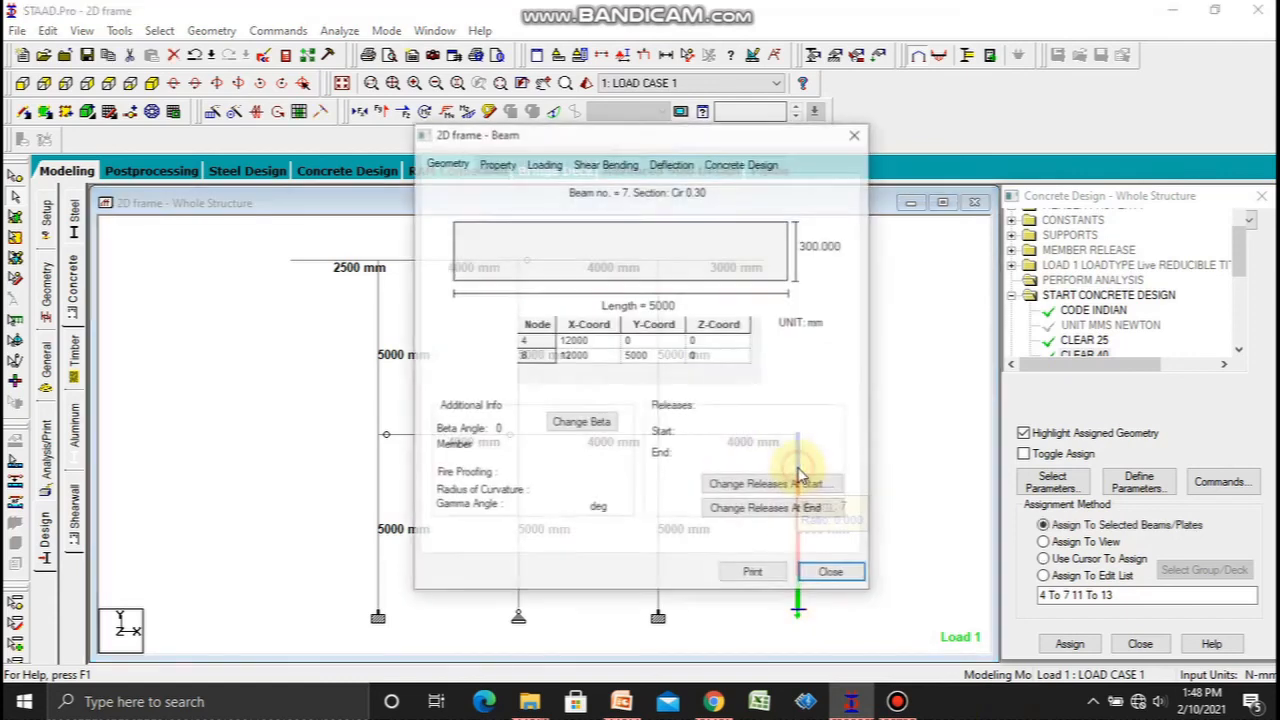
pyautogui.click(745, 162)
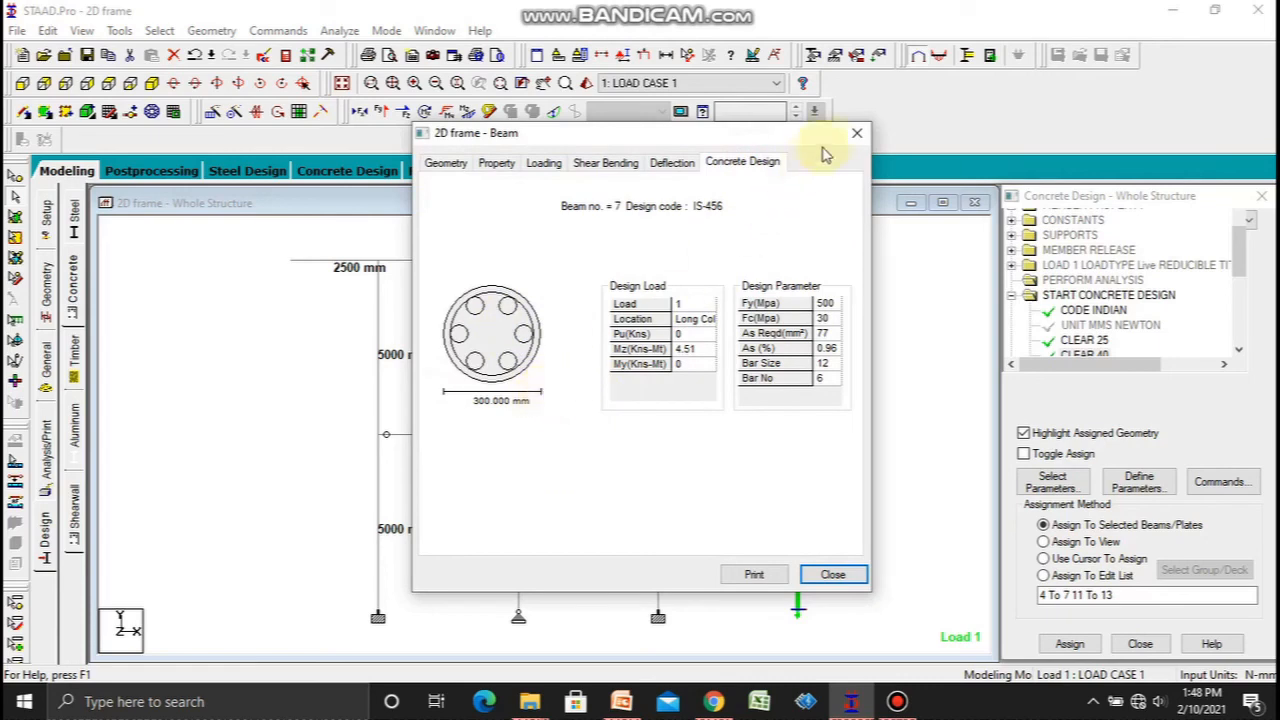
pyautogui.click(857, 133)
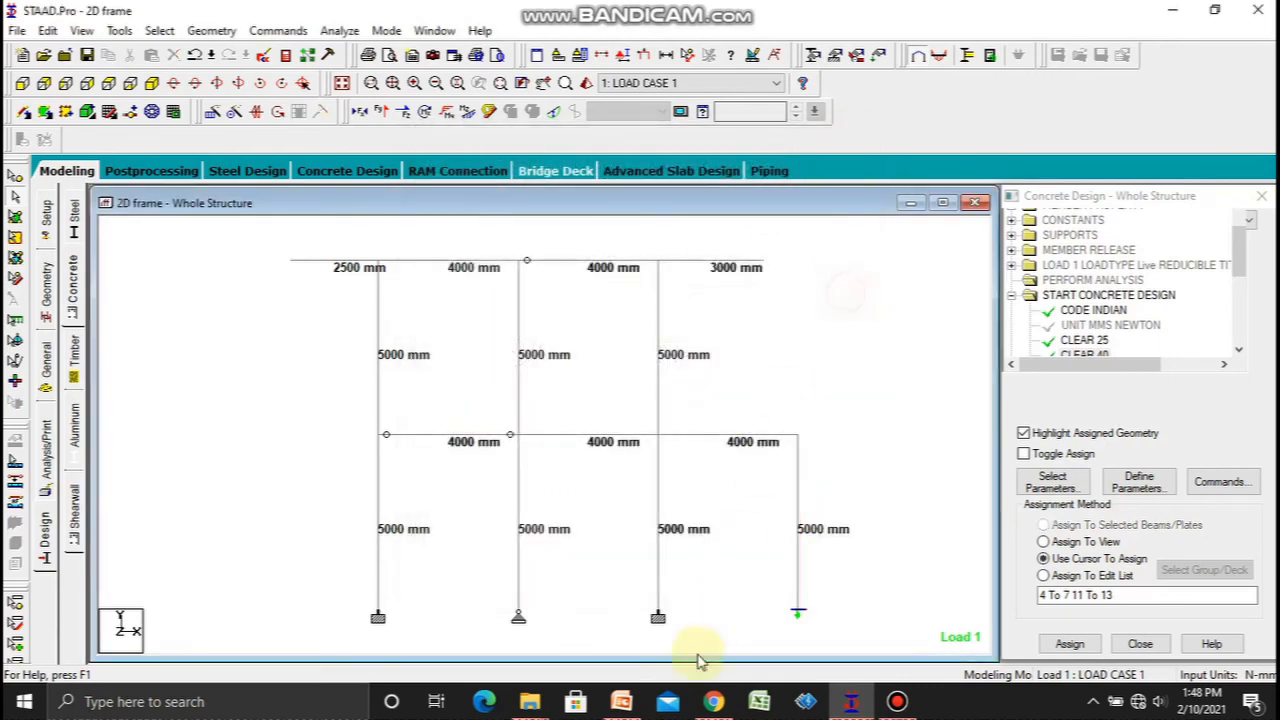
# Step: Switch to PowerPoint, look through the shear and RCC beam connection slides, and return to STAAD.Pro
pyautogui.click(621, 703)
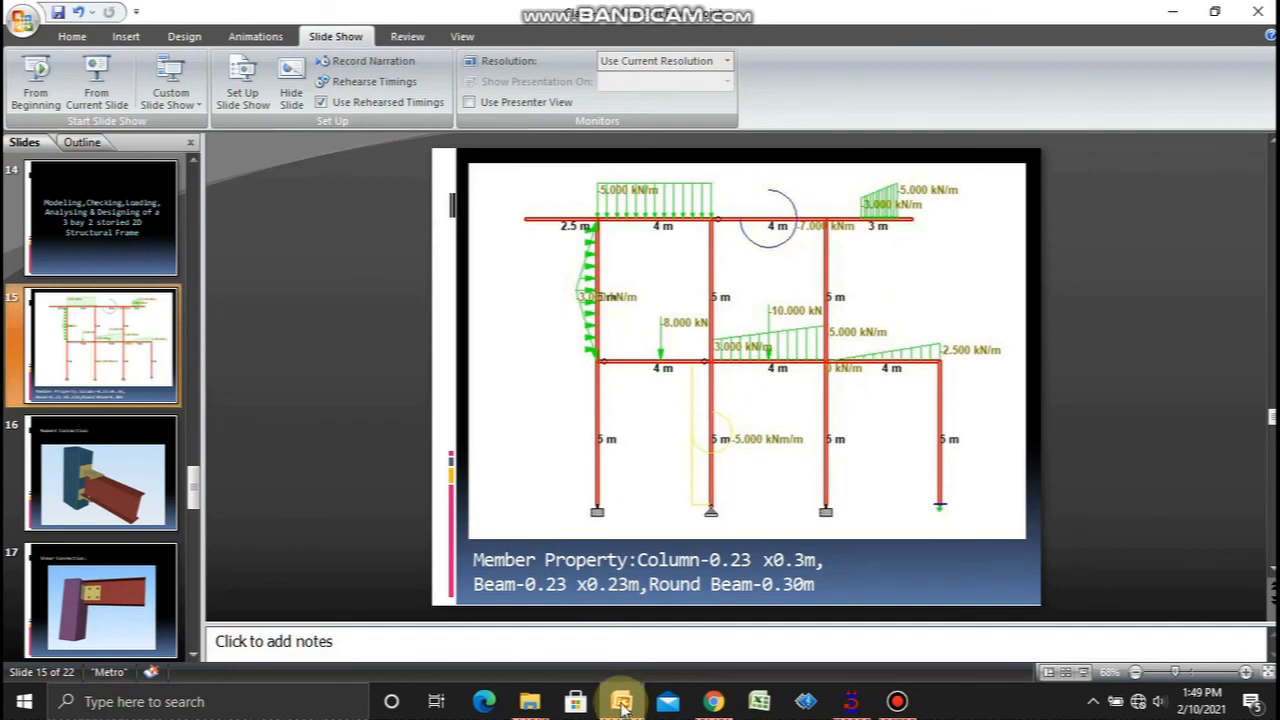
pyautogui.click(130, 515)
pyautogui.click(136, 593)
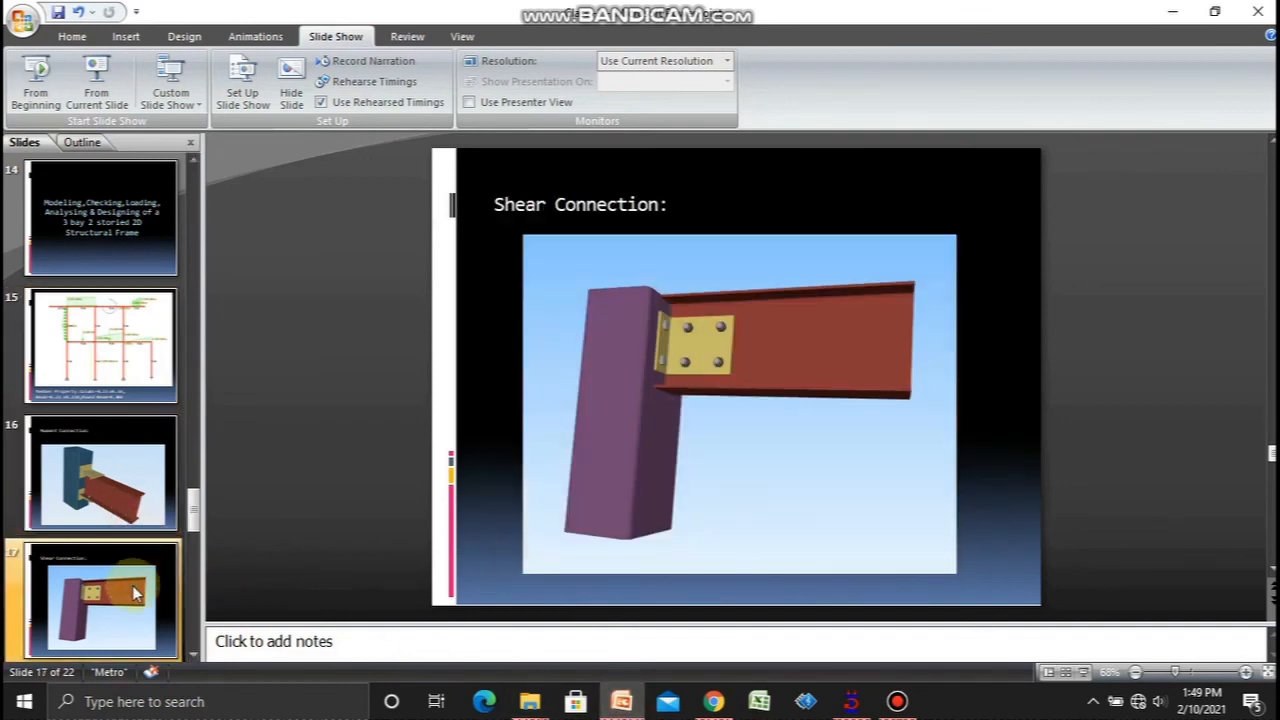
pyautogui.click(106, 588)
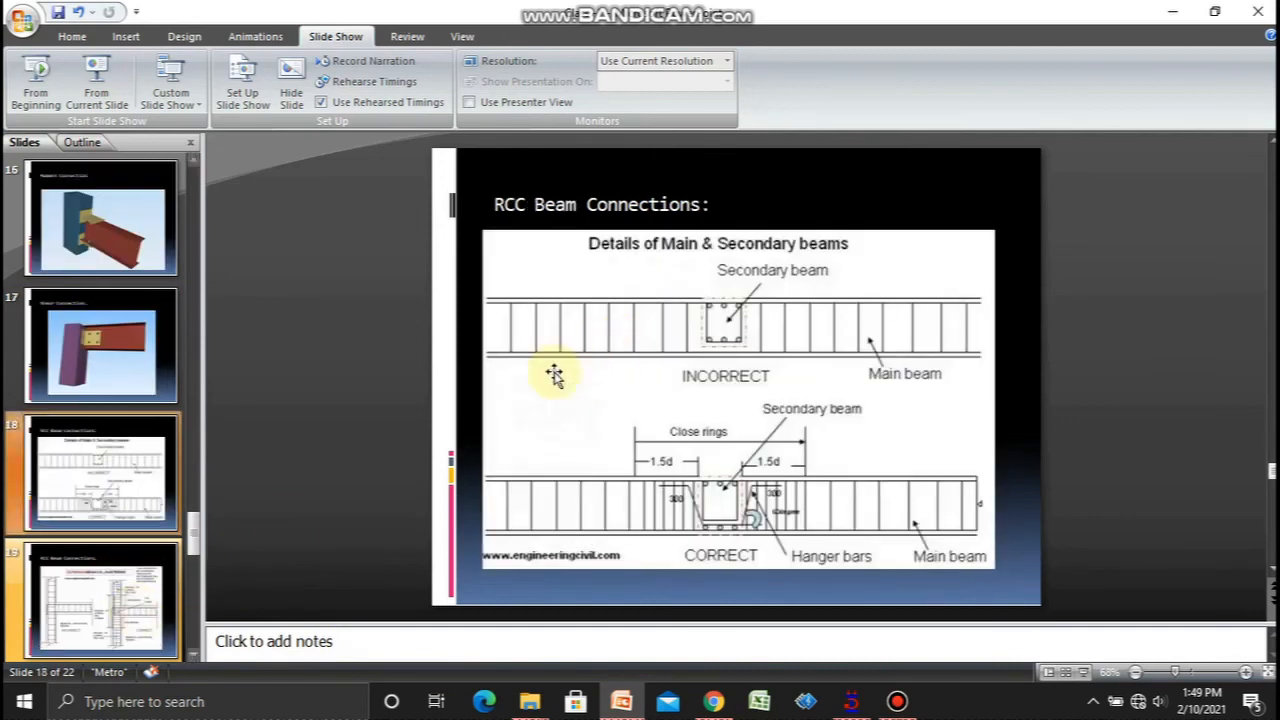
pyautogui.click(160, 583)
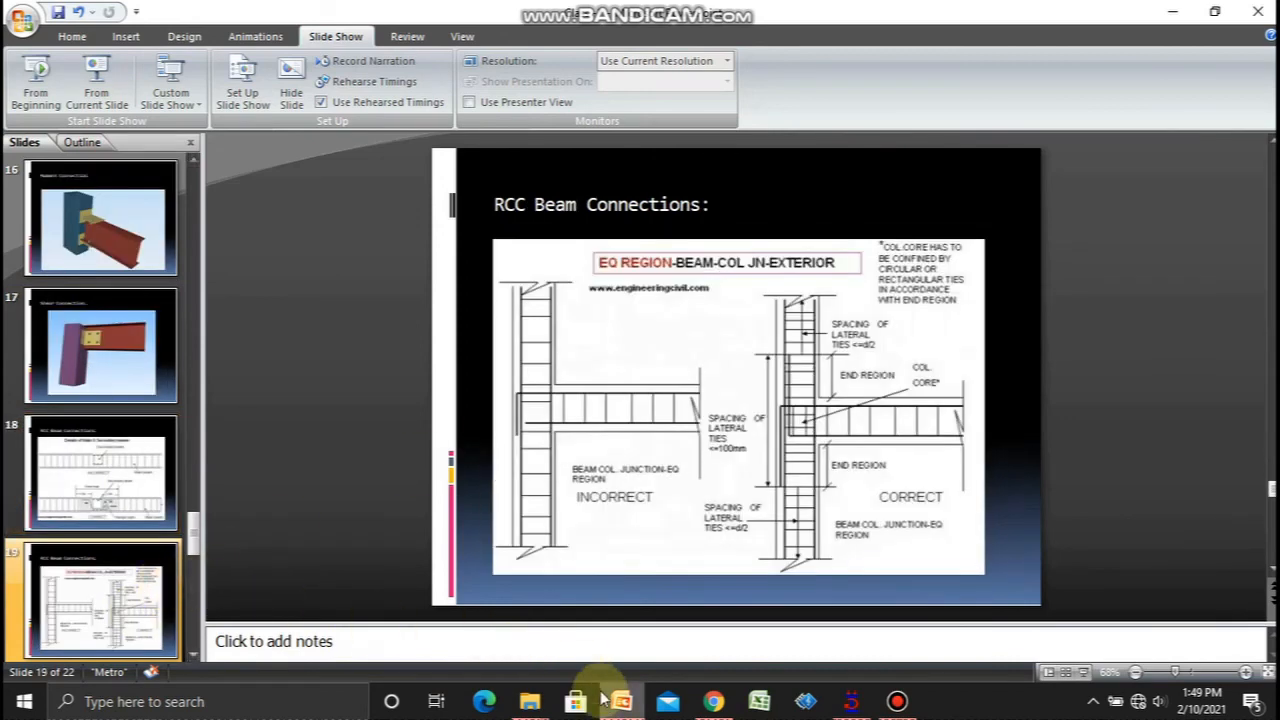
pyautogui.click(851, 701)
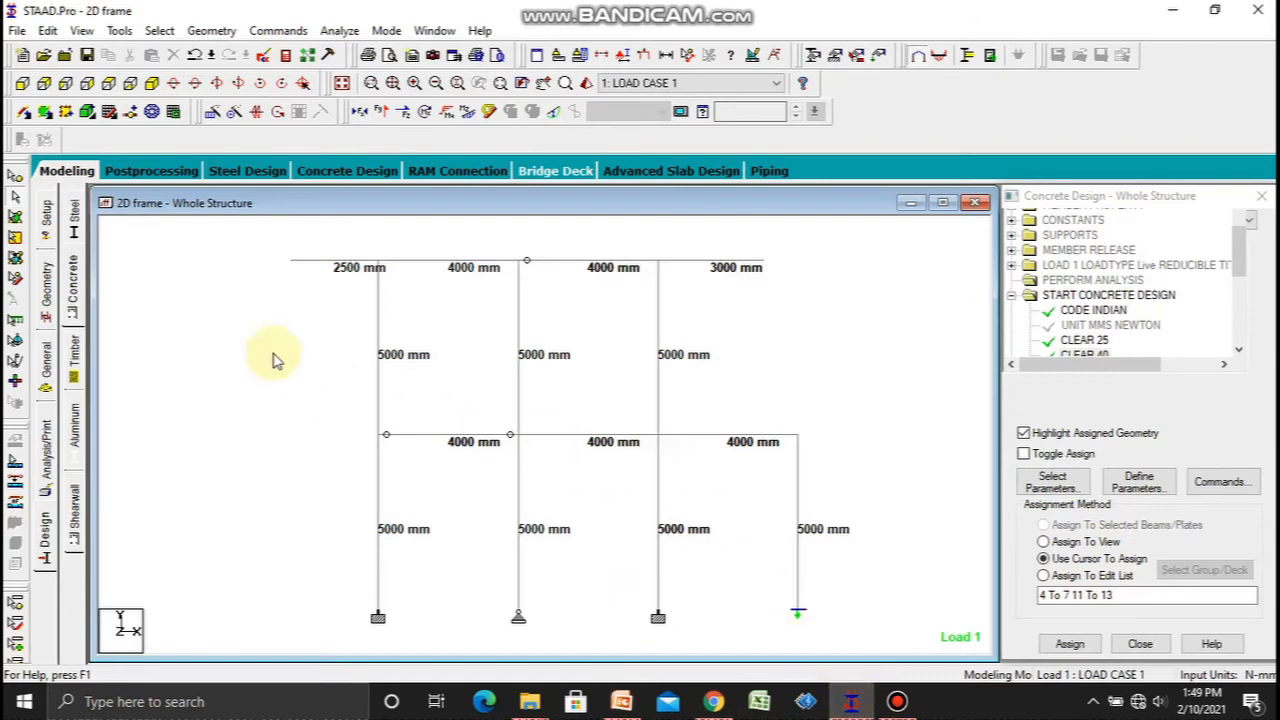